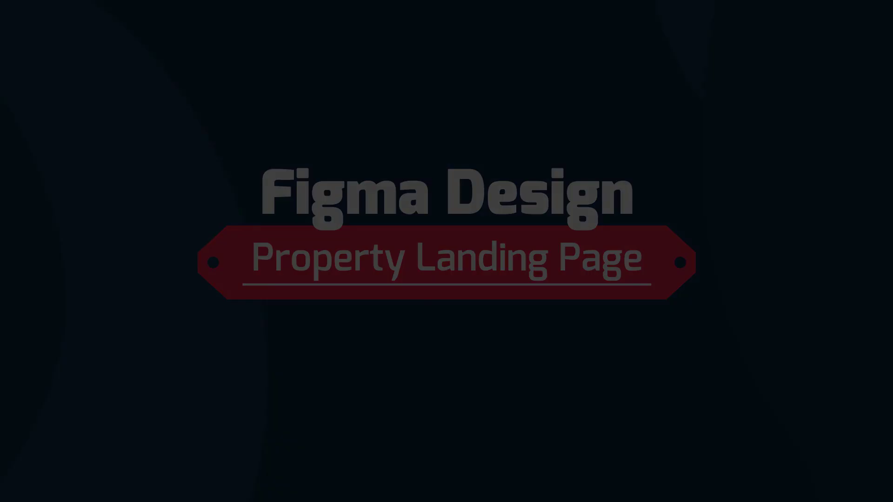
Scroll through the finished SkyHaus landing page preview and back up.
scroll(683, 242, down, 1)
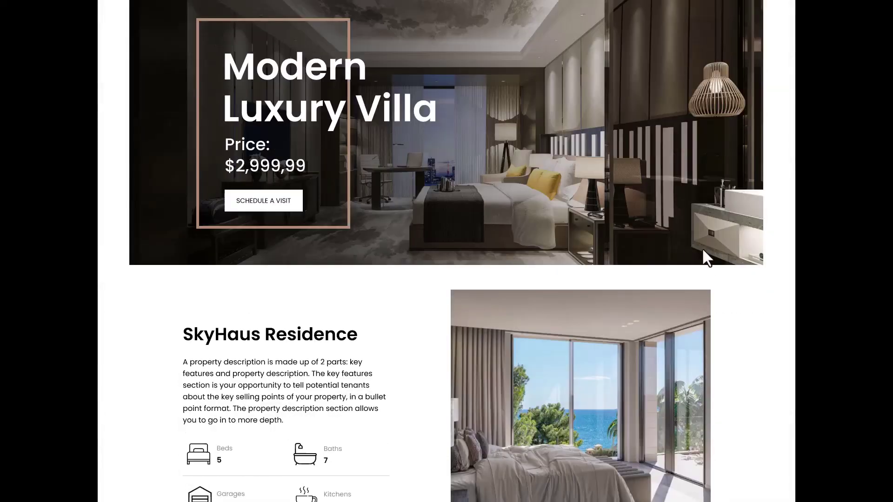
scroll(709, 252, down, 2)
scroll(726, 262, down, 2)
scroll(742, 270, down, 1)
scroll(752, 276, down, 2)
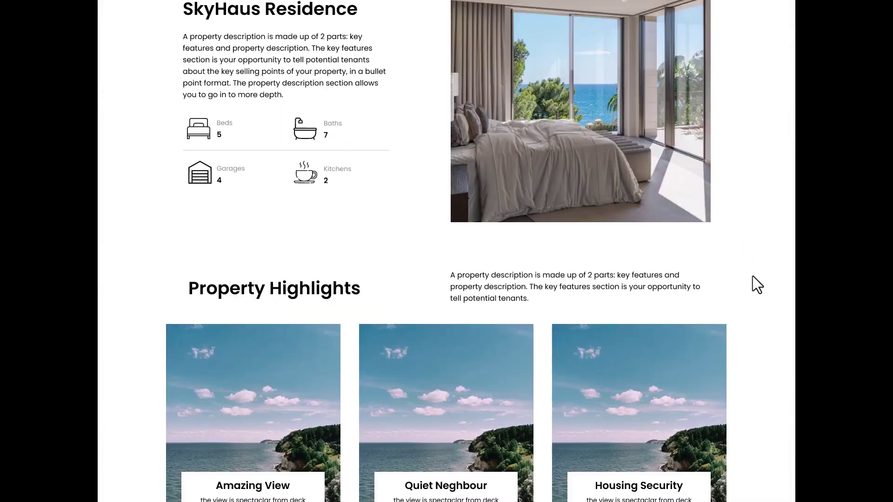
scroll(753, 276, down, 3)
scroll(752, 276, down, 2)
scroll(752, 276, down, 3)
scroll(752, 278, down, 2)
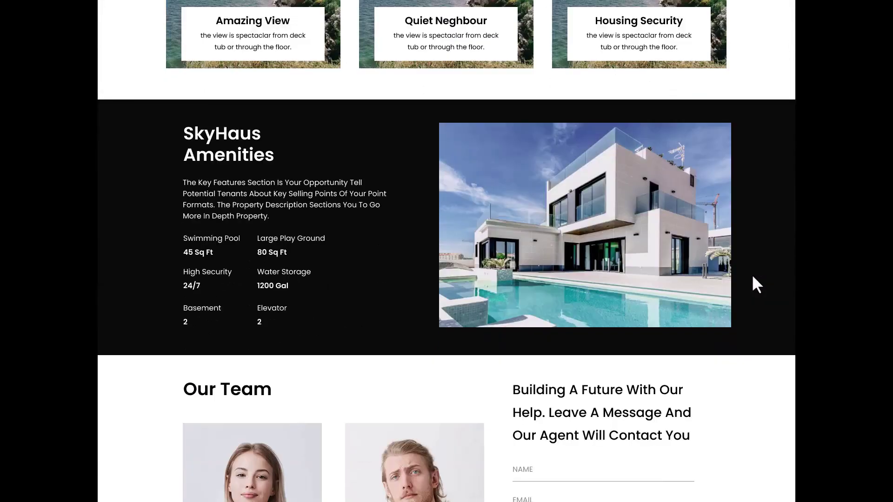
scroll(752, 277, down, 2)
scroll(753, 276, down, 2)
scroll(753, 276, down, 3)
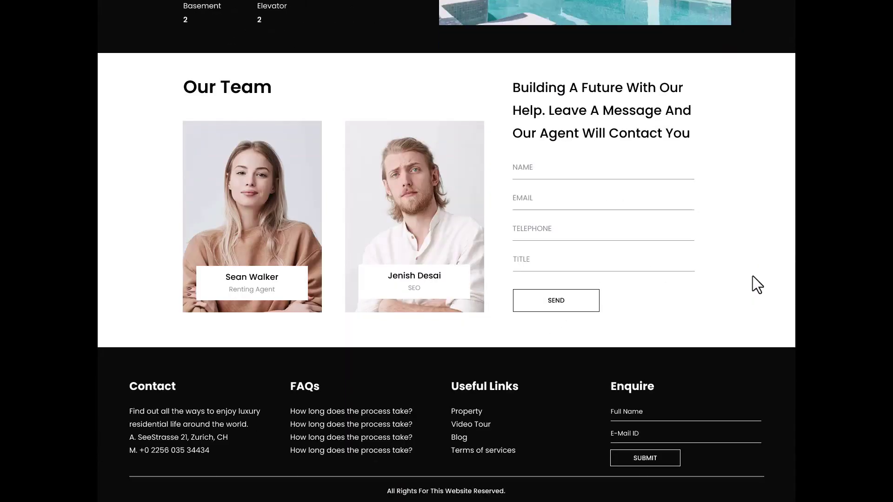
scroll(752, 275, up, 1)
scroll(752, 276, up, 3)
scroll(752, 275, up, 2)
scroll(752, 275, up, 3)
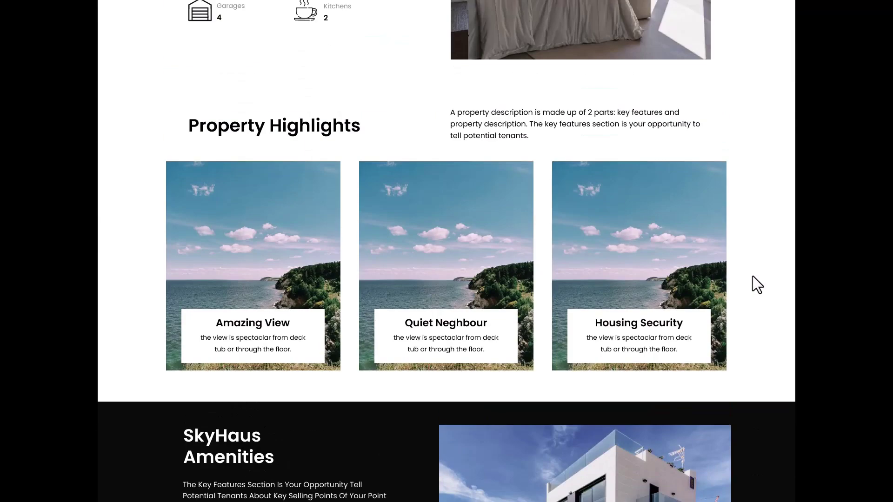
scroll(752, 276, up, 4)
scroll(752, 276, up, 4)
scroll(752, 276, up, 4)
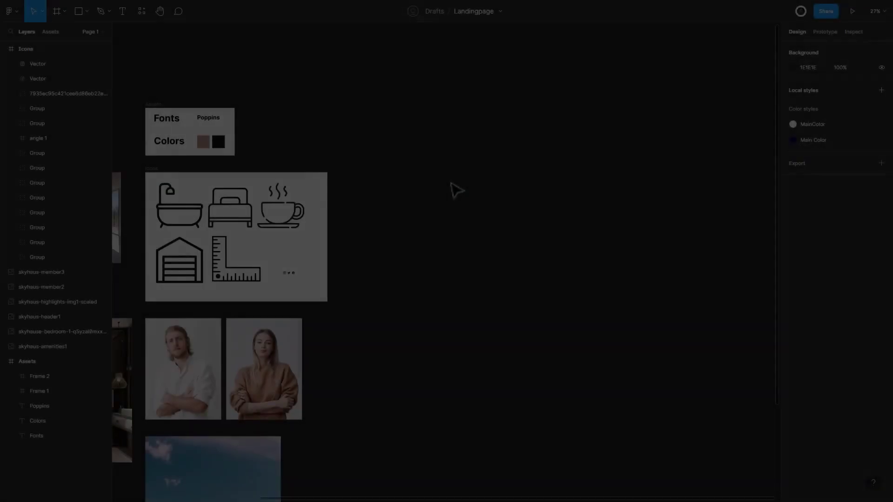
Pan the Landingpage draft canvas to the Assets and Icons frames.
scroll(502, 202, left, 5)
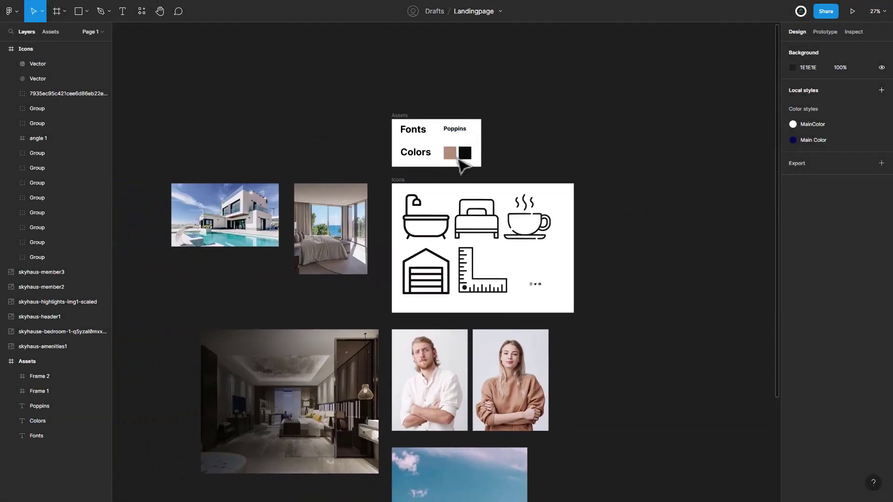
scroll(343, 279, down, 3)
scroll(418, 186, right, 2)
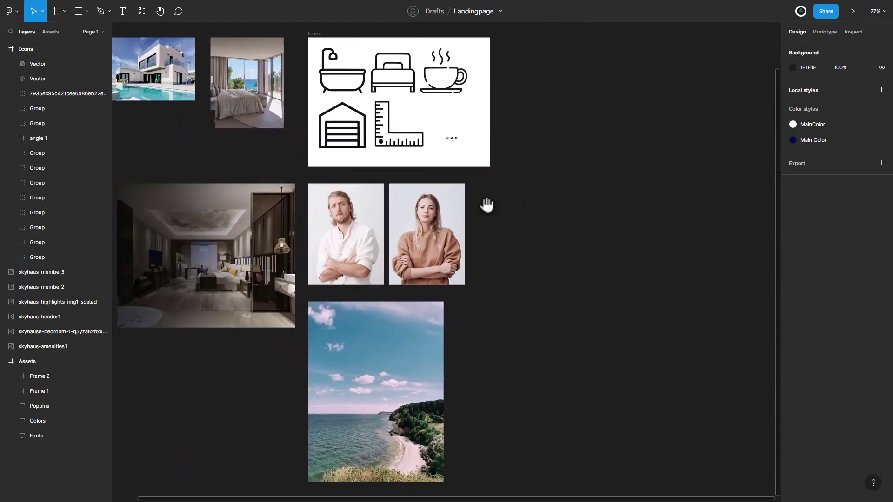
scroll(486, 204, up, 5)
scroll(486, 205, right, 5)
scroll(446, 203, up, 2)
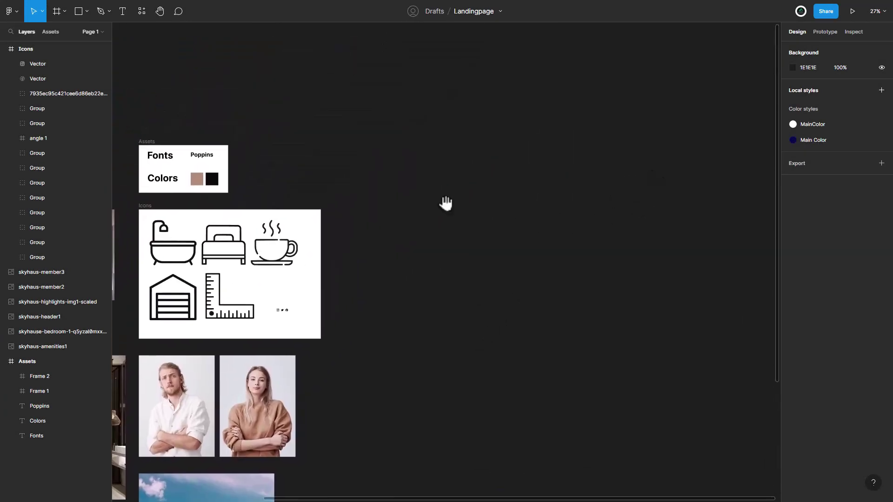
Create a Desktop preset frame and resize it to 1500 × 5000.
click(65, 7)
click(51, 35)
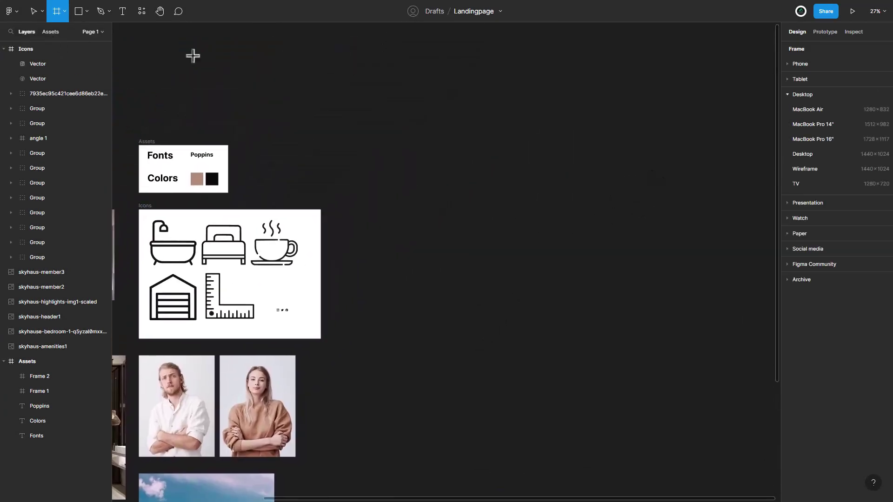
click(804, 154)
text(1500)
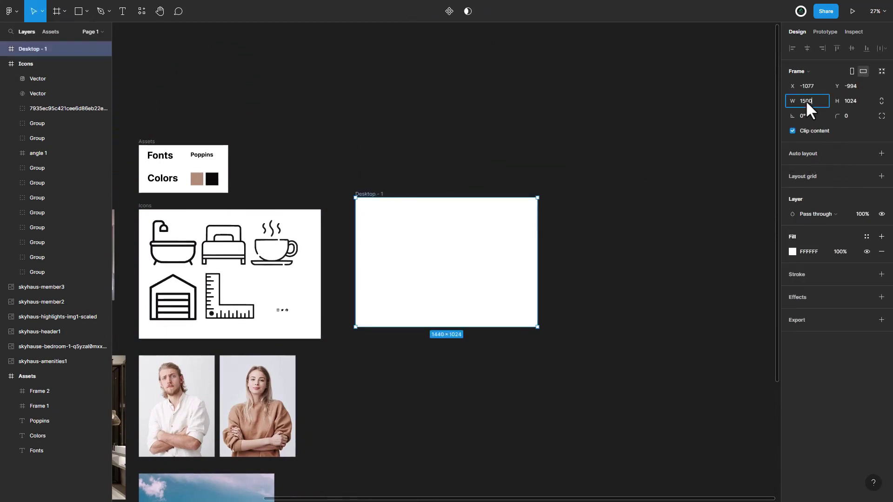
key(Return)
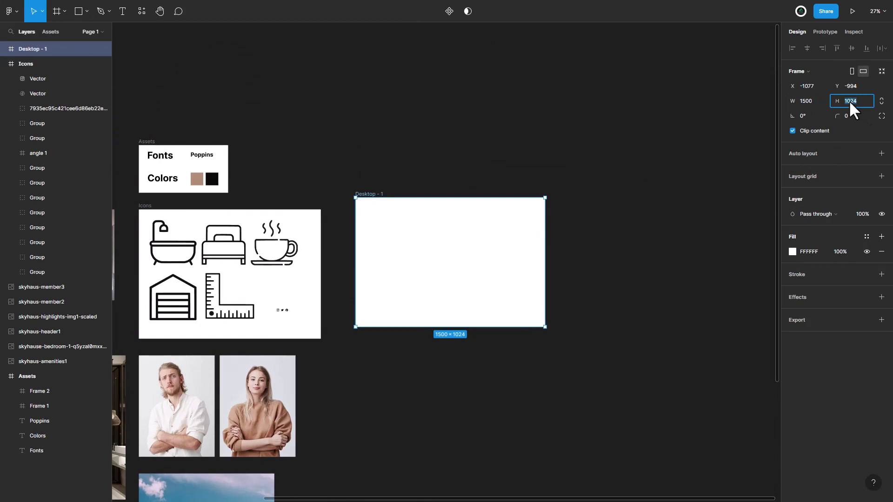
text(5000)
key(Return)
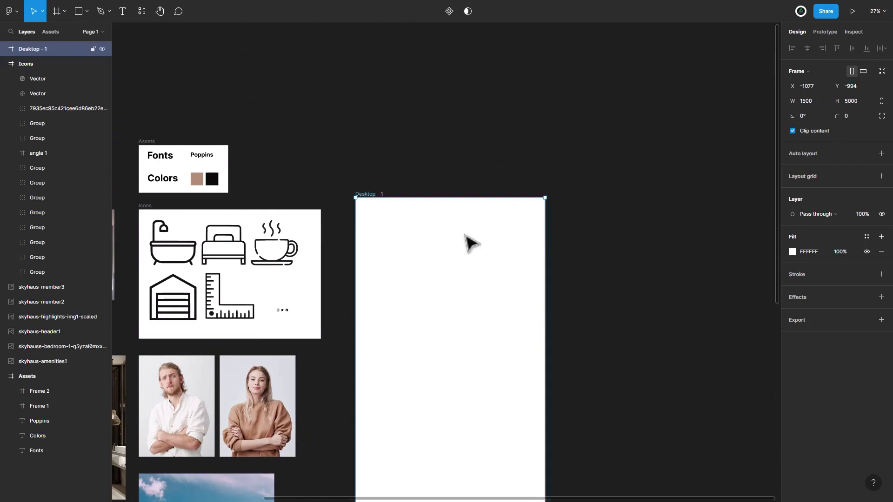
Rename the new frame to Landing.
double_click(371, 194)
text(Landing)
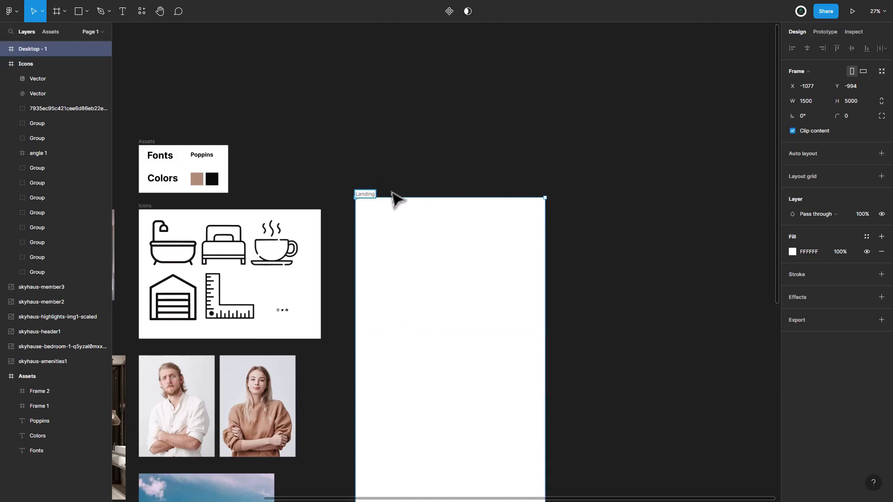
key(Return)
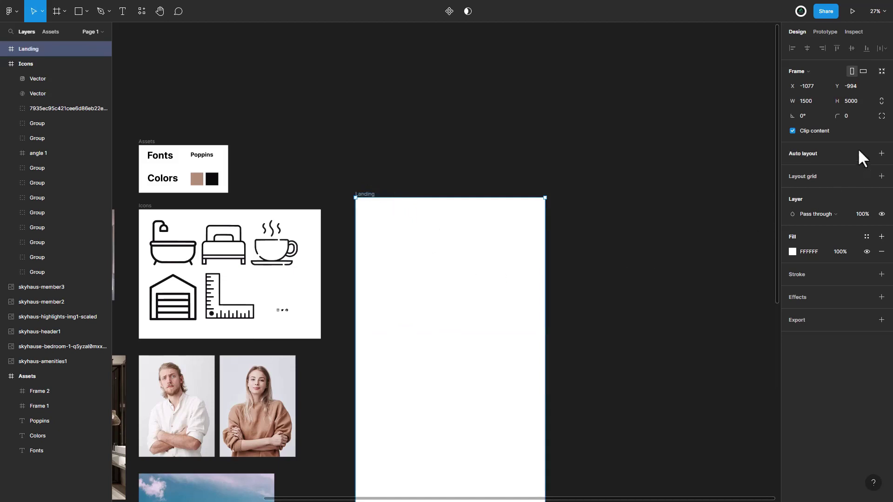
Add a layout grid to Landing, set to Columns with Center type.
click(881, 177)
click(792, 192)
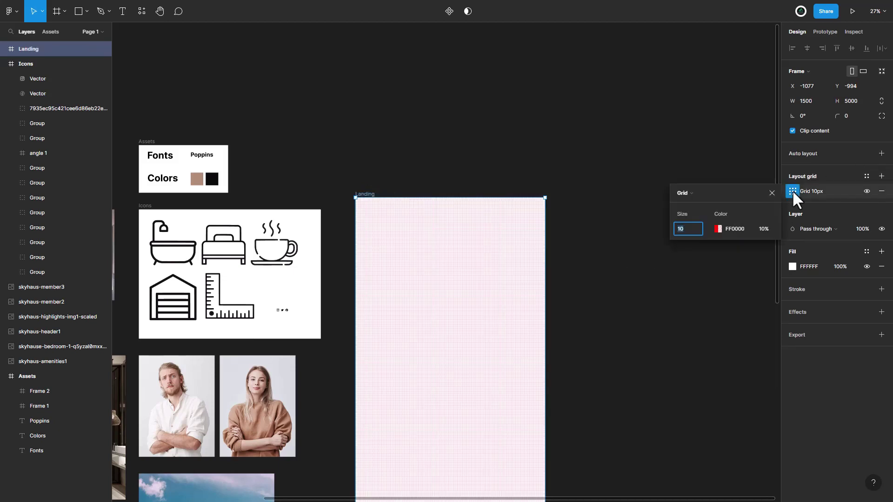
click(689, 192)
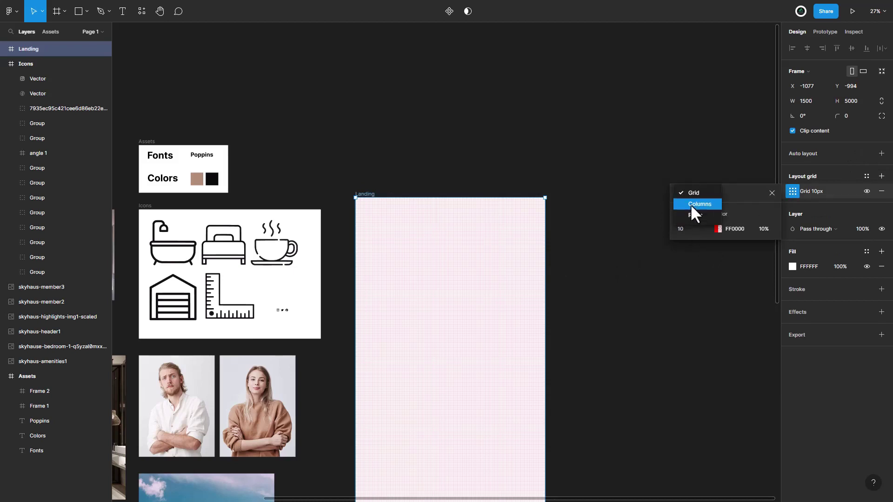
click(690, 204)
text(12)
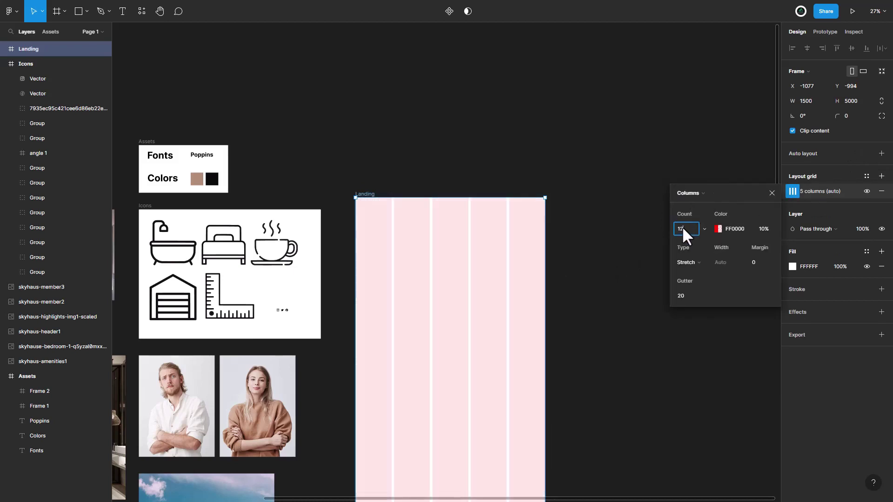
click(688, 264)
click(691, 248)
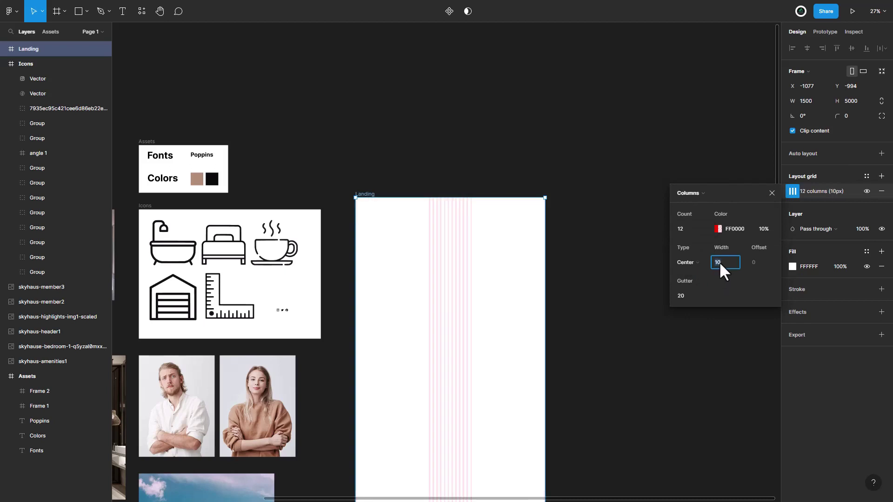
Set 12 columns at 100 px width with 15 px gutters, then zoom in.
text(0)
click(683, 295)
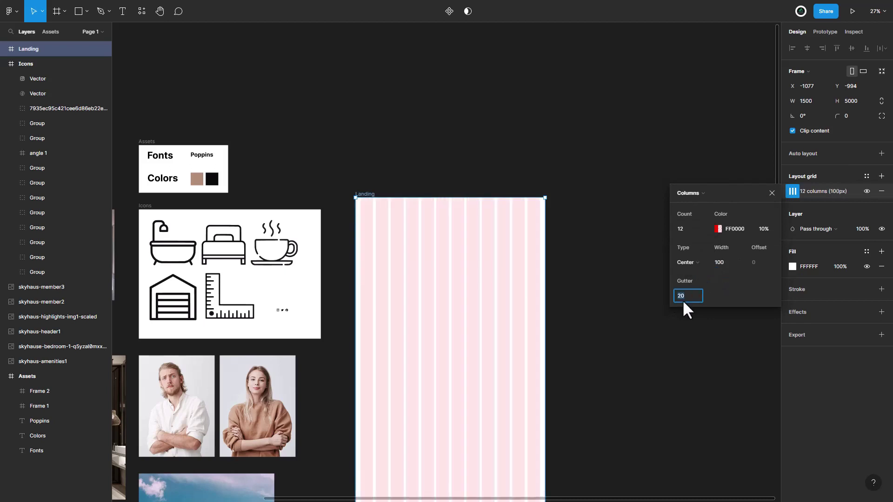
text(15)
key(Return)
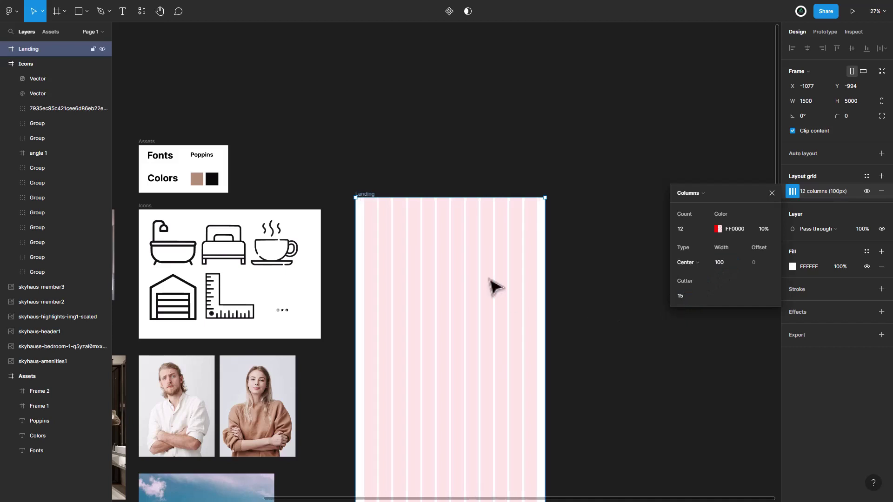
click(564, 212)
scroll(484, 253, up, 1)
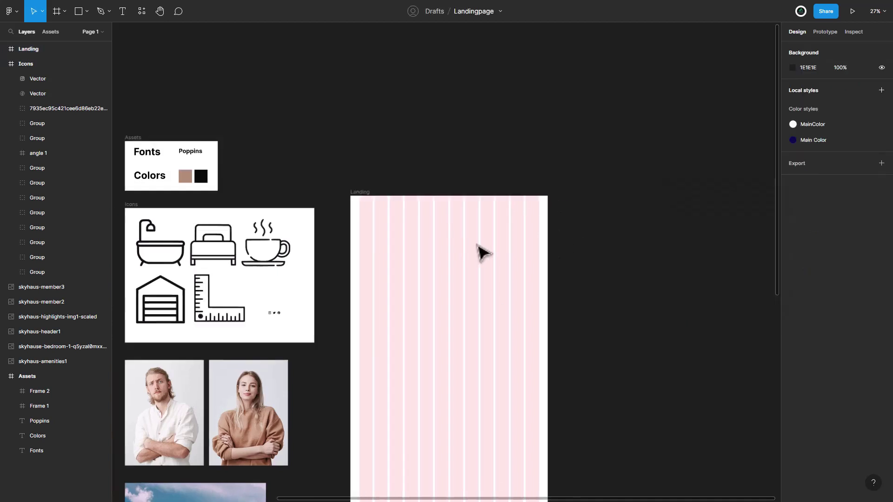
scroll(484, 253, up, 2)
scroll(484, 253, up, 2)
scroll(484, 253, up, 2)
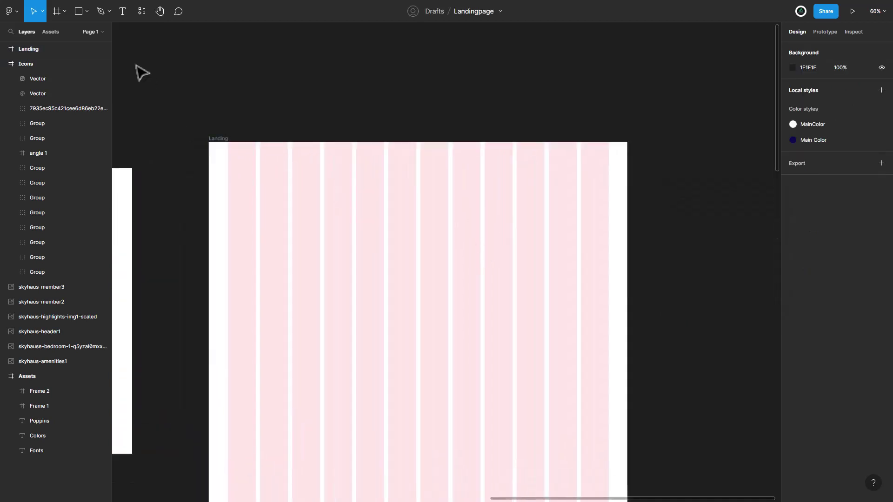
Draw a 70 px tall full-width frame across the top of Landing.
click(57, 12)
mouse_move(209, 143)
mouse_down()
mouse_move(347, 180)
mouse_move(578, 185)
mouse_move(627, 175)
mouse_move(627, 162)
mouse_up()
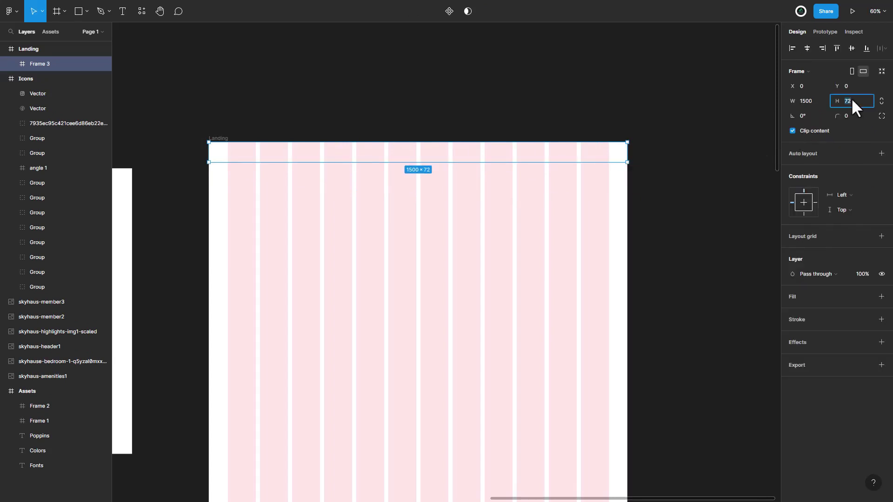
click(299, 197)
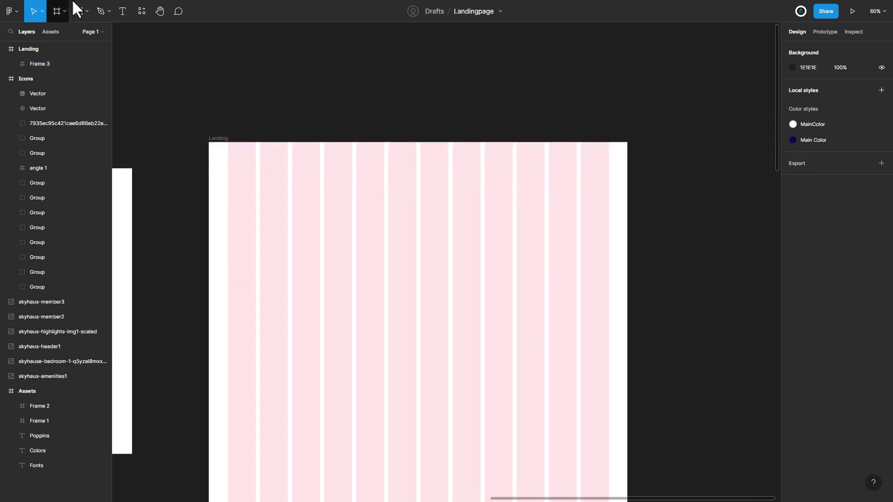
Rename the new frame Header, fixing an initial misspelling.
double_click(39, 64)
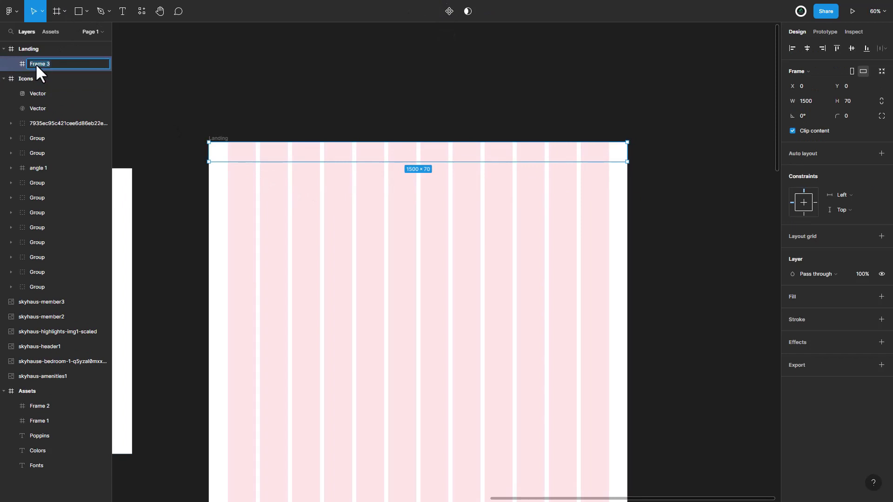
text(Header)
key(Return)
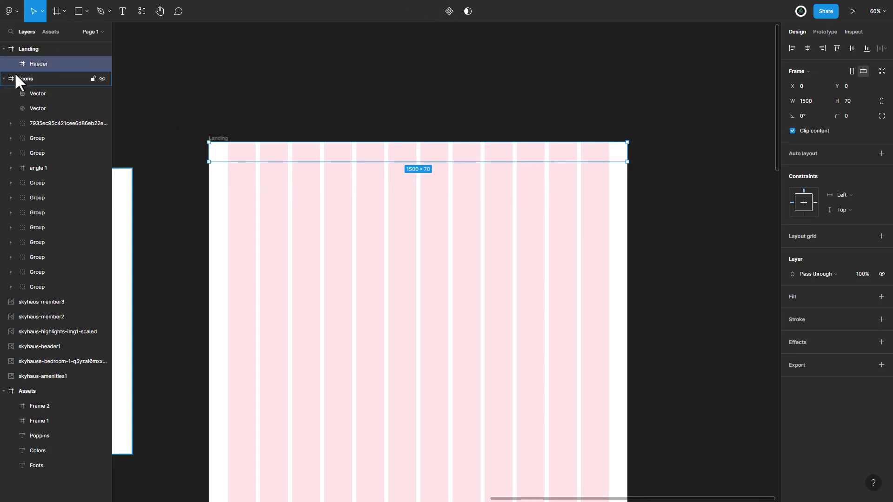
click(3, 78)
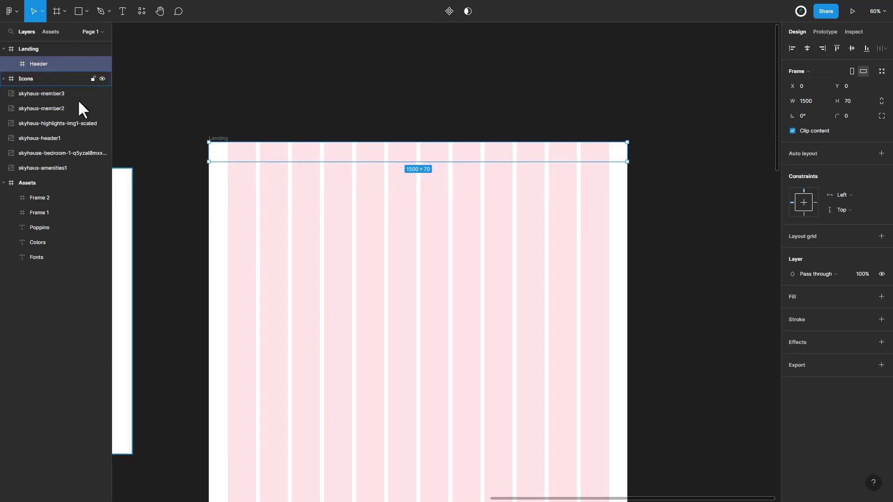
double_click(37, 63)
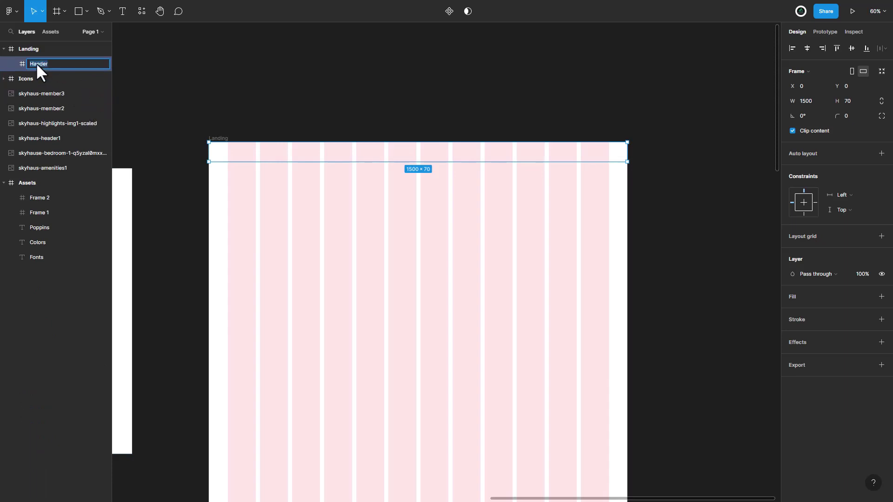
text(er)
key(Return)
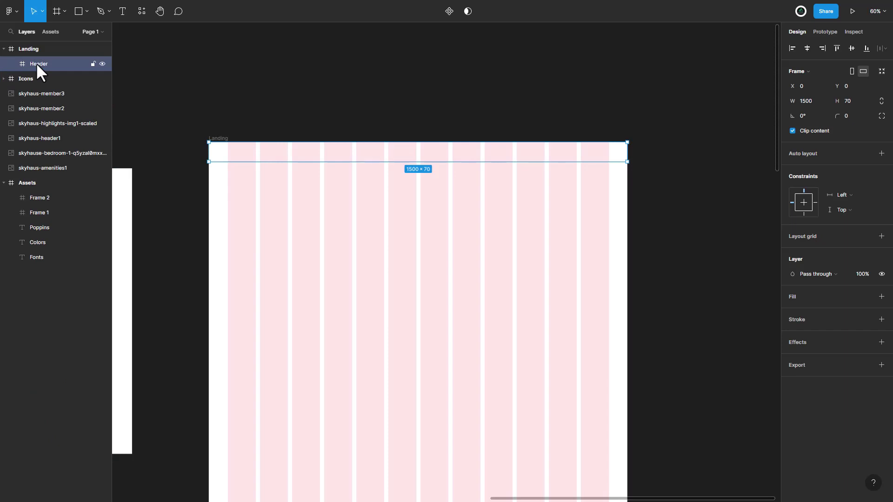
click(122, 11)
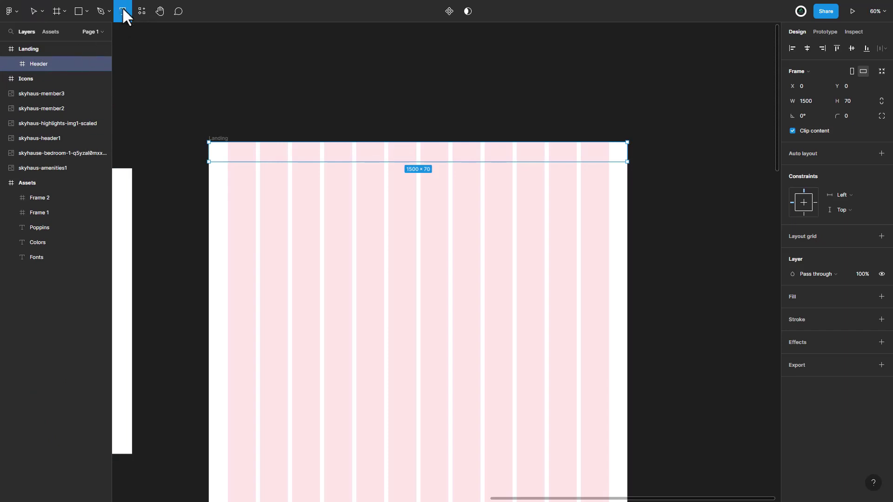
Add 'Soudemy' text in Poppins Bold 24 and place it at the Header's top-left.
click(295, 208)
text(Soudem)
key(Escape)
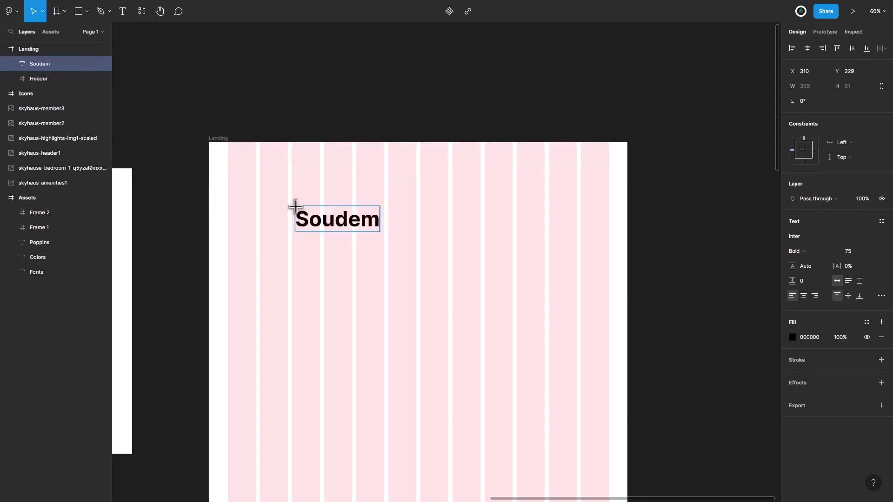
double_click(296, 207)
click(804, 237)
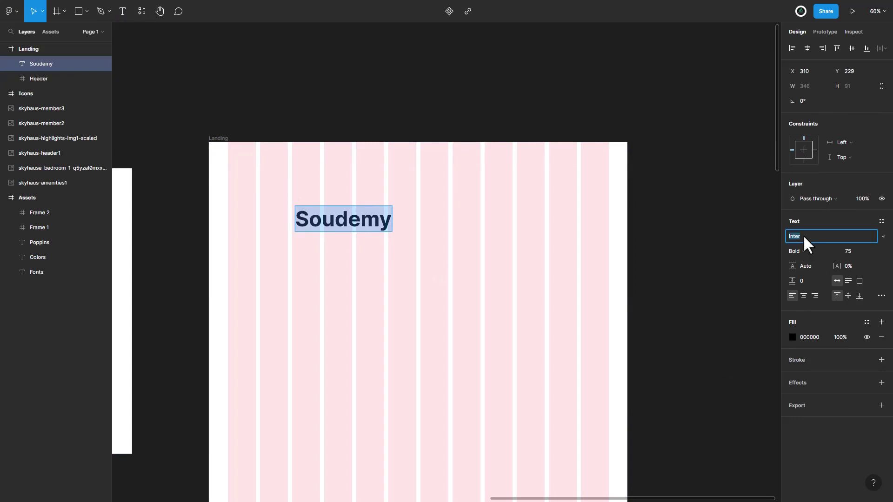
text(Popp)
key(Return)
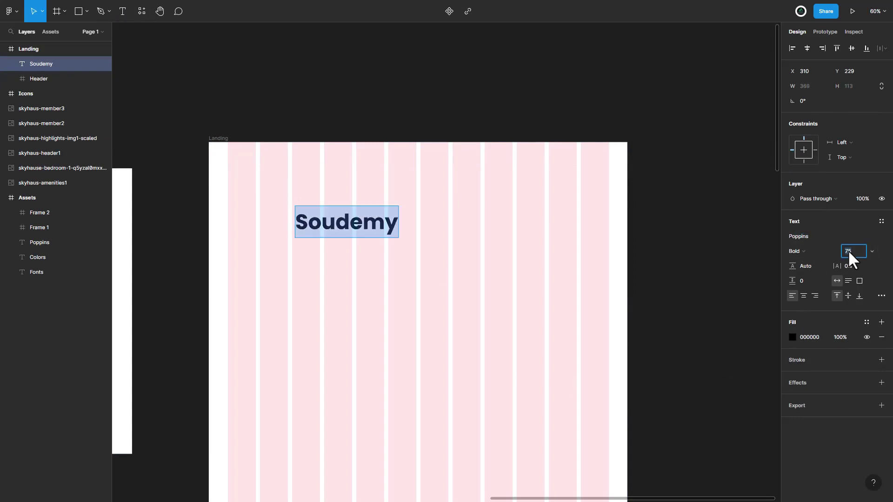
text(24)
key(Return)
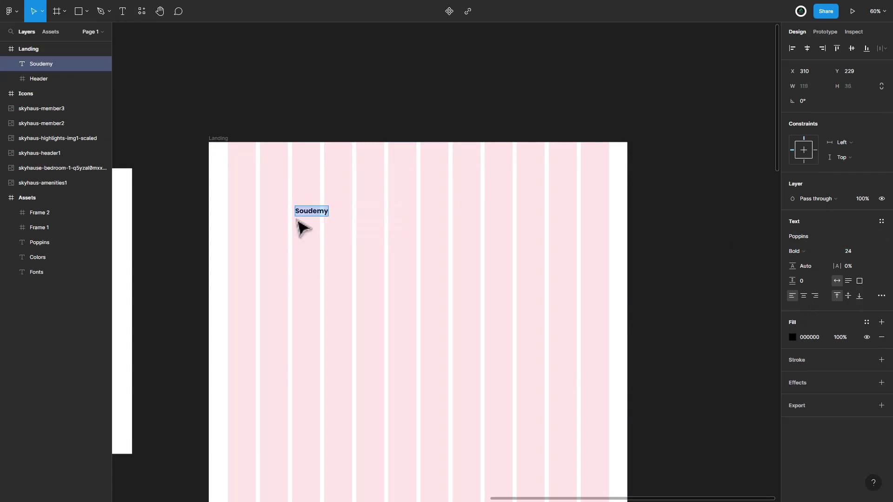
drag(300, 210, 244, 156)
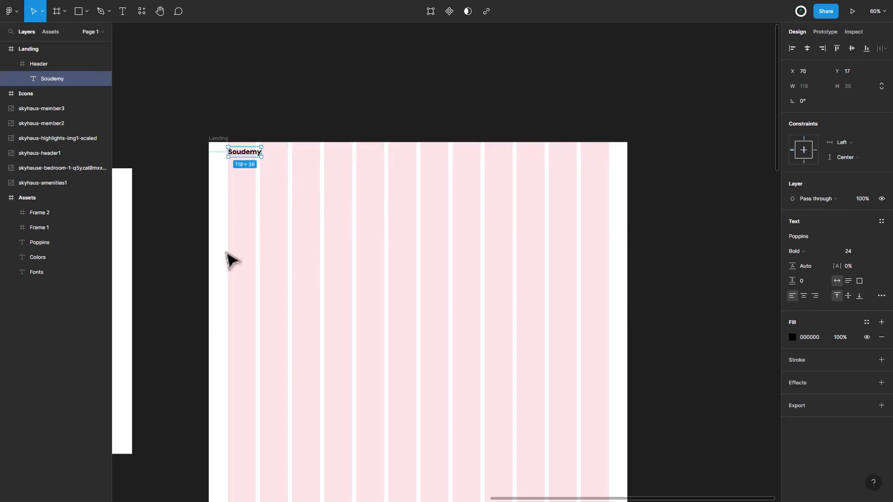
click(292, 227)
drag(214, 255, 400, 238)
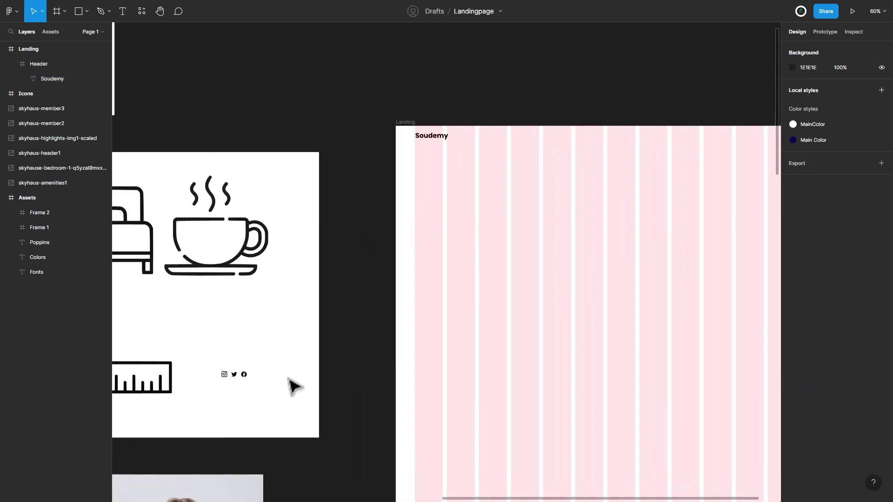
Move the Instagram, Twitter and Facebook icons into the Header beside Soudemy.
click(244, 374)
shift+click(224, 375)
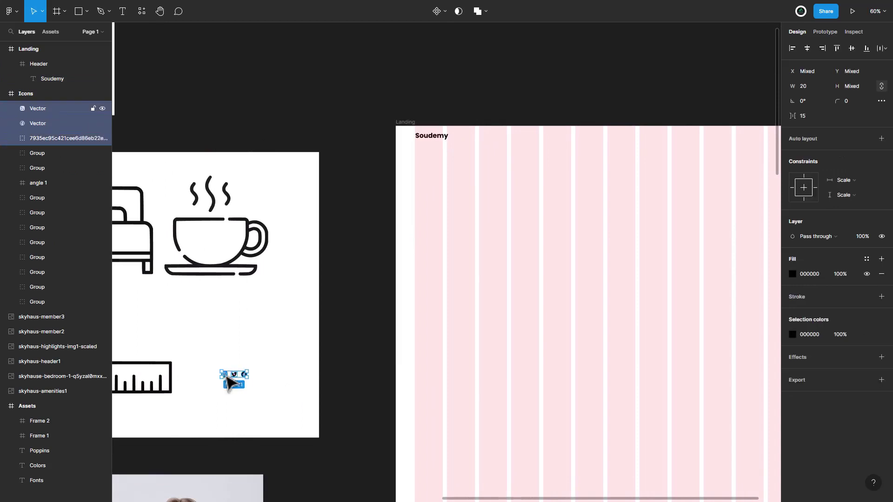
drag(228, 381, 474, 143)
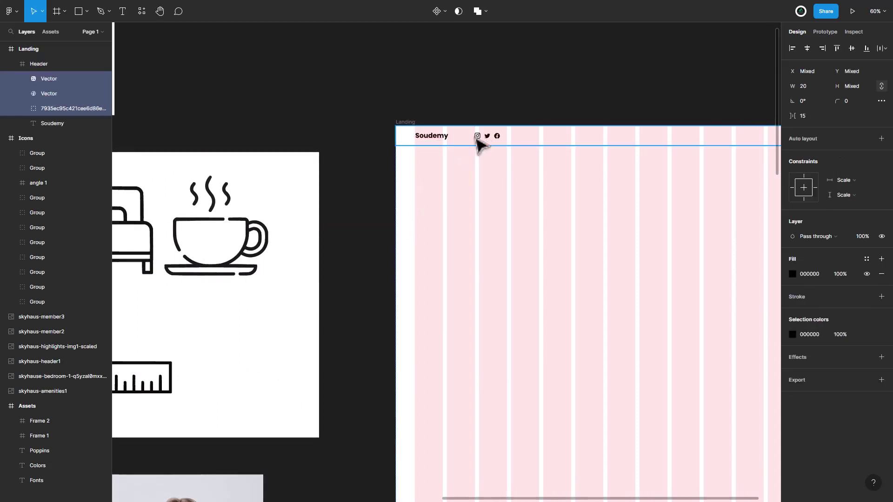
scroll(533, 173, up, 2)
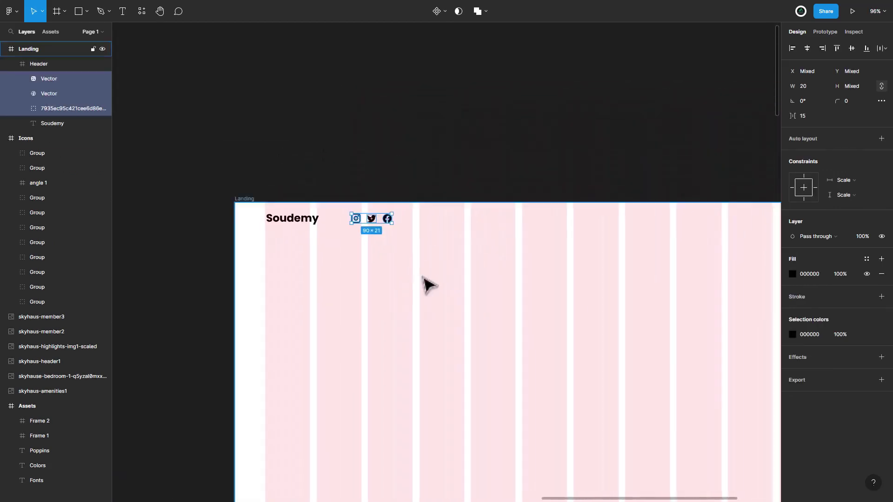
scroll(424, 285, up, 5)
drag(330, 287, 366, 301)
Group the three social icons into an auto-layout row.
click(371, 229)
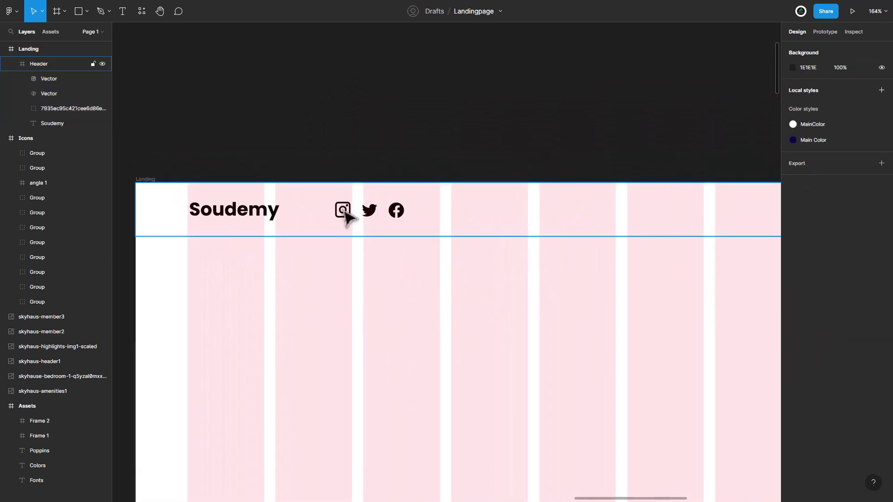
click(348, 214)
shift+click(369, 210)
shift+click(396, 213)
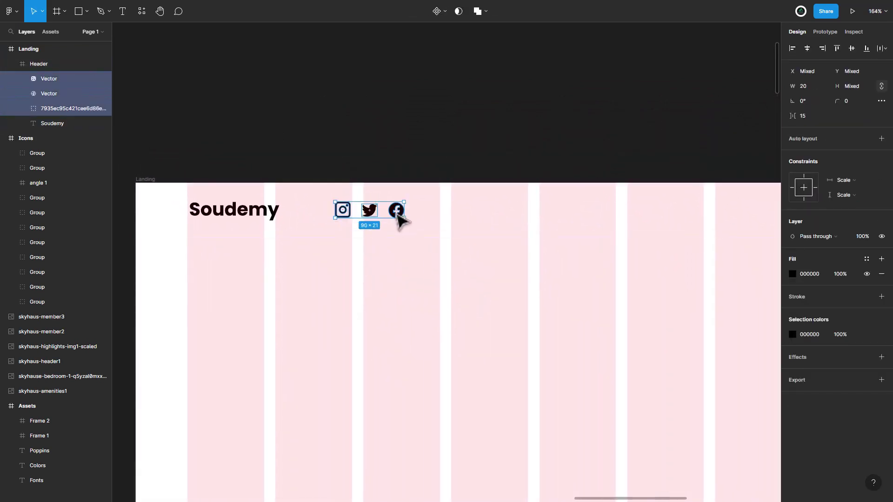
key(shift+a)
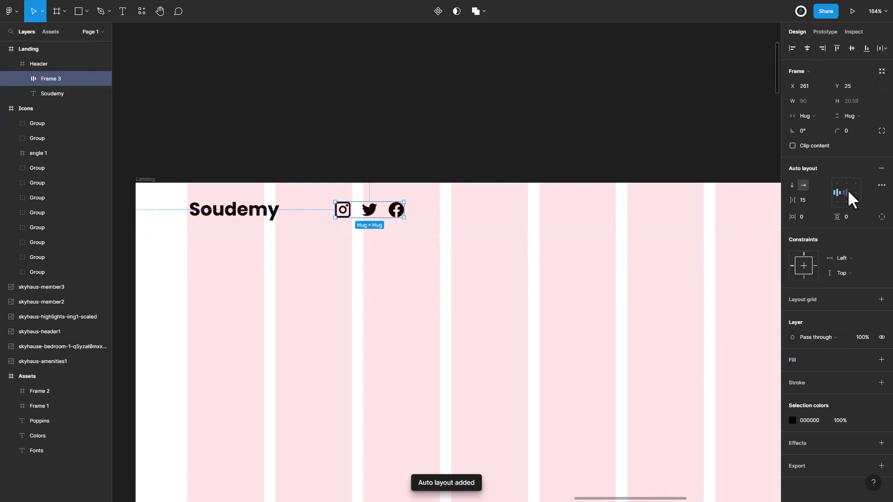
Set the icon row's gap to 20 and nudge it slightly left.
click(805, 201)
text(10)
key(Return)
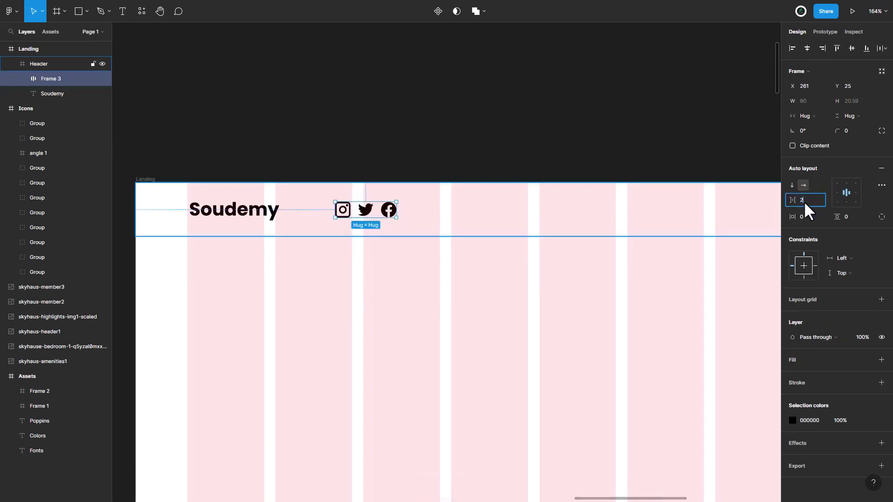
text(0)
key(Return)
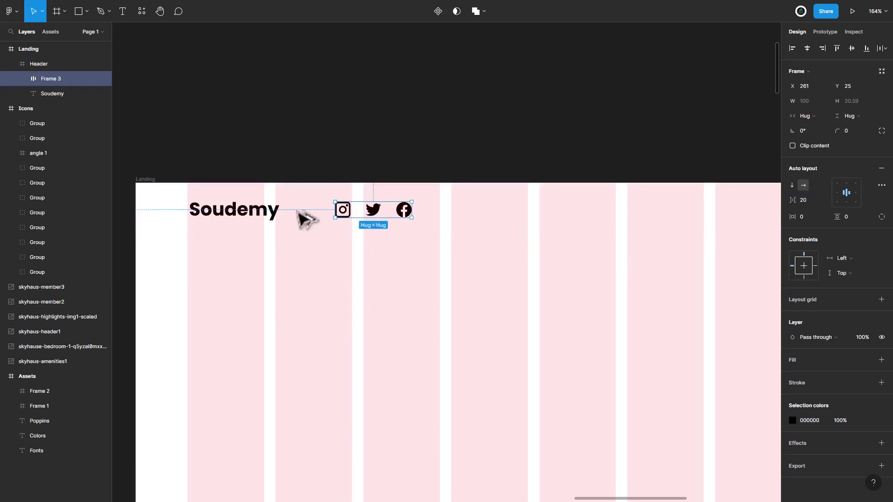
key(Left)
key(Left)
key(Left)
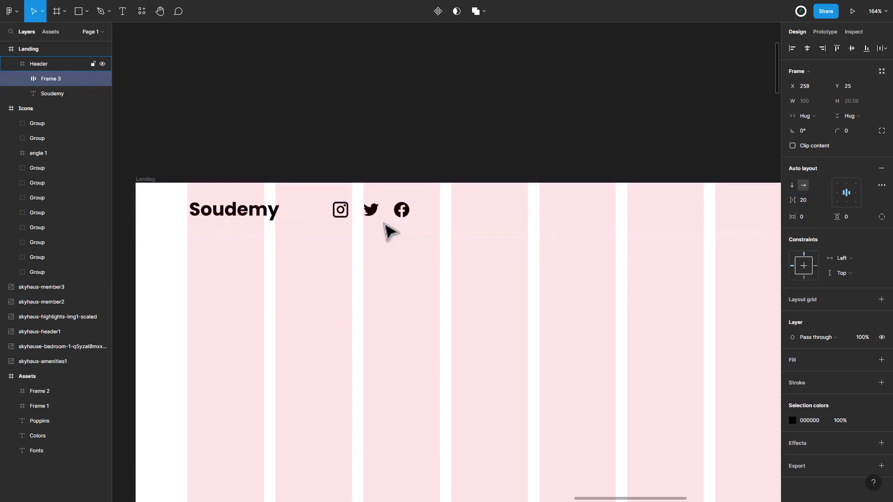
click(511, 309)
drag(511, 309, 293, 309)
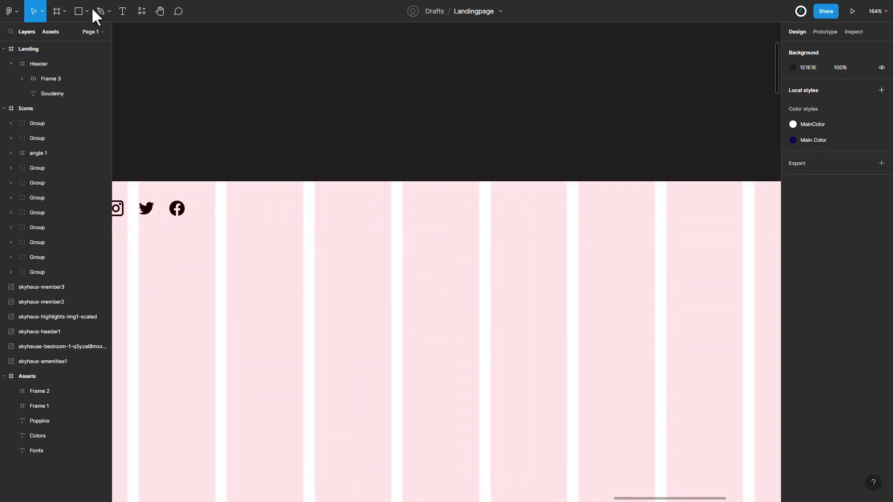
Add a 'Home' nav label in Poppins Medium 16, aligned with the icons.
click(122, 12)
click(303, 205)
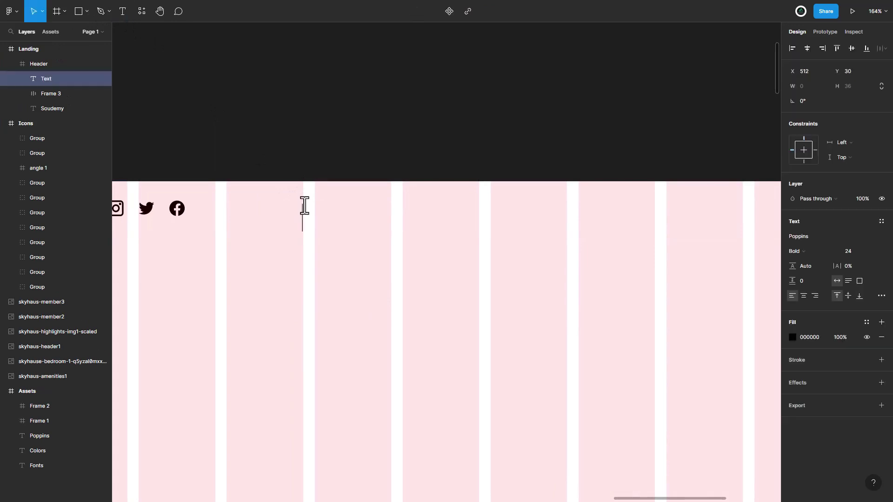
text(Home)
key(ctrl+a)
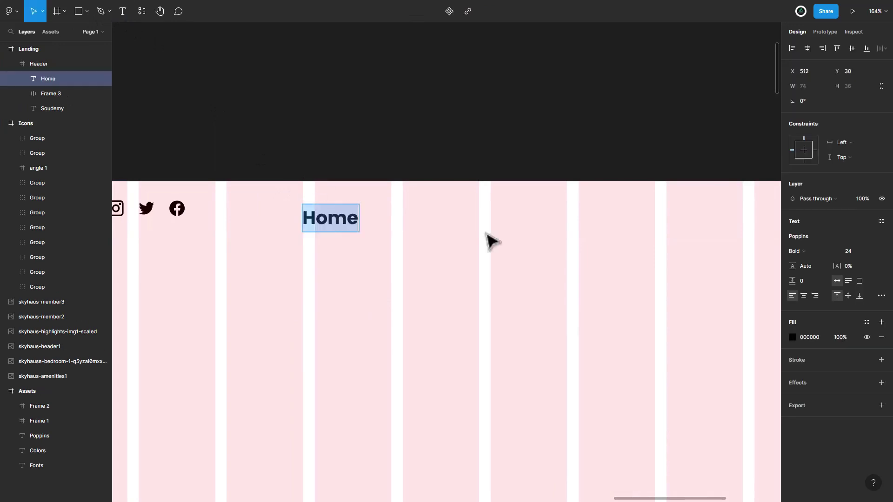
click(807, 252)
click(814, 230)
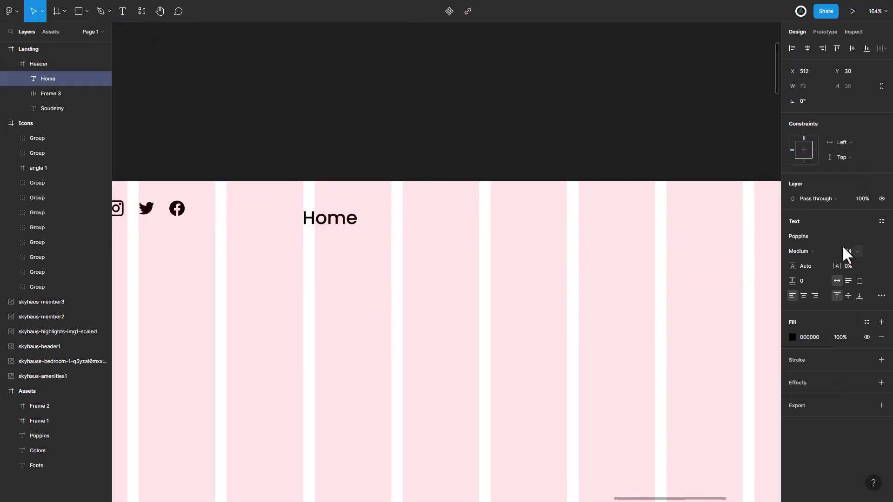
key(Down)
key(Down)
key(Down)
key(Down)
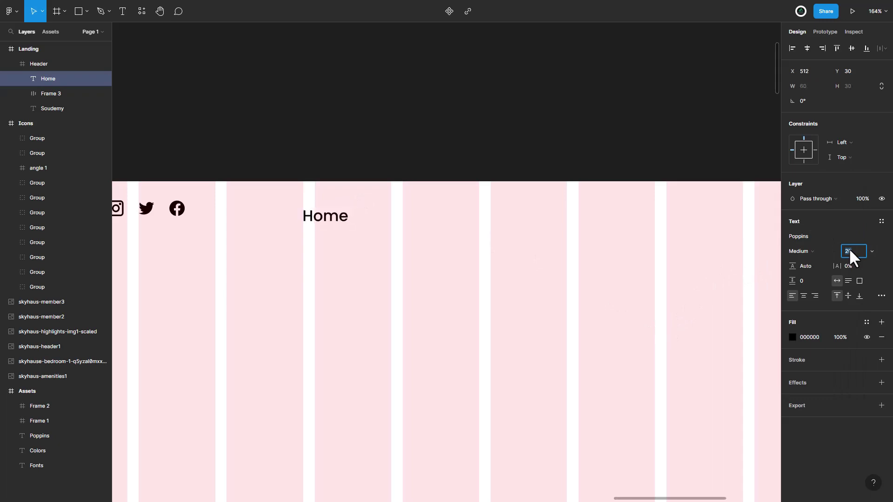
key(Down)
key(Down)
key(Down)
key(Down)
mouse_move(324, 221)
mouse_down()
mouse_move(389, 221)
mouse_move(379, 214)
mouse_up()
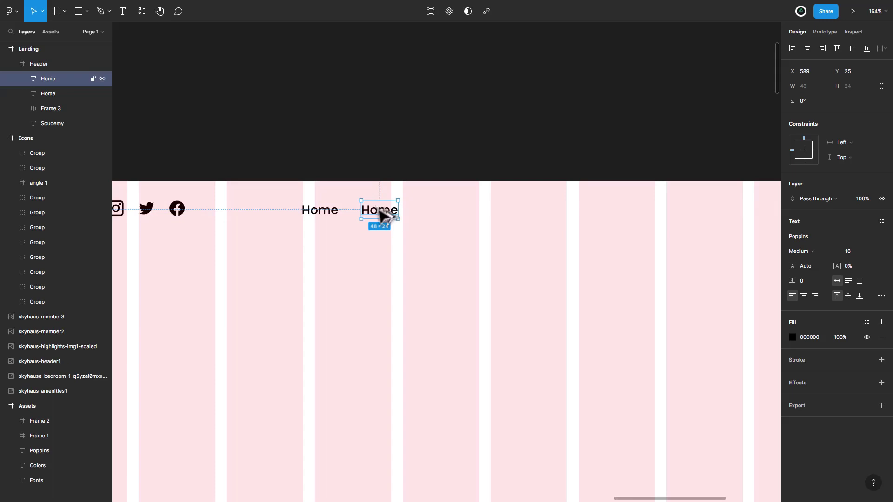
Duplicate Home and relabel the copies About, Highlights, Amenities and Team.
alt+drag(379, 214, 577, 217)
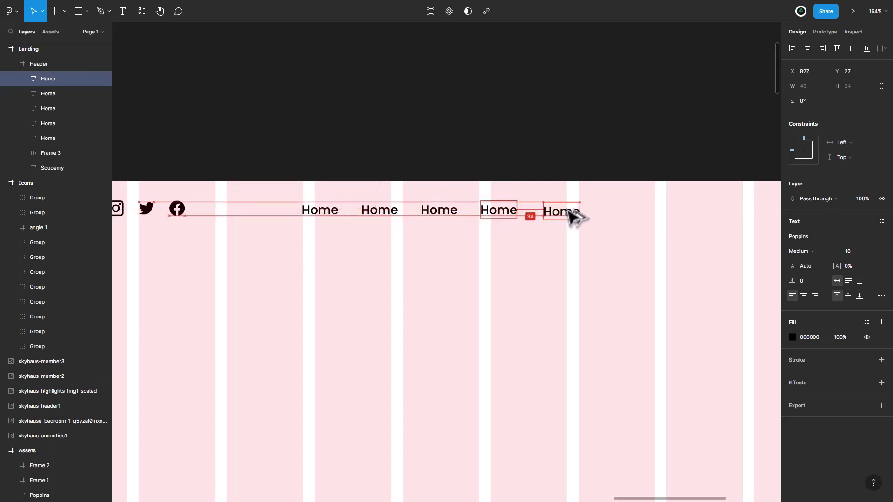
click(379, 214)
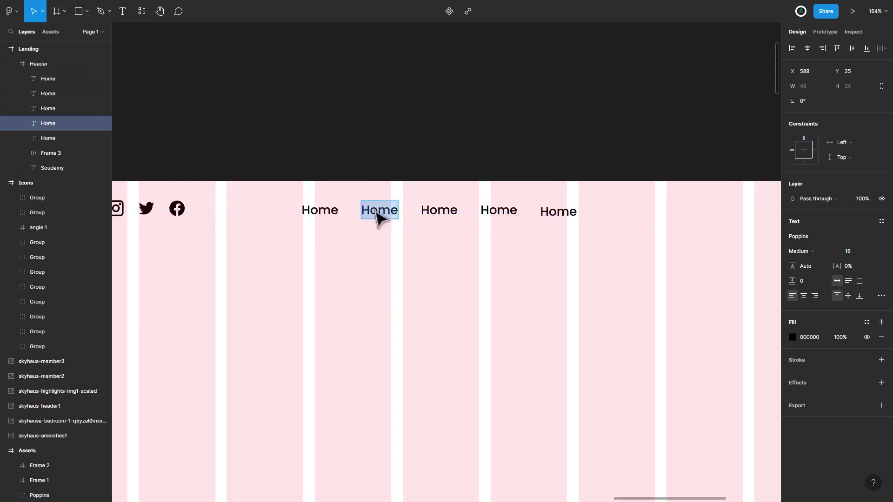
text(About)
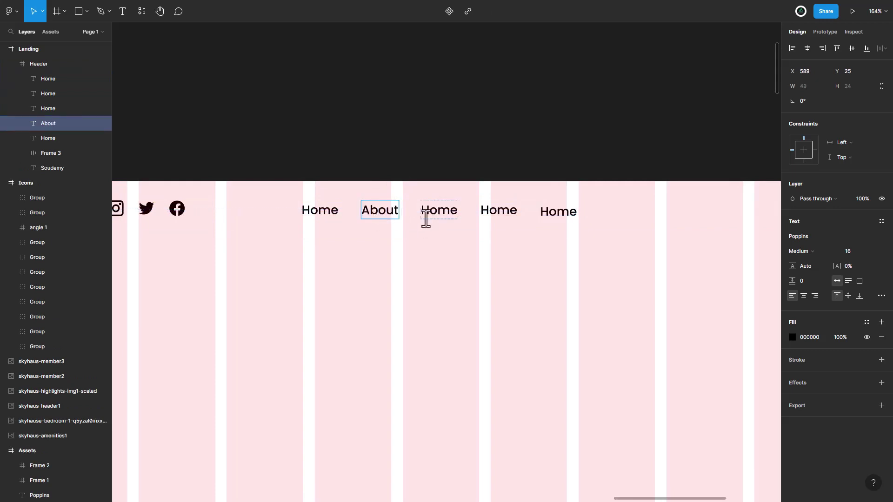
double_click(435, 210)
key(Return)
key(Return)
key(Return)
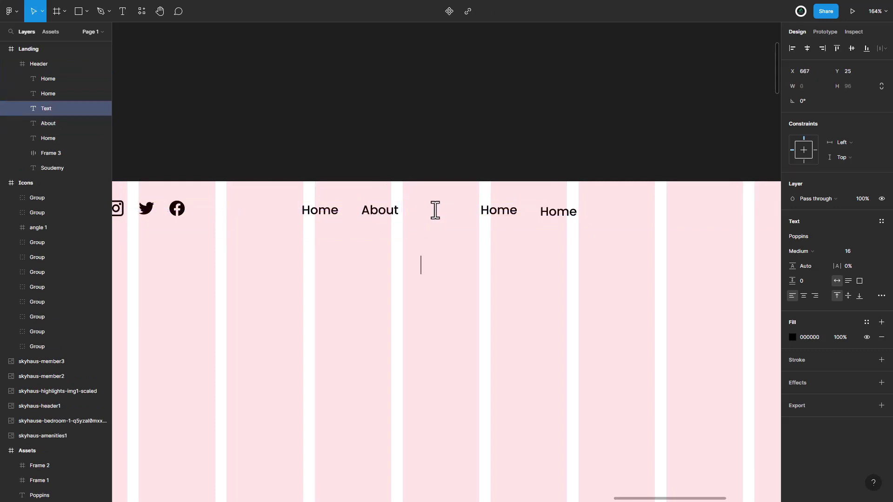
key(ctrl+z)
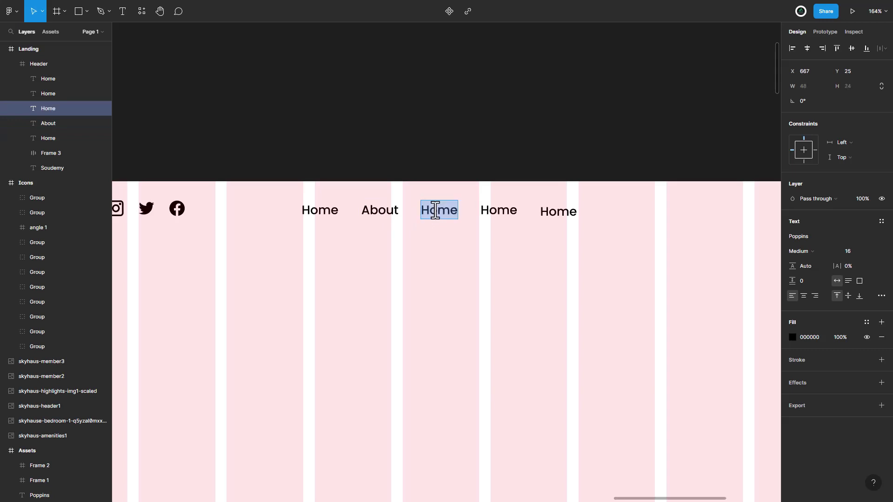
text(H)
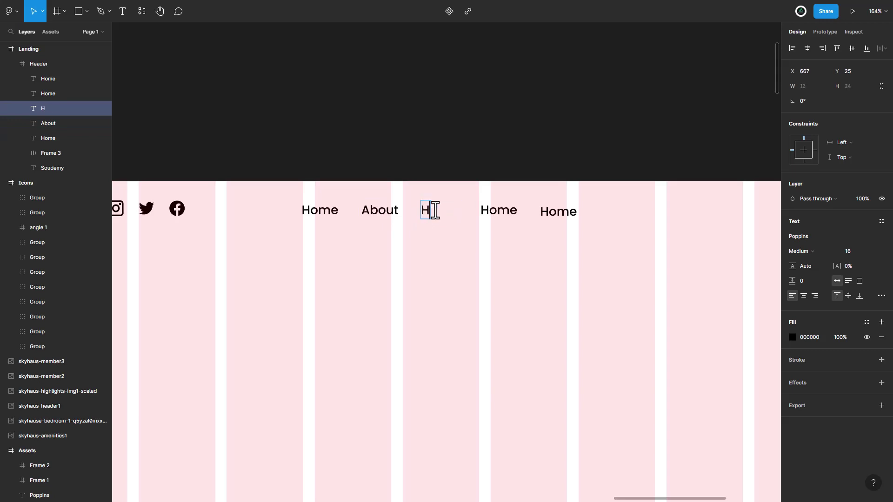
text(oghts)
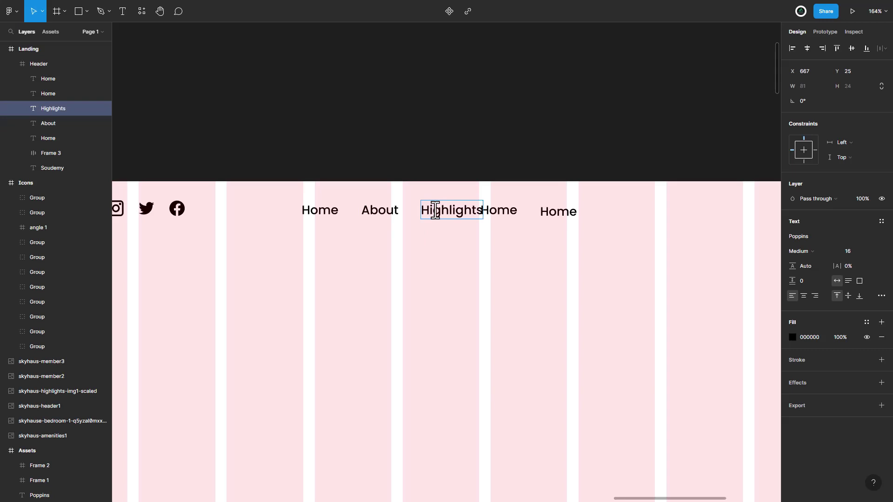
double_click(498, 209)
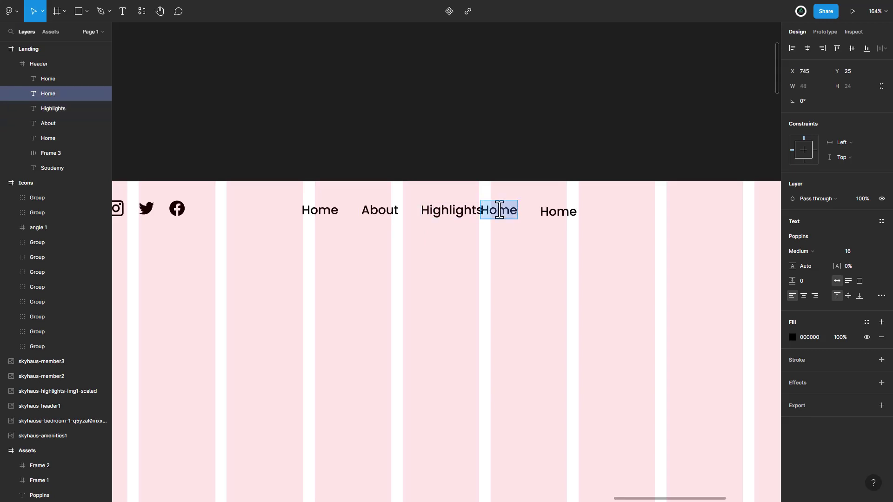
text(Ameni)
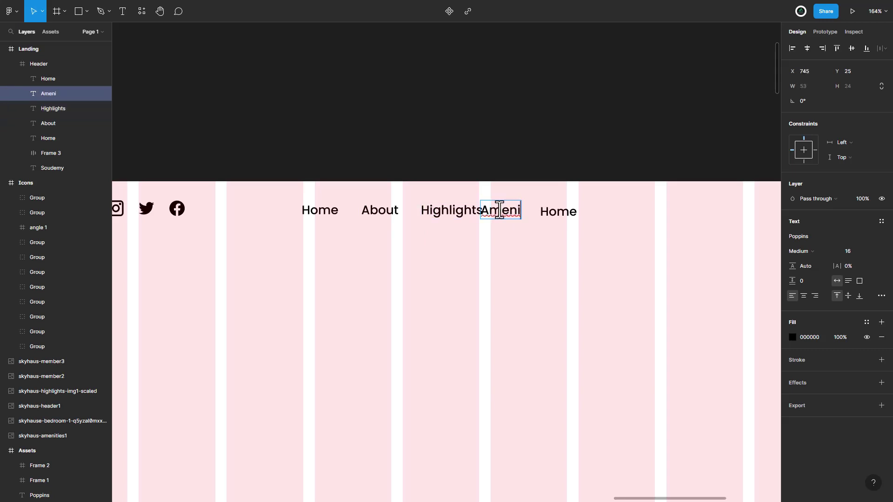
text(ties)
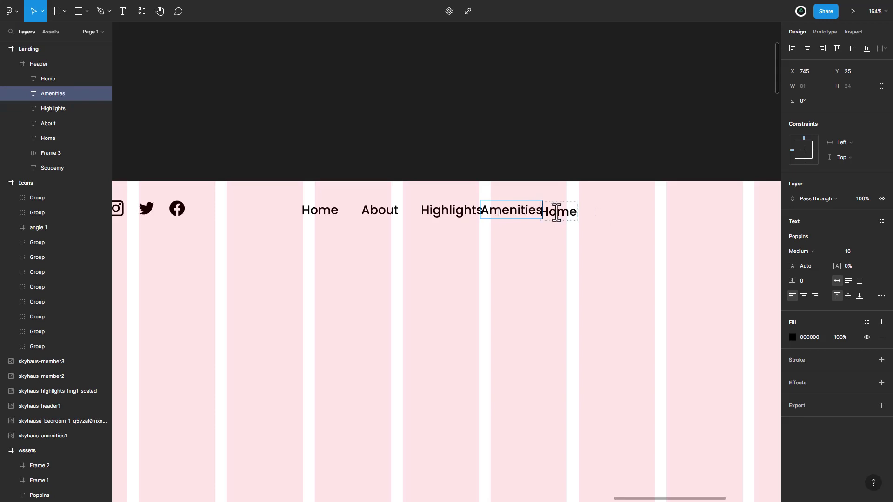
double_click(556, 210)
text(Team)
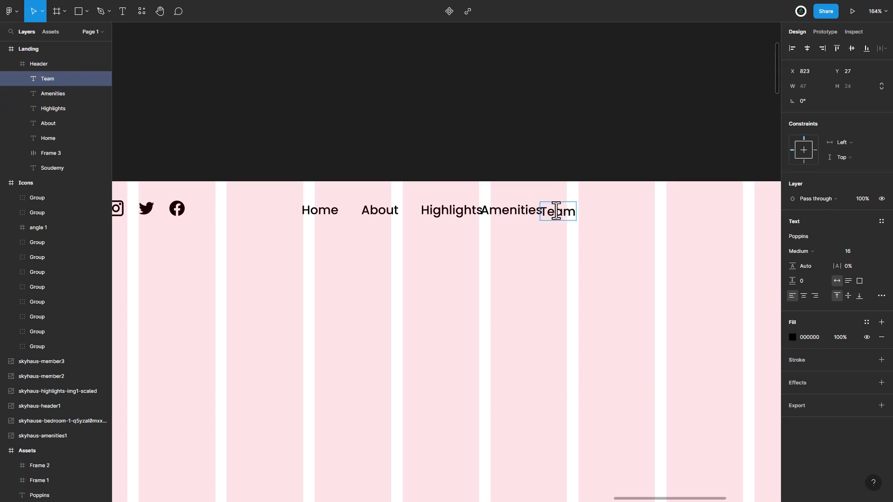
key(Escape)
Wrap the five nav labels in an auto-layout row.
shift+click(508, 216)
shift+click(462, 216)
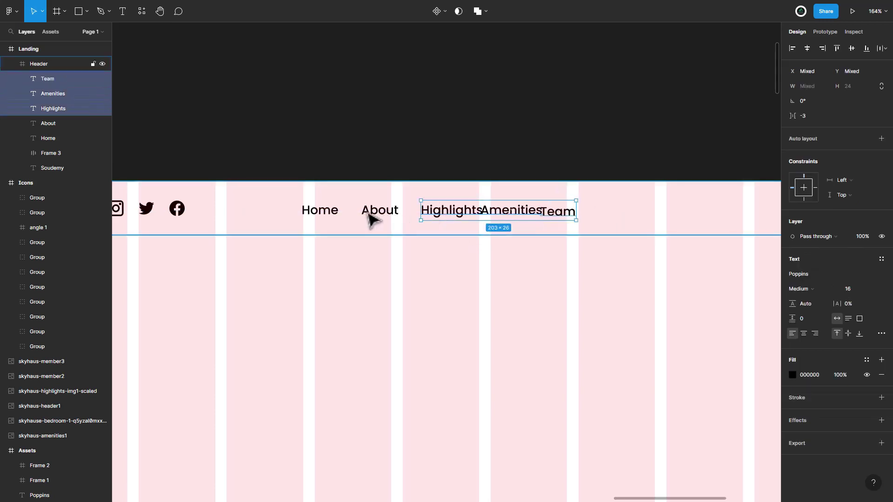
shift+click(369, 215)
shift+click(319, 216)
key(shift+a)
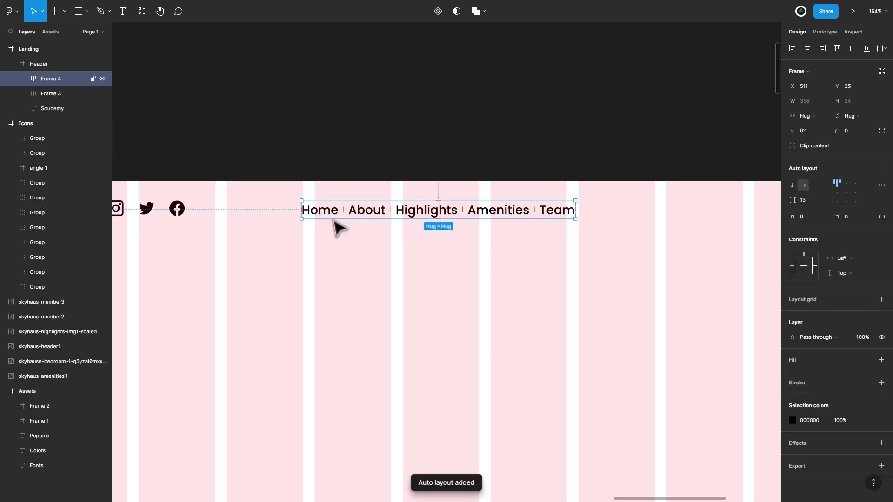
Centre the nav items, set a 20 gap, and centre the row horizontally.
click(846, 192)
click(803, 200)
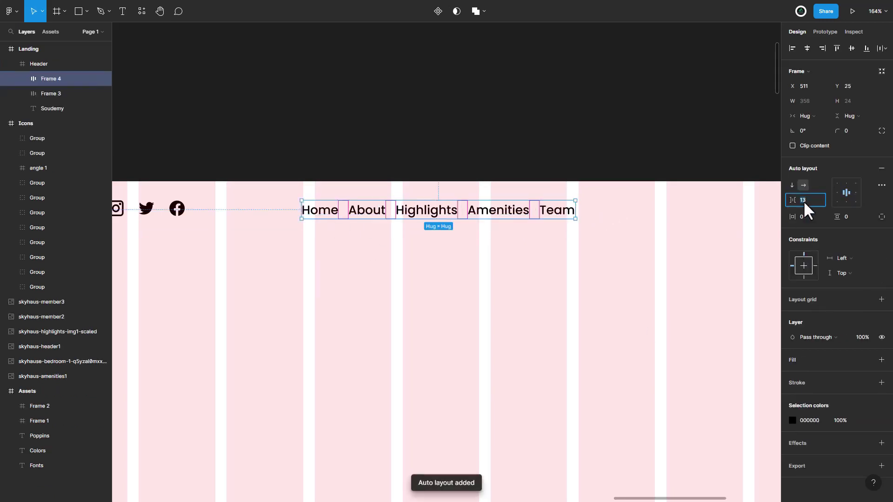
text(20)
key(Return)
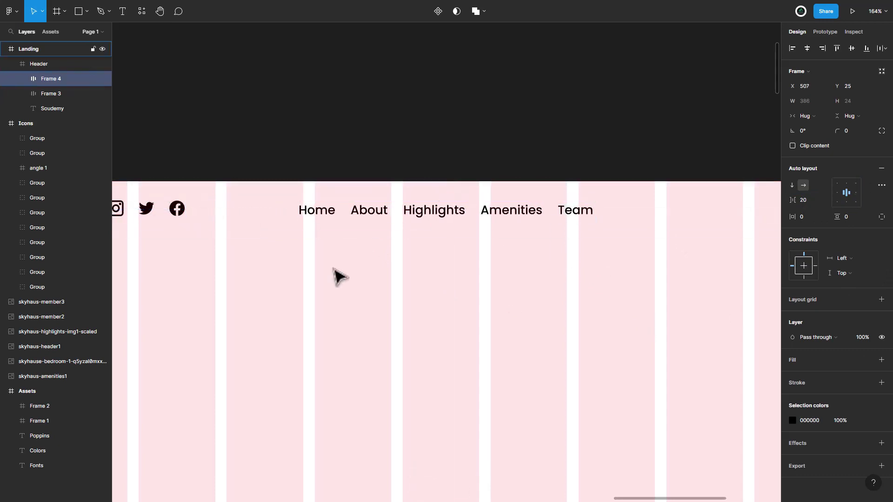
scroll(338, 276, down, 5)
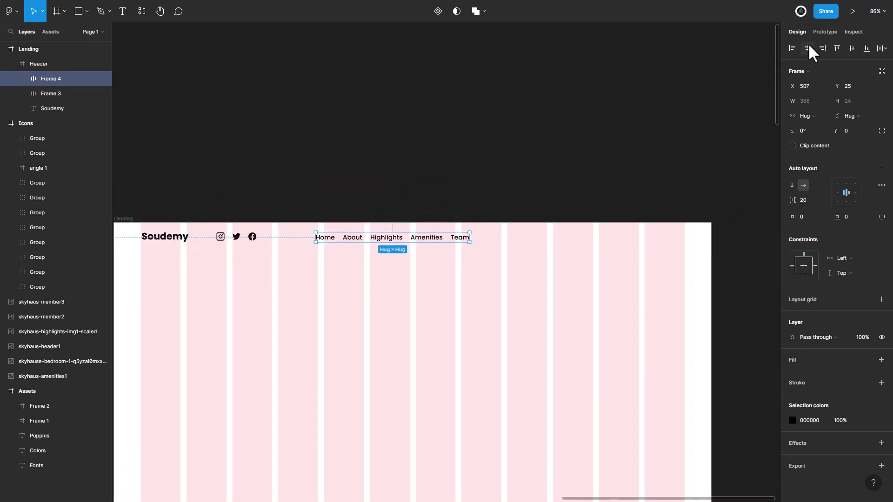
click(852, 47)
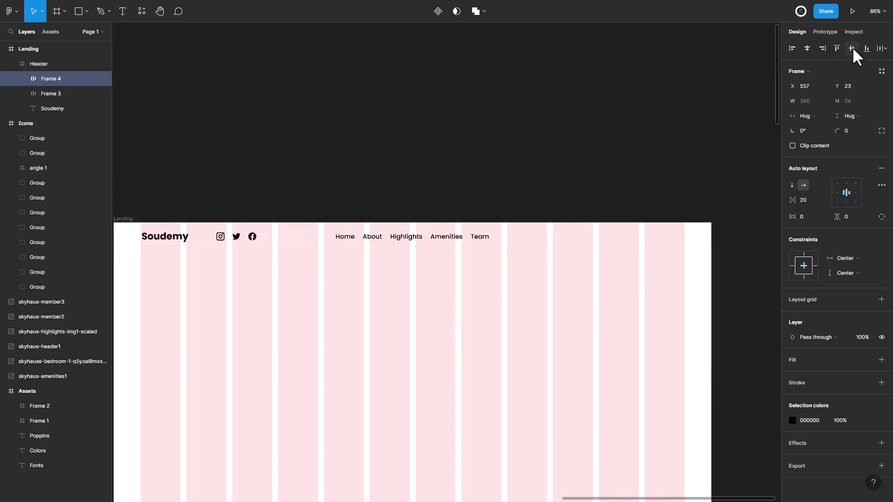
click(474, 311)
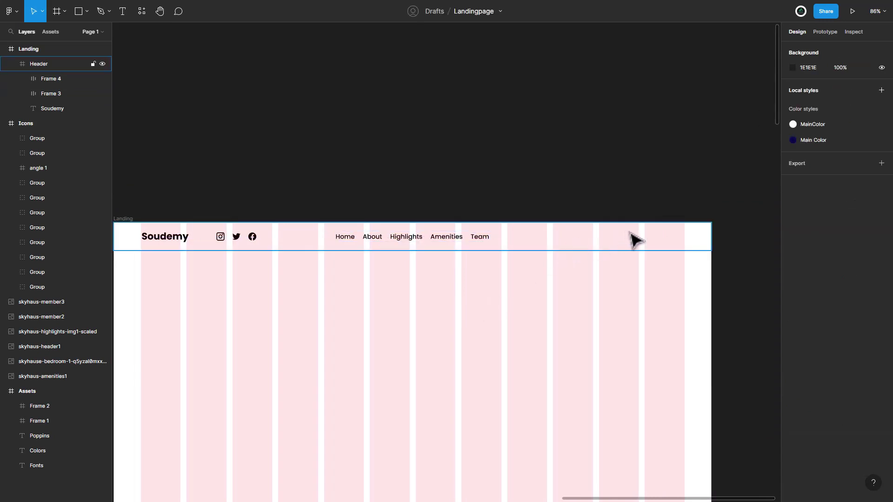
Copy the small search icon from the Icons frame into the Header.
drag(377, 349, 648, 199)
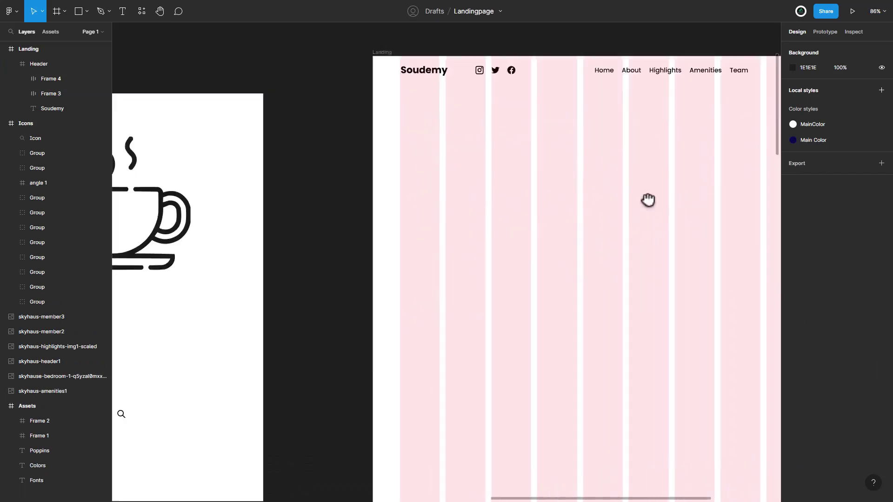
scroll(647, 200, left, 4)
scroll(647, 200, down, 2)
click(298, 321)
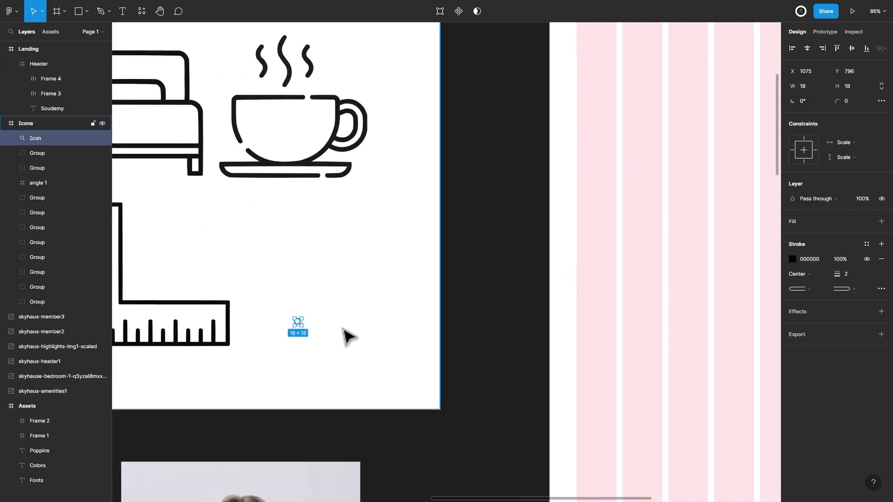
scroll(183, 338, right, 6)
scroll(183, 339, up, 2)
scroll(348, 261, right, 6)
scroll(349, 261, up, 2)
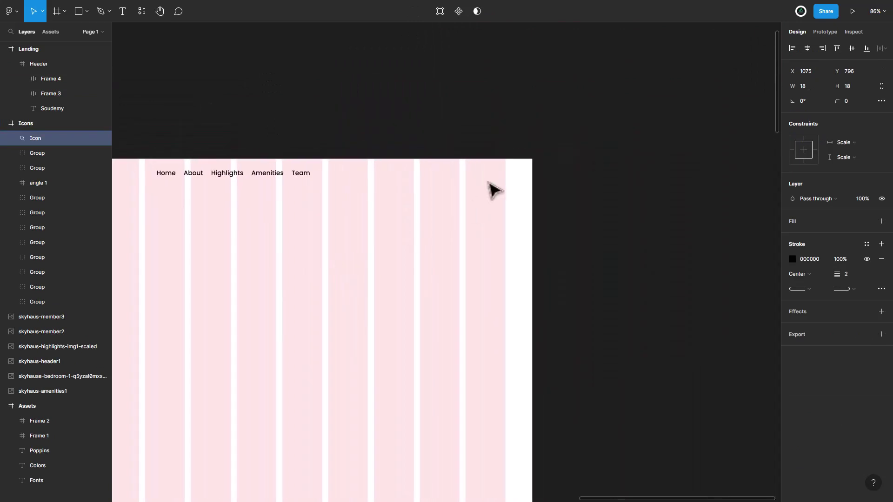
click(490, 171)
key(ctrl+v)
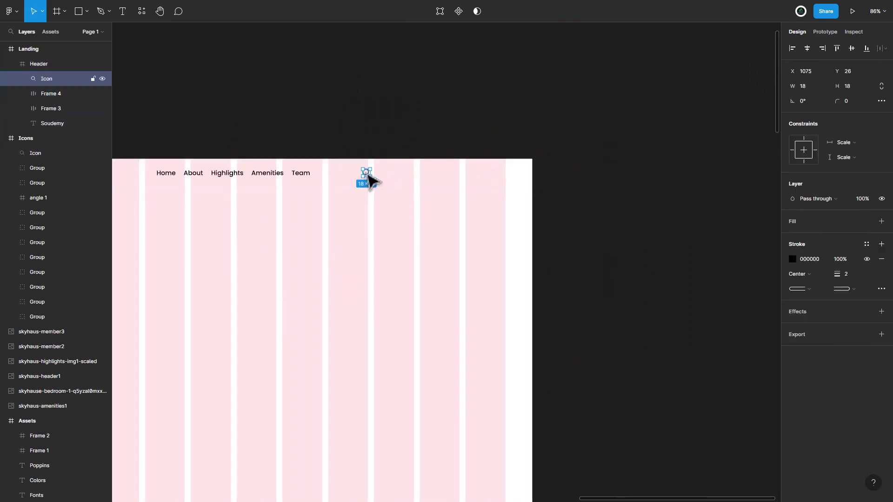
Move the search icon to the Header's right end after the nav links.
drag(370, 176, 495, 175)
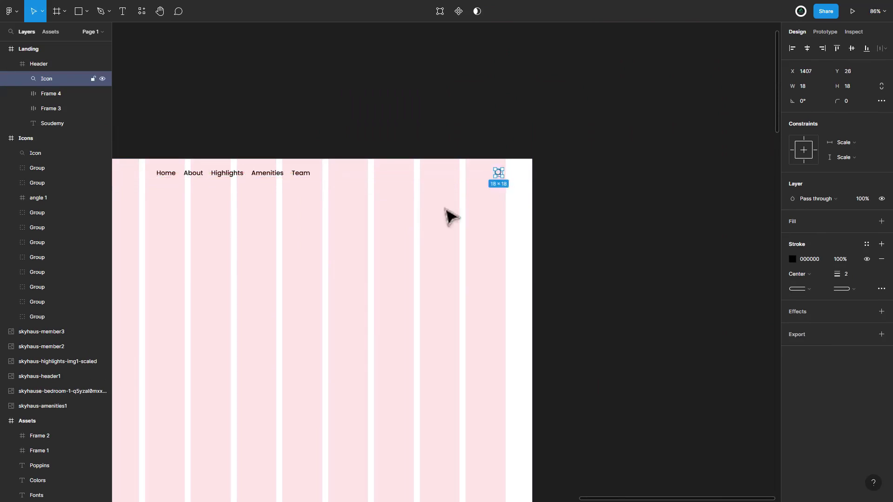
click(427, 247)
drag(351, 274, 586, 244)
scroll(530, 239, up, 2)
scroll(530, 239, right, 2)
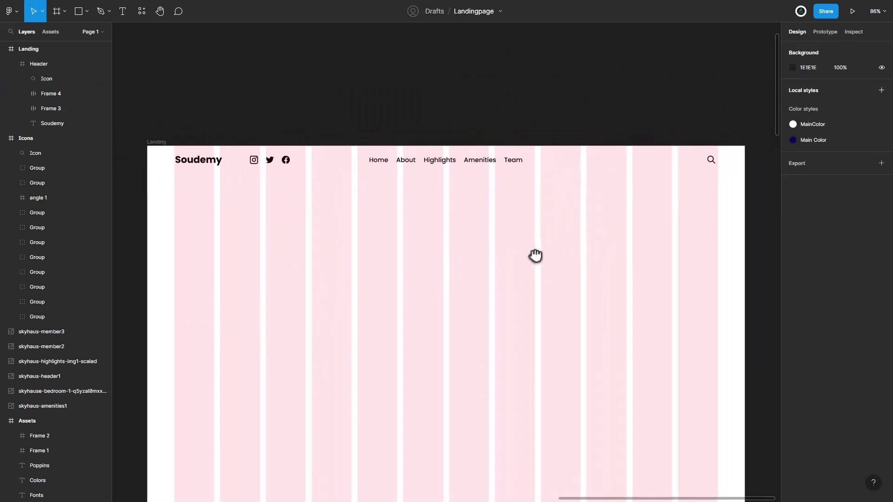
scroll(533, 255, up, 2)
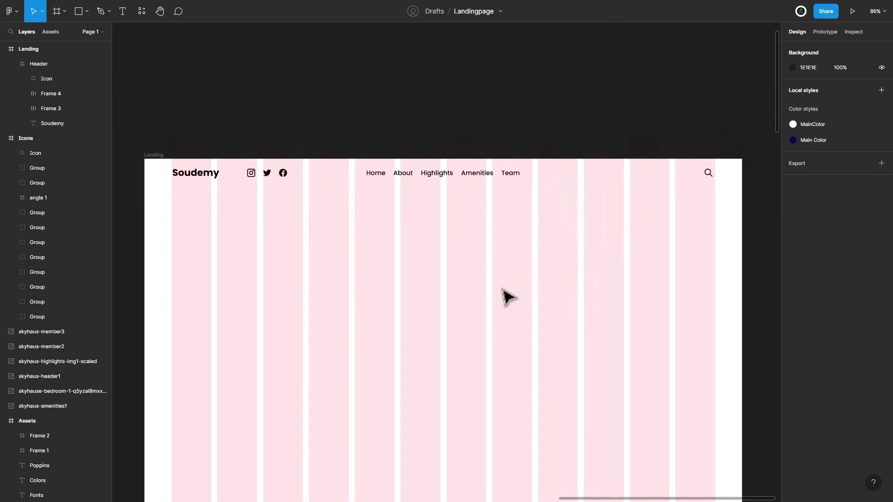
Rename the Header layer to Menu and add a 100×100 Frame 5 inside Landing.
click(57, 12)
double_click(39, 64)
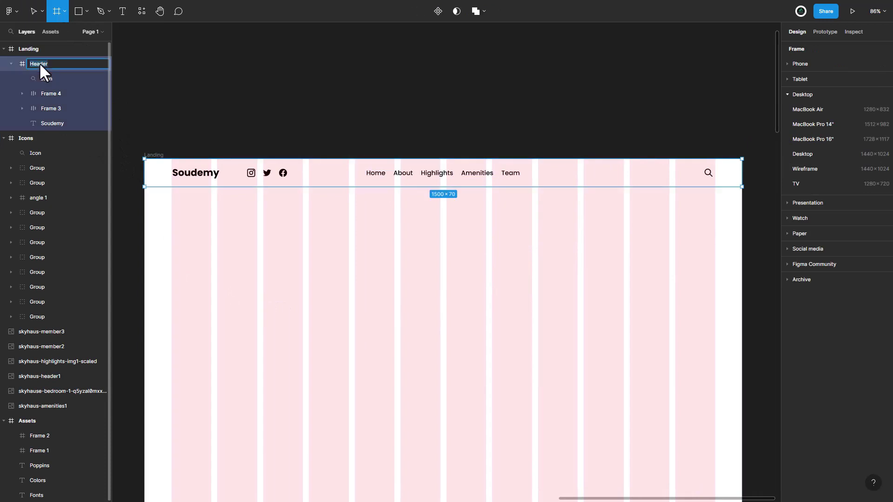
text(Menu)
key(Return)
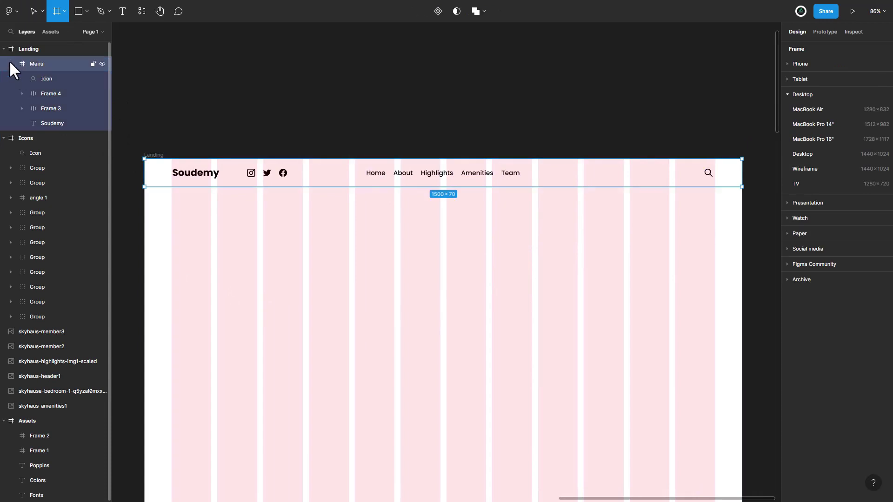
click(10, 63)
click(148, 202)
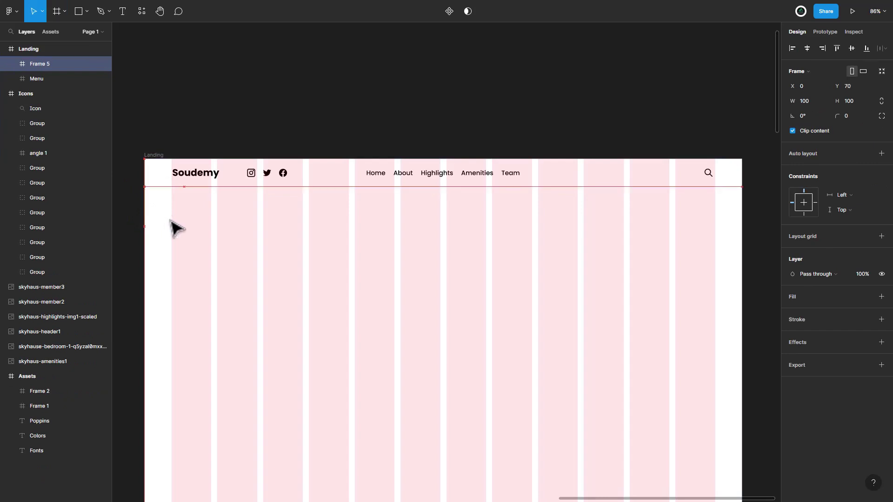
Place Frame 5 at X 68, Y 70 under the Menu and resize it to 1365×487.
key(shift+Up)
key(Up)
mouse_move(171, 207)
mouse_down()
mouse_move(670, 331)
mouse_move(713, 381)
mouse_up()
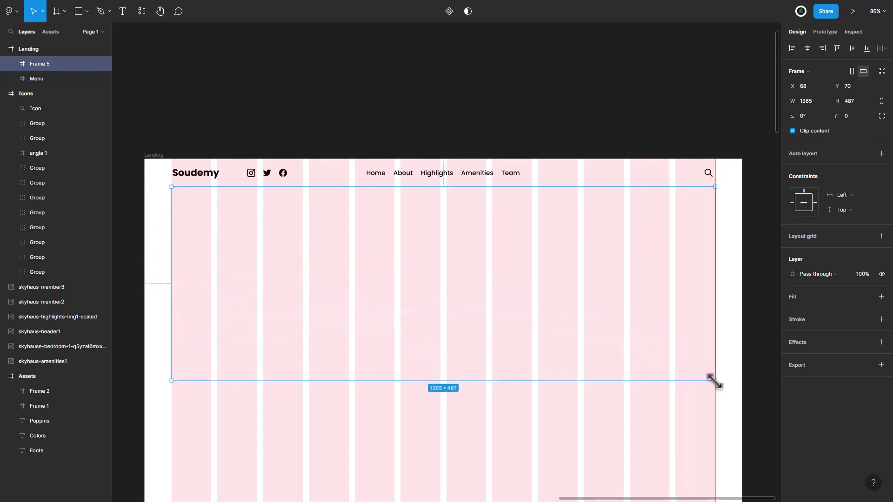
Copy the skyhaus-header1 bedroom photo and paste it into Frame 5.
ctrl+scroll(312, 87, down, 5)
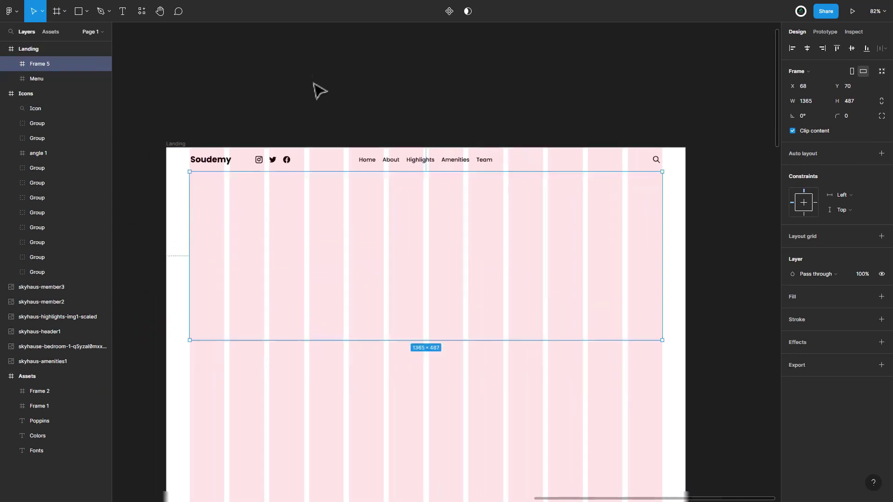
drag(259, 232, 484, 311)
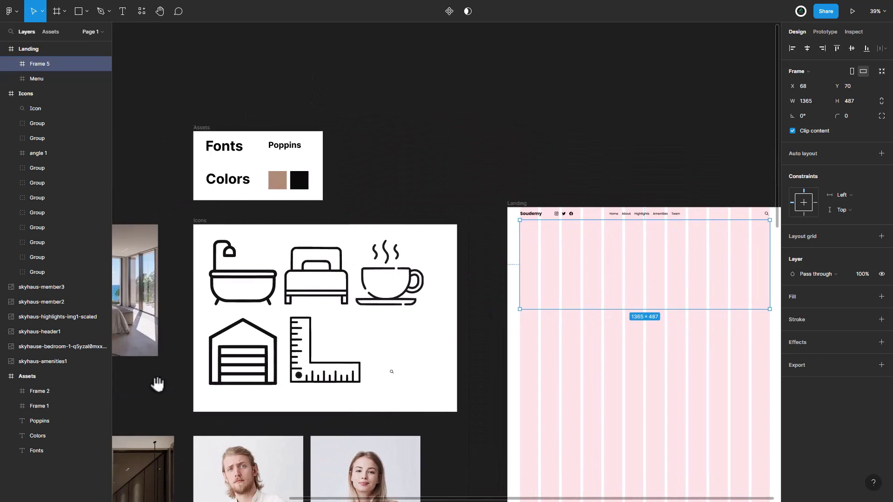
mouse_move(156, 382)
mouse_down()
mouse_move(390, 116)
mouse_move(430, 94)
mouse_up()
click(272, 283)
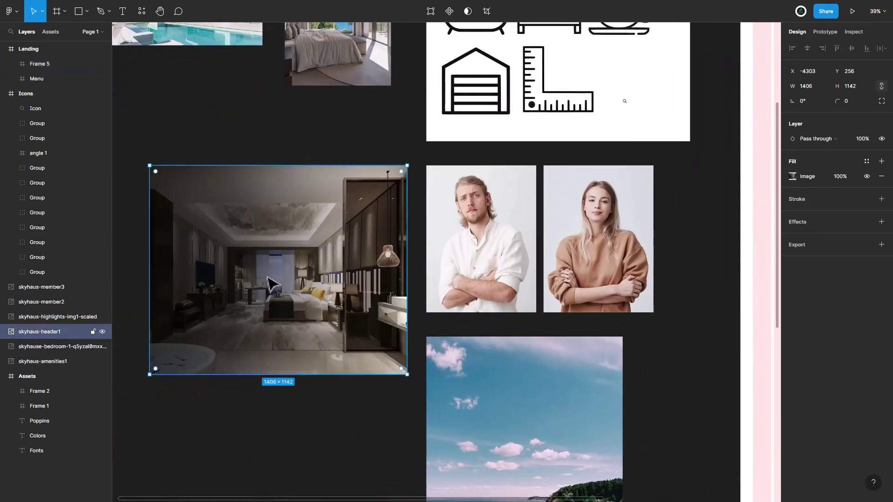
scroll(274, 112, right, 5)
scroll(581, 281, right, 5)
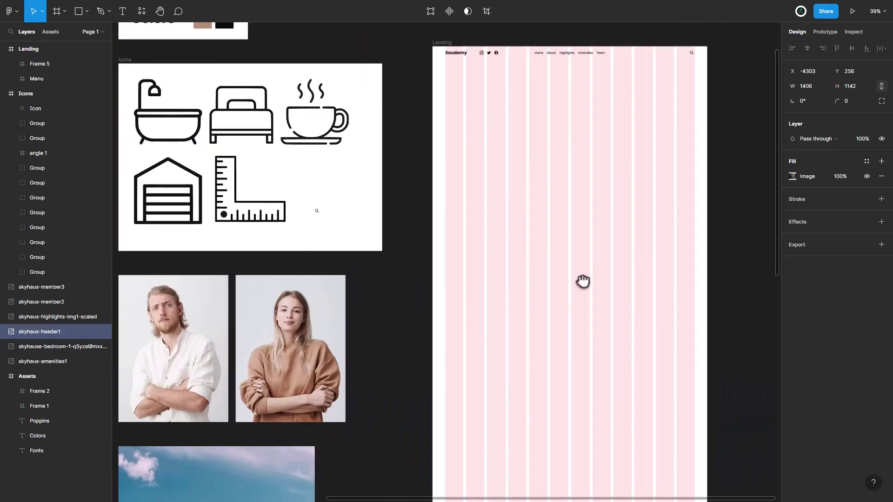
scroll(504, 154, up, 3)
click(502, 151)
key(ctrl+v)
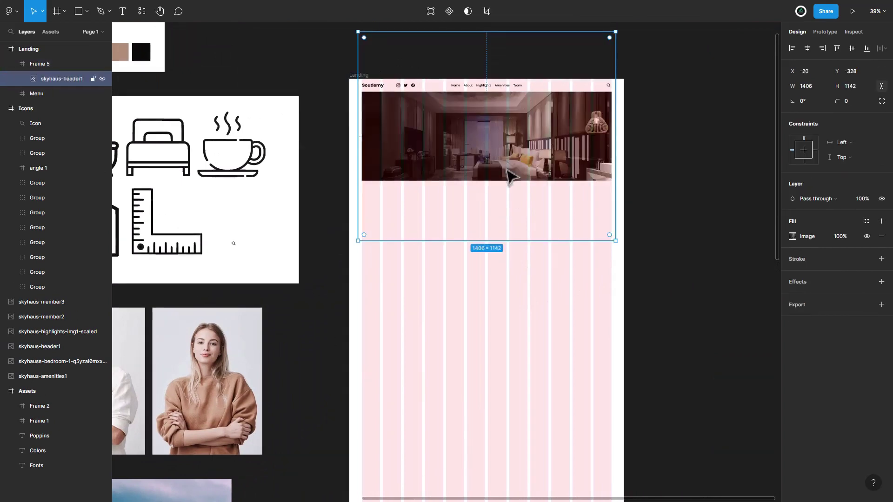
Scale the photo to 1363×1107 to match the frame width and shift it up to show the bed.
scroll(660, 154, up, 3)
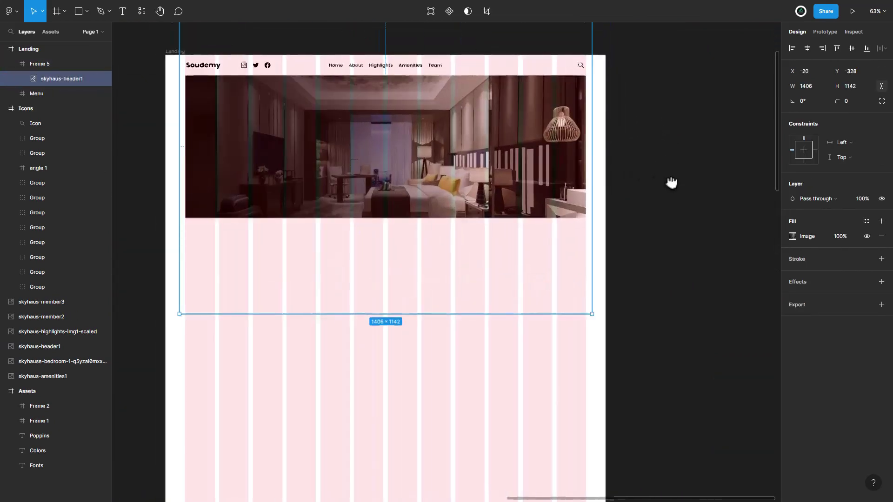
scroll(672, 183, left, 3)
scroll(671, 183, up, 3)
drag(319, 83, 333, 83)
drag(673, 44, 654, 52)
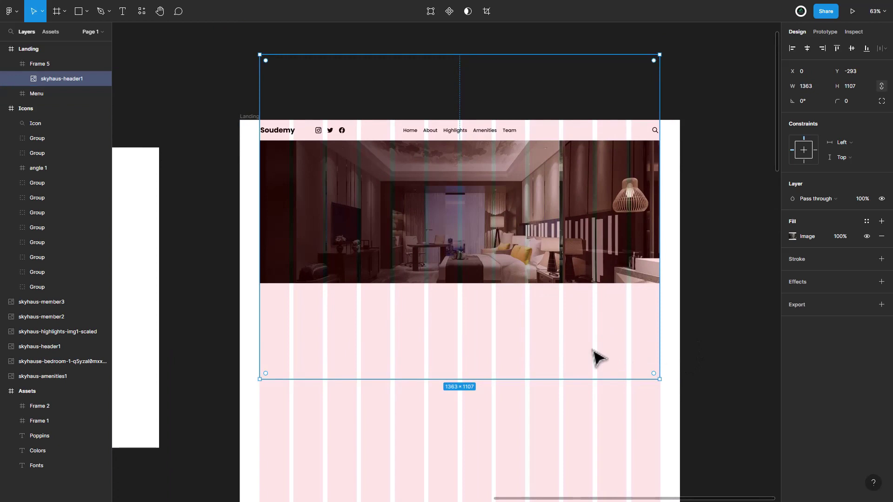
key(shift+Up)
key(shift+Up)
key(Up)
key(Up)
key(Up)
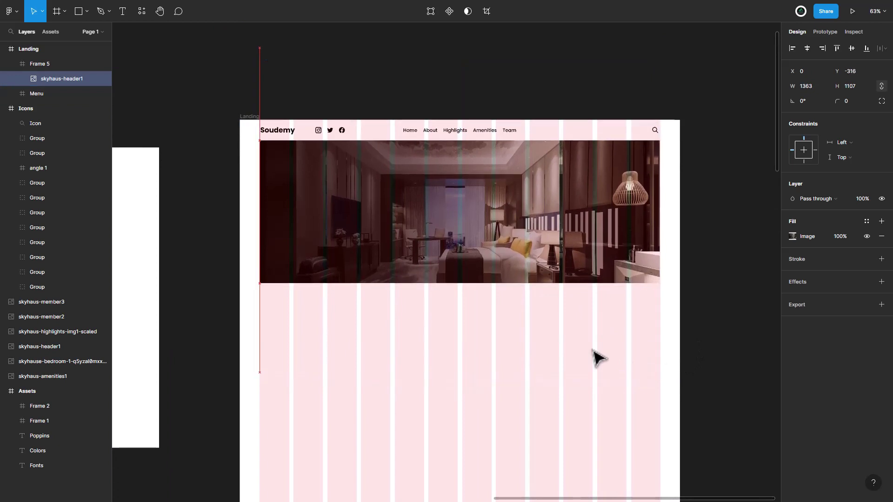
key(shift+Up)
key(shift+Up)
key(shift+Up)
key(shift+Up)
key(shift+Up)
key(shift+Up)
key(shift+Up)
key(Up)
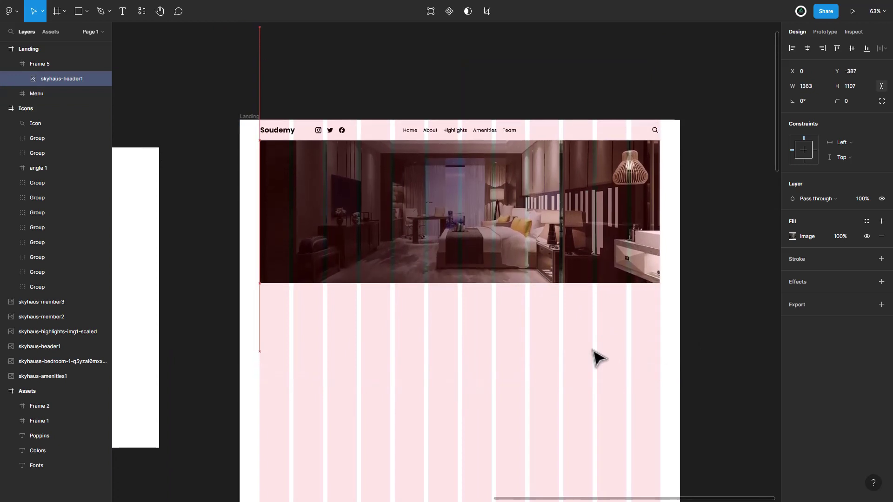
key(shift+Up)
key(shift+Up)
key(Up)
key(Up)
key(Up)
key(Up)
key(Up)
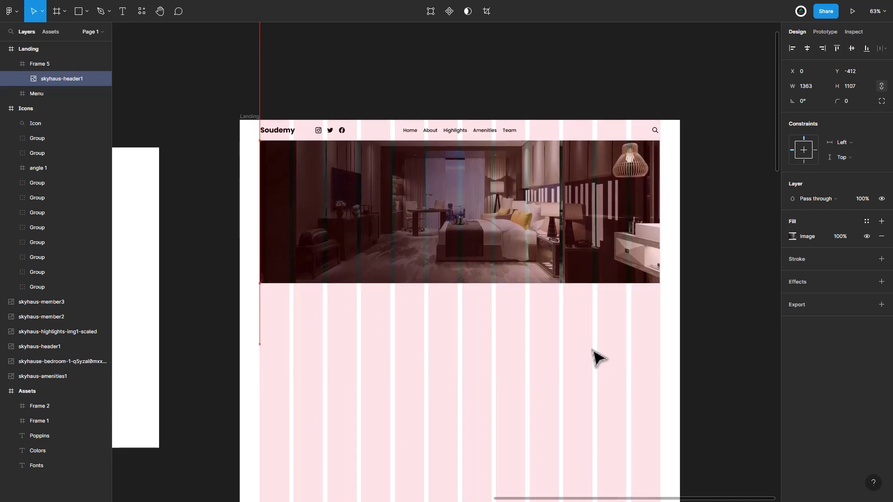
key(Escape)
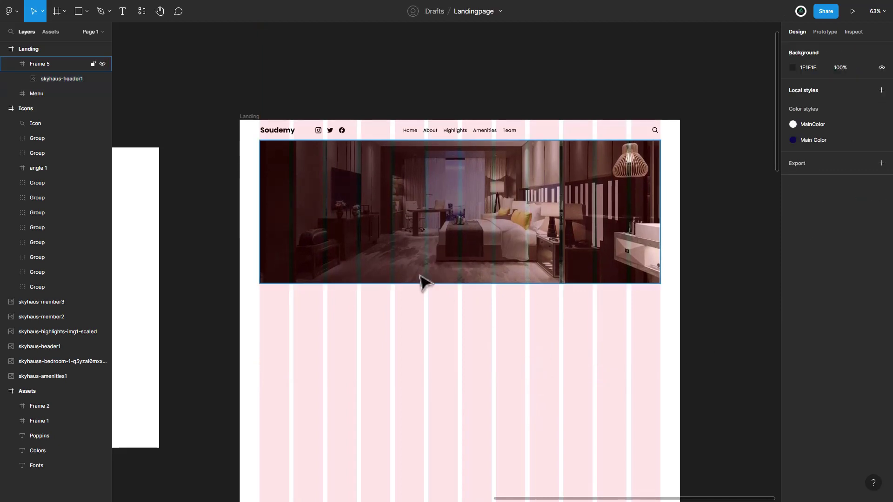
Set the hero image frame's height to 600.
click(540, 225)
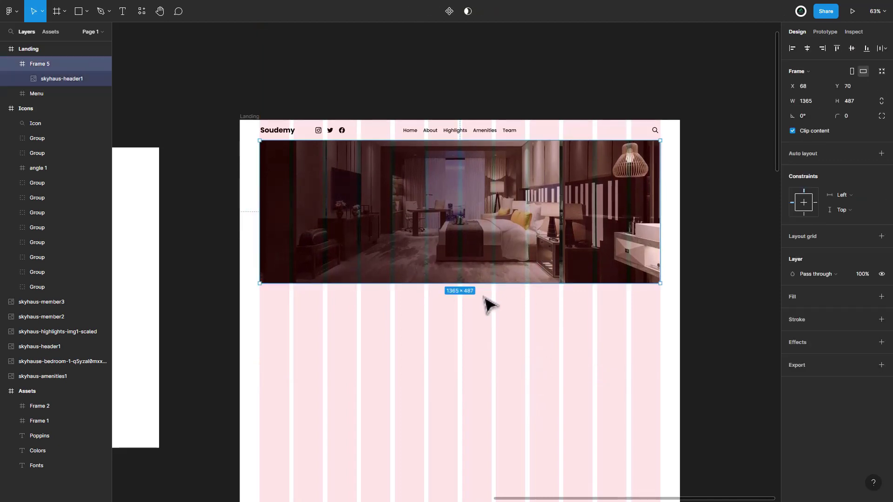
drag(484, 283, 490, 318)
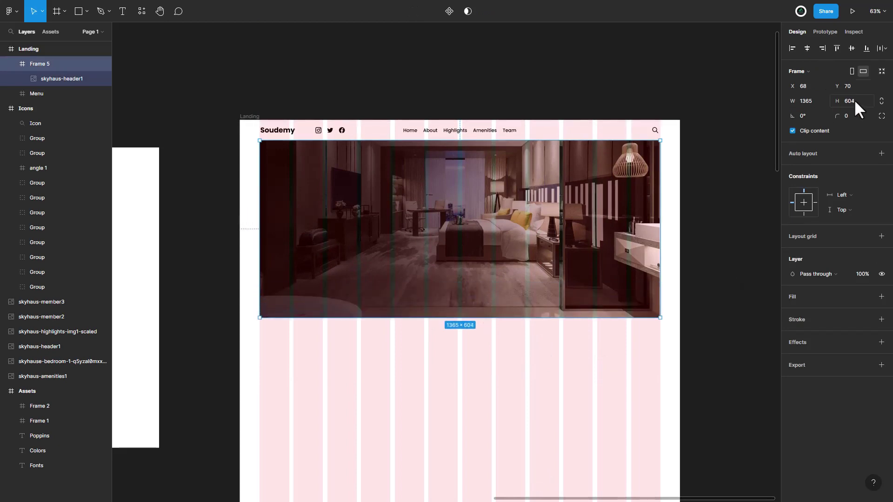
text(600)
key(Return)
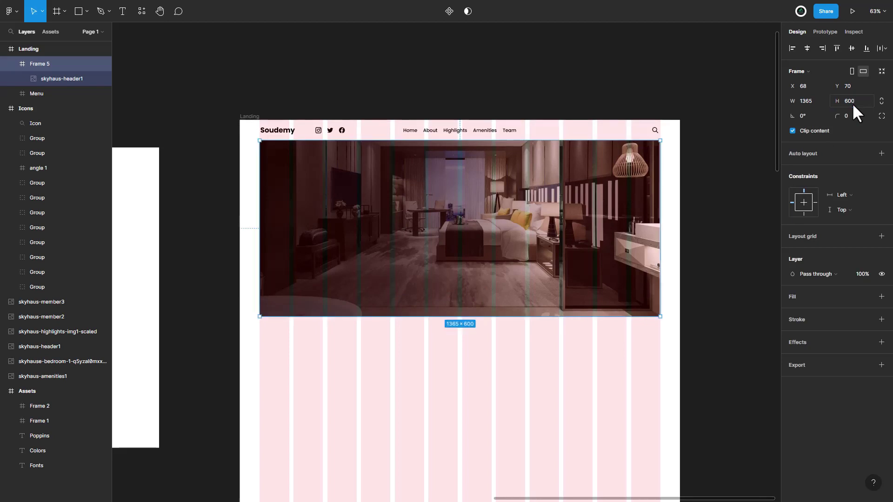
key(Down)
key(Down)
key(Down)
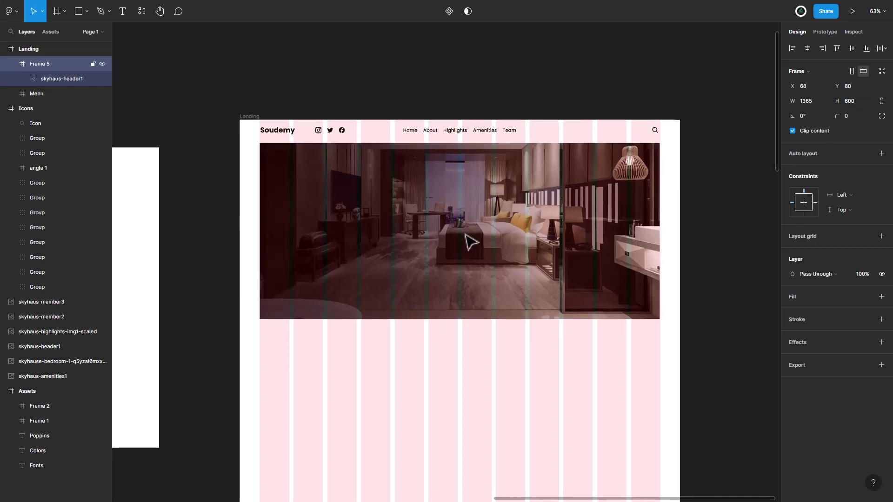
key(Down)
key(Down)
key(Down)
Nudge the bedroom photo down within the frame and align its left edge.
key(Down)
key(Down)
key(Down)
key(ctrl+z)
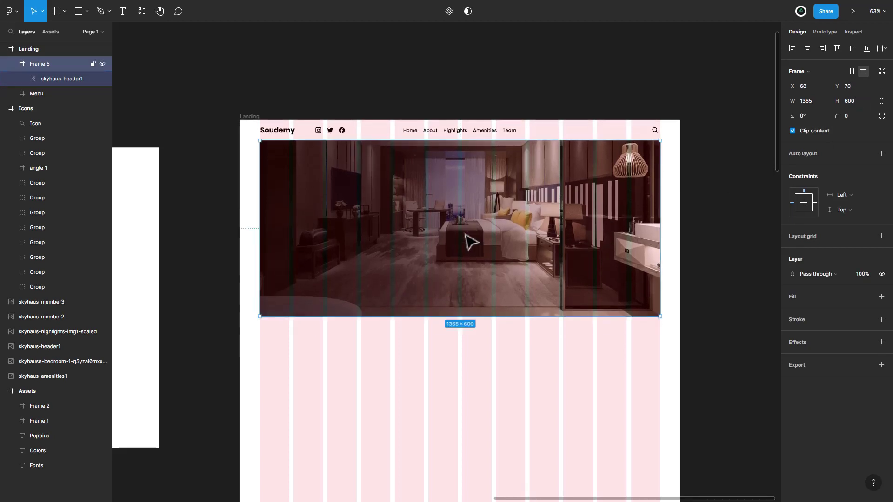
key(Return)
key(Down)
key(Down)
key(Down)
key(Down)
key(Down)
key(Down)
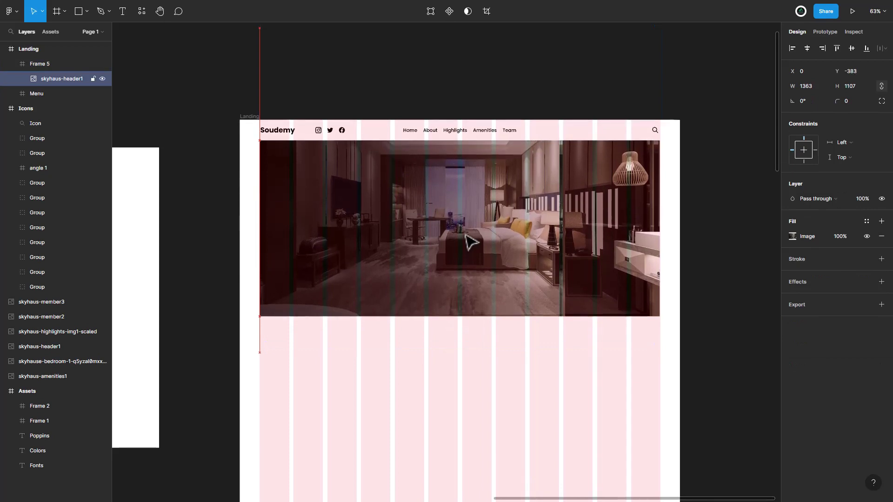
key(Down)
key(Down)
key(Down)
key(Down)
key(Down)
key(Down)
key(Down)
key(Down)
key(Down)
key(Down)
key(Down)
key(Down)
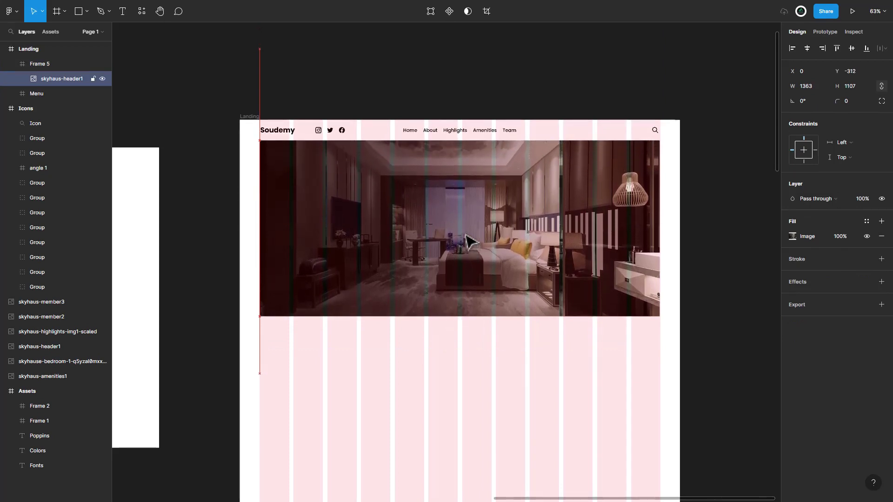
key(Down)
key(Down)
key(Down)
key(Down)
key(Down)
key(Down)
key(Down)
key(Down)
key(Down)
key(Down)
key(Down)
key(Down)
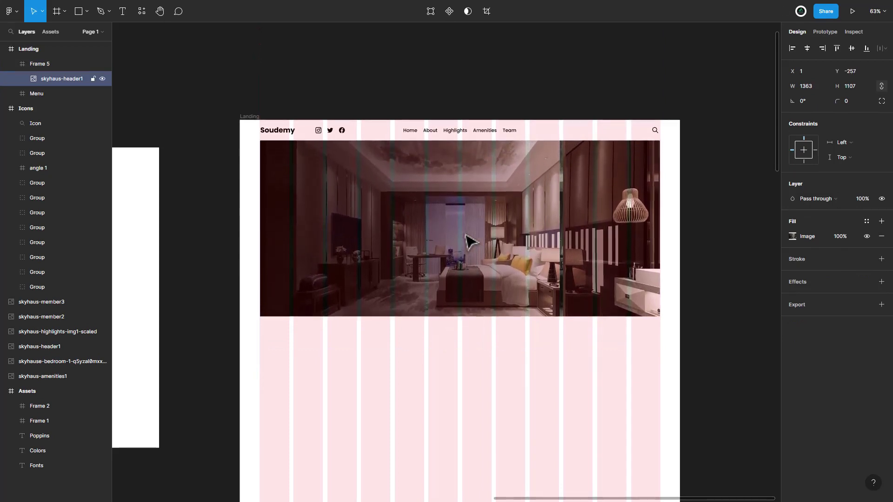
key(Right)
key(Right)
key(Right)
key(Right)
key(Right)
key(Right)
key(Left)
key(Left)
key(Left)
key(Left)
key(Left)
key(Left)
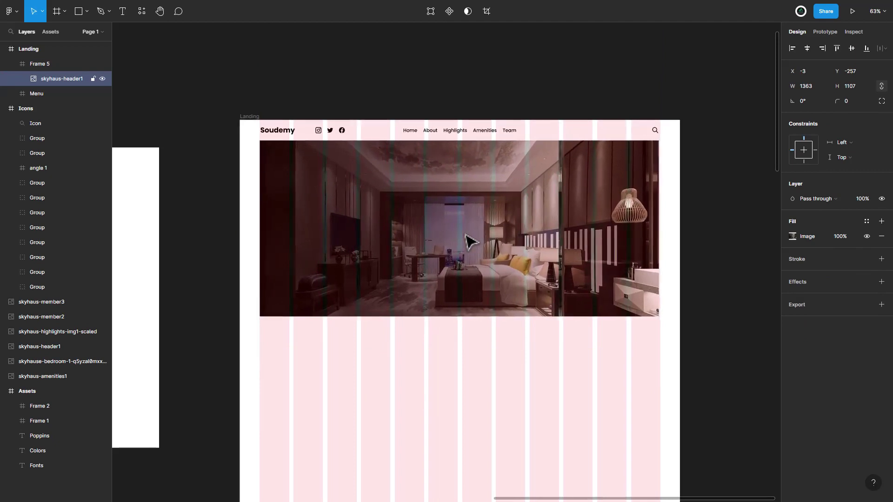
key(Left)
key(Left)
key(Left)
key(Left)
key(Left)
key(Left)
key(Right)
key(Right)
key(Right)
key(Right)
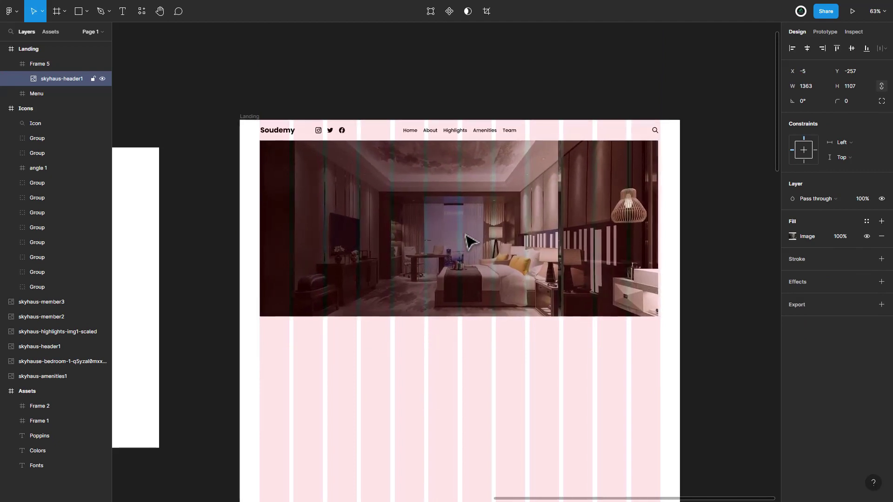
key(Right)
key(Right)
key(Right)
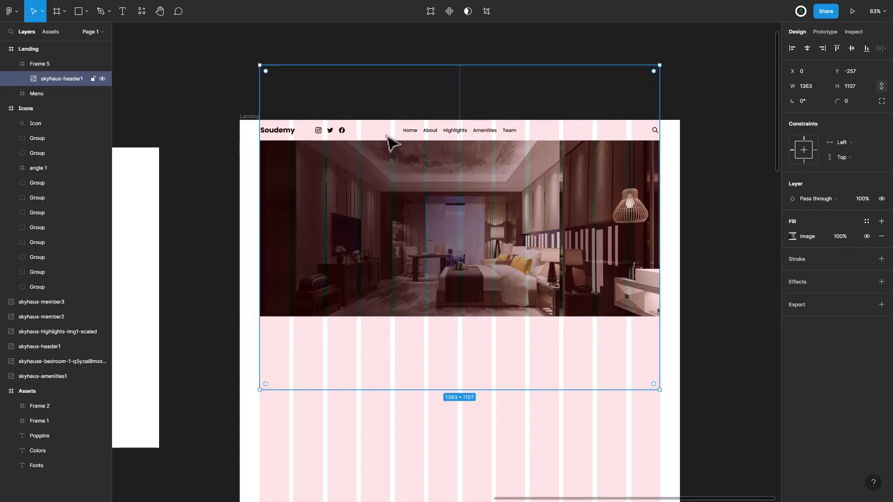
Rename the hero frame layer to Header.
click(11, 63)
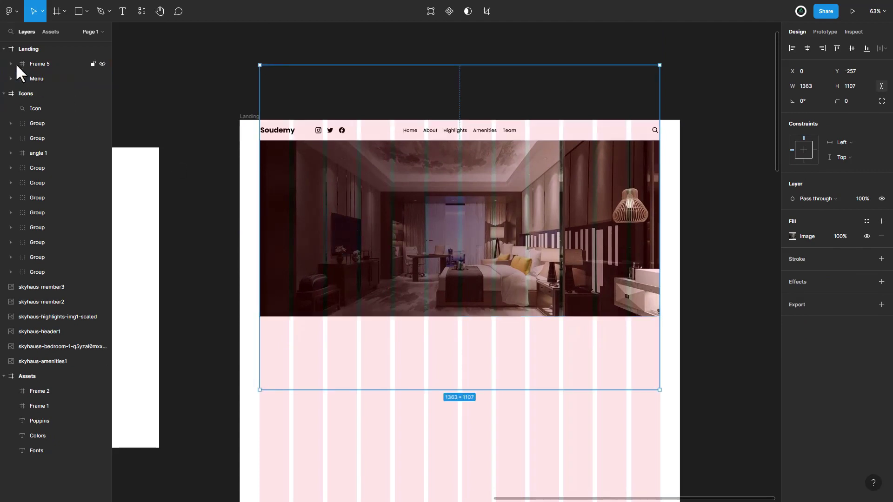
double_click(37, 63)
text(der)
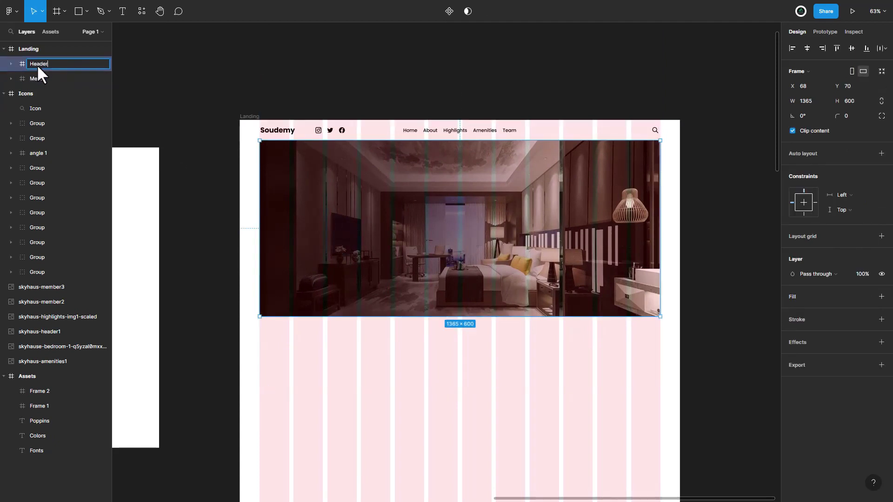
key(Return)
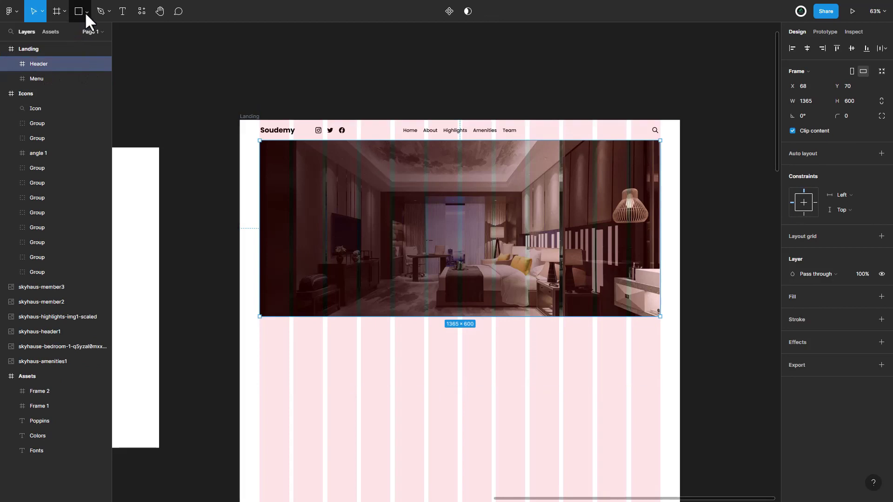
Draw a 331×453 frame over the photo's left side and give it an outline stroke.
click(57, 11)
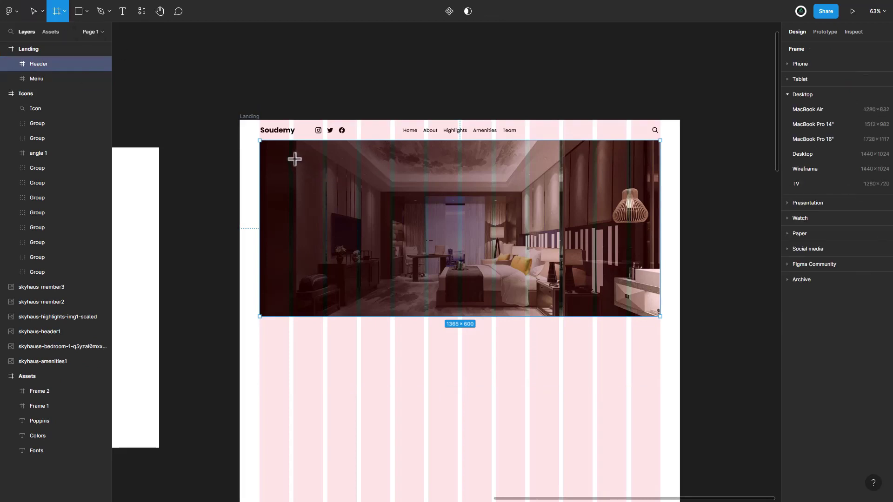
drag(294, 159, 303, 166)
mouse_move(358, 203)
mouse_down()
mouse_move(389, 236)
mouse_move(387, 290)
mouse_up()
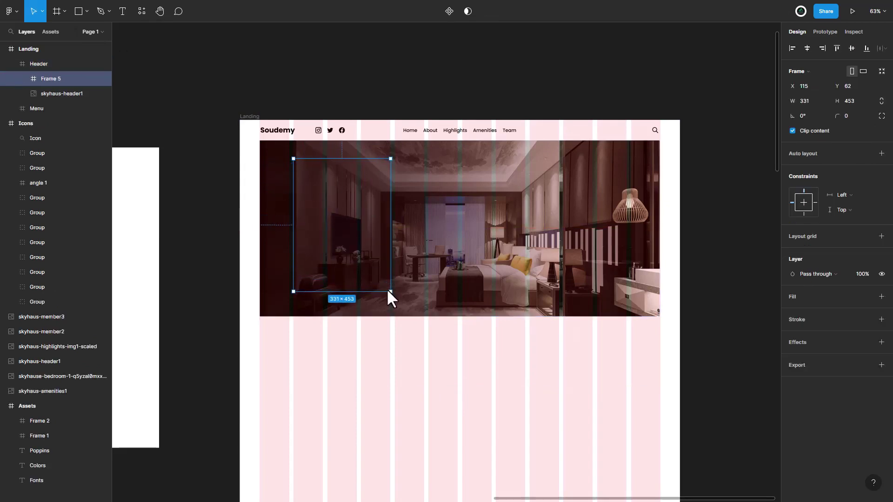
click(881, 319)
text(3)
key(Return)
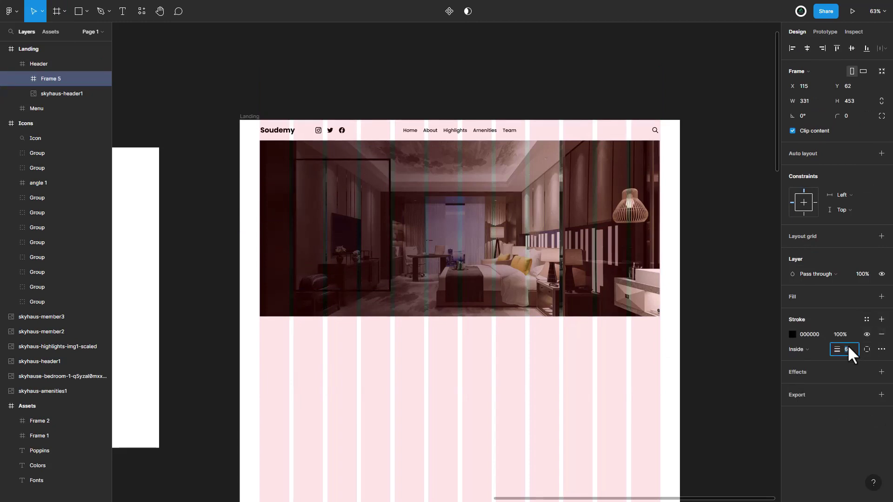
key(BackSpace)
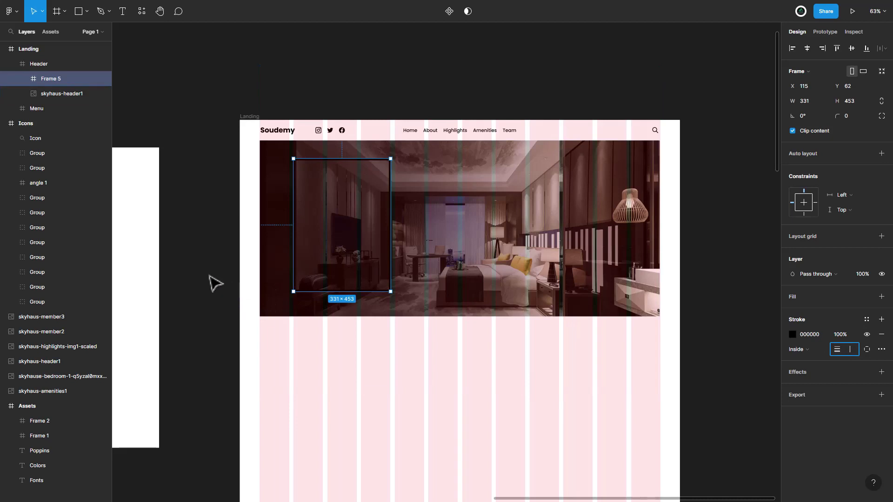
Set the frame's outline colour to the brown B18E72 from the colour swatch.
click(214, 281)
scroll(391, 269, left, 6)
scroll(605, 272, left, 3)
scroll(465, 185, up, 2)
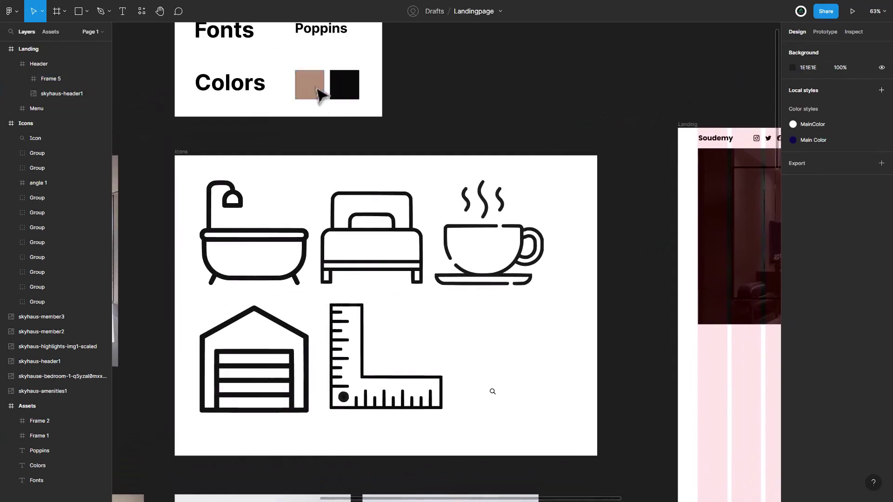
click(319, 91)
click(812, 312)
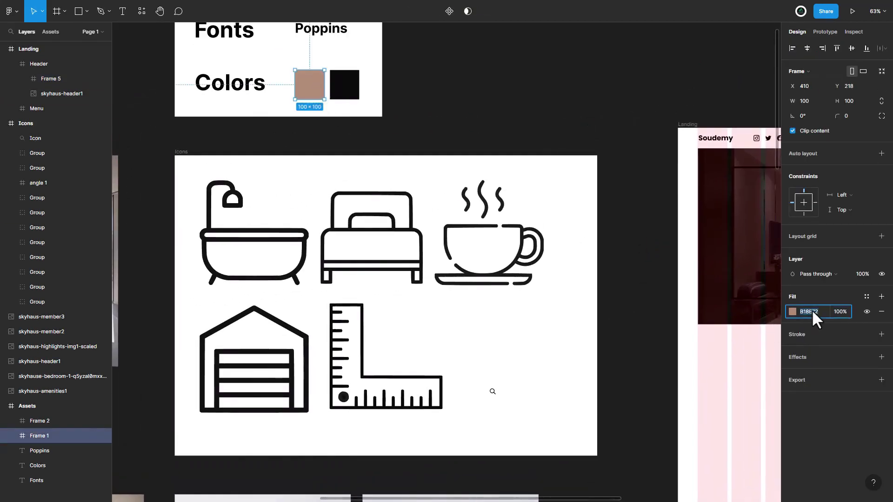
click(627, 331)
drag(538, 289, 160, 283)
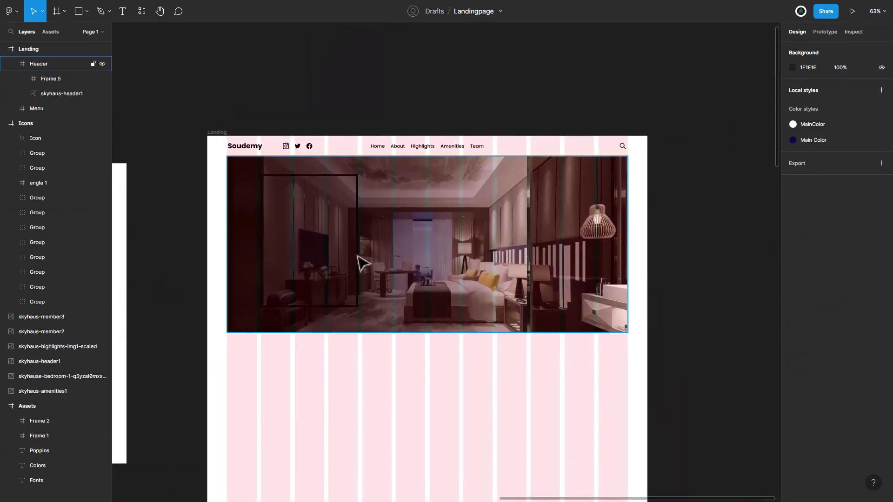
click(357, 256)
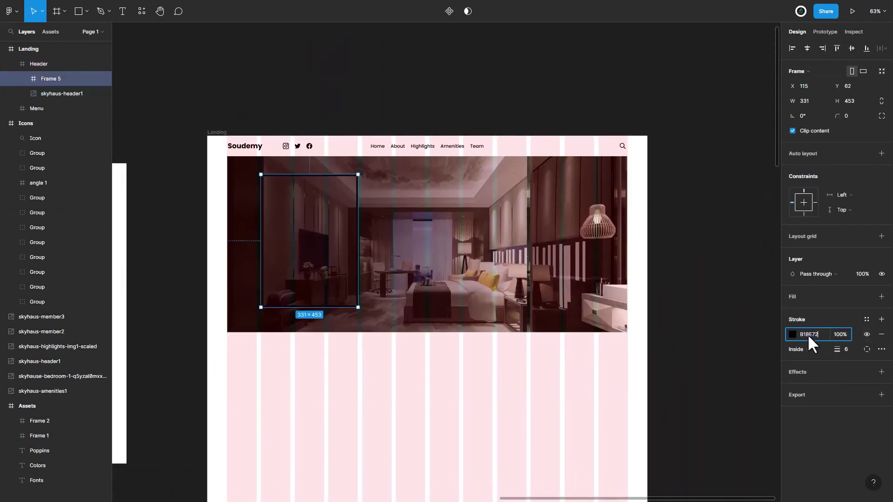
text(B18E72)
key(Return)
key(Escape)
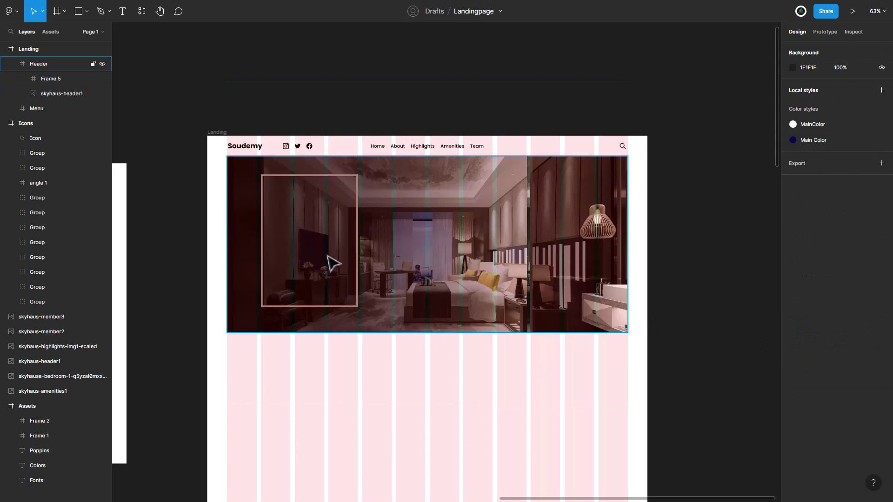
Nudge the outlined frame slightly right and down.
click(360, 259)
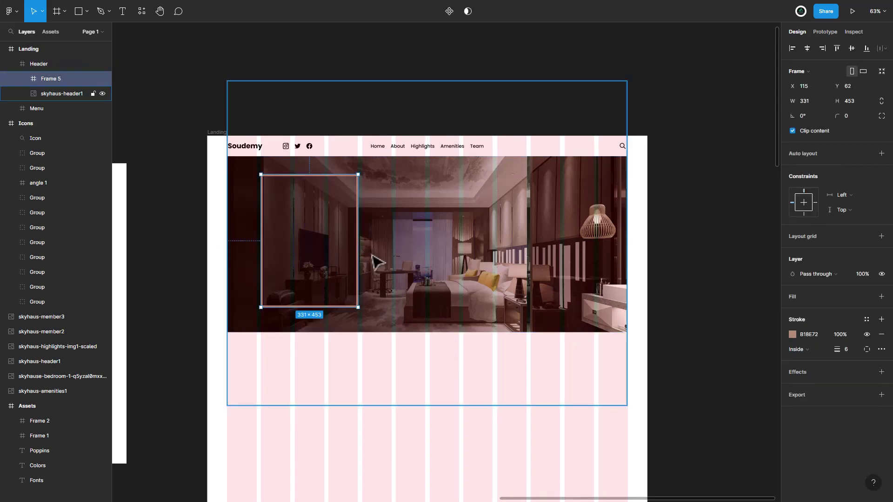
drag(372, 258, 376, 262)
key(Right)
key(Right)
key(Right)
key(Right)
key(Right)
key(Right)
key(Down)
key(Down)
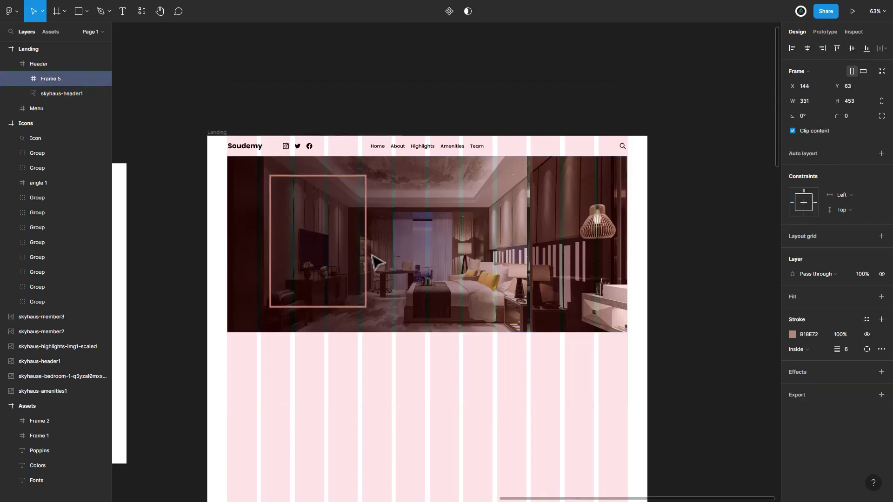
key(Down)
key(Down)
key(Down)
key(Down)
key(Down)
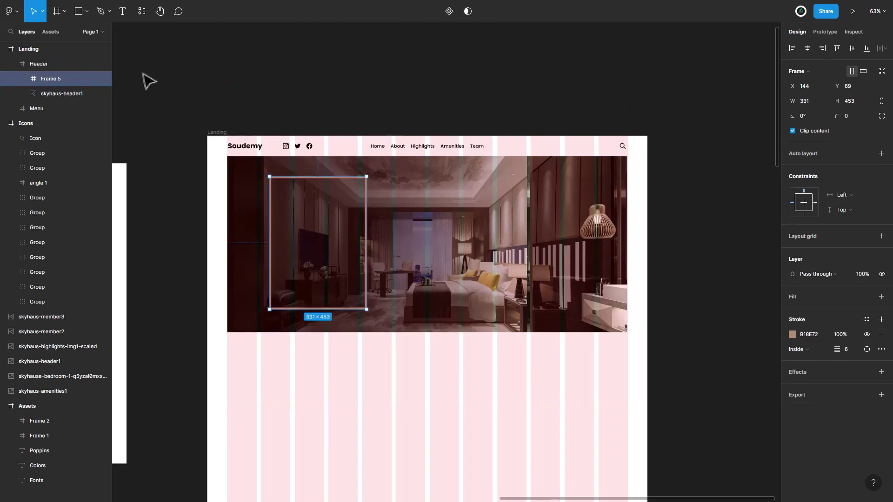
Add the 'Modern Luxury Villa' text inside the outlined frame at size 80 in a bolder weight.
click(127, 12)
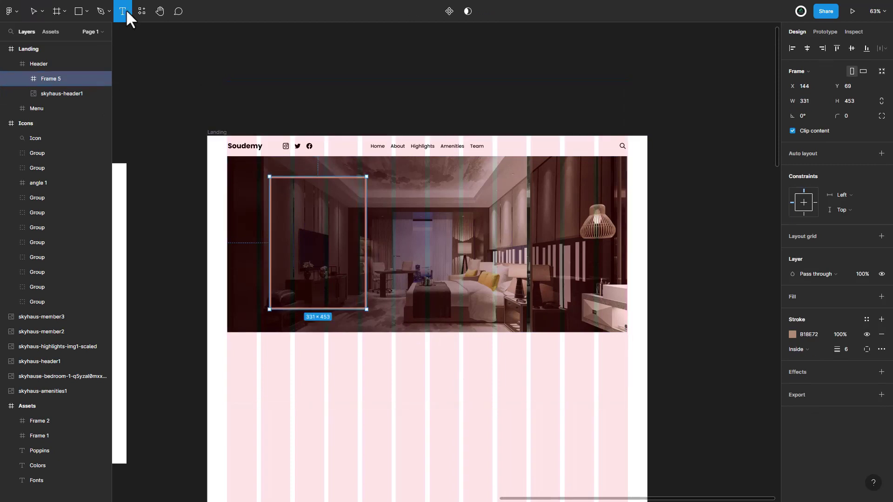
click(315, 207)
text(Modern Luxury Villa)
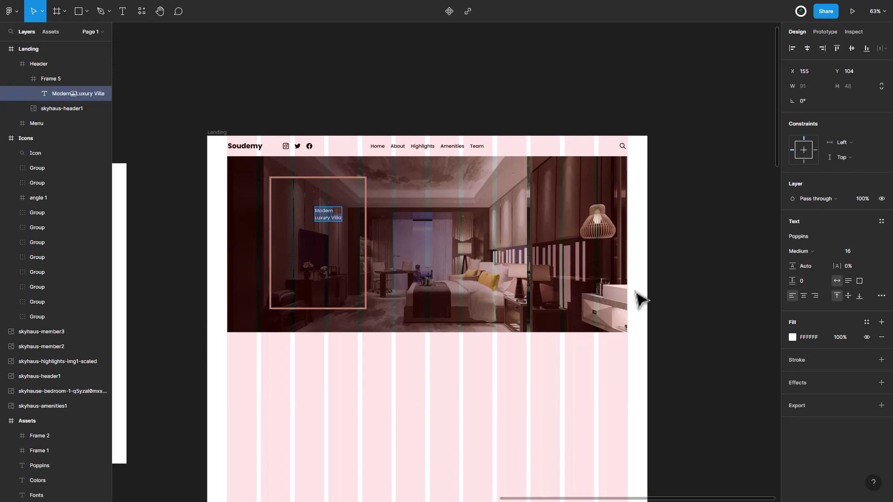
click(811, 253)
click(807, 275)
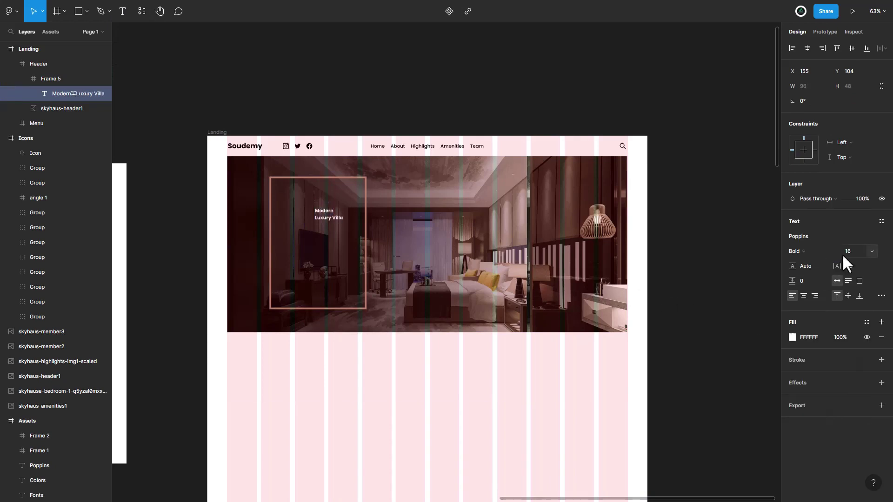
click(851, 248)
text(80)
key(Return)
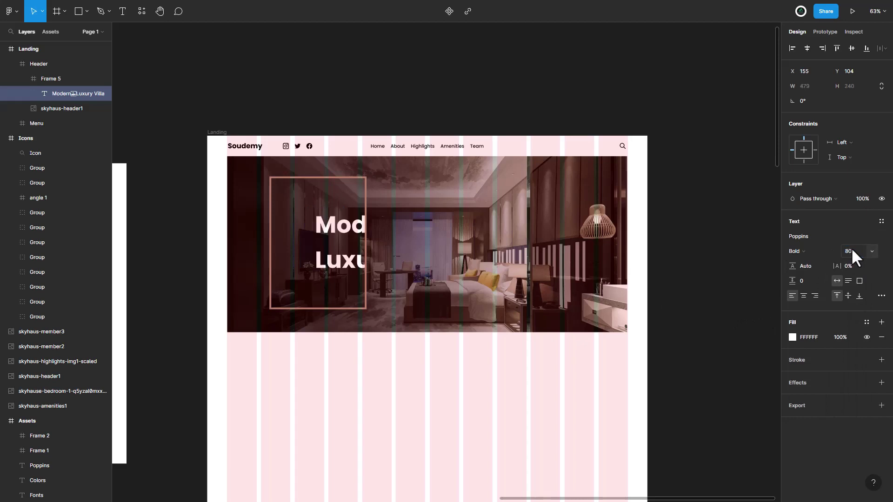
double_click(344, 223)
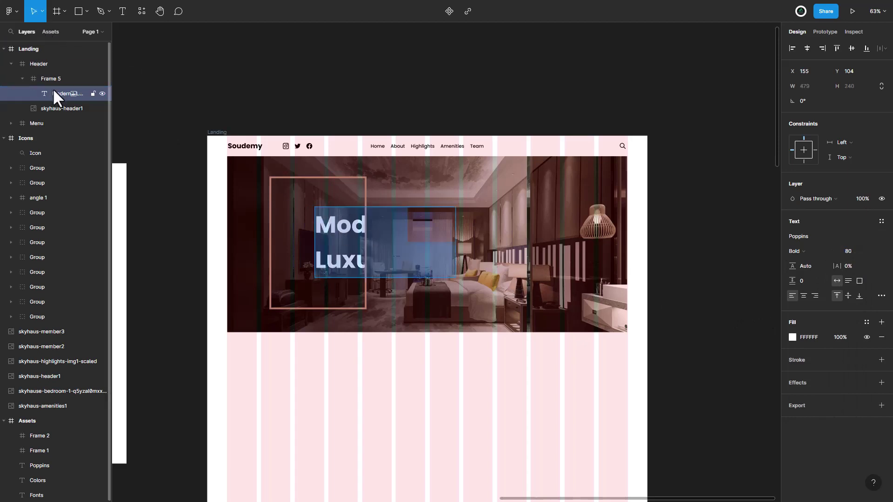
click(362, 228)
key(Escape)
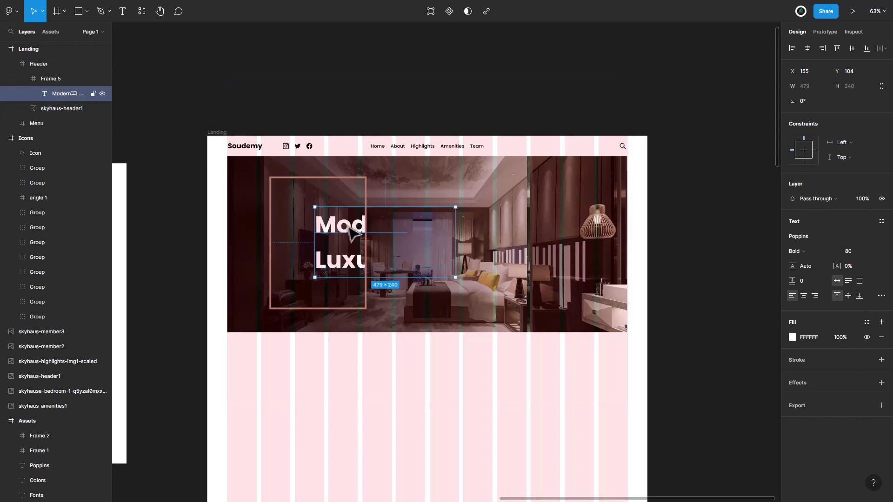
Move the title into the hero area and set its line height to 90.
drag(350, 231, 430, 227)
key(Up)
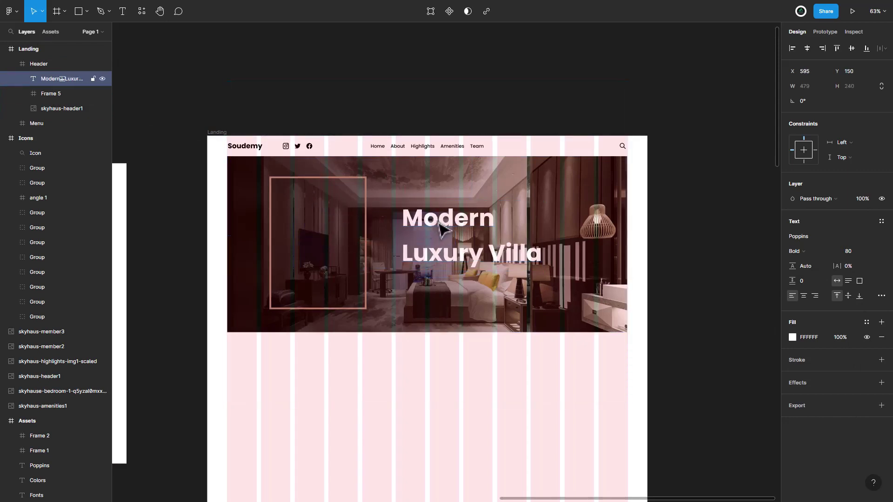
key(Up)
key(Up)
key(Up)
key(Up)
key(Up)
key(Up)
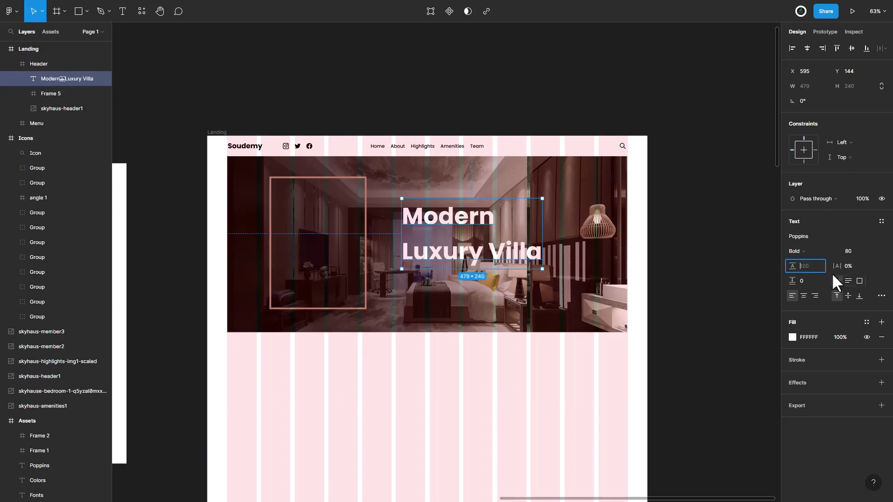
text(100)
key(Return)
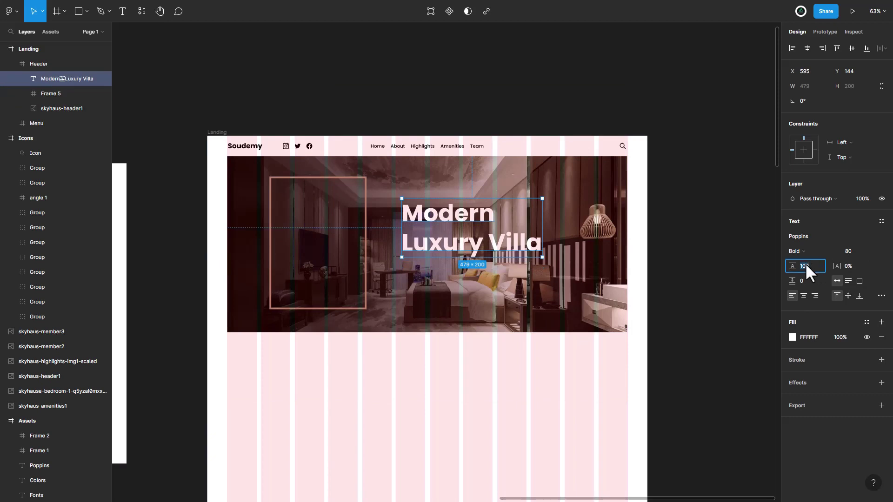
text(90)
key(Return)
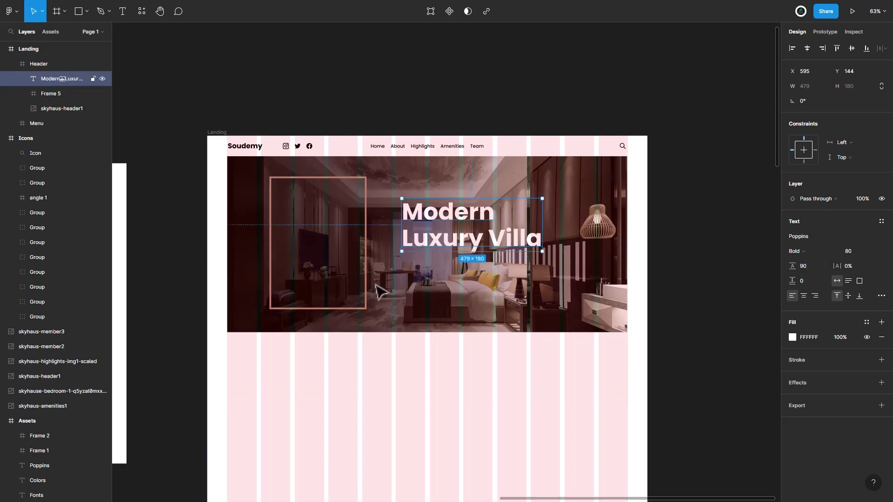
Position the title at X 200, Y 128 on the hero.
mouse_move(470, 226)
mouse_down()
mouse_move(443, 218)
mouse_move(395, 227)
mouse_up()
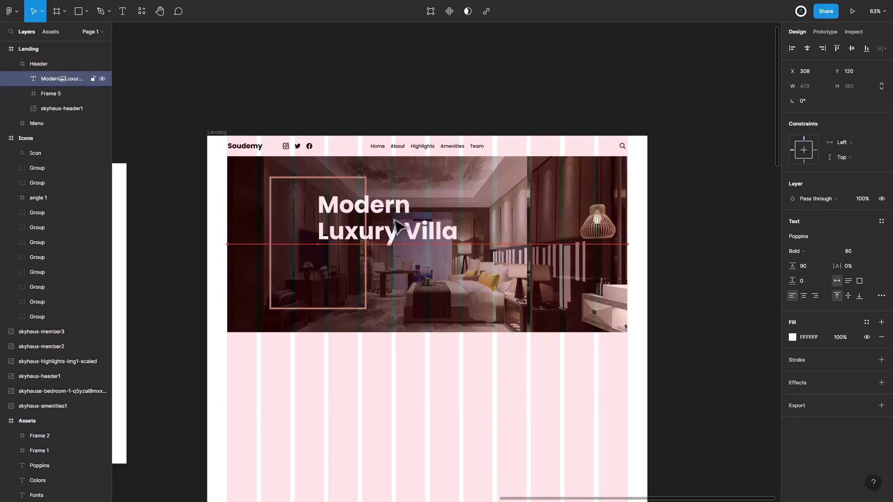
key(Left)
key(Left)
key(Left)
key(Left)
key(Left)
key(Left)
key(Left)
key(Left)
key(Left)
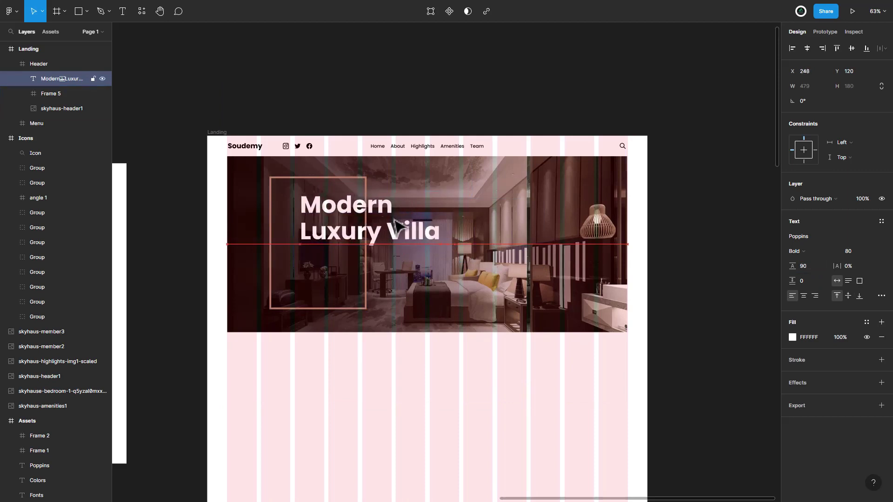
key(Left)
key(Left)
key(Left)
key(Left)
key(Left)
key(Left)
key(Right)
key(Right)
key(Down)
key(Down)
key(Down)
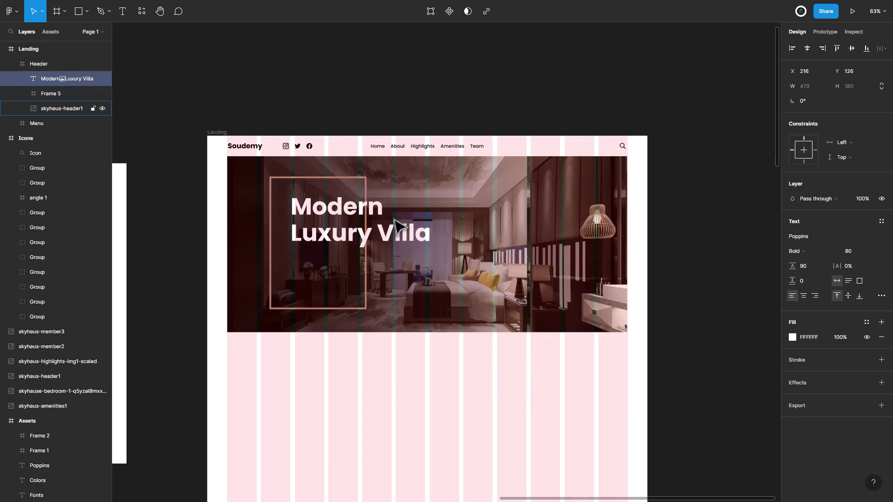
key(Down)
key(Down)
key(Down)
key(Down)
key(Down)
key(Right)
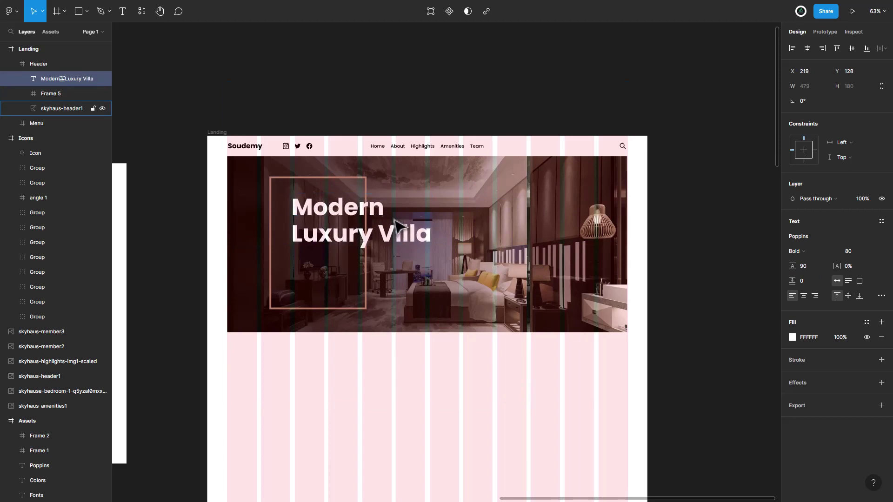
key(shift+Left)
key(shift+Left)
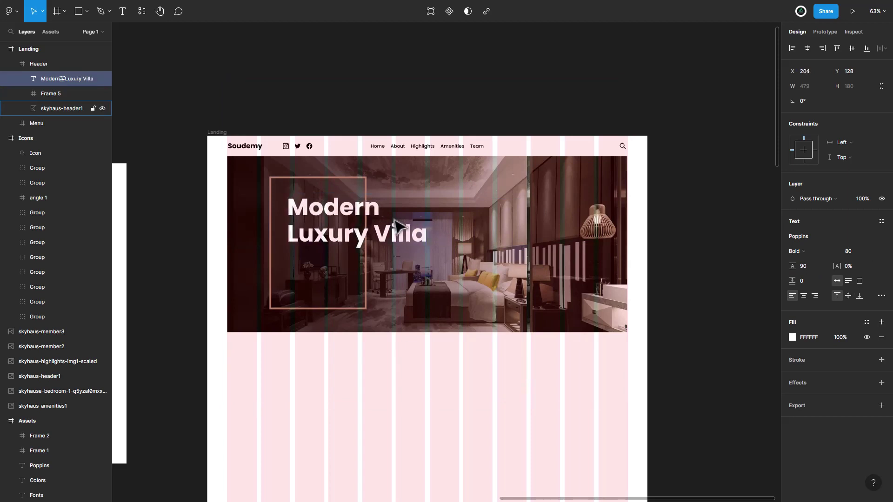
key(Right)
Change the title's font weight to SemiBold.
double_click(390, 239)
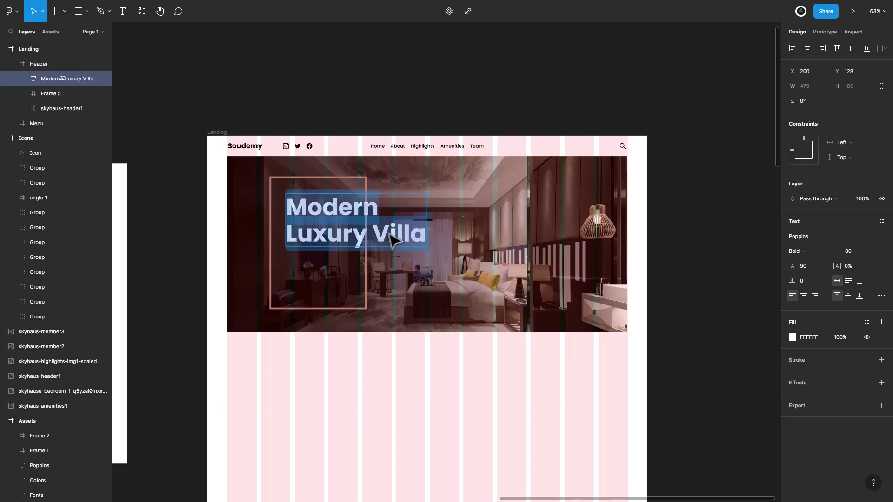
click(811, 251)
click(808, 235)
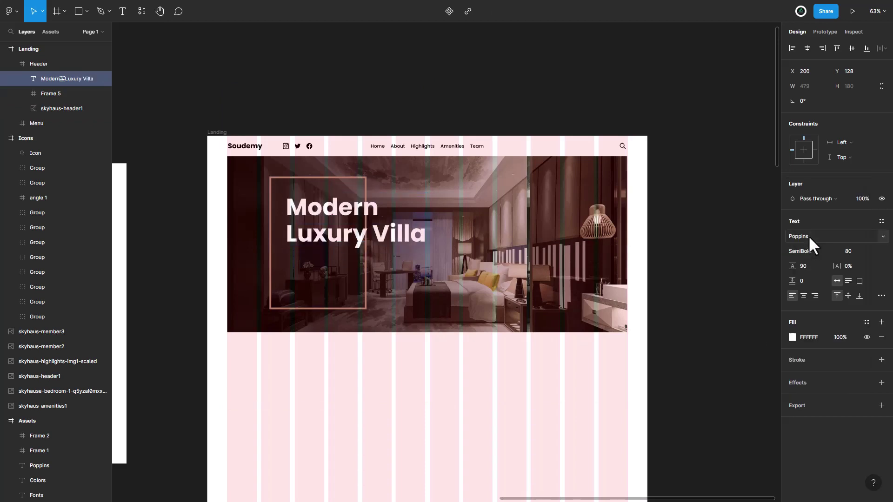
key(Escape)
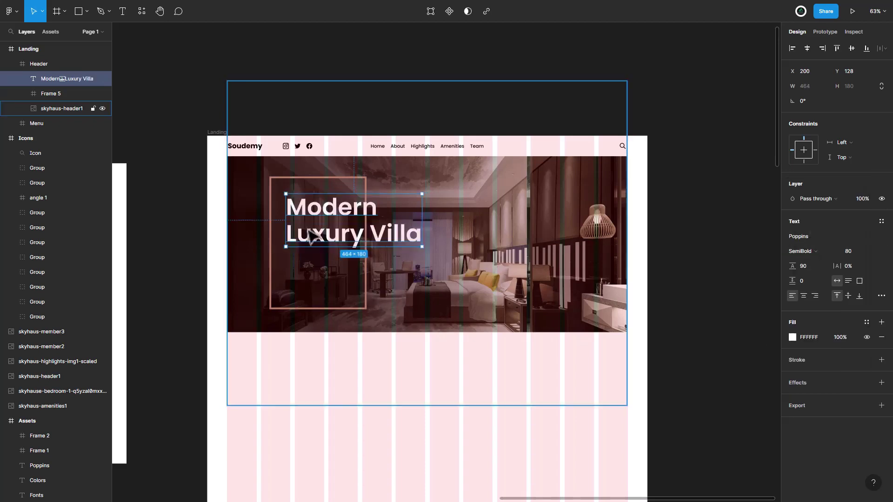
Add a two-line price text 'Price: $2,999,99' below the title.
click(123, 11)
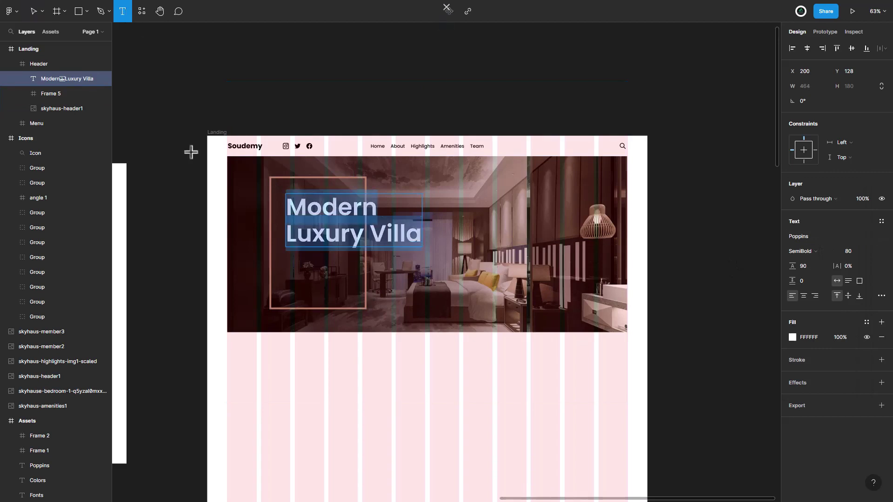
click(292, 265)
text(Pri)
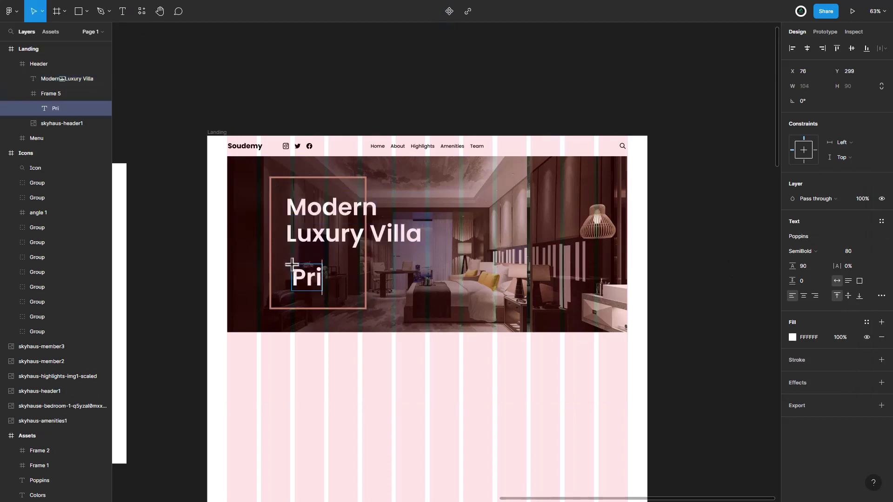
text(ce:)
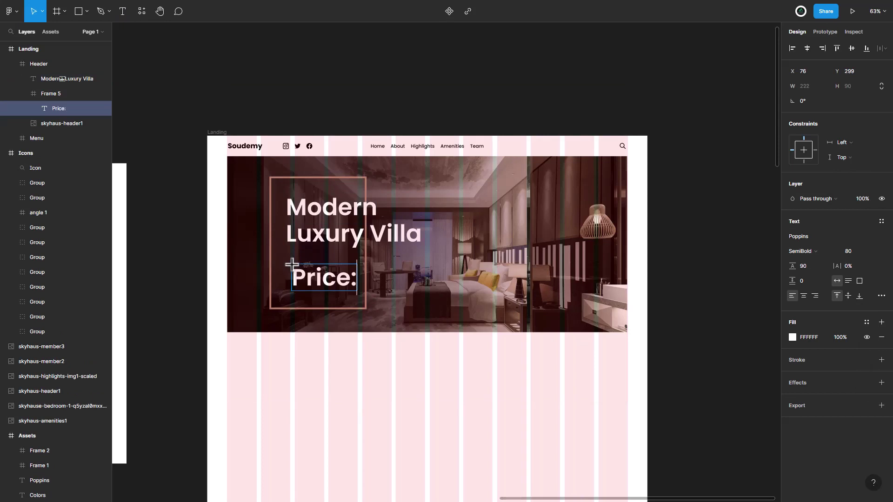
key(Return)
text($2,)
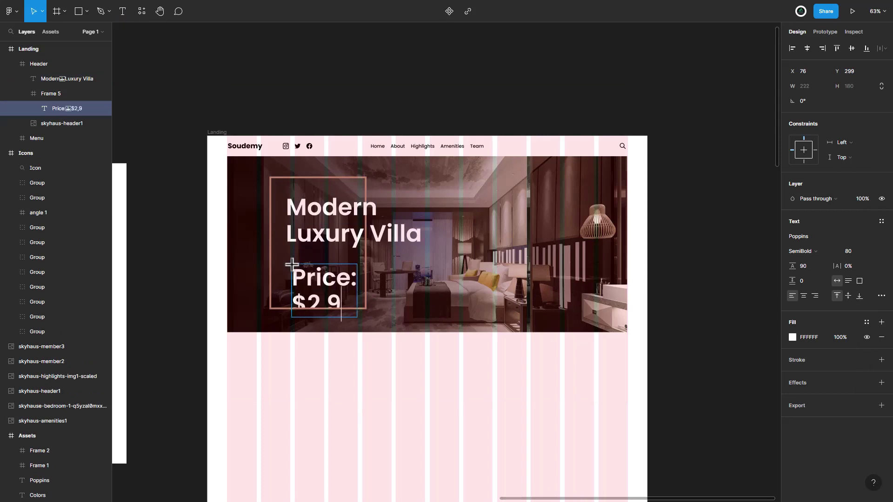
text(99,99)
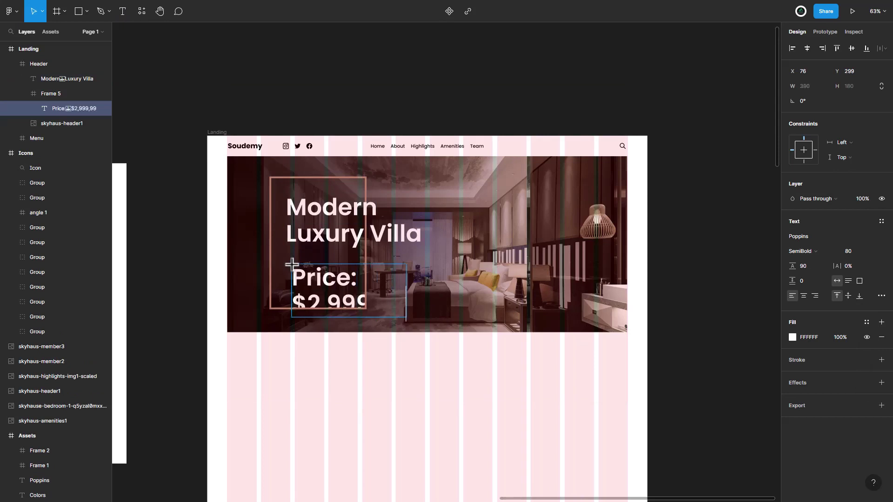
Style the price text in Medium weight with automatic line height and a larger size.
double_click(291, 265)
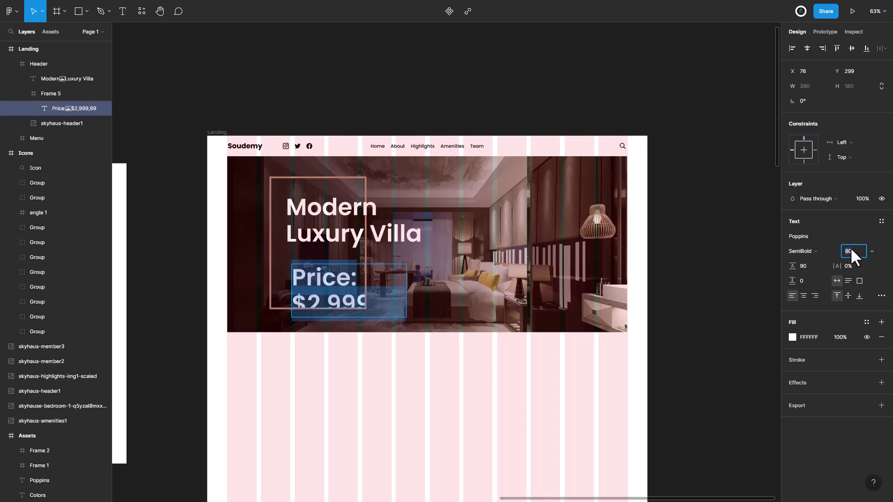
text(24)
key(Return)
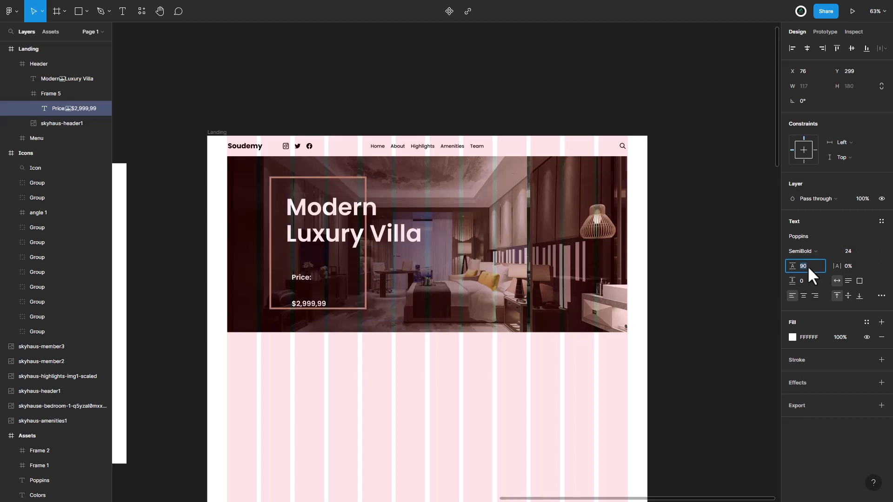
click(808, 266)
text(Auto)
key(Return)
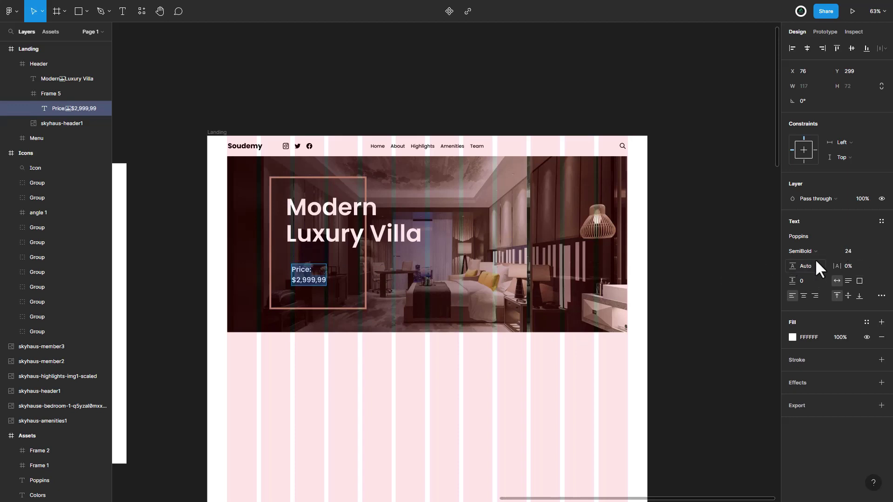
click(813, 251)
click(811, 235)
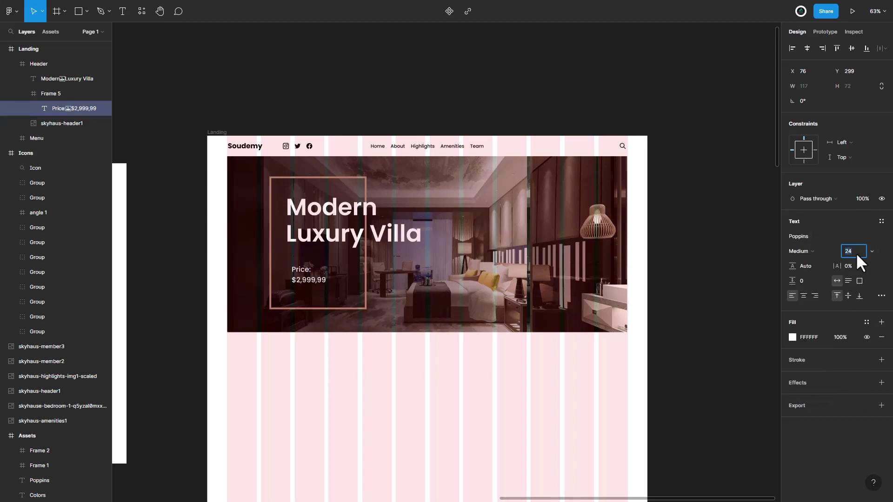
key(Up)
key(Up)
key(Up)
key(Up)
key(Up)
key(Up)
key(Up)
key(Up)
key(Up)
key(Up)
key(Up)
key(Up)
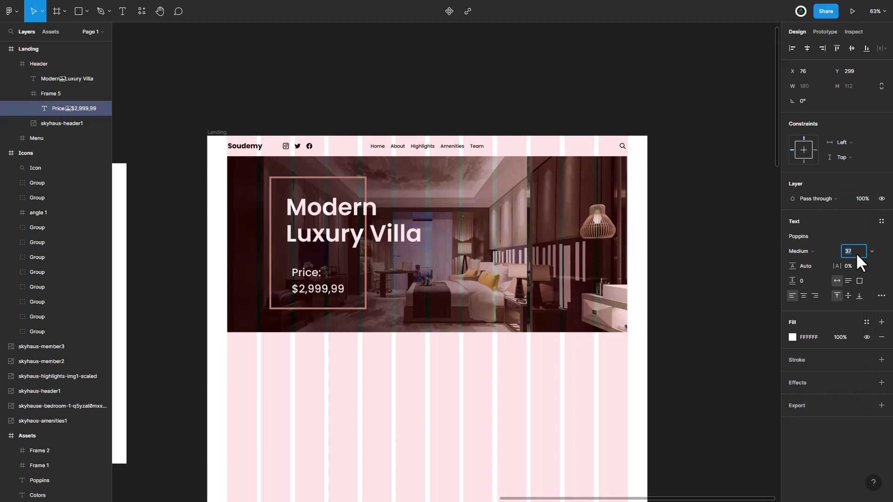
key(Up)
key(Up)
key(Up)
key(Up)
key(Up)
key(Up)
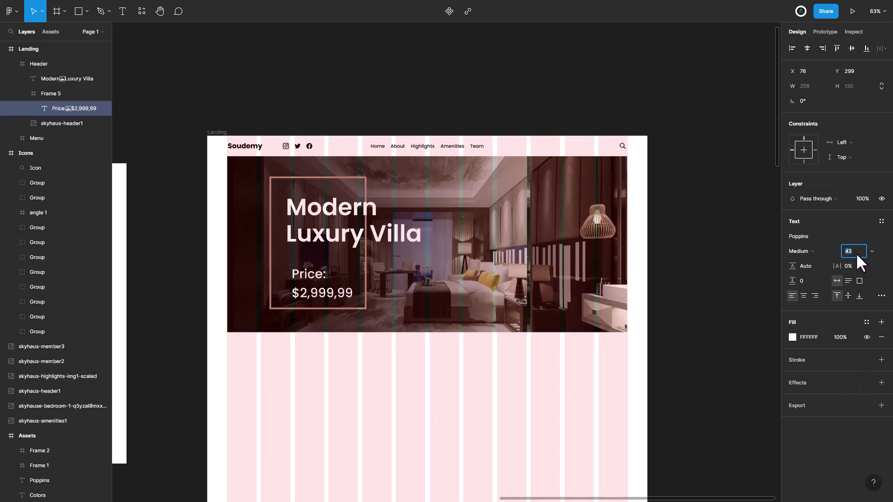
Raise the price line height to 56 and move the text up under the title.
click(806, 264)
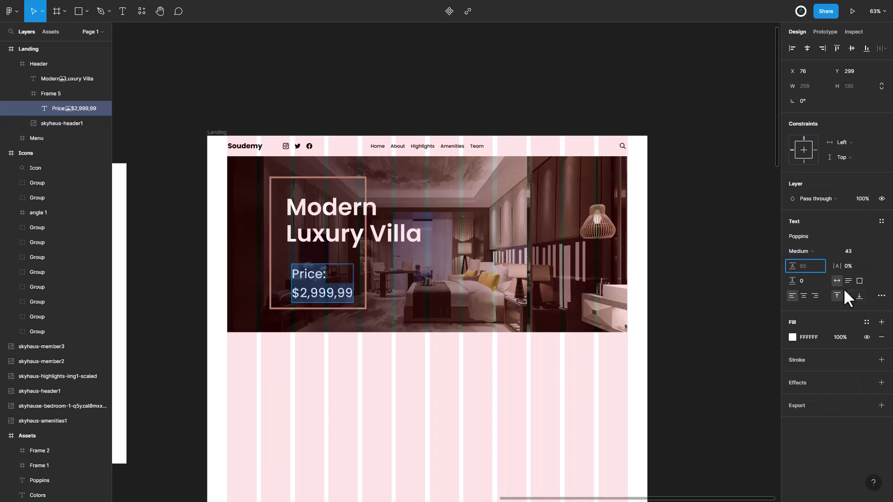
text(50)
key(Return)
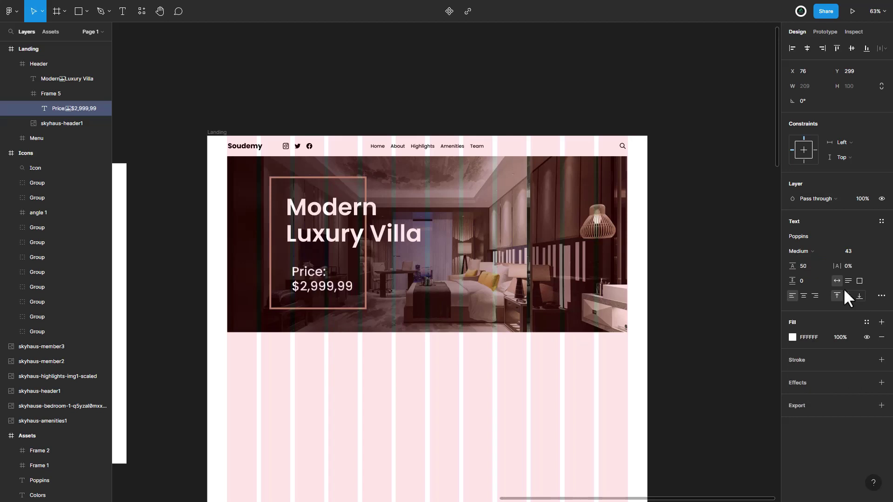
key(Return)
key(Up)
key(Up)
key(Up)
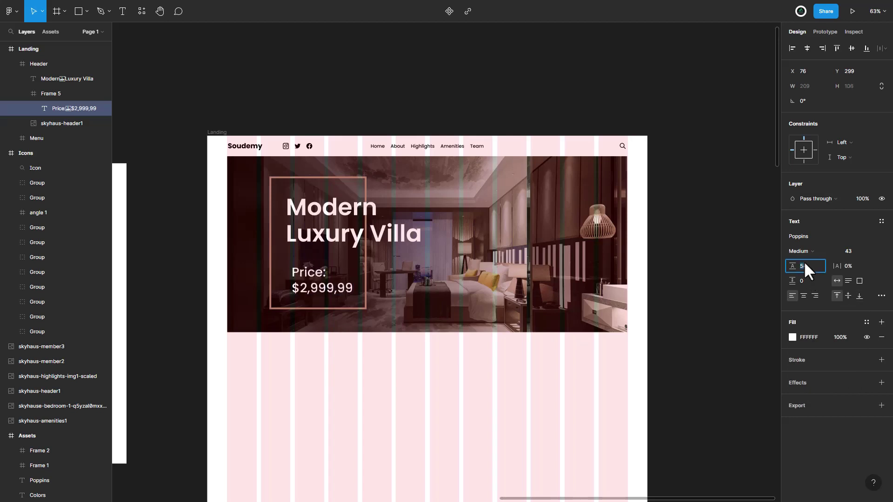
key(Up)
key(Up)
key(Up)
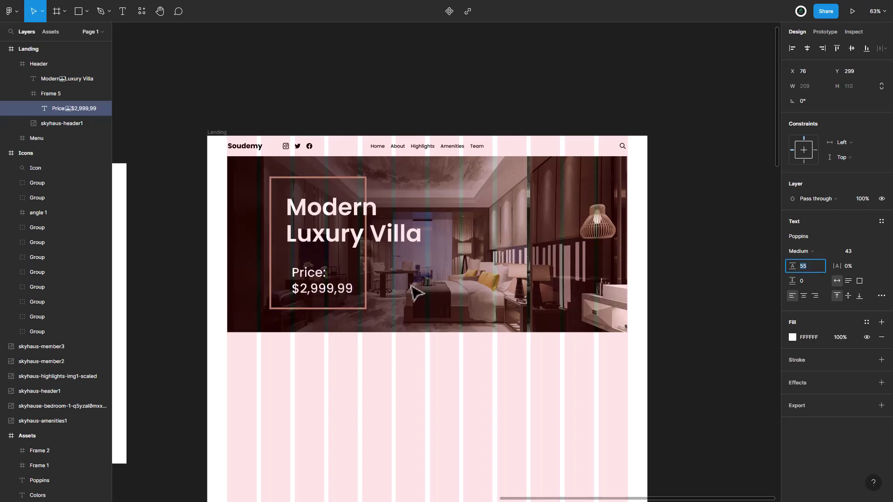
click(305, 287)
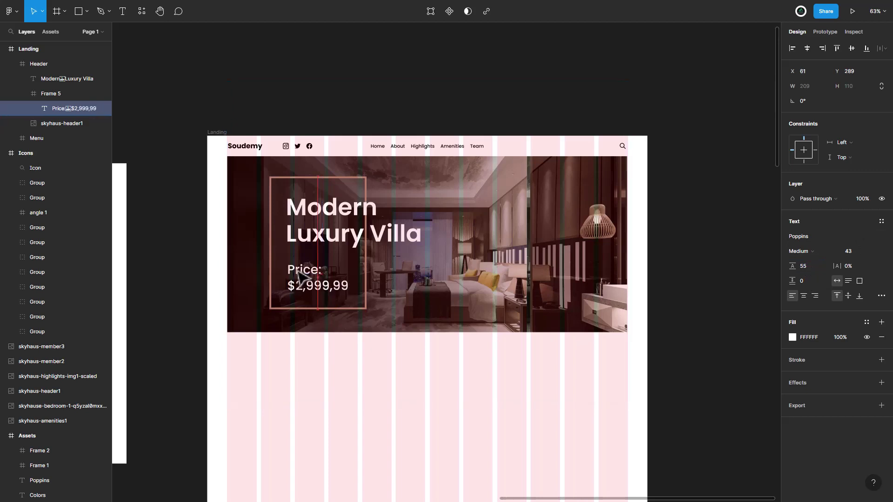
drag(311, 282, 306, 266)
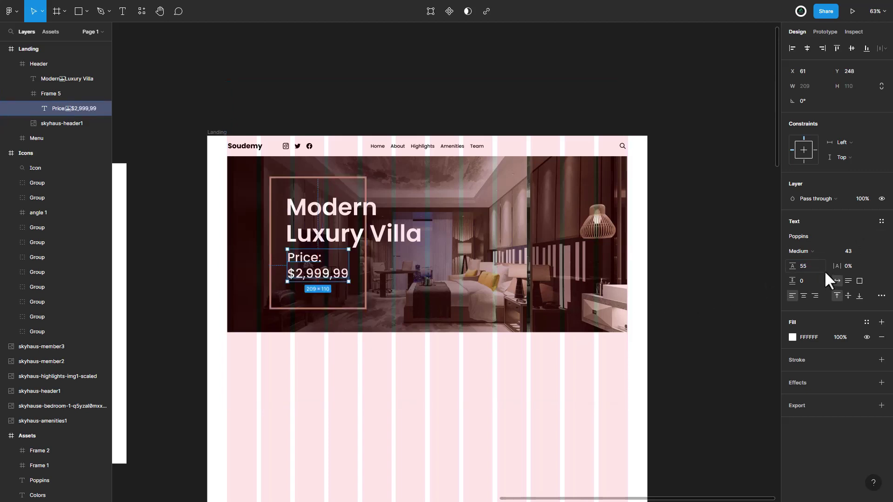
Reduce the Price text to size 36 and tighten its line height.
key(Down)
key(Down)
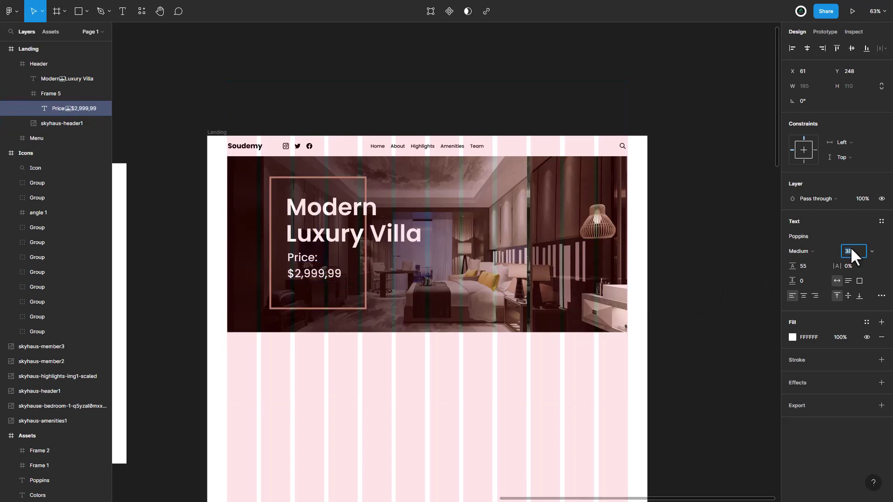
key(Down)
key(Down)
key(Down)
key(Down)
click(807, 264)
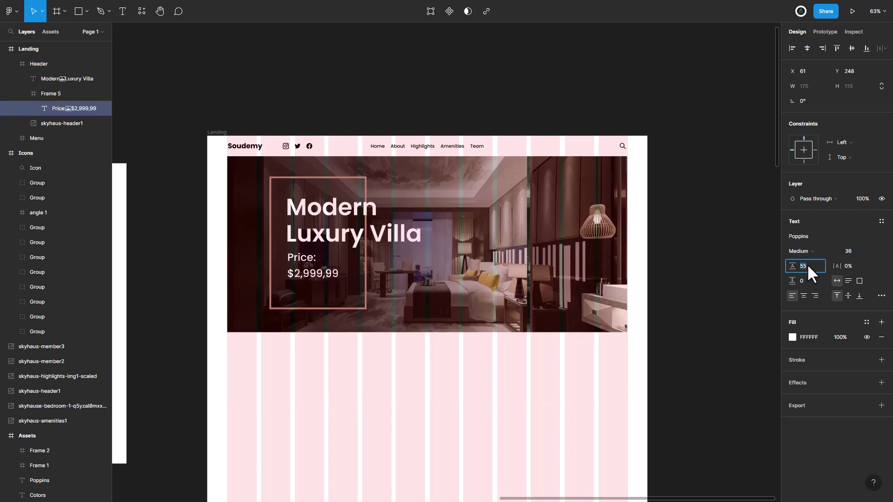
key(Down)
key(Down)
key(Down)
key(Down)
key(Down)
key(Down)
key(Down)
key(Down)
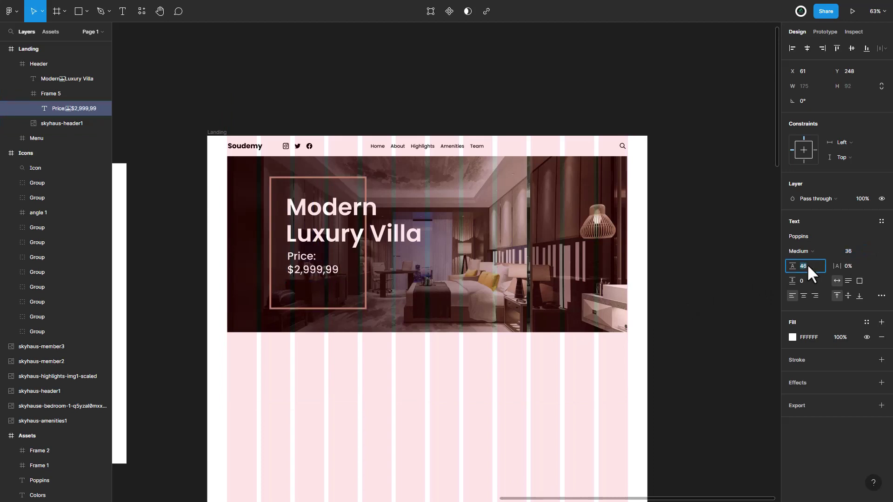
Add a 'Schedule a visit' text inside the price box at font size 14.
click(320, 300)
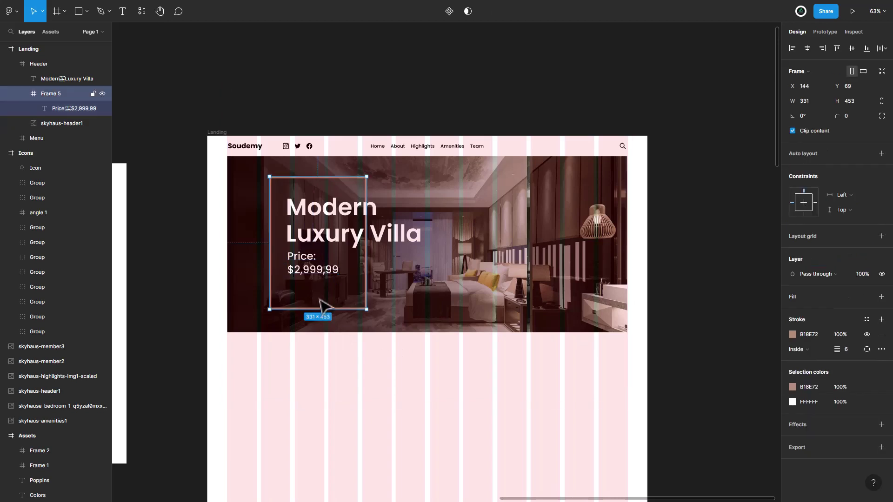
click(123, 11)
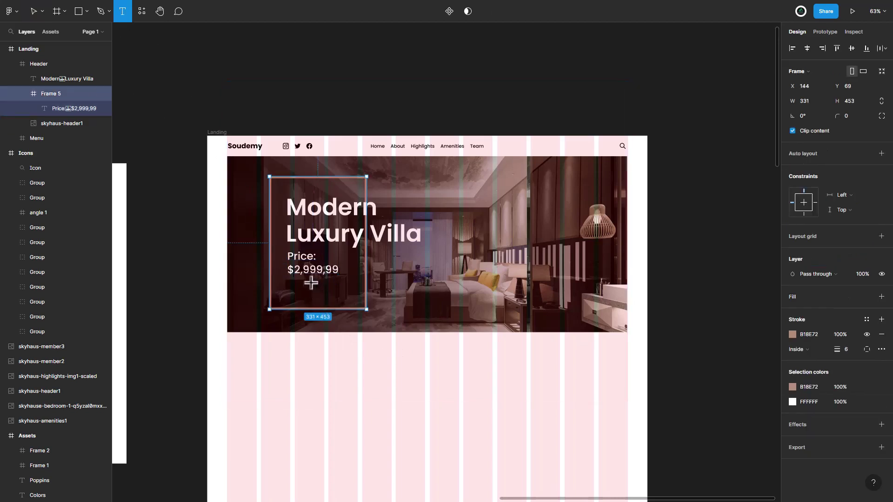
click(293, 286)
text(Schedule a visit)
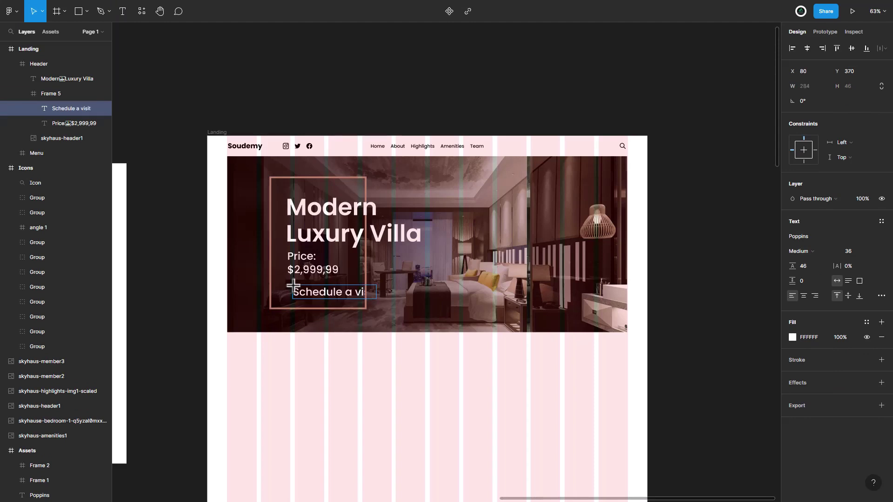
key(ctrl+a)
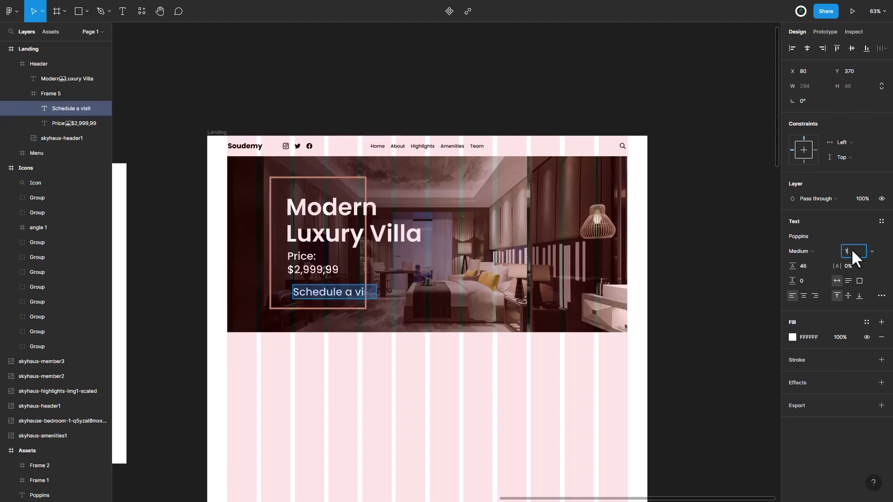
text(4)
key(Return)
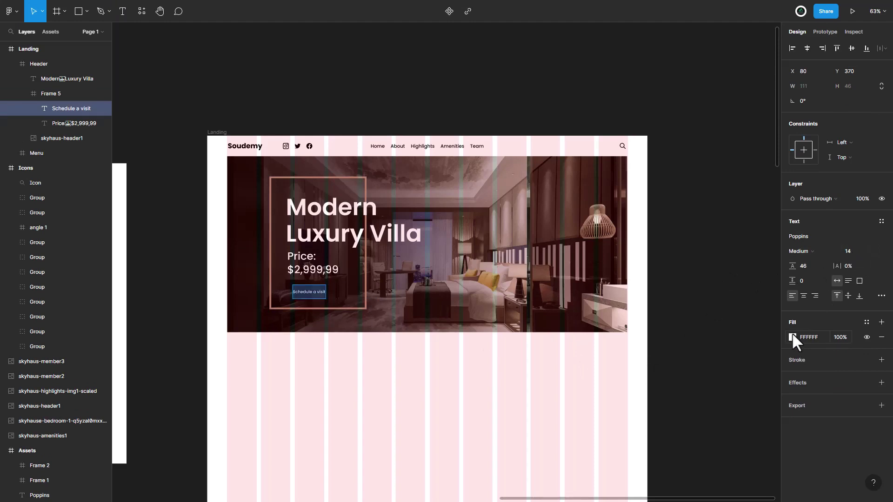
Make the text colour black, checking it against the black swatch on the Assets board.
click(791, 337)
drag(744, 353, 587, 476)
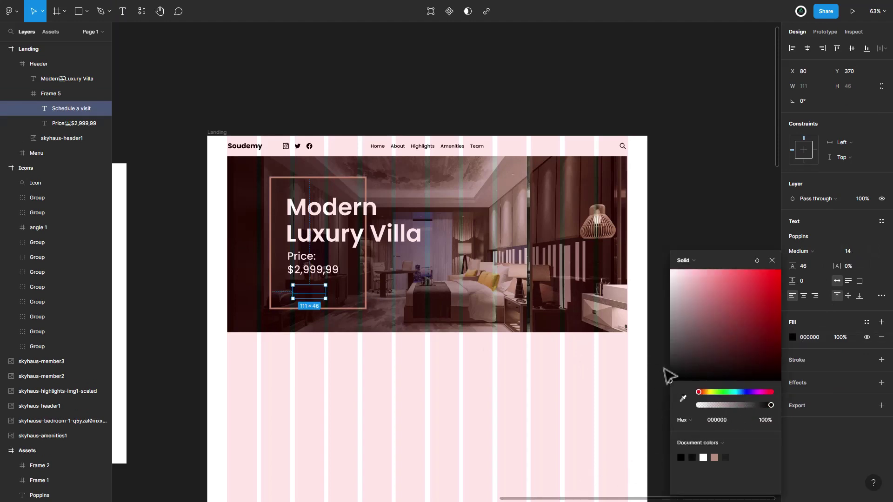
ctrl+scroll(671, 328, down, 5)
click(359, 231)
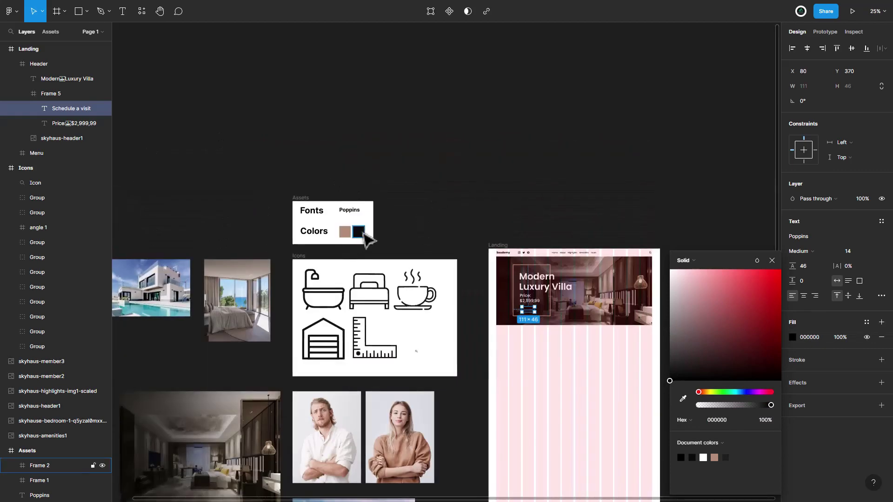
ctrl+scroll(678, 325, up, 4)
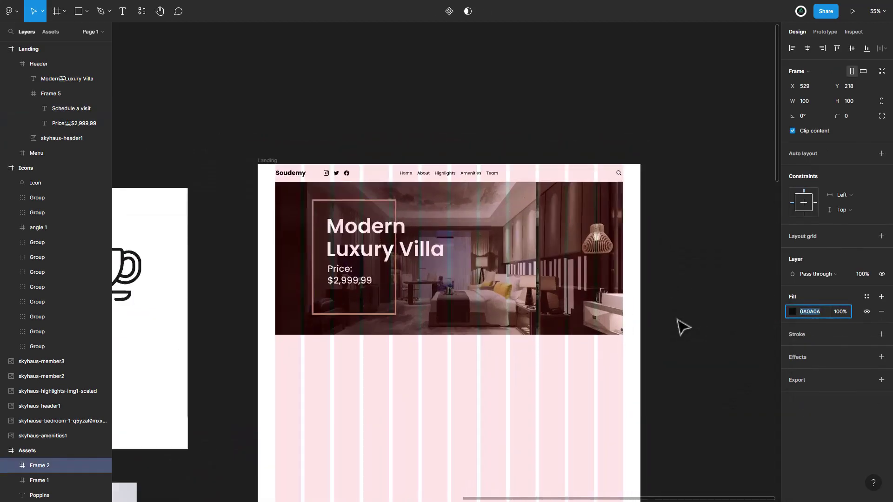
ctrl+scroll(677, 324, up, 3)
Set the Schedule a visit text fill to hex 0A0A0A.
click(338, 288)
scroll(324, 273, left, 5)
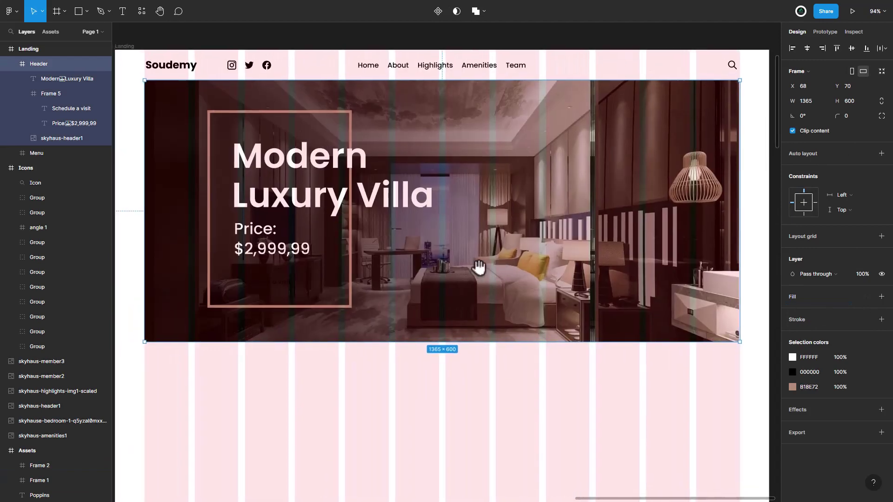
click(281, 292)
click(266, 281)
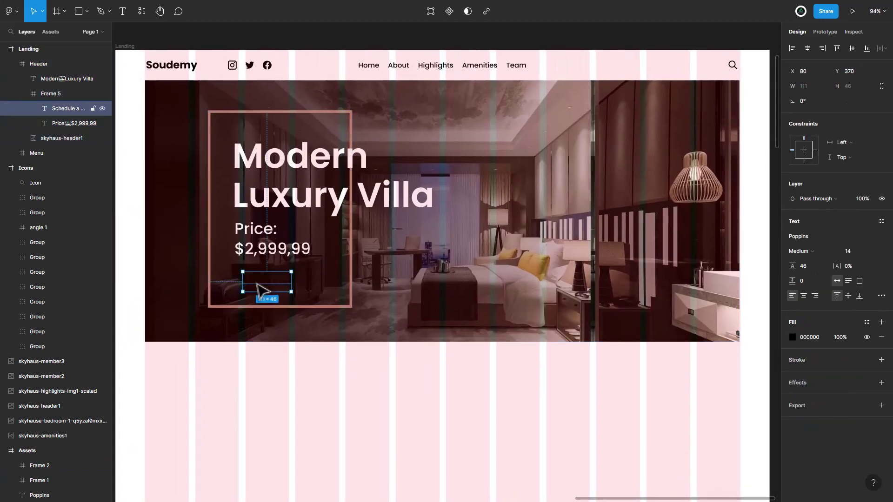
click(805, 338)
text(A0A0A)
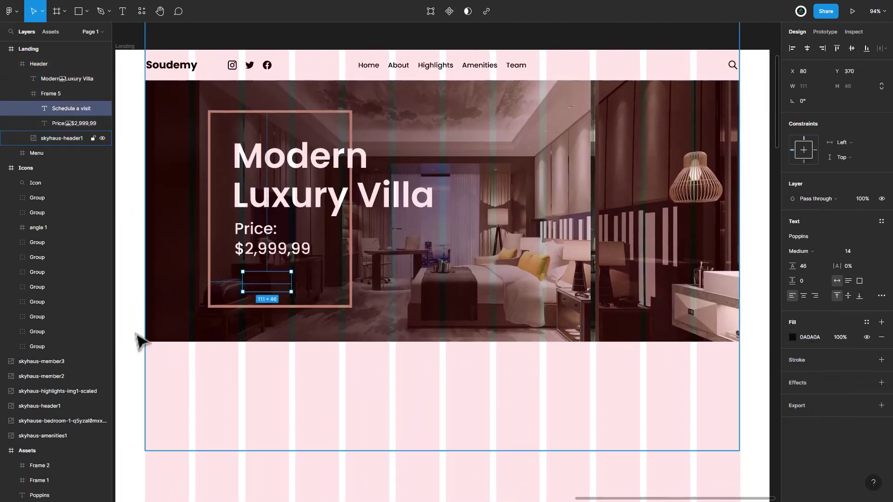
key(Escape)
click(266, 288)
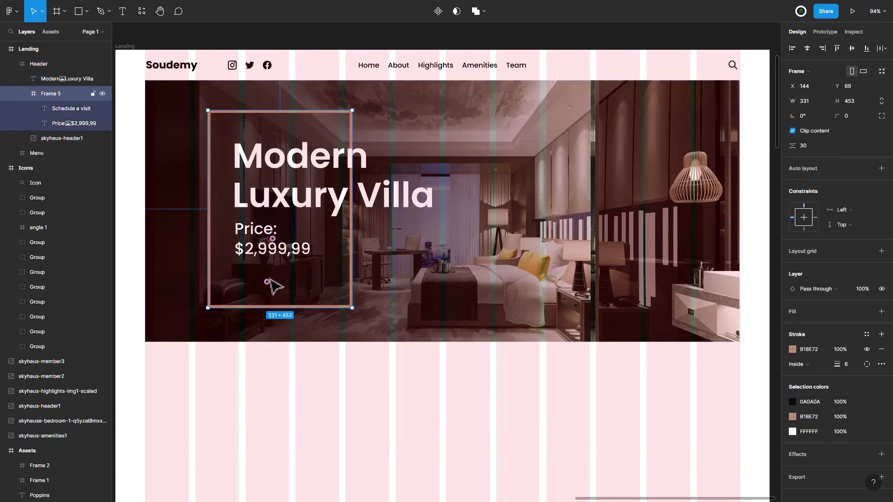
click(274, 284)
Wrap the text in an auto-layout frame with 25 horizontal padding and centred content.
key(shift+a)
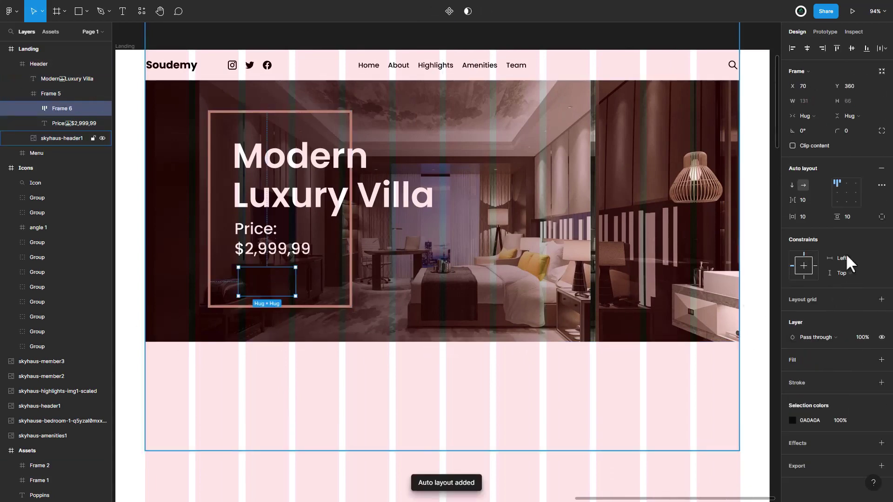
click(805, 215)
text(25)
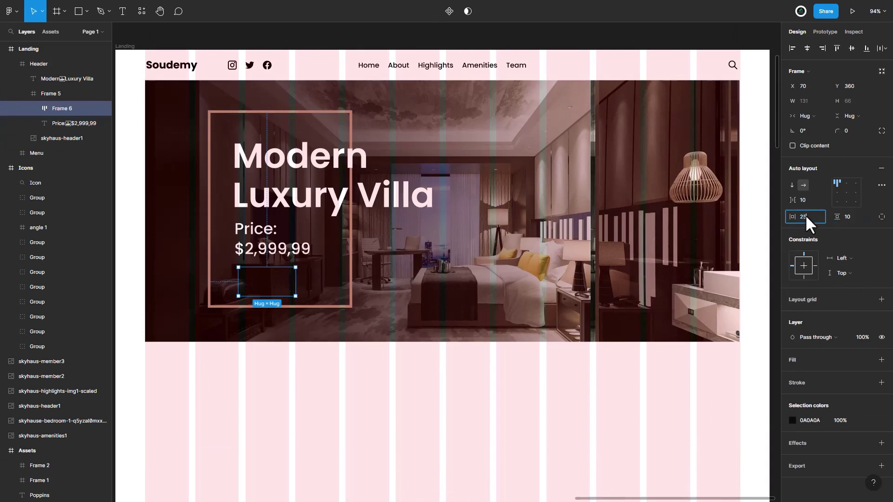
key(Return)
click(846, 216)
text(7)
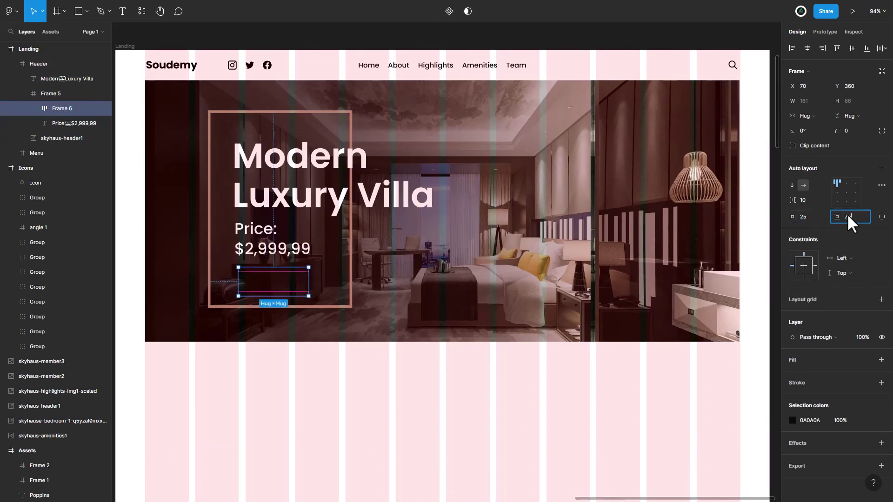
text(.5)
key(Return)
click(847, 192)
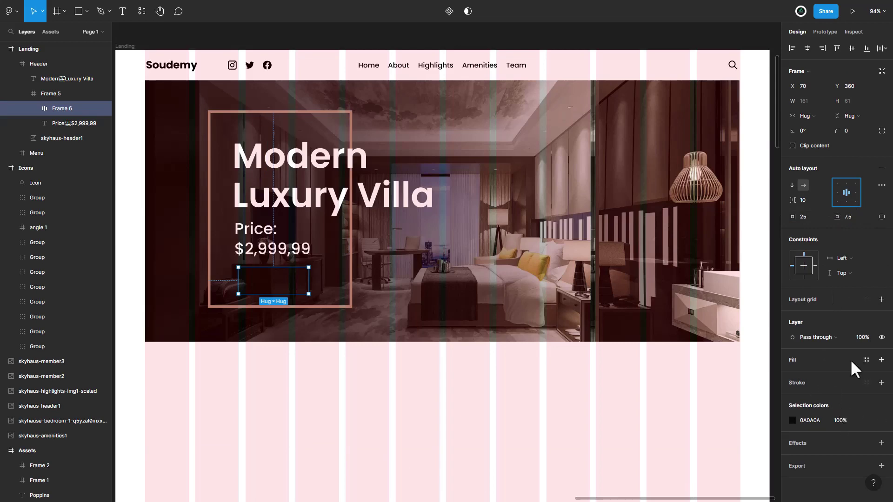
Give the button a white FFFFFF fill and tighten its vertical padding.
click(882, 361)
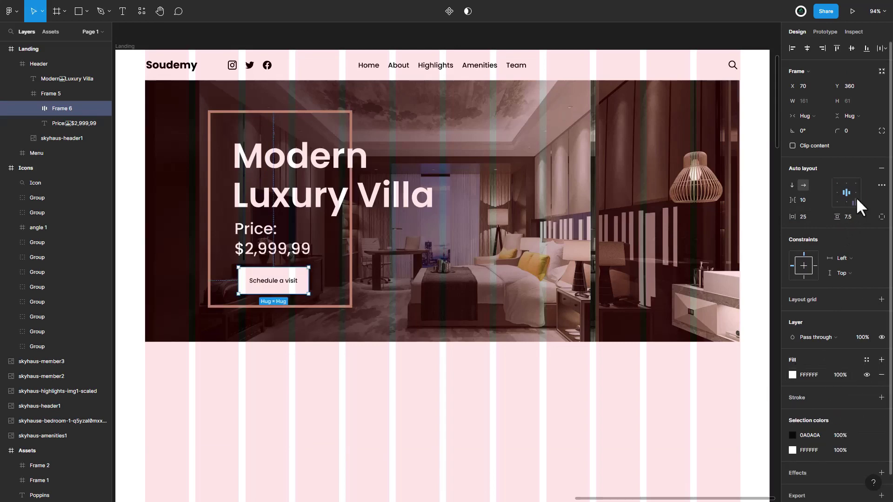
click(854, 215)
text(1.5)
key(Return)
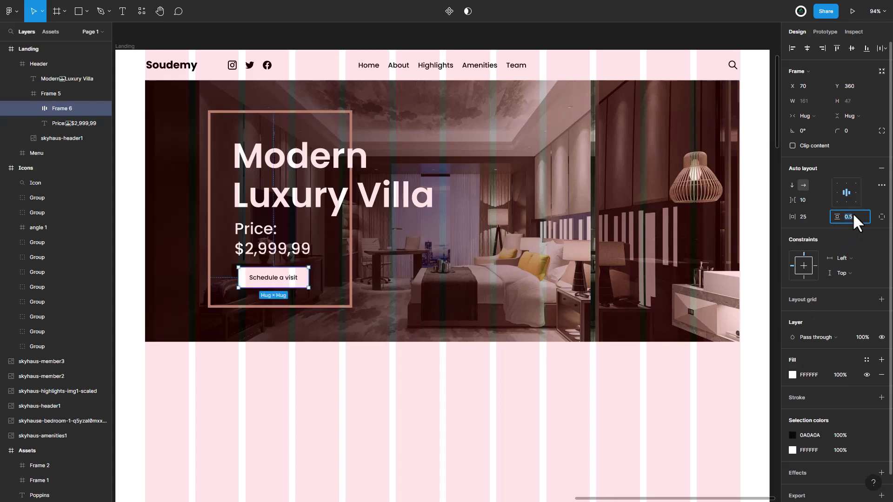
click(282, 284)
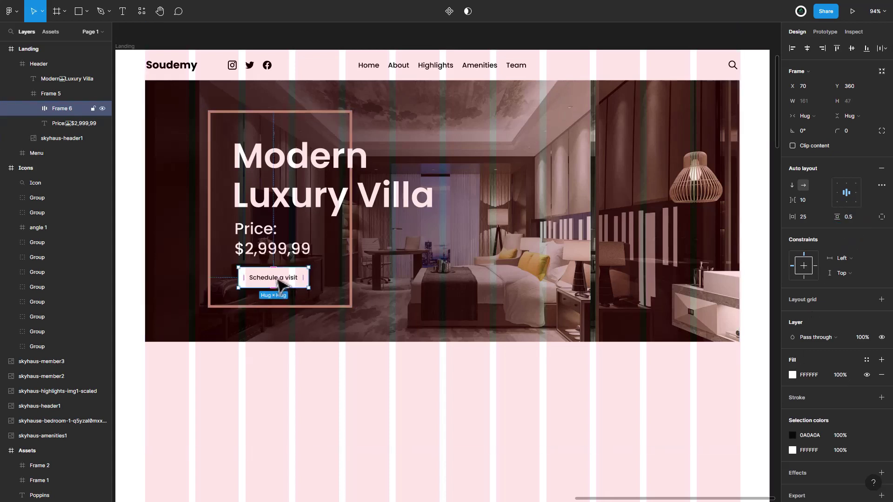
Make the button label all uppercase in Regular weight.
double_click(280, 282)
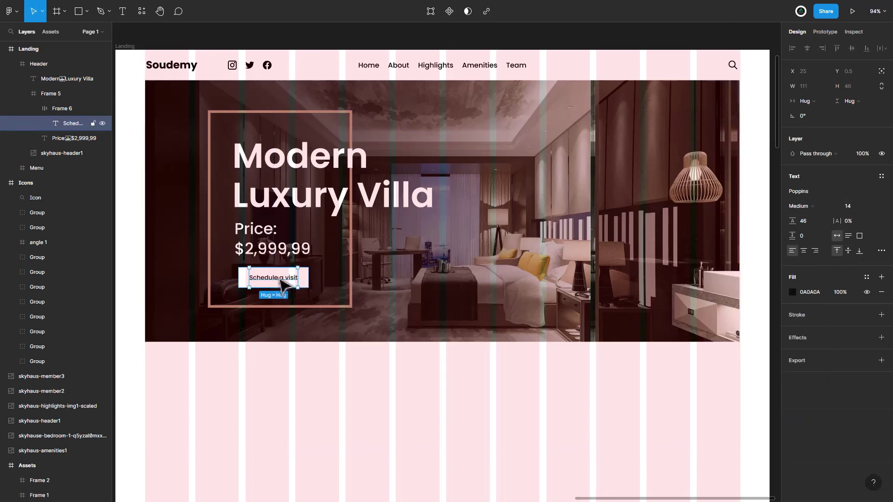
click(881, 251)
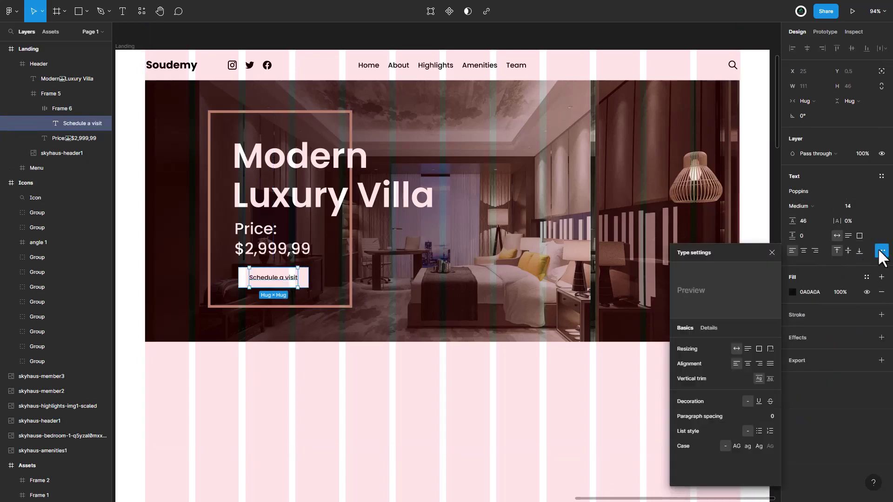
click(737, 445)
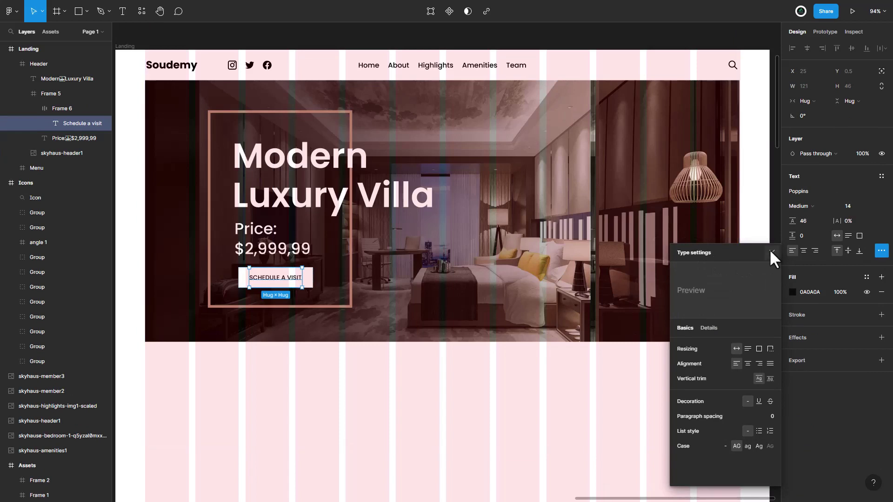
click(772, 253)
click(809, 206)
click(810, 195)
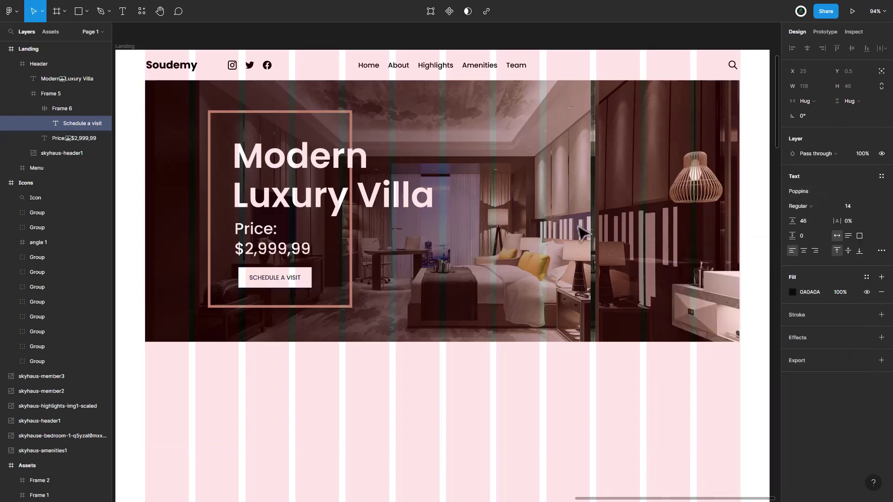
Align the button's left edge with the Price text, at X 61, Y 369.
click(326, 286)
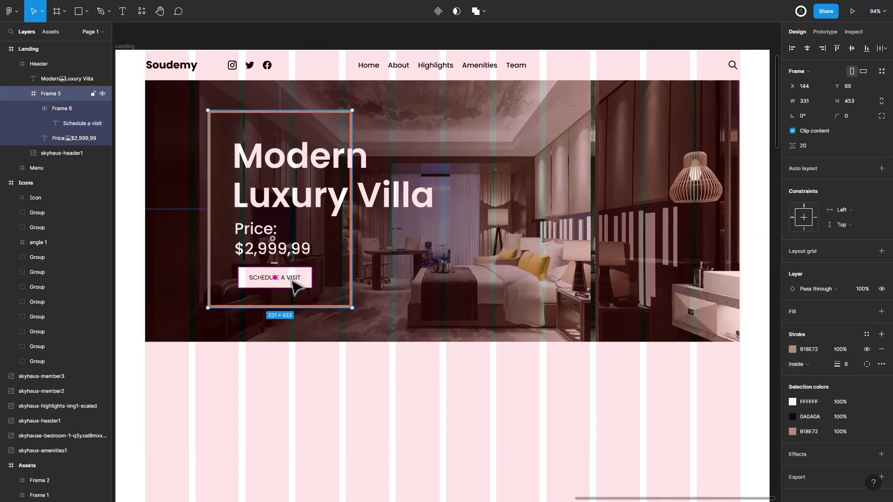
drag(306, 285, 306, 284)
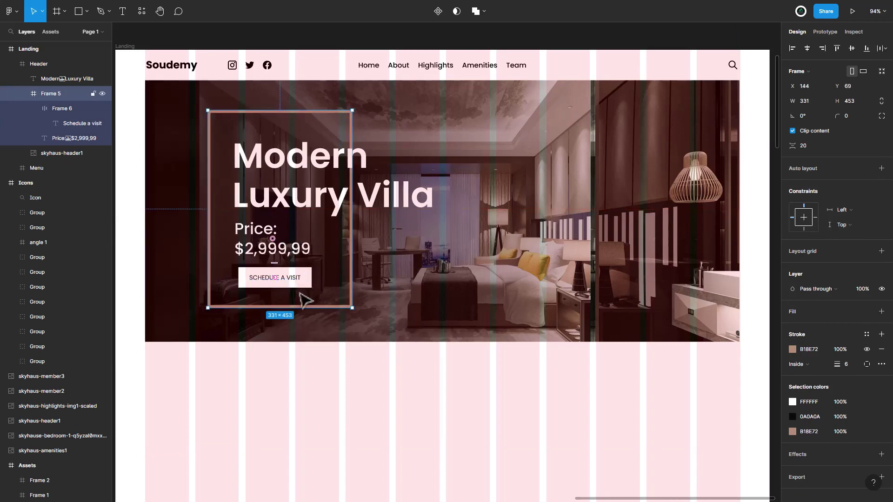
key(Escape)
click(307, 281)
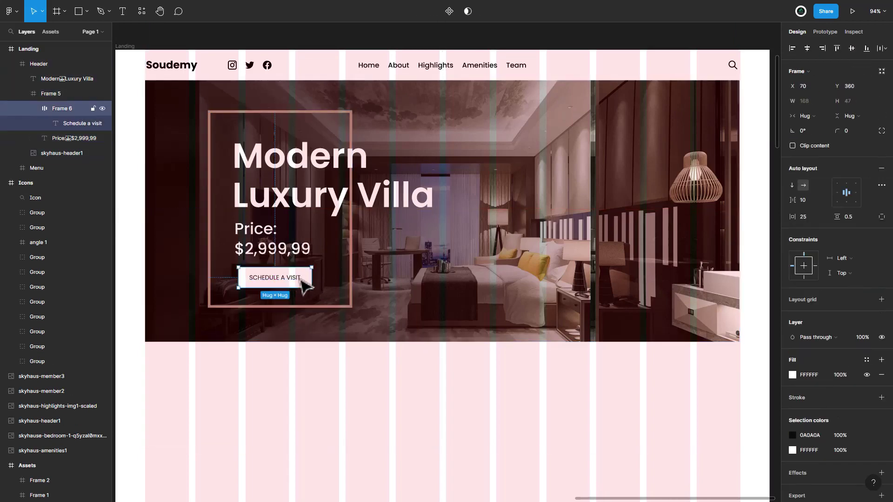
click(310, 279)
drag(281, 282, 278, 287)
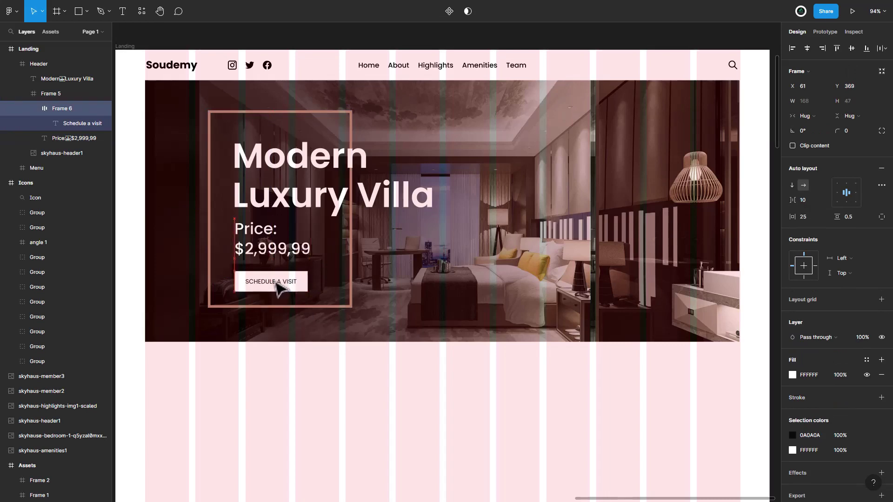
click(467, 268)
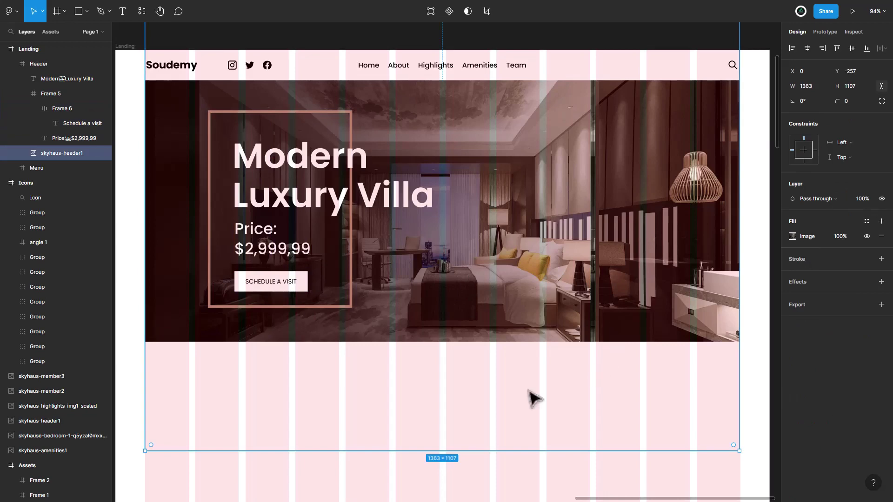
click(482, 382)
Type the SkyHaus Residence heading below the hero banner.
drag(568, 420, 561, 217)
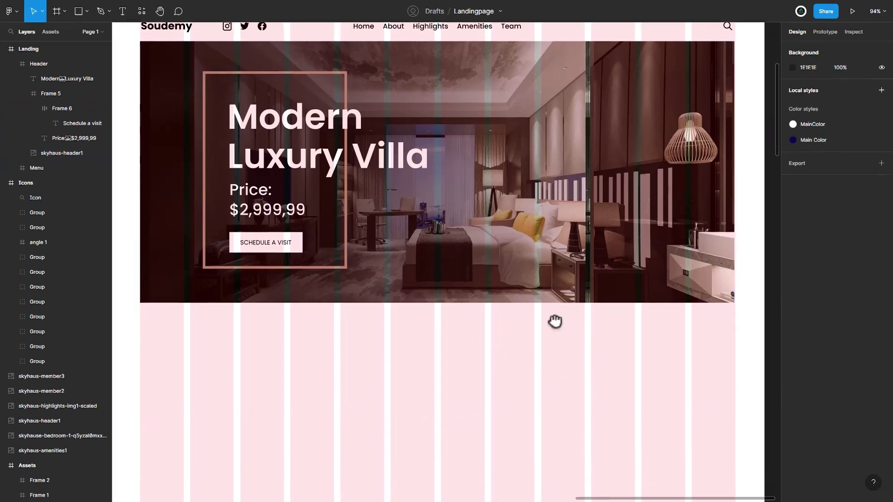
scroll(561, 217, left, 1)
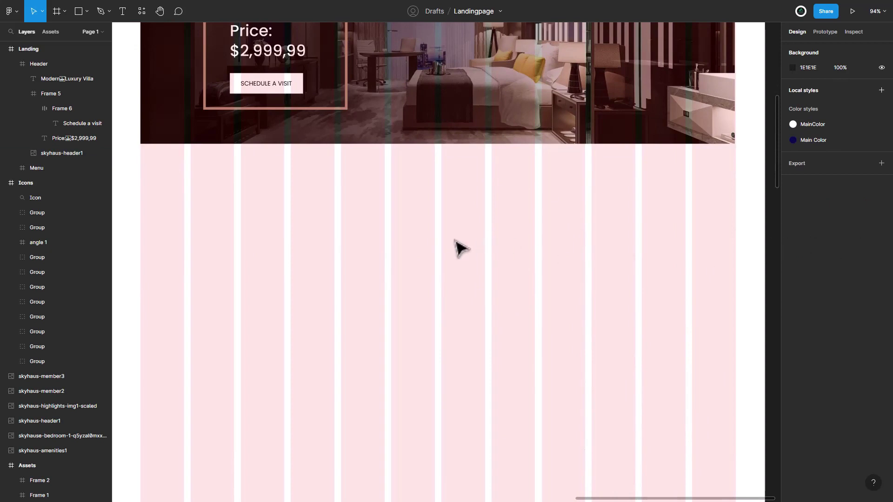
click(123, 11)
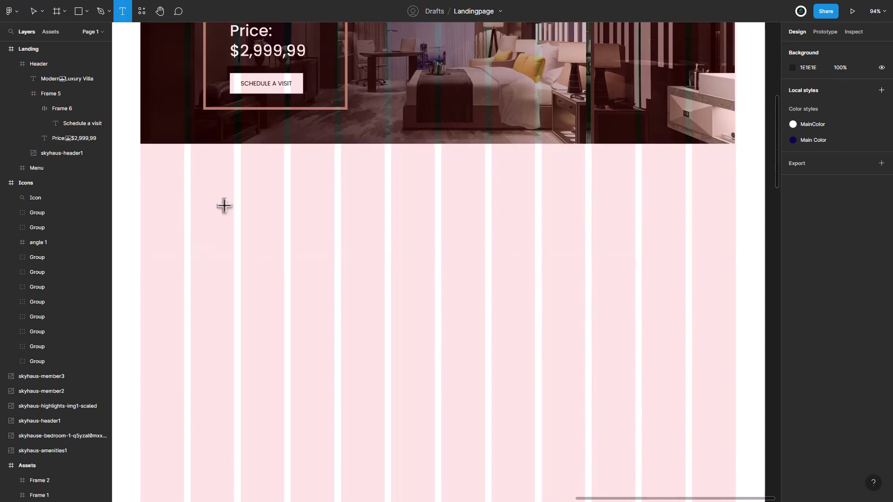
click(191, 192)
text(SKY)
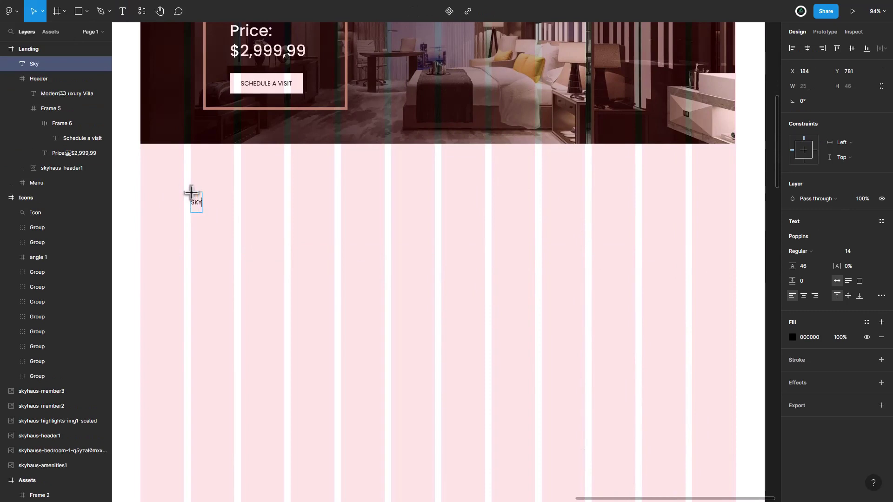
text(Haus)
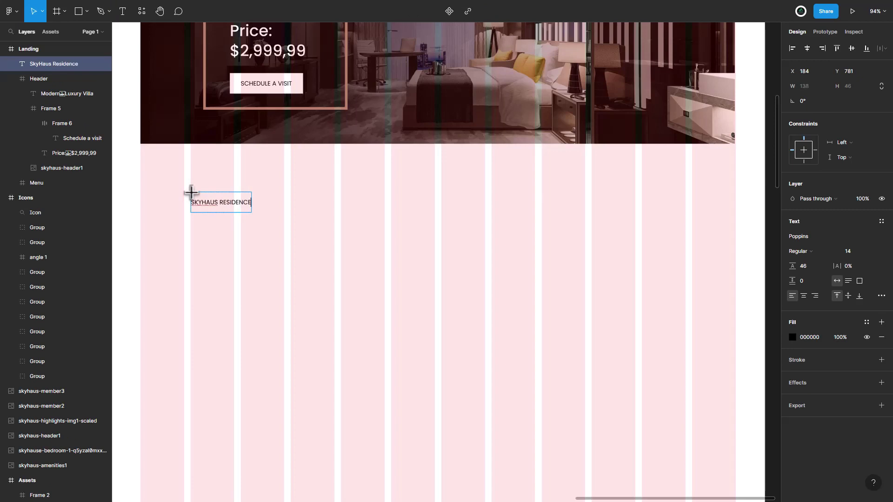
key(ctrl+a)
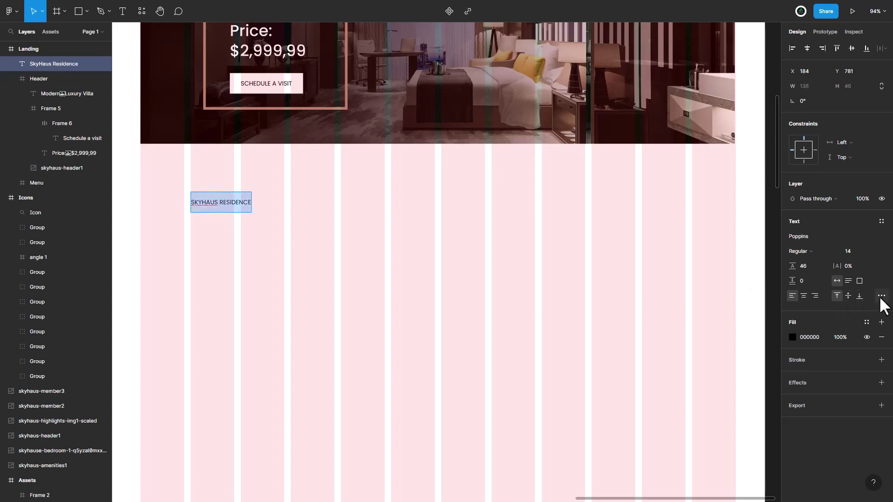
Style the heading as title case Poppins SemiBold 38 and nudge it slightly lower.
click(881, 297)
click(736, 454)
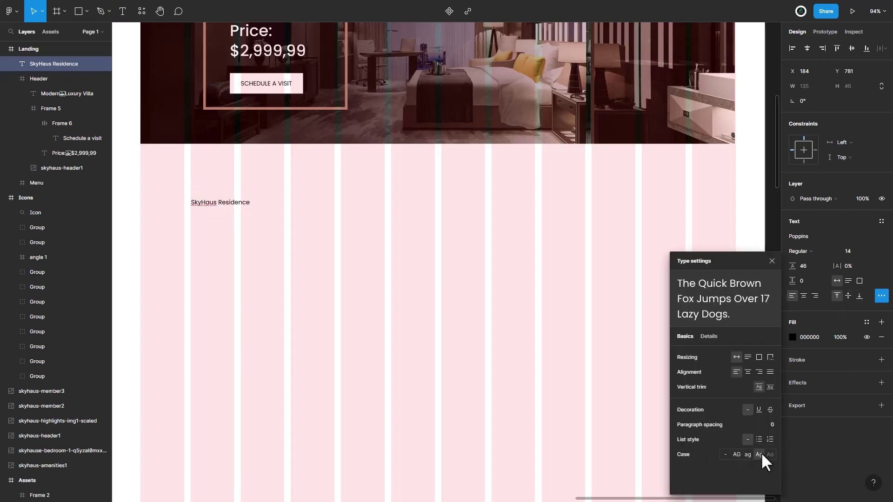
click(814, 251)
click(813, 273)
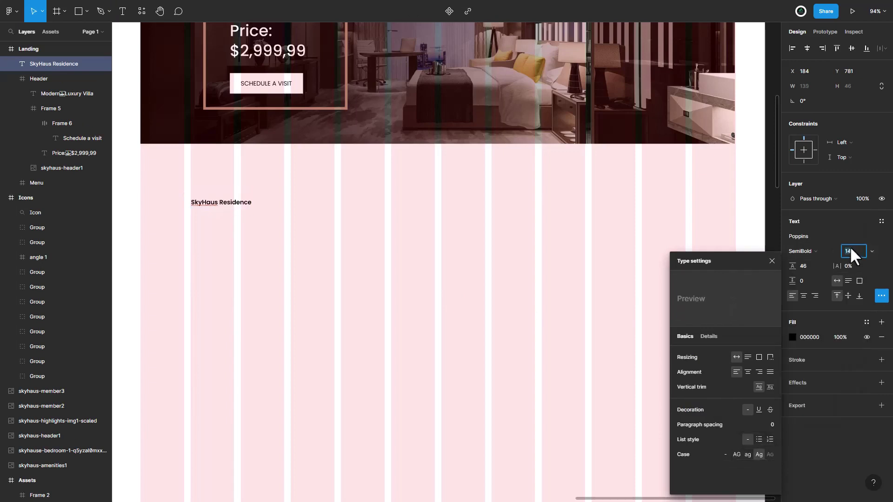
text(46)
key(Return)
double_click(233, 196)
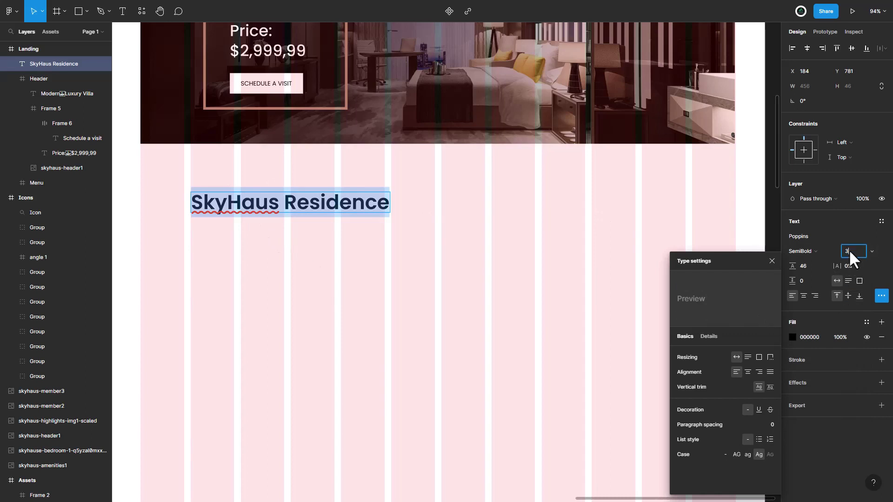
key(Return)
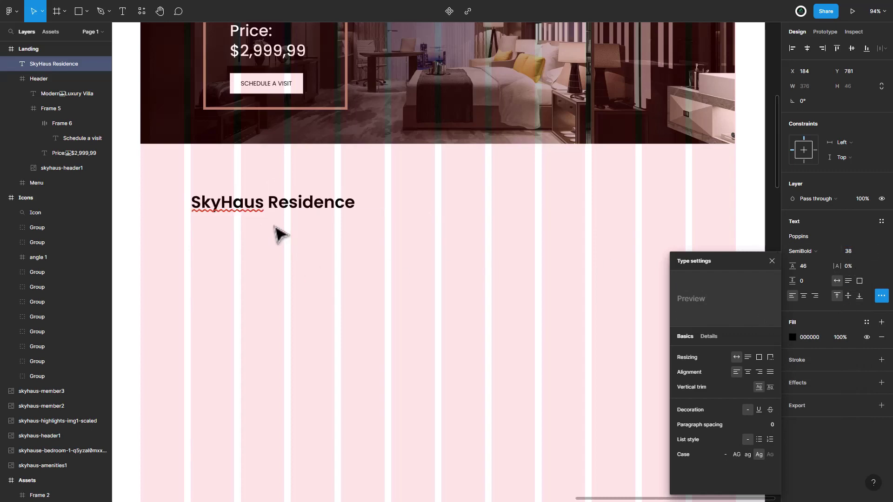
key(Escape)
drag(265, 216, 263, 222)
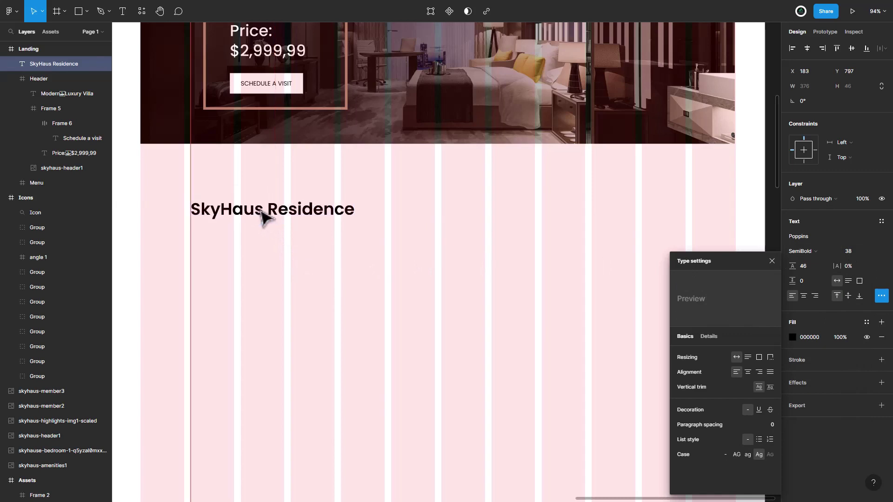
click(313, 289)
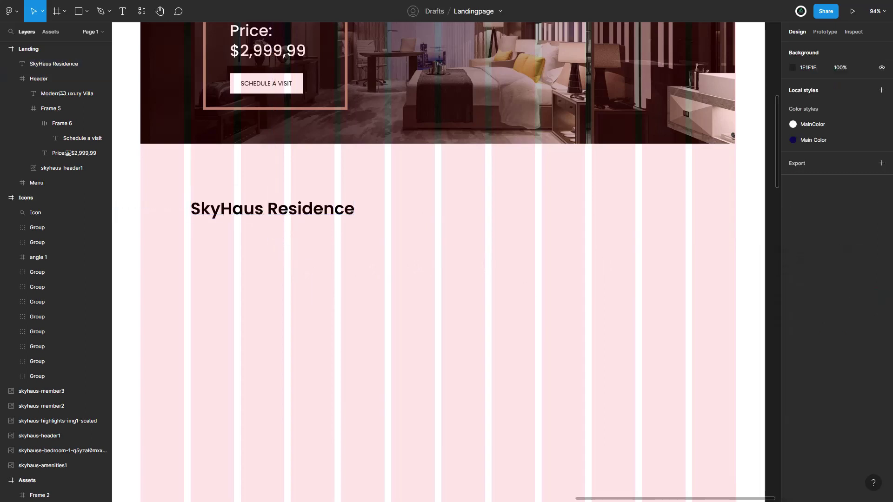
Draw a text box under the heading and paste the property description into it.
click(122, 12)
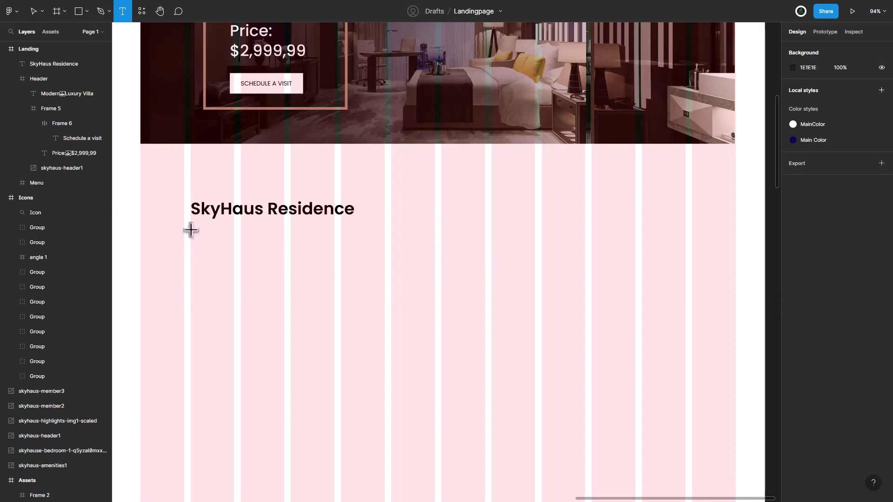
drag(191, 229, 341, 272)
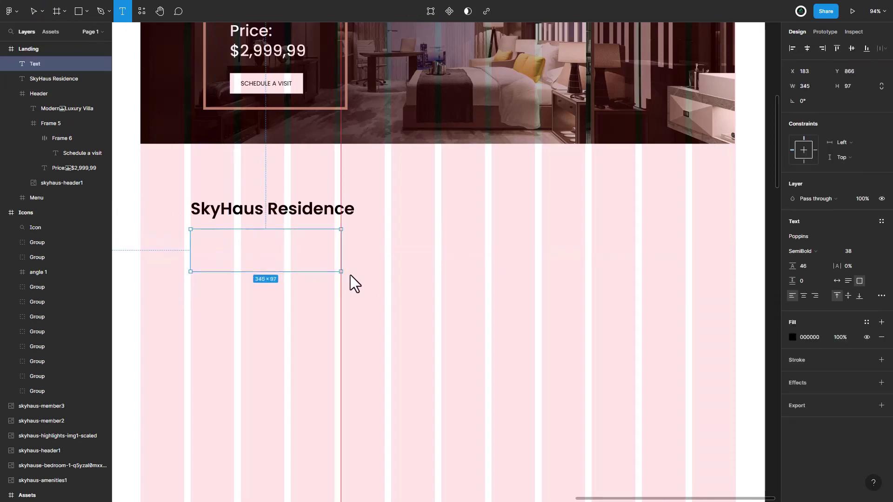
drag(349, 276, 385, 291)
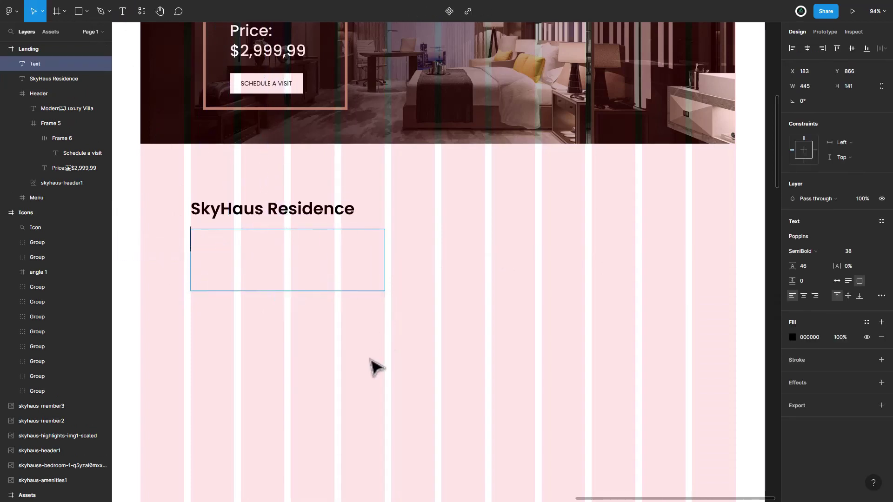
key(ctrl+v)
key(ctrl+a)
Set the description to Regular weight at font size 16.
click(806, 252)
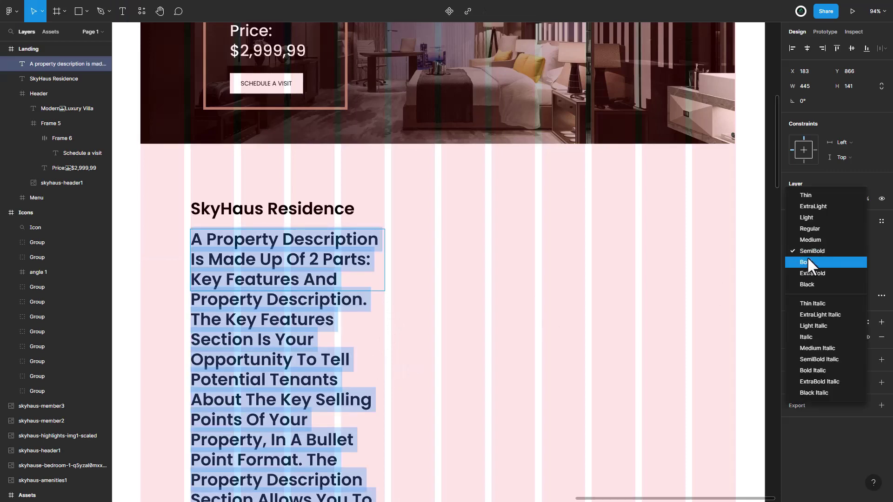
click(819, 228)
click(850, 252)
text(16)
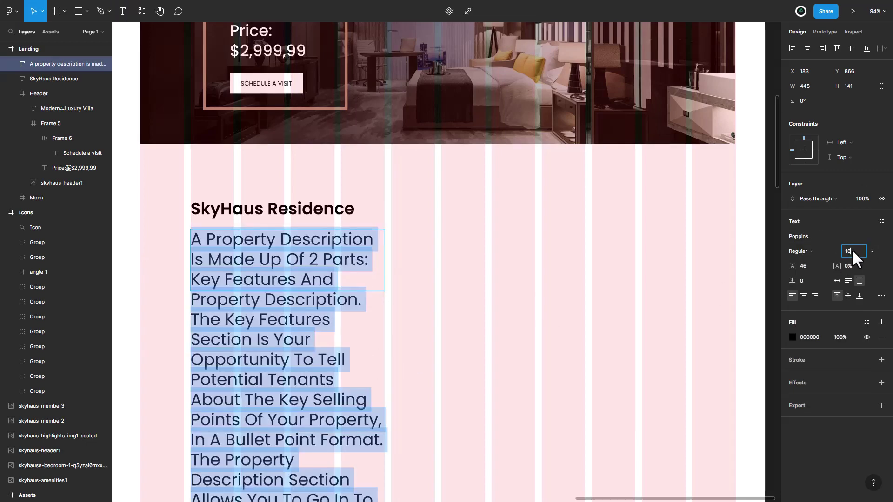
key(Return)
Give the description a line height of 25 and restore its As typed letter case.
click(808, 267)
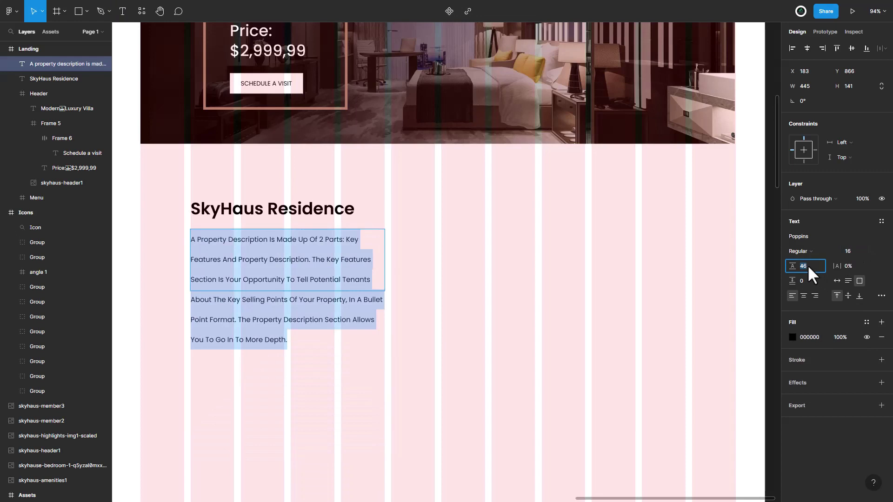
text(18)
key(Return)
key(Up)
key(Up)
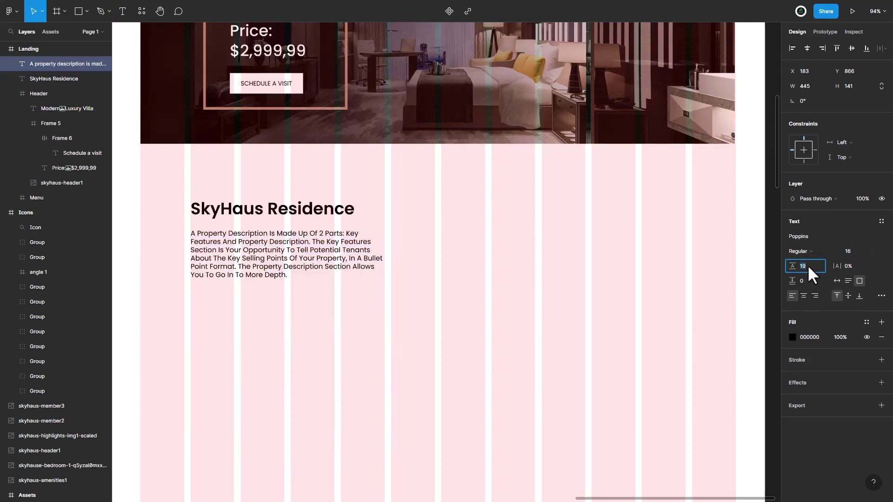
key(Up)
key(Up)
key(Up)
key(Up)
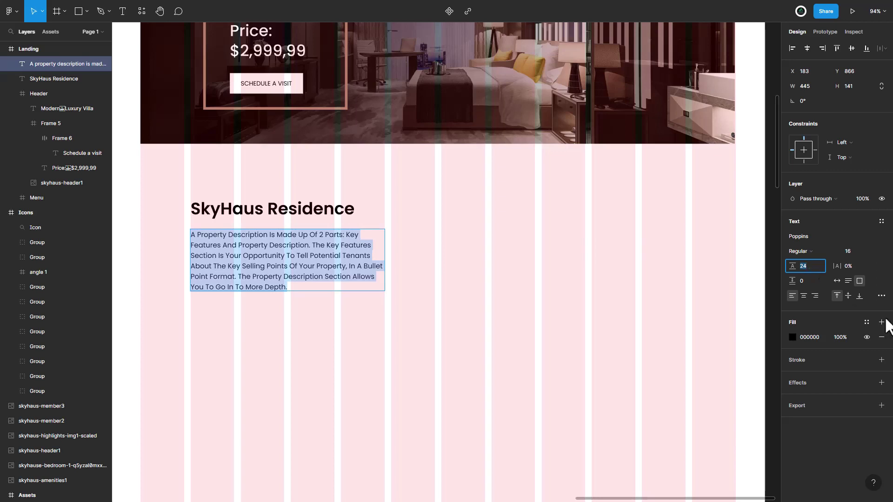
click(881, 296)
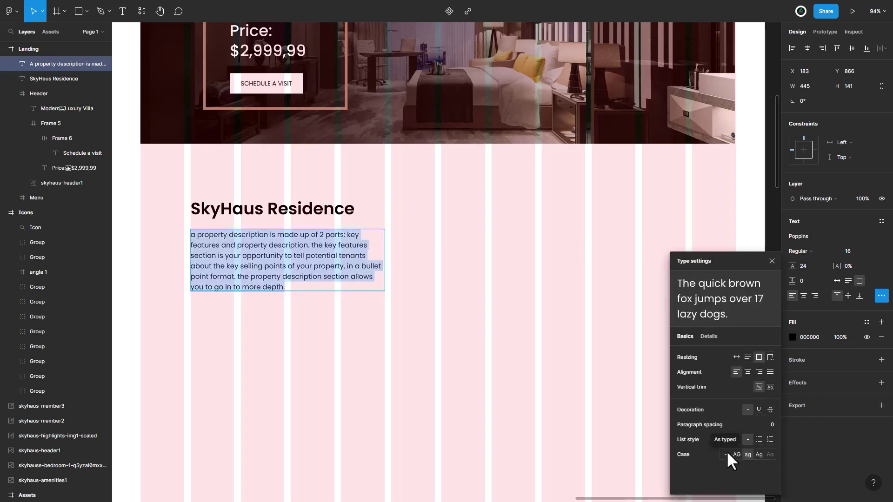
click(772, 260)
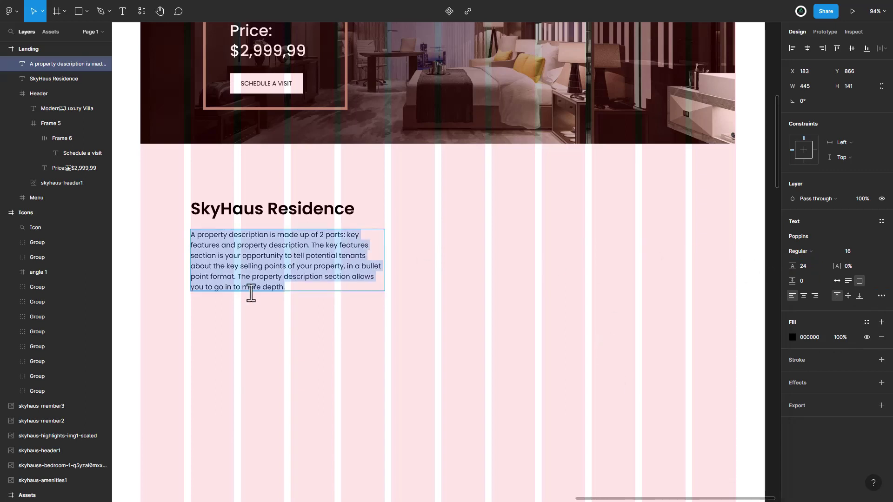
key(Up)
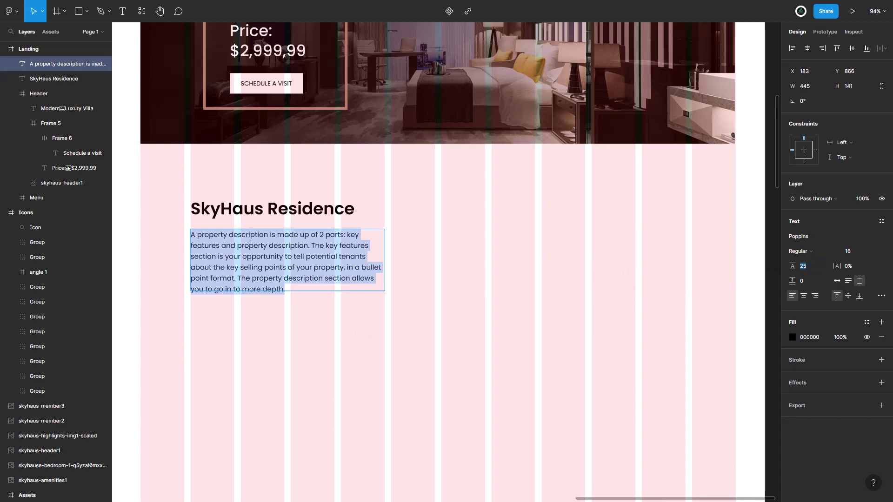
key(Escape)
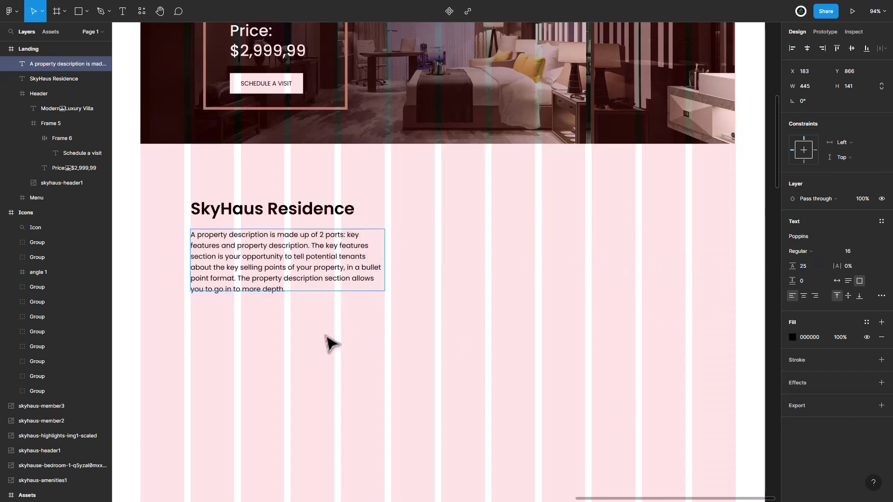
click(321, 334)
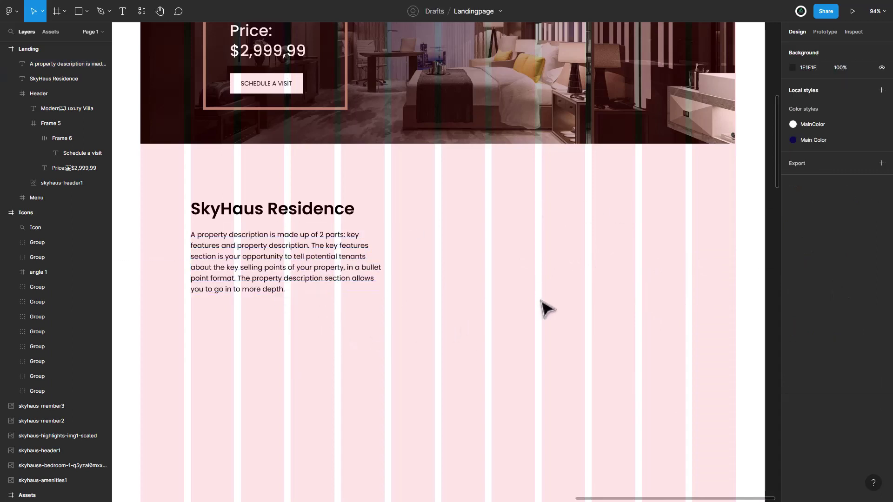
Copy the skyhaus-bedroom photo from the assets and place it right of the description.
ctrl+scroll(424, 306, down, 5)
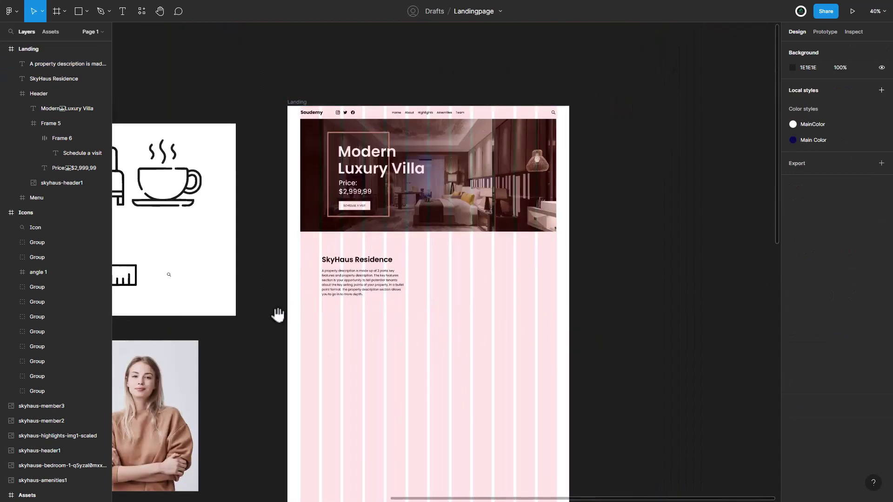
scroll(277, 313, left, 10)
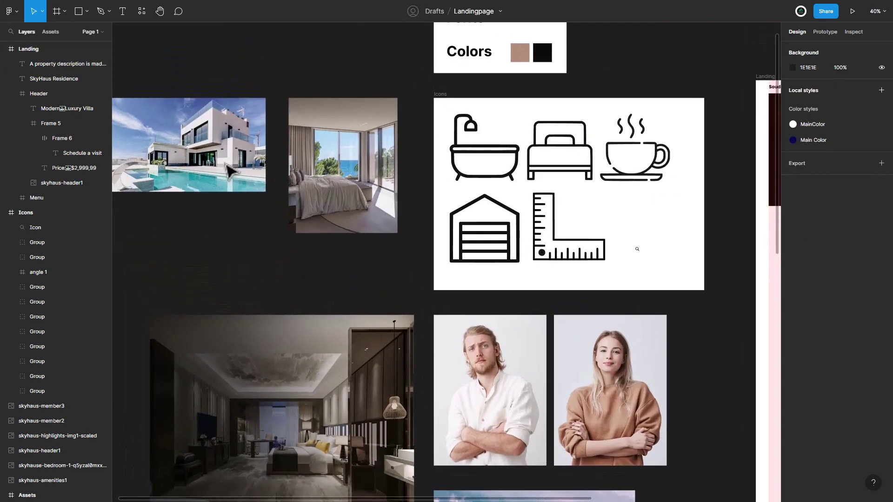
scroll(334, 191, down, 1)
scroll(334, 191, down, 5)
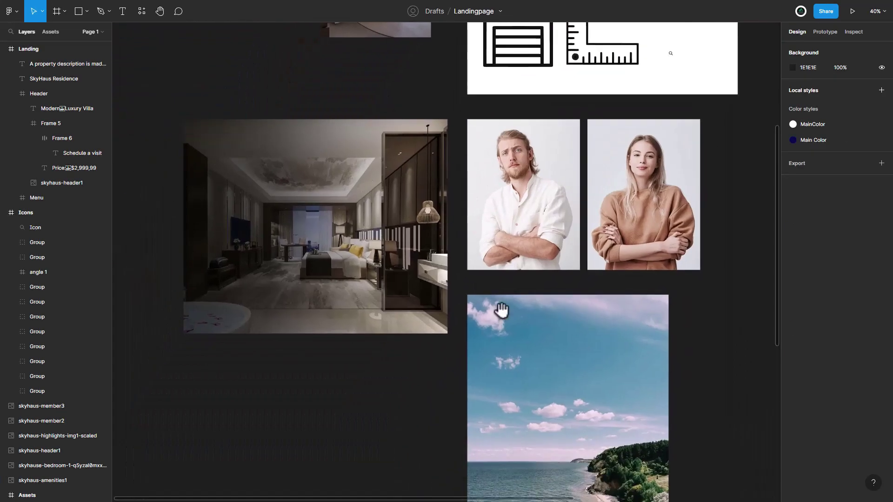
scroll(500, 313, down, 5)
ctrl+scroll(454, 167, down, 3)
scroll(306, 378, up, 5)
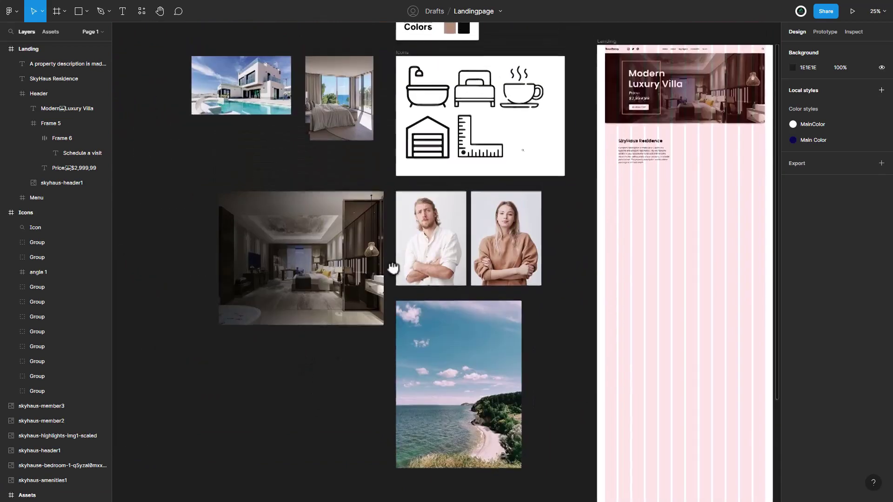
scroll(305, 378, right, 2)
click(287, 190)
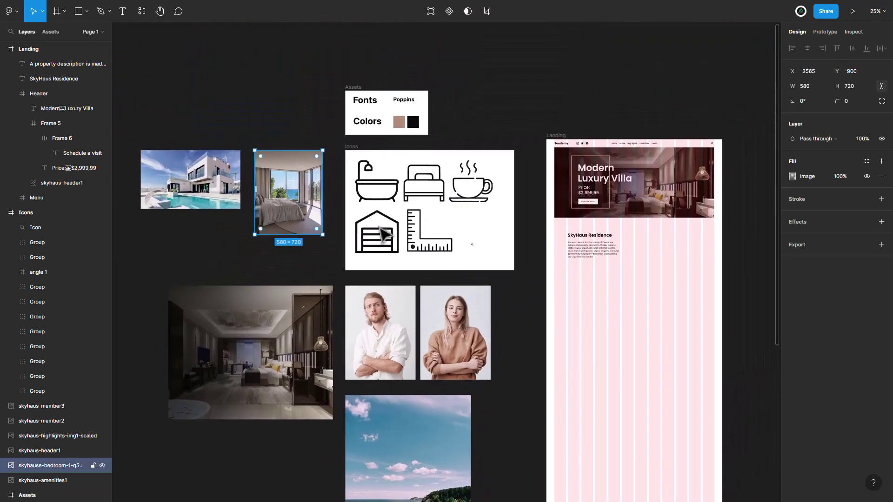
scroll(283, 269, right, 1)
ctrl+scroll(432, 259, up, 3)
ctrl+scroll(433, 259, up, 2)
ctrl+scroll(389, 241, up, 2)
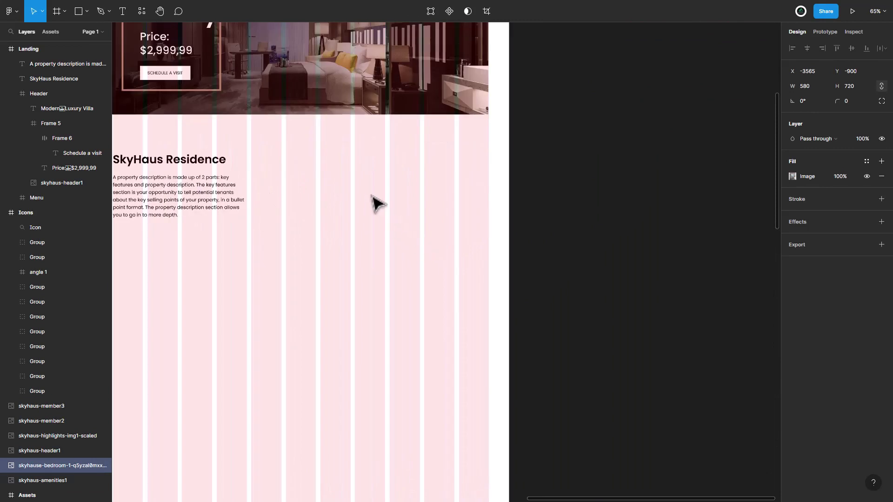
key(Escape)
key(ctrl+v)
mouse_move(423, 219)
mouse_down()
mouse_move(357, 200)
mouse_move(368, 206)
mouse_up()
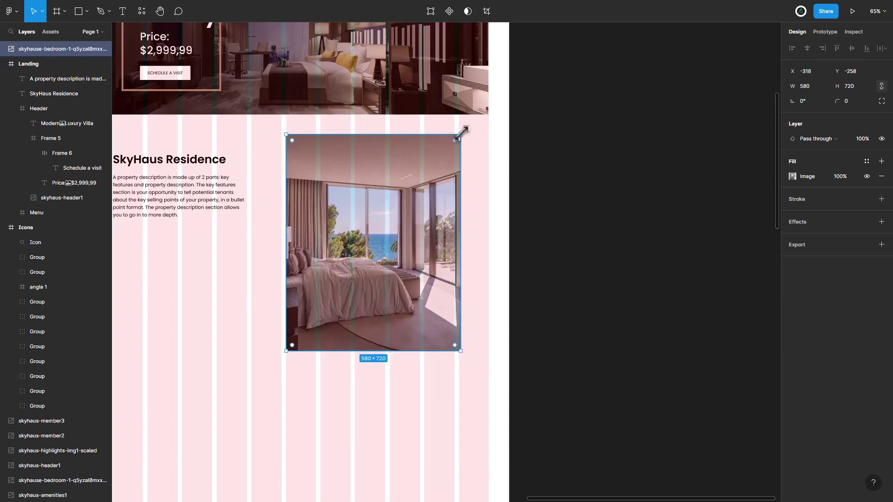
drag(460, 135, 454, 141)
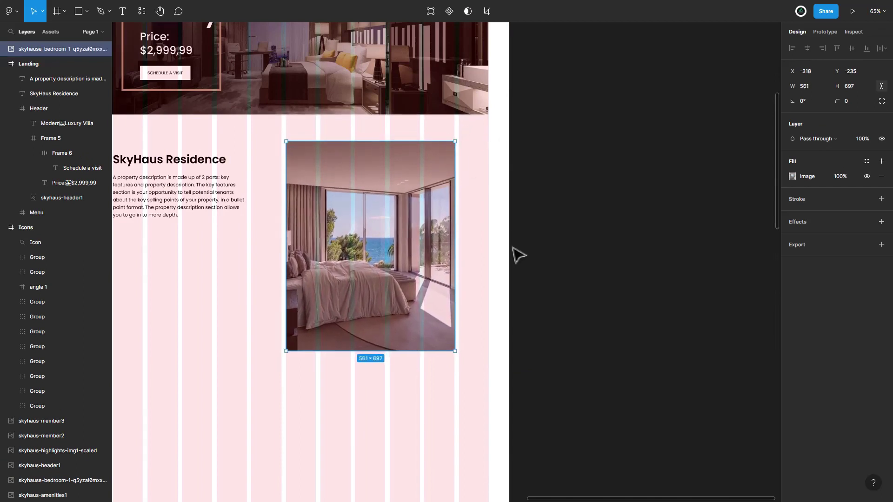
Move the photo into a new 560 × 555 Frame 7 and nudge it up to crop.
mouse_move(417, 316)
key(Delete)
click(56, 11)
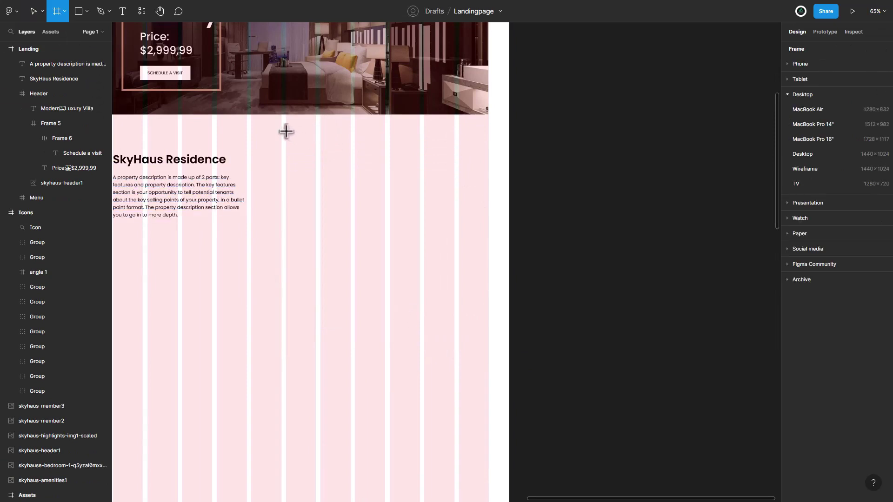
drag(286, 131, 453, 290)
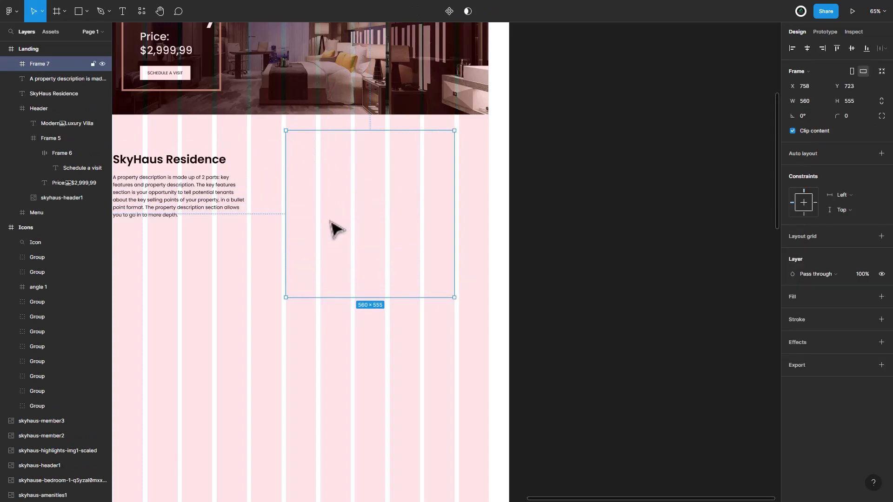
key(ctrl+v)
key(Up)
key(Up)
key(Up)
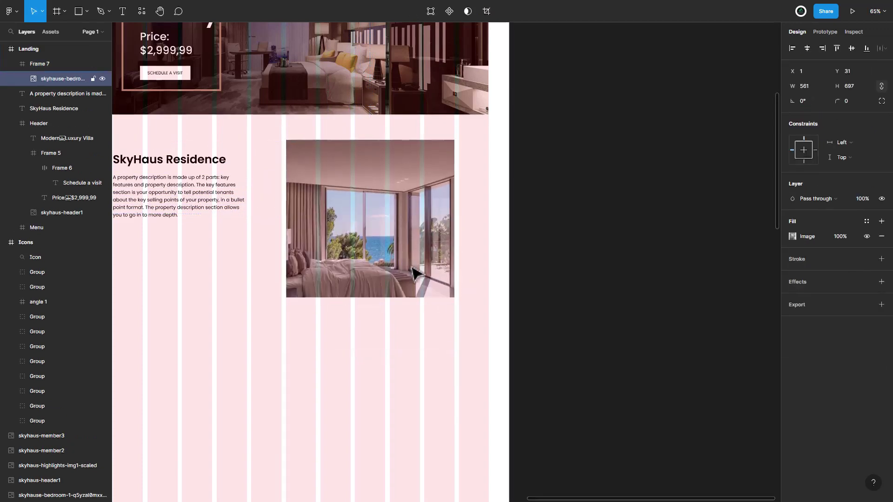
key(Up)
key(Up)
key(Up)
key(Up)
key(Up)
key(Up)
key(Up)
key(Up)
key(Up)
key(Up)
key(Up)
key(Up)
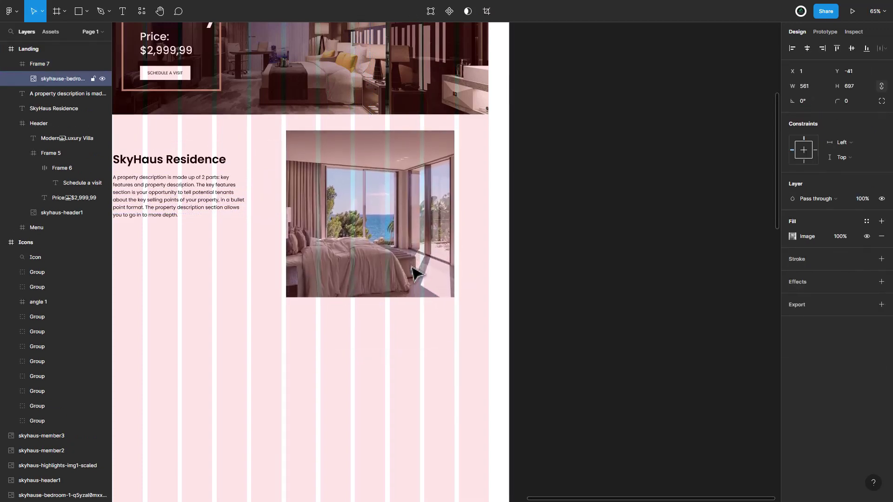
key(Up)
key(Up)
key(Up)
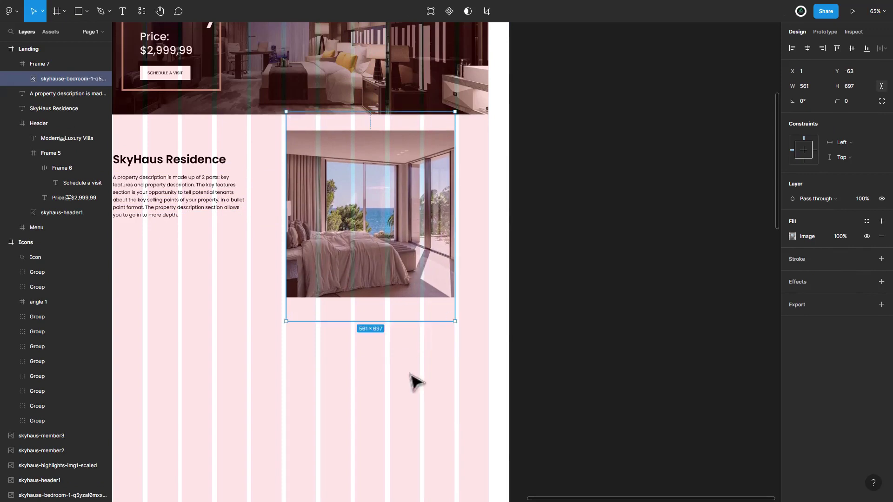
click(296, 338)
drag(291, 330, 523, 352)
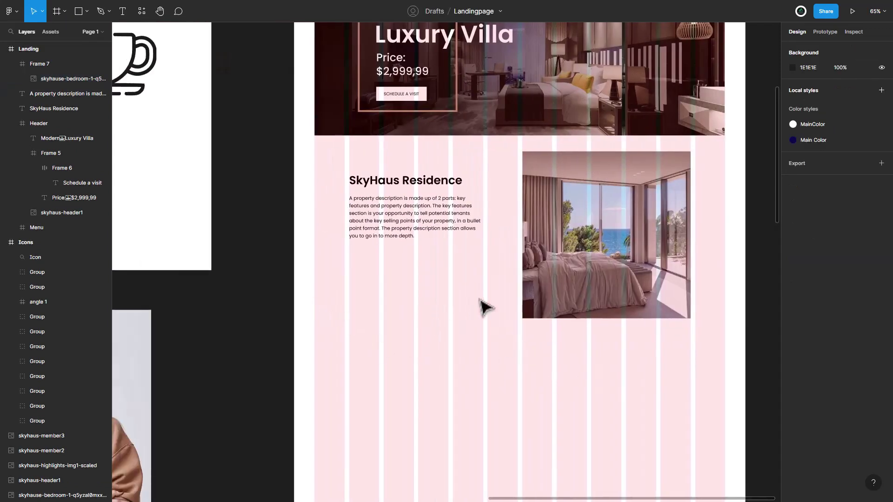
drag(456, 287, 457, 259)
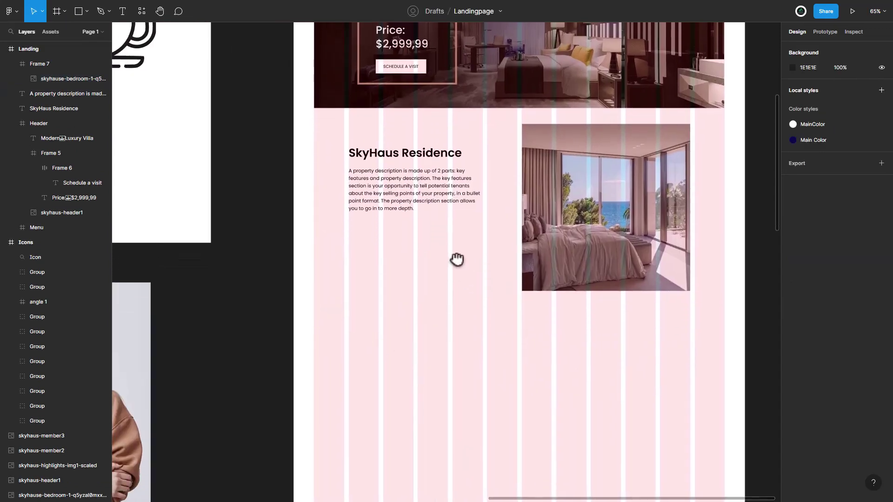
Draw a 445-wide horizontal divider line under the description, rotation 0°, CCCCCC stroke.
click(86, 11)
click(61, 45)
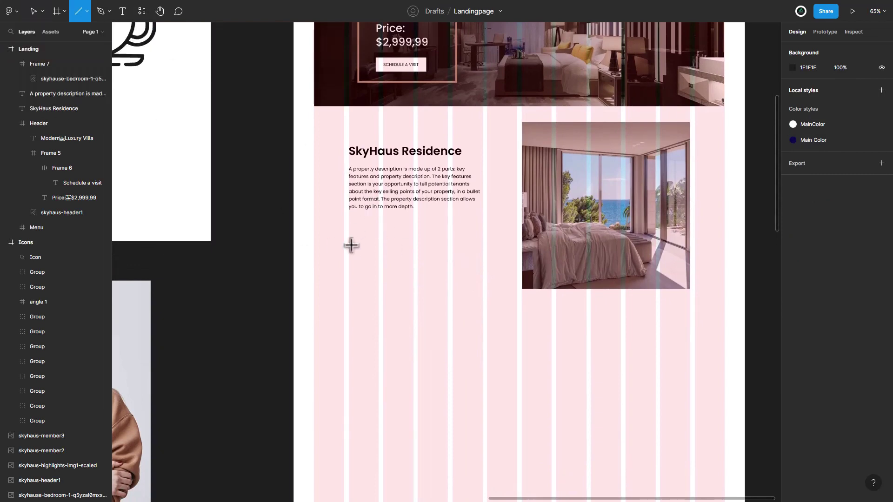
drag(350, 243, 487, 243)
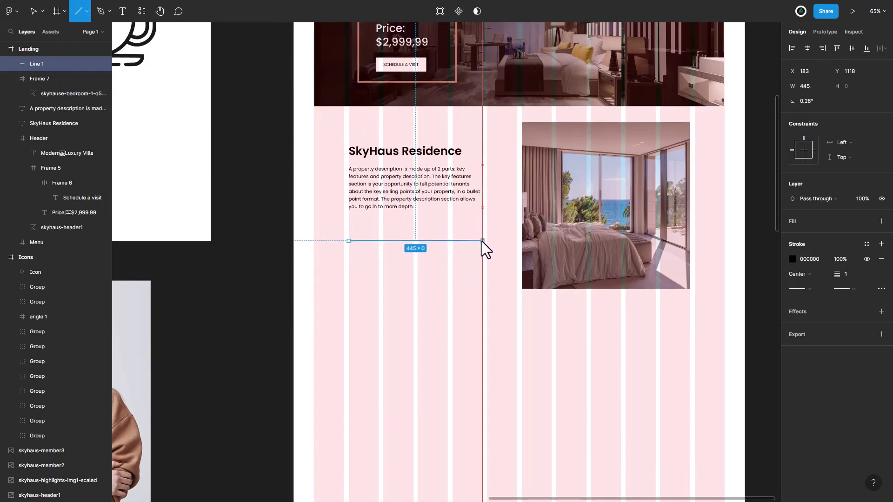
drag(487, 244, 482, 240)
text(0)
key(Return)
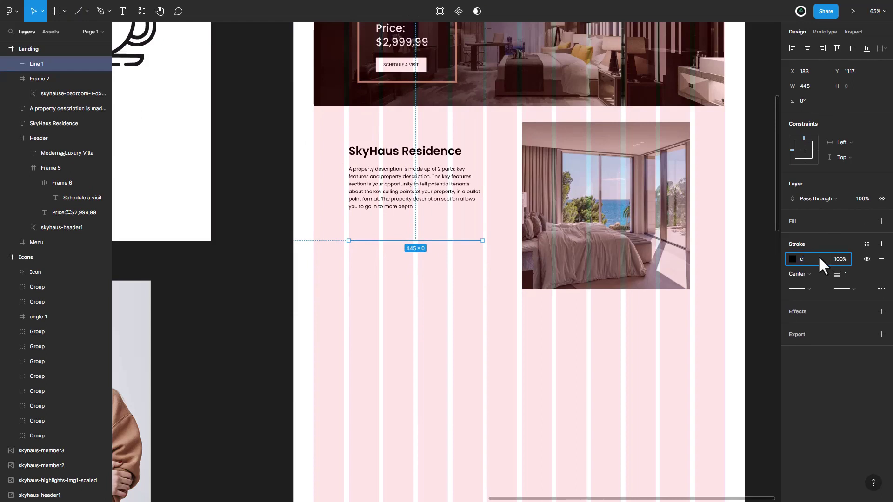
text(ccc)
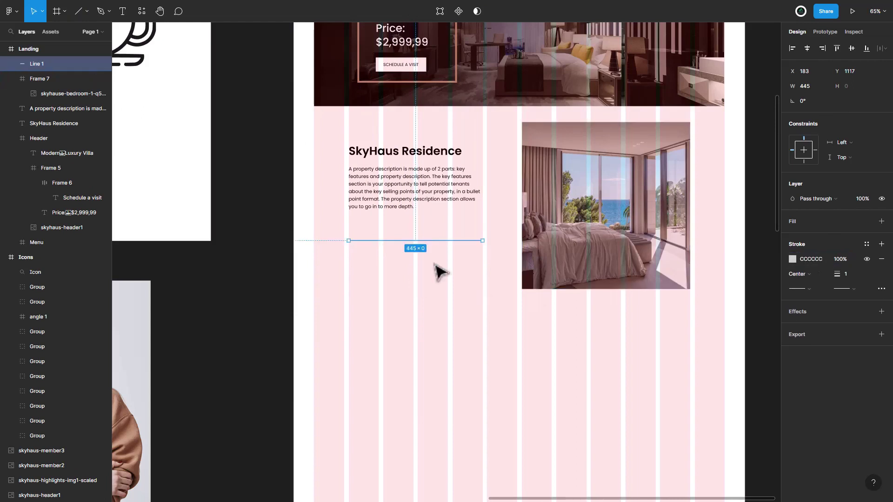
key(Down)
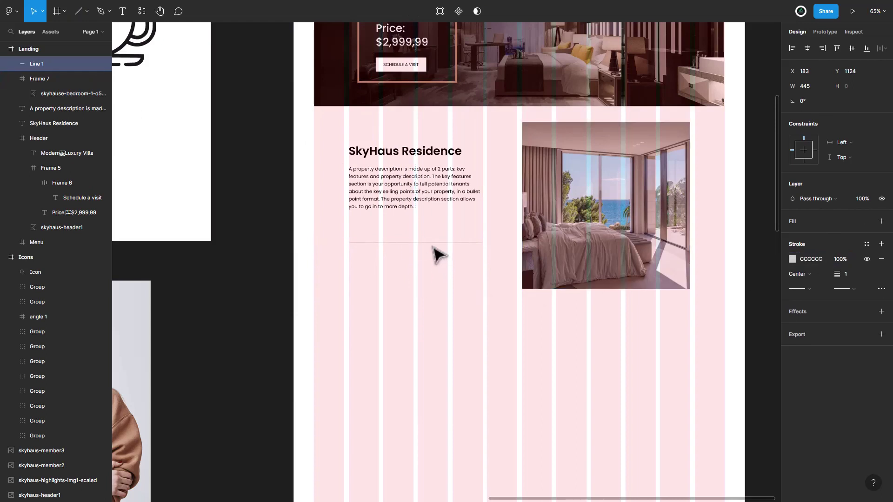
scroll(294, 244, down, 1)
Select and copy the bed icon from the Icons set.
click(288, 227)
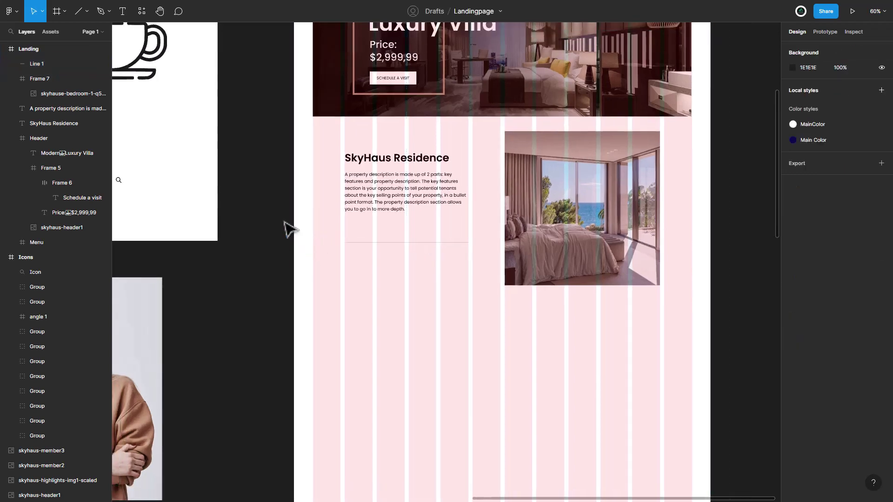
mouse_move(341, 273)
mouse_down()
mouse_move(458, 255)
mouse_move(590, 324)
mouse_up()
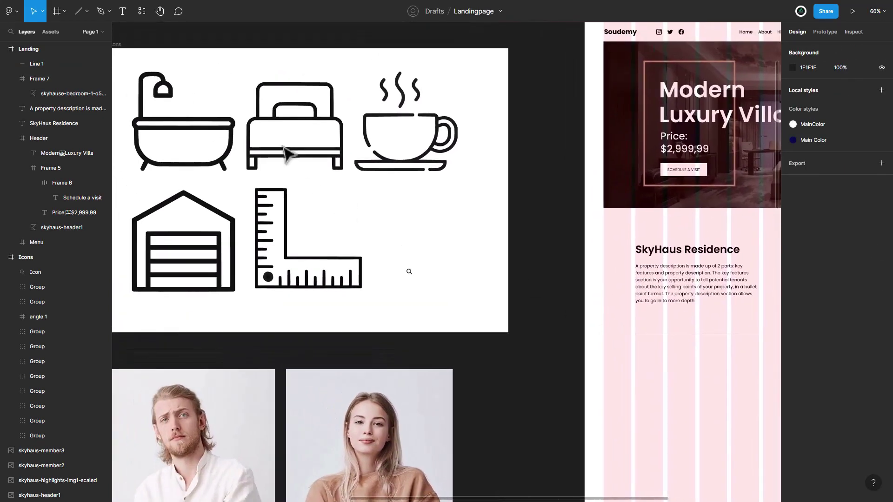
click(330, 160)
click(646, 414)
drag(657, 385, 504, 329)
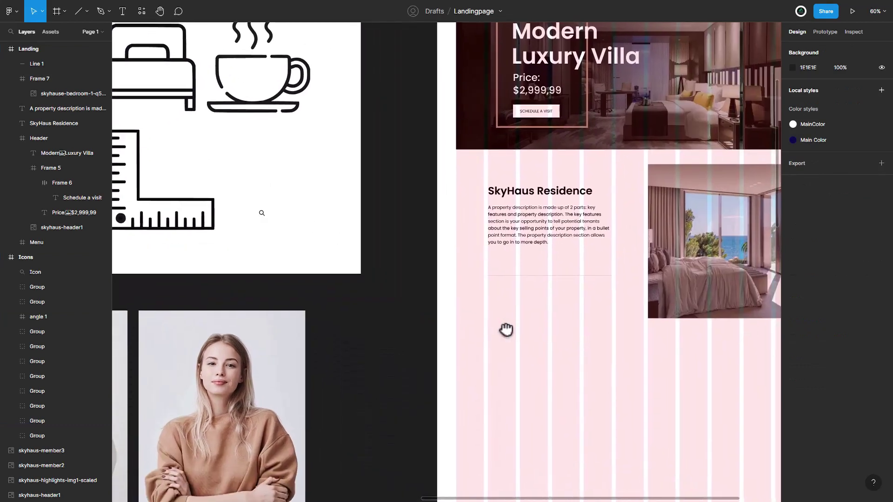
key(ctrl+z)
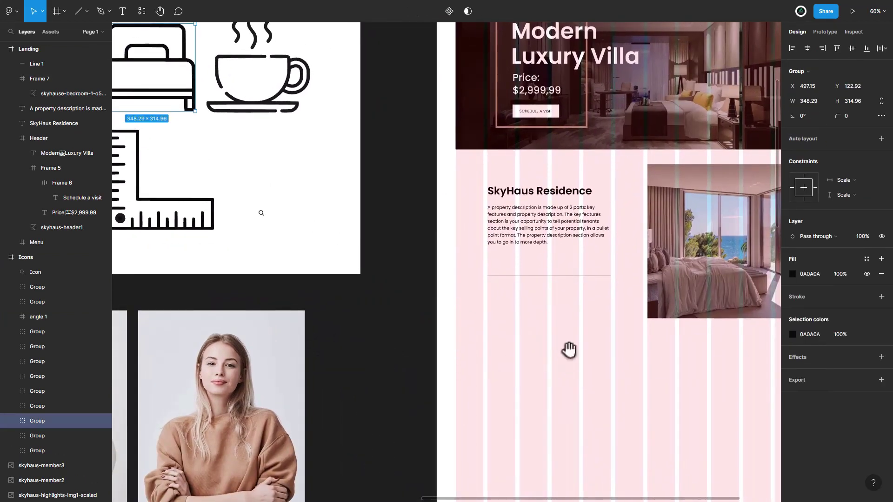
Paste the bed icon into the Landing frame below the description section.
drag(584, 355, 466, 347)
key(Escape)
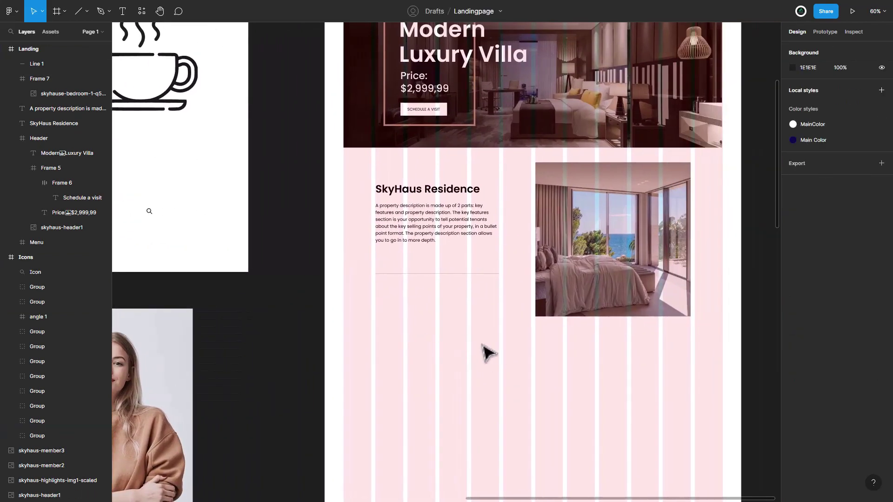
scroll(488, 353, up, 3)
click(337, 60)
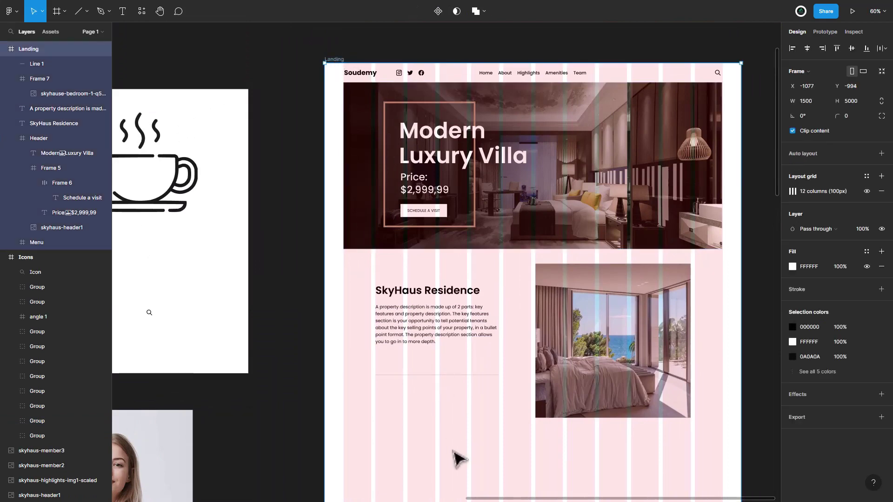
key(Escape)
key(ctrl+v)
drag(485, 310, 446, 495)
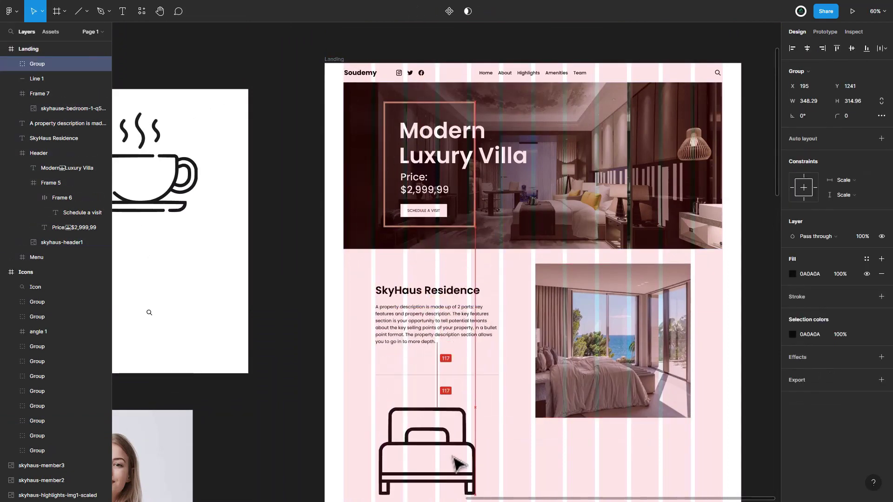
Draw a small frame, Frame 8, just above the divider line.
click(64, 12)
drag(375, 352, 435, 371)
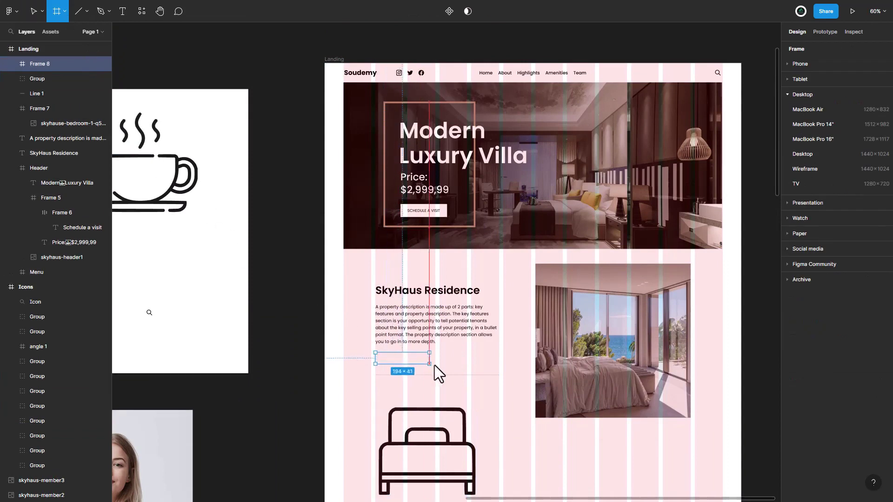
click(436, 403)
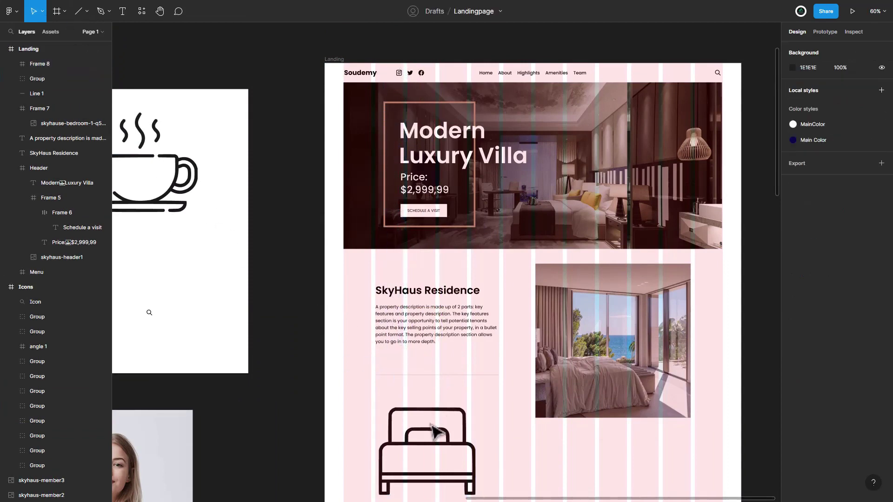
Resize the bed icon to width 50 and move it into Frame 8.
click(439, 441)
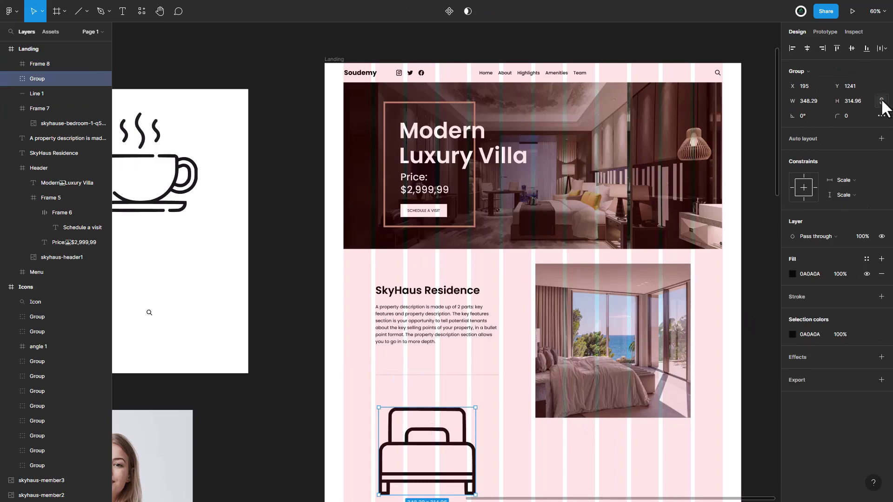
text(50)
key(Return)
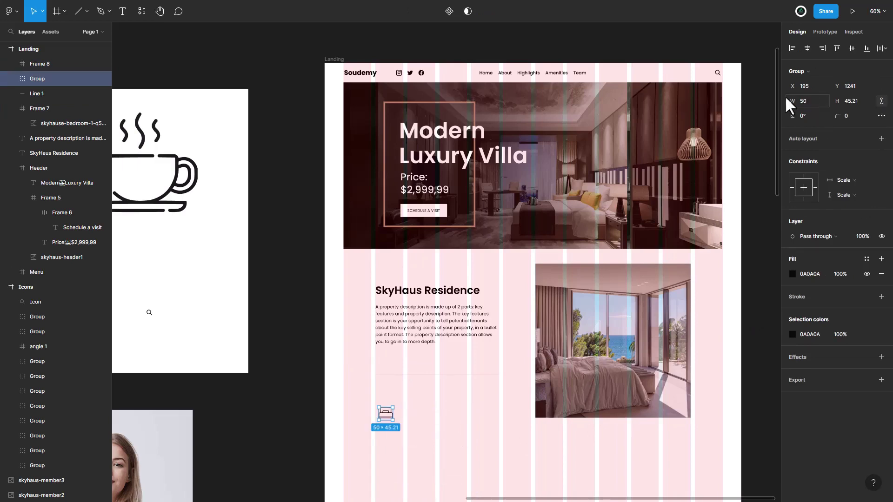
ctrl+scroll(442, 397, up, 5)
ctrl+scroll(442, 397, up, 2)
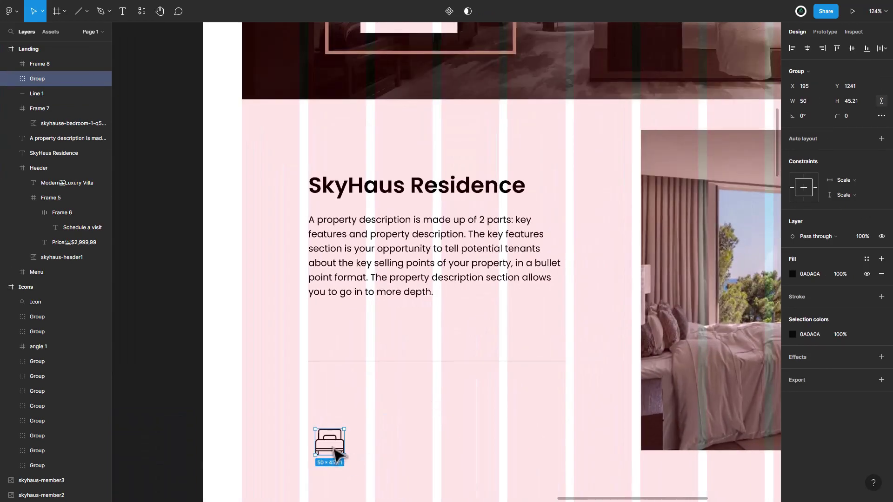
drag(335, 442, 334, 340)
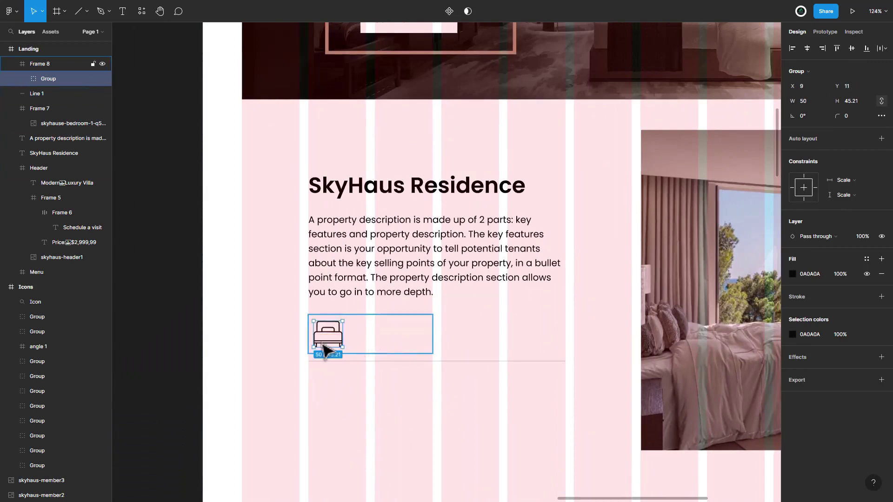
Add a 'Beds' text label beside the bed icon.
click(122, 11)
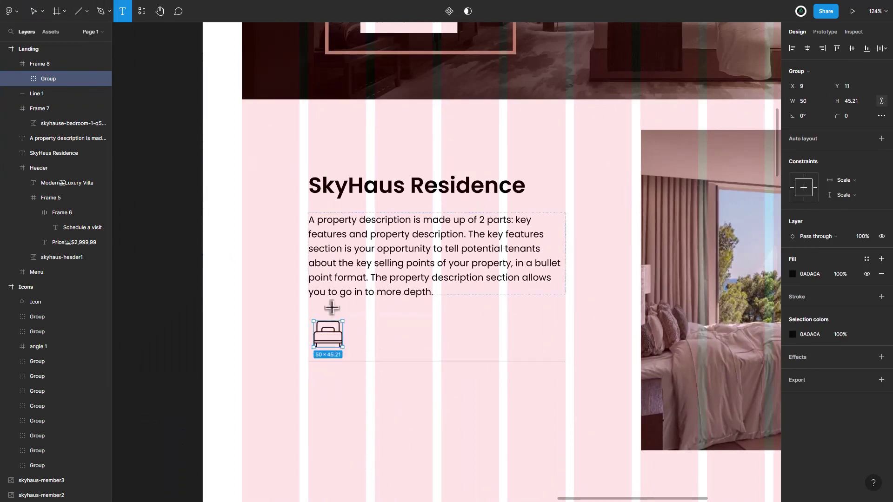
click(349, 324)
text(Beds)
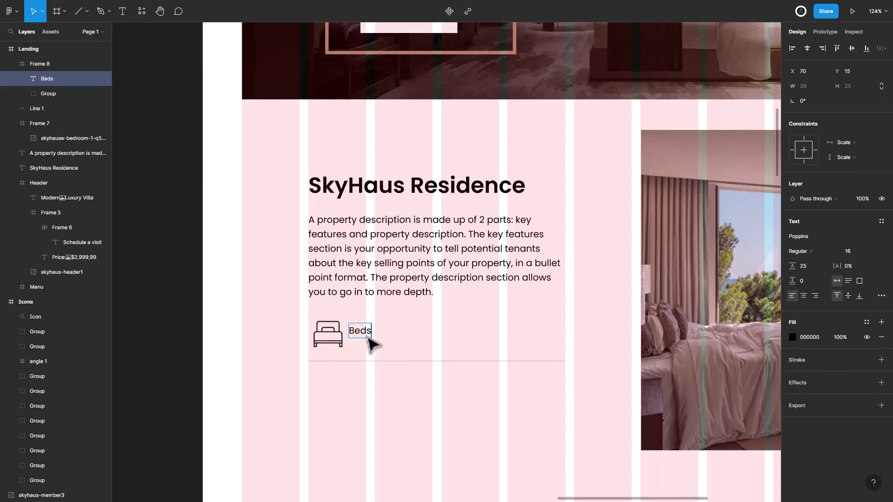
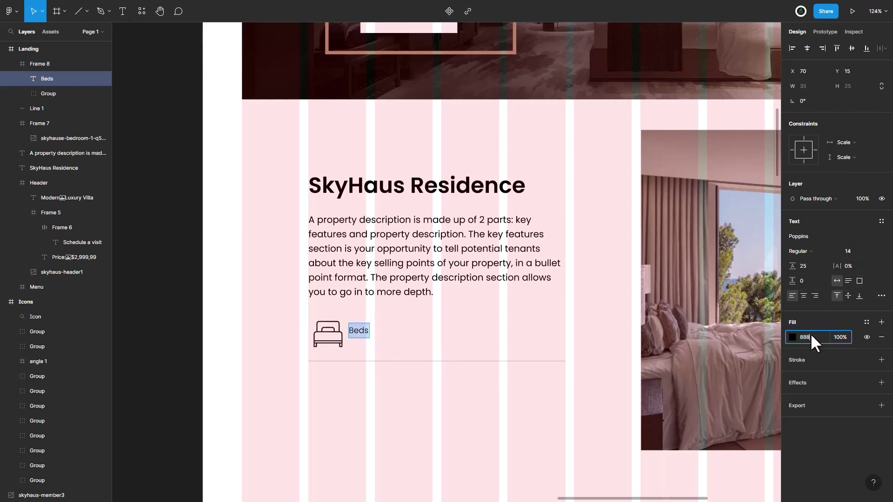
Grey the Beds label to 888888 and add a '5' value text just beneath it.
key(Return)
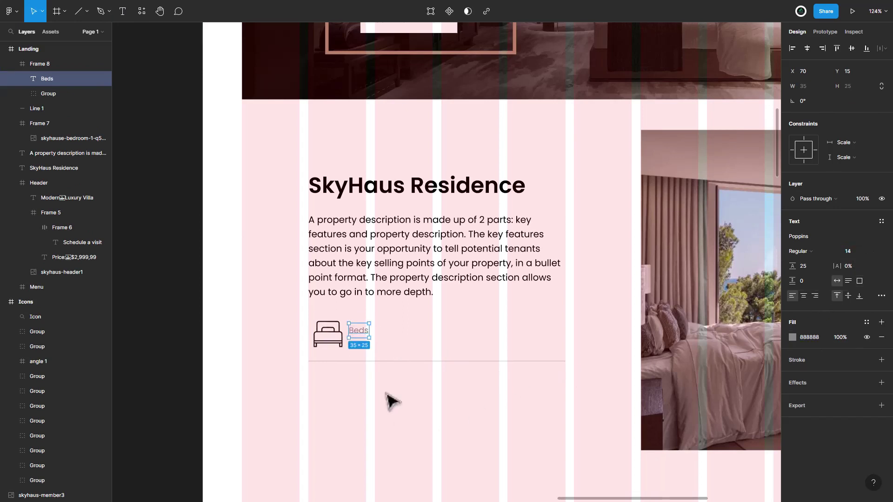
drag(359, 333, 365, 328)
key(Return)
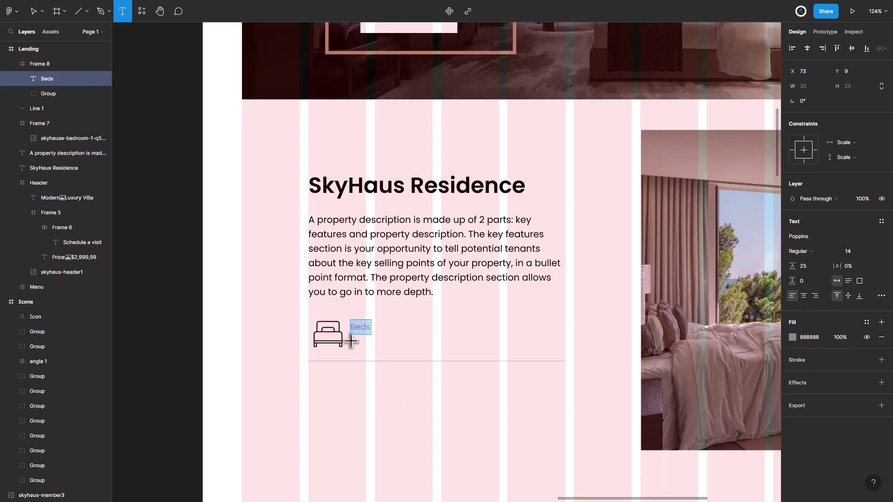
click(351, 341)
text(5)
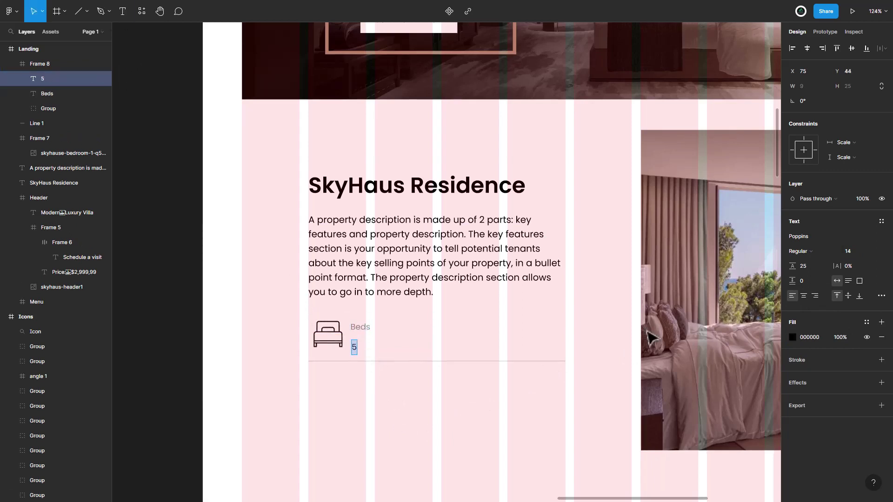
click(806, 250)
click(815, 286)
click(849, 248)
text(16)
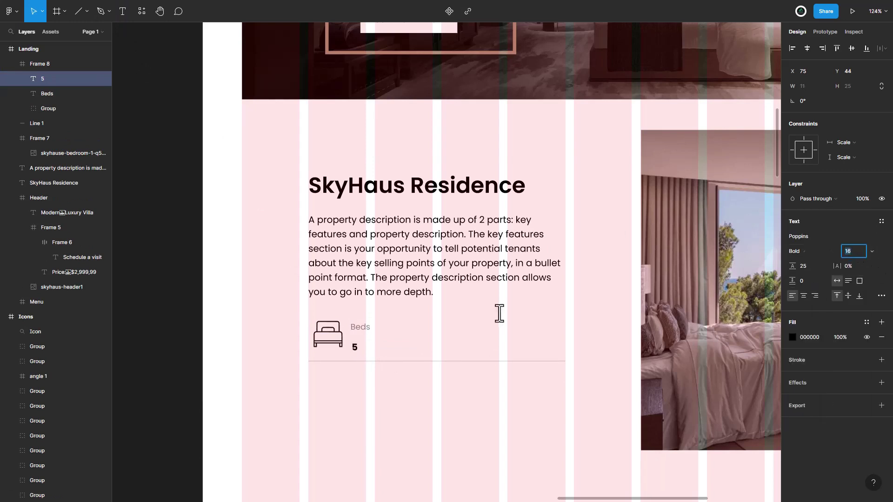
key(Escape)
drag(358, 356, 358, 350)
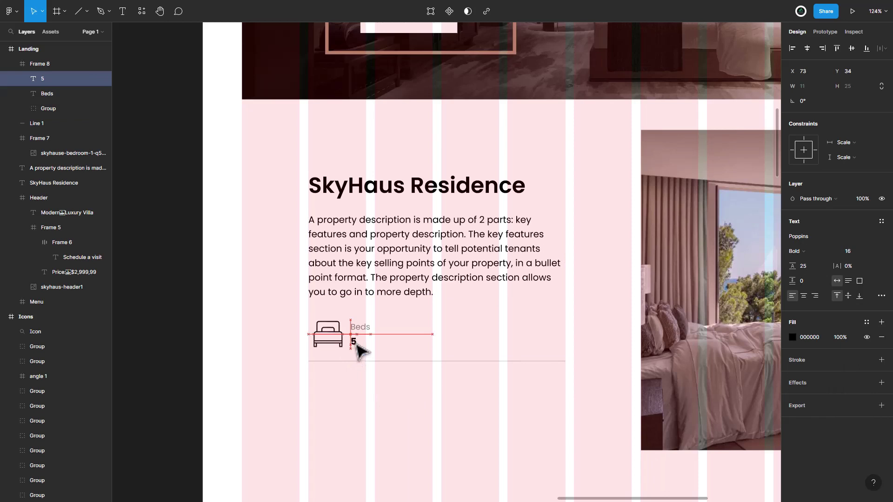
Set the '5' value text to a semibold weight.
click(403, 399)
click(354, 342)
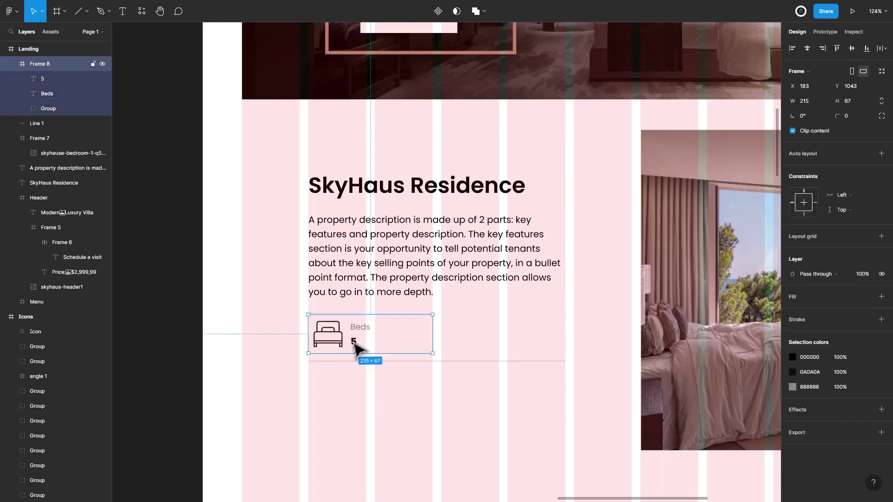
click(807, 252)
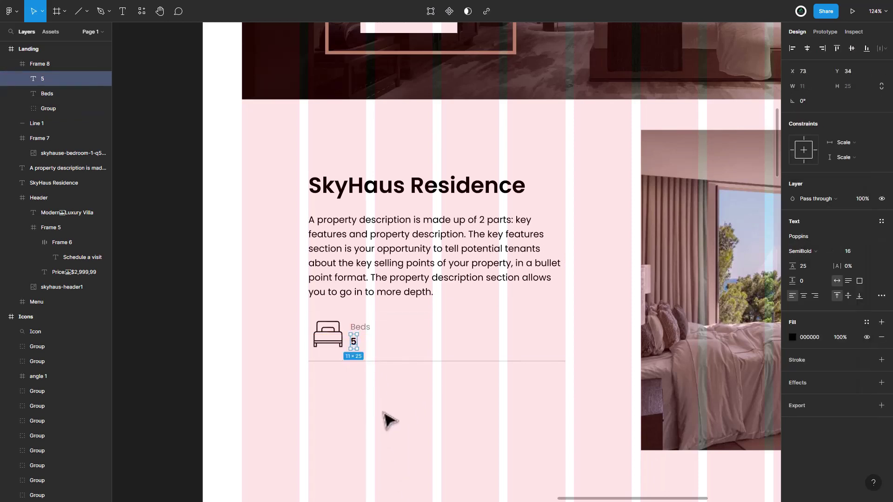
click(390, 340)
Duplicate the bed card sideways, then copy both cards into a second row for a 2×2 grid.
drag(386, 339, 520, 340)
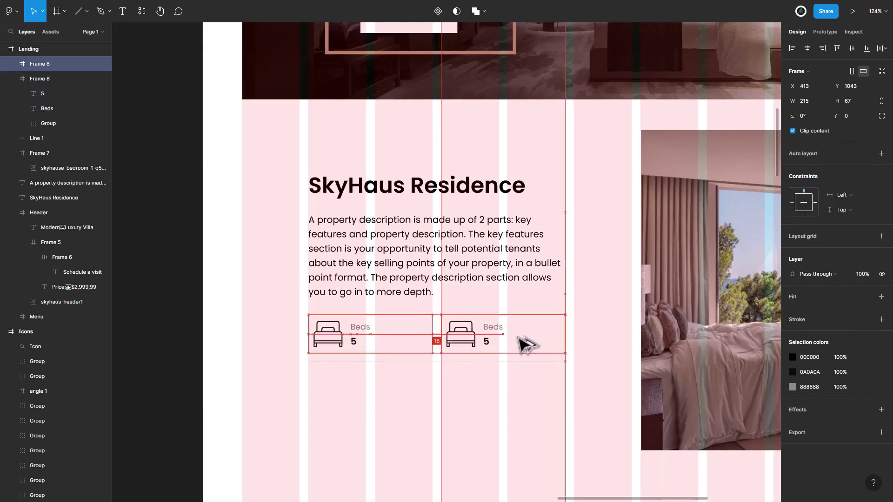
drag(519, 338, 519, 339)
key(Down)
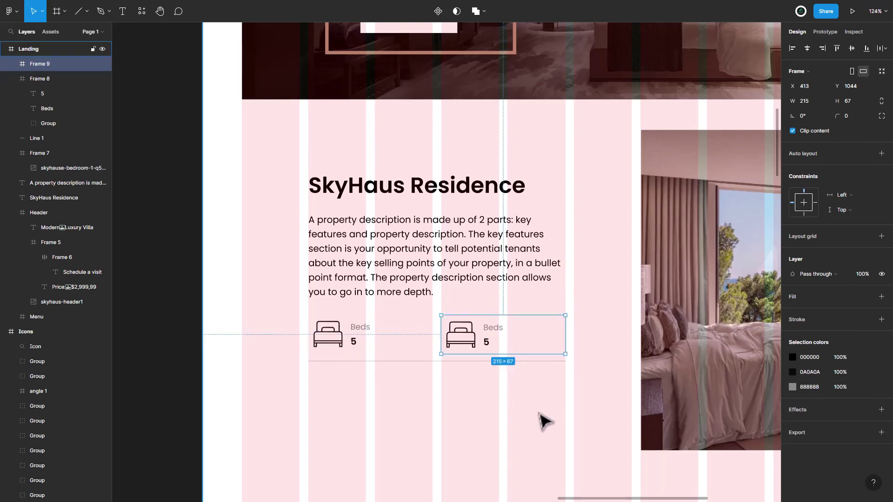
ctrl+scroll(539, 420, down, 3)
key(Escape)
click(525, 360)
shift+click(446, 363)
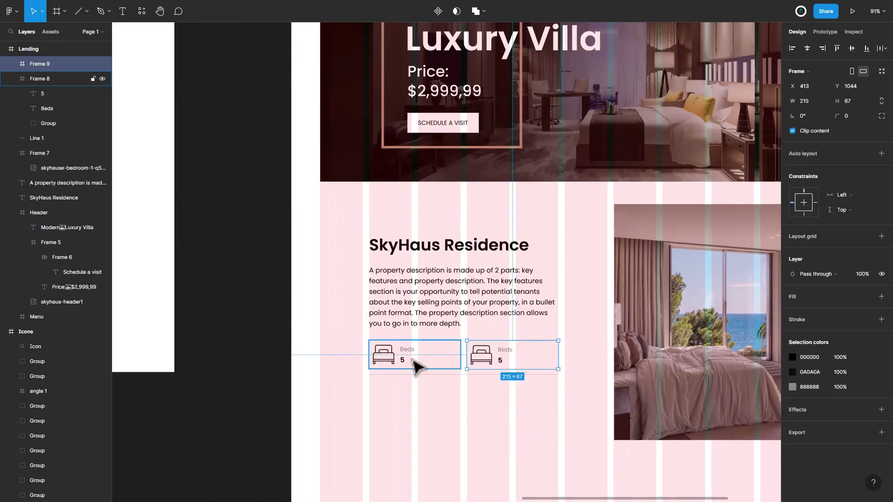
alt+drag(446, 367, 452, 408)
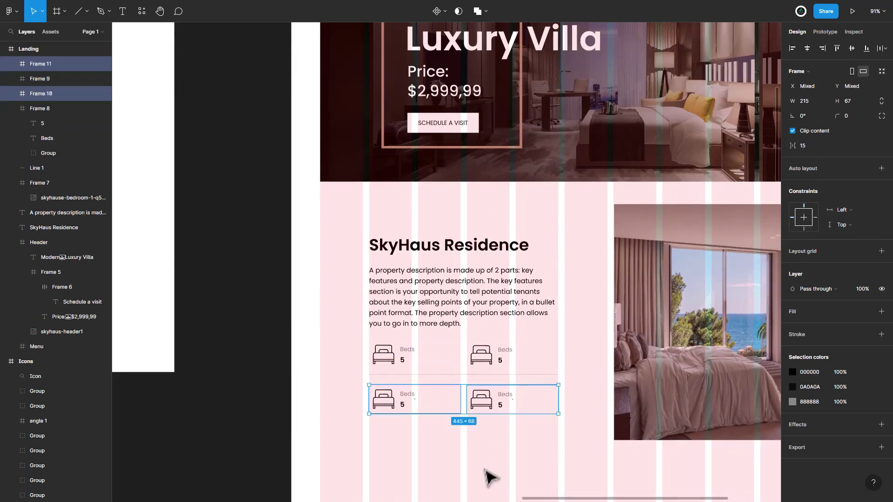
key(Up)
key(Up)
key(Up)
key(Up)
key(Up)
key(Up)
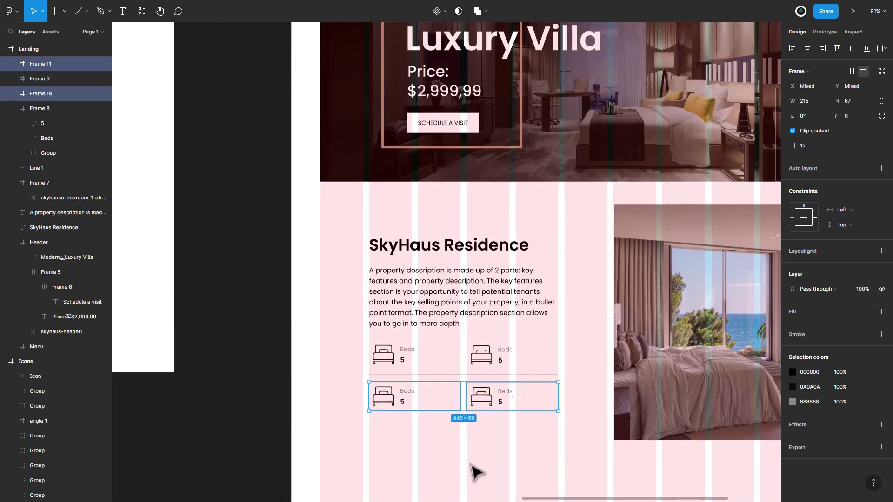
Copy the bathtub icon from the Icons frame onto the page at 50 width.
click(257, 299)
ctrl+scroll(257, 299, down, 5)
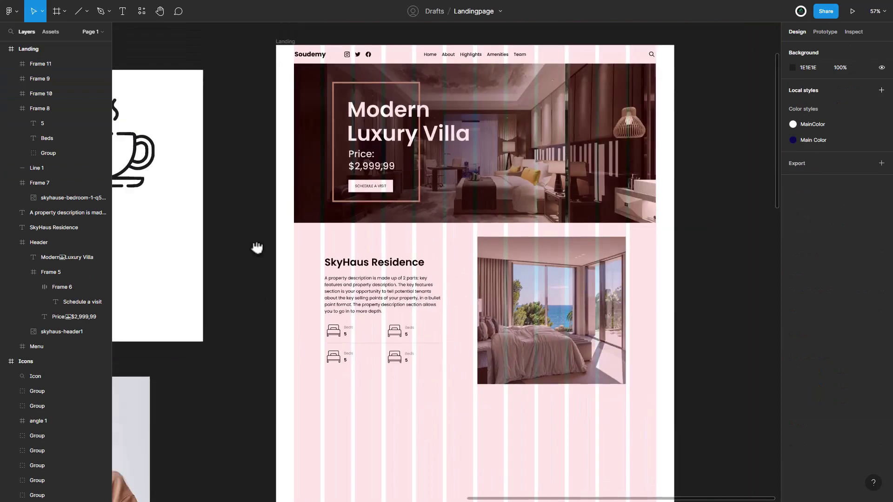
drag(257, 248, 649, 230)
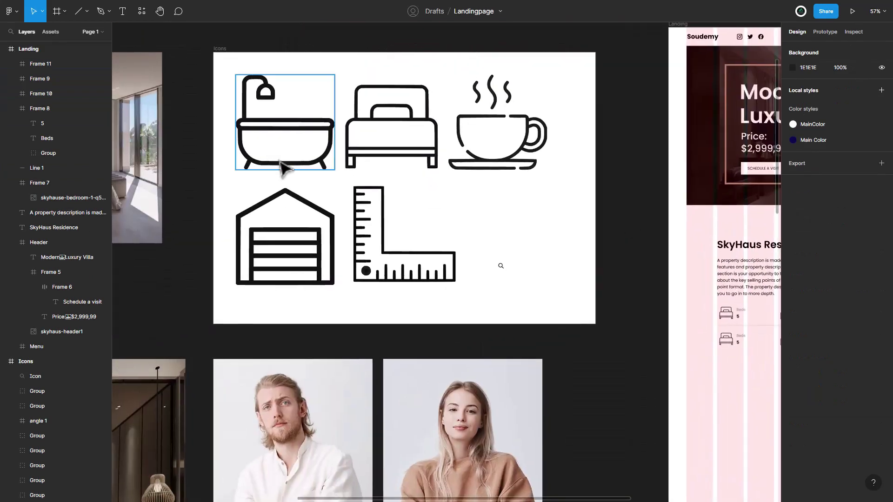
click(290, 167)
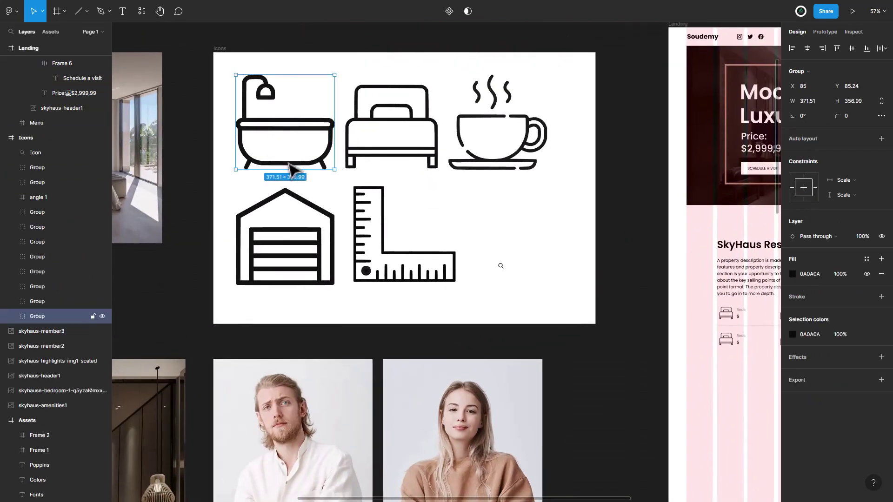
drag(633, 323, 339, 249)
click(500, 329)
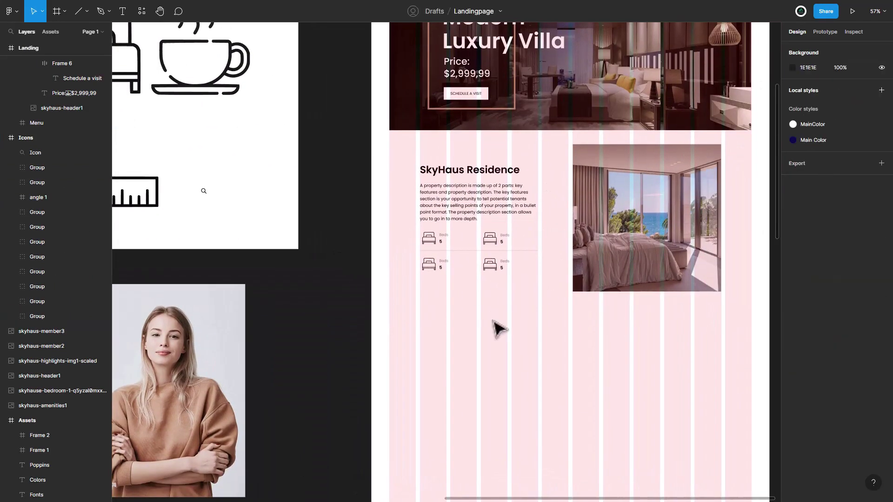
key(ctrl+v)
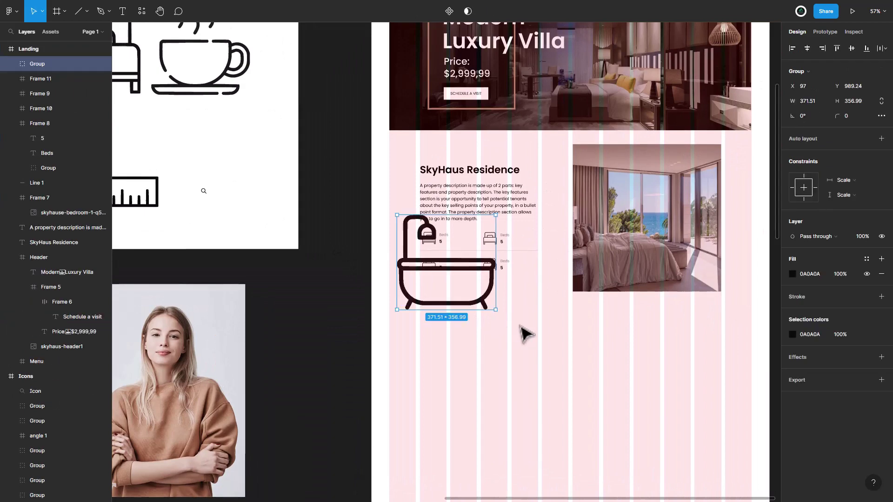
drag(454, 277, 492, 354)
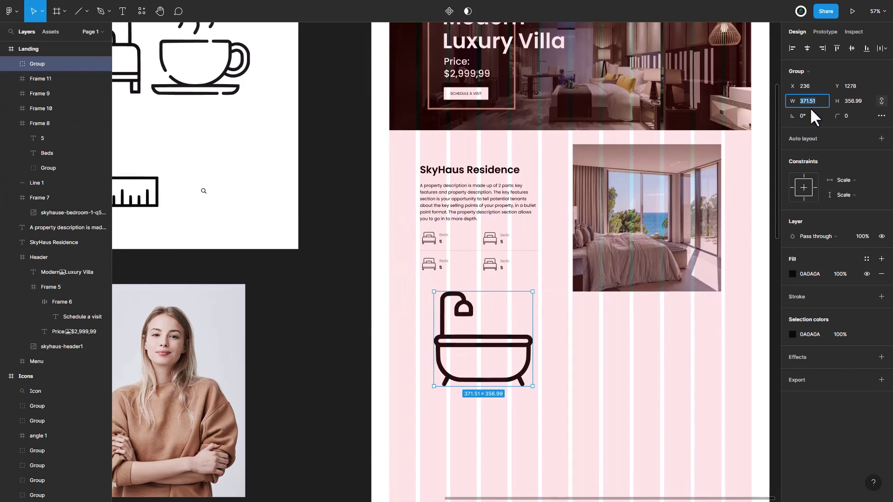
text(50)
key(Return)
Replace the bed icon in the second card with the bathtub icon.
scroll(539, 327, up, 5)
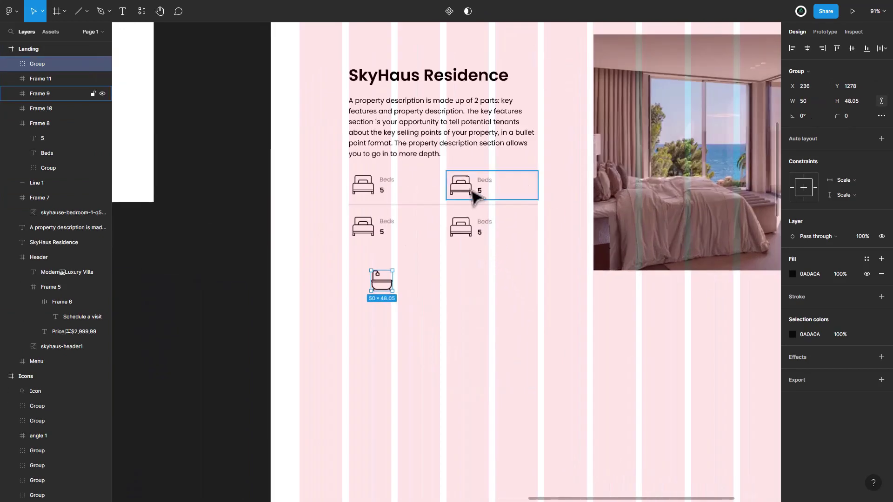
click(472, 191)
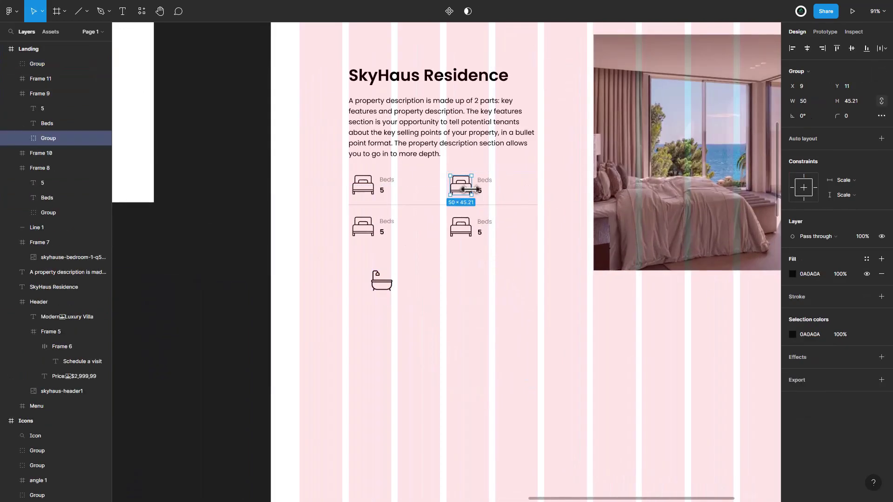
key(Delete)
click(388, 286)
key(Delete)
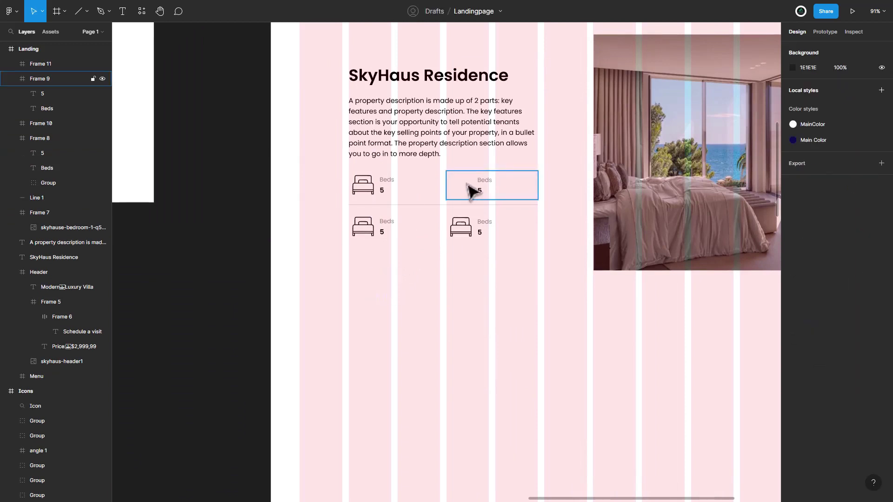
click(472, 191)
key(ctrl+v)
drag(495, 192, 468, 194)
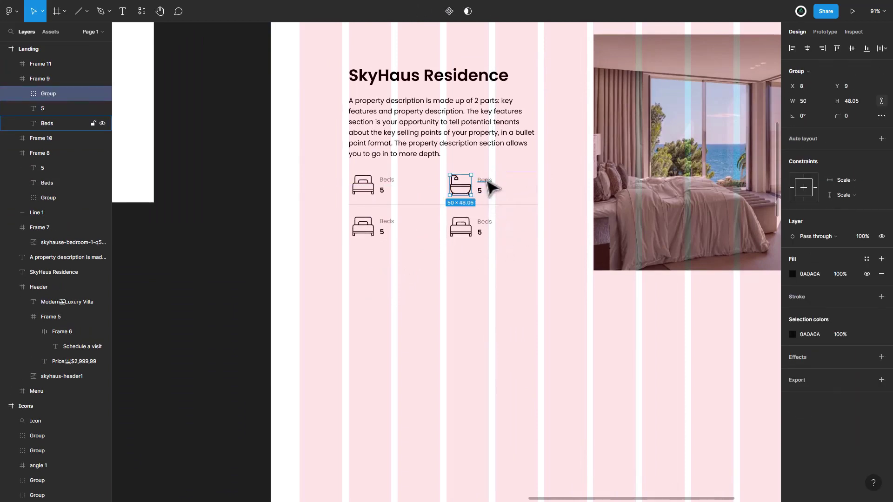
Change the second card's label to Baths and its value to 7.
click(488, 182)
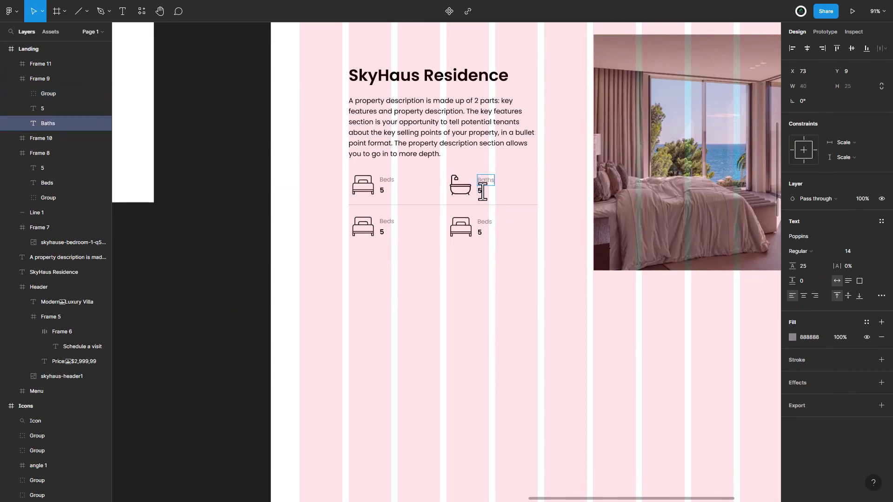
click(480, 190)
text(7)
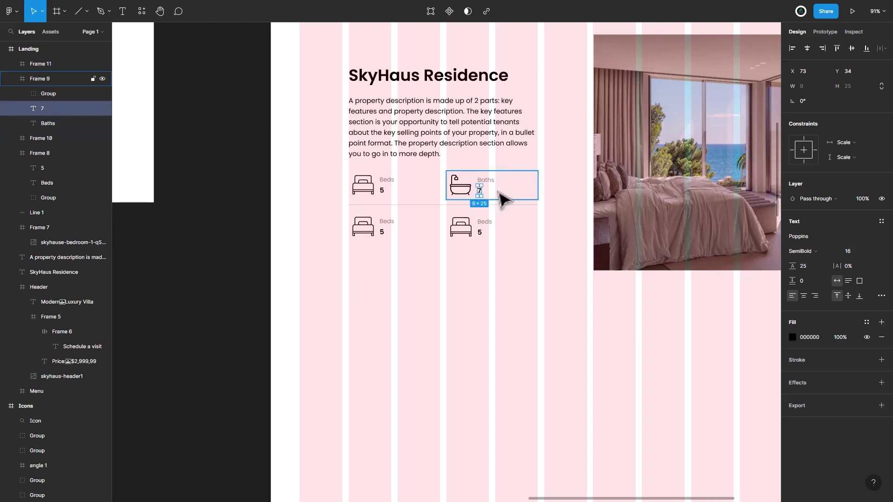
click(518, 302)
ctrl+scroll(364, 255, down, 5)
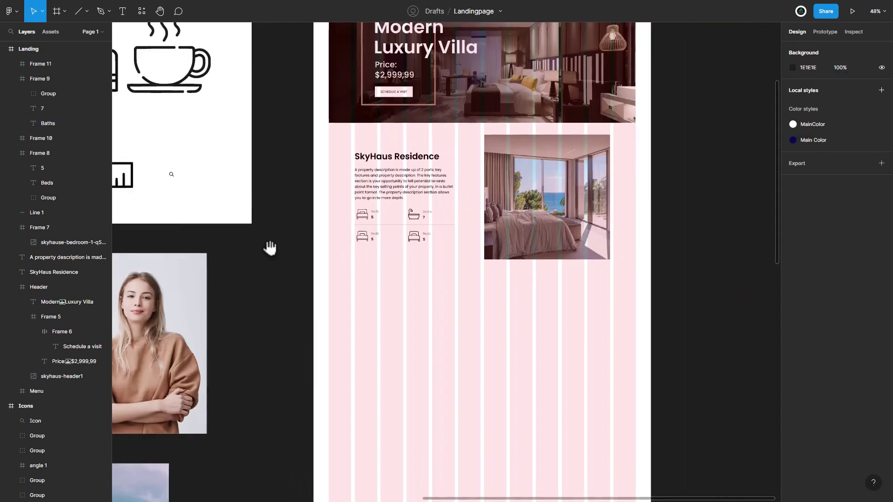
Copy the garage icon from the icon set onto the page at 50 width.
drag(269, 246, 527, 330)
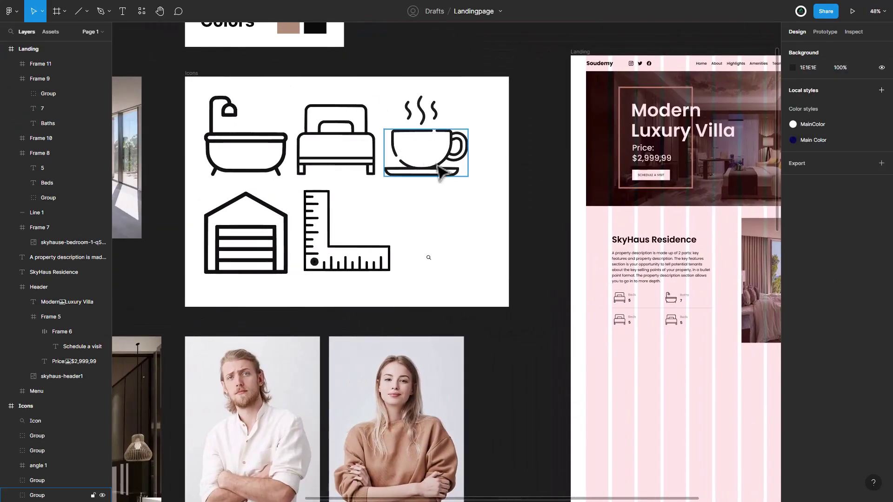
click(284, 223)
key(Escape)
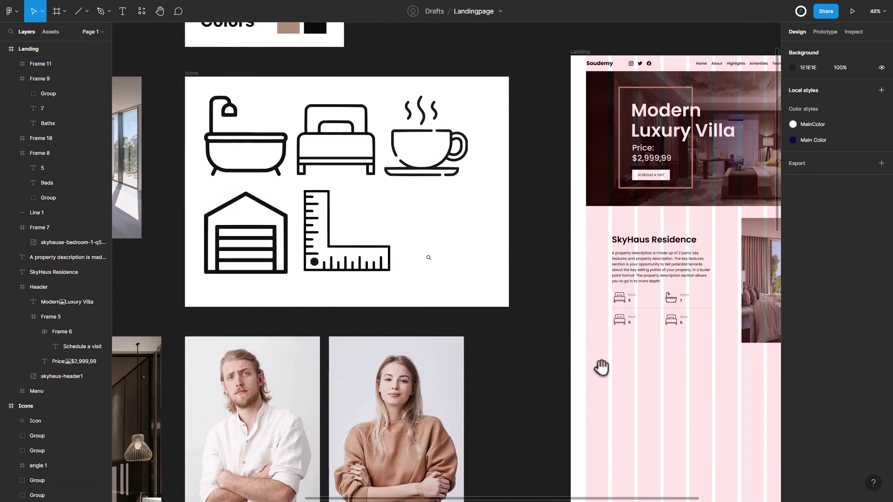
drag(602, 367, 336, 258)
key(ctrl+v)
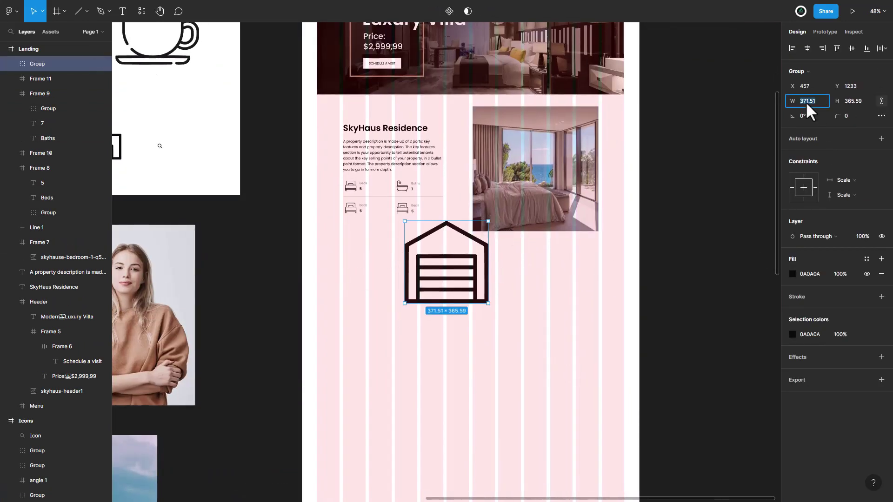
text(50)
key(Return)
Replace the third card's bed icon with the garage icon.
scroll(424, 296, up, 5)
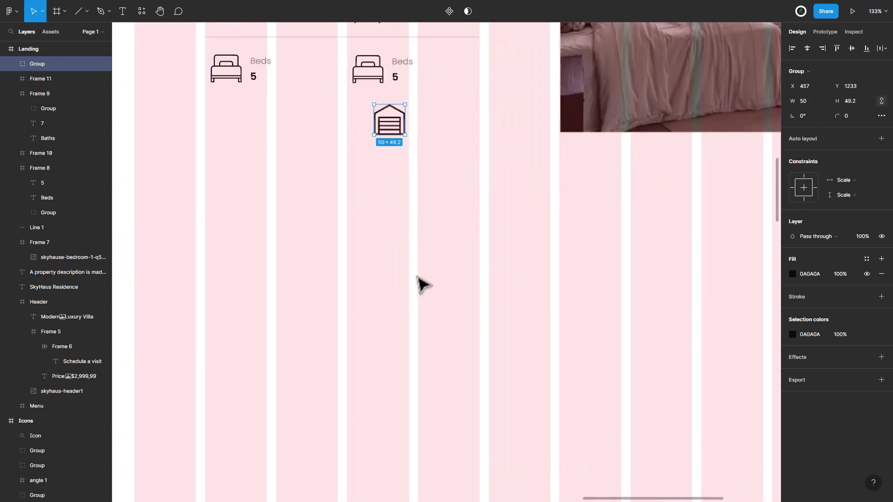
drag(426, 257, 495, 392)
double_click(310, 212)
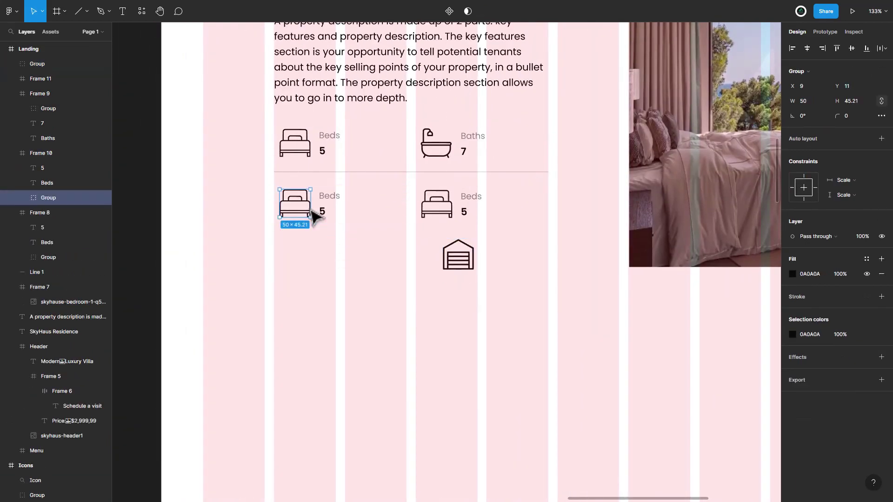
key(Delete)
click(460, 260)
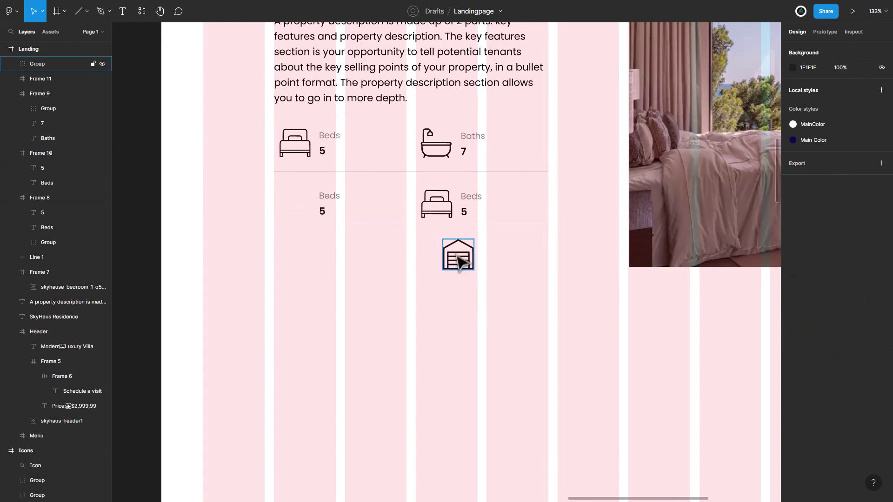
drag(460, 261, 297, 208)
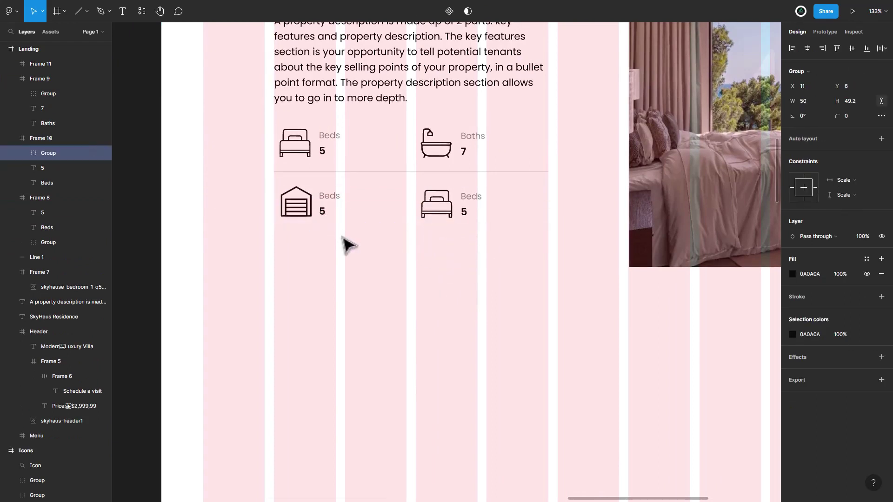
key(Up)
key(Up)
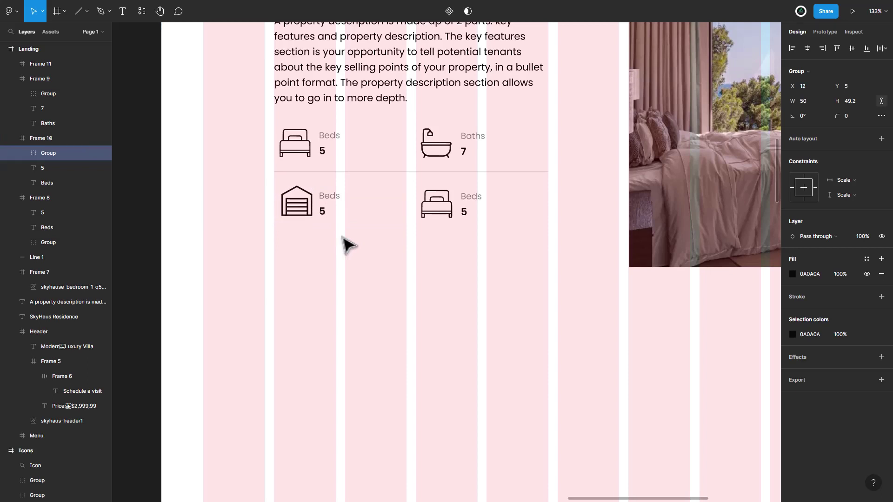
Relabel the lower two cards as Garages 4 and Kitchens 2.
click(336, 201)
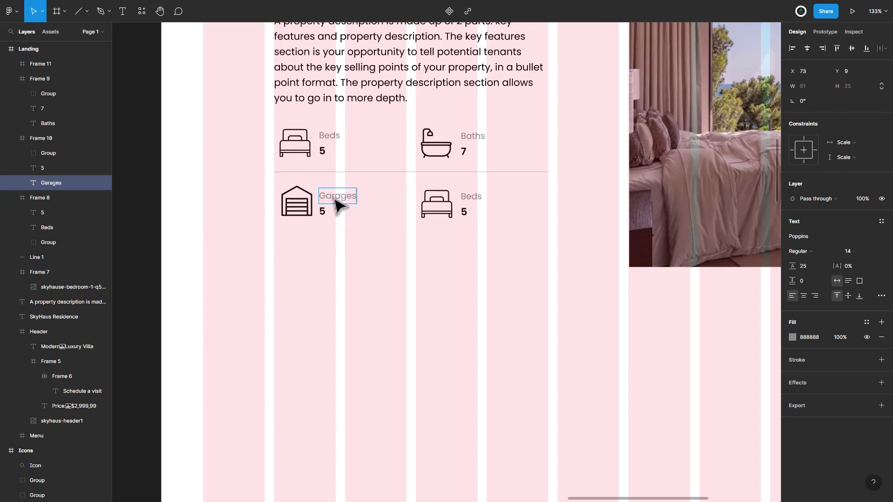
click(324, 212)
text(4)
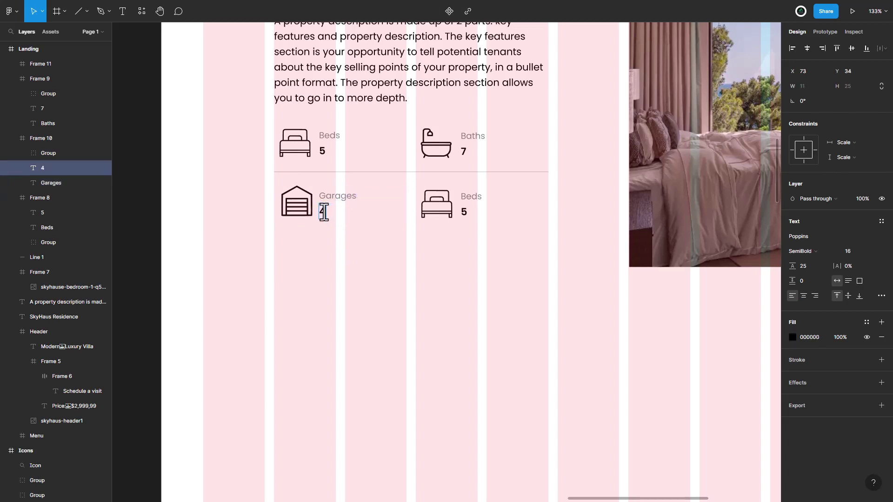
click(475, 202)
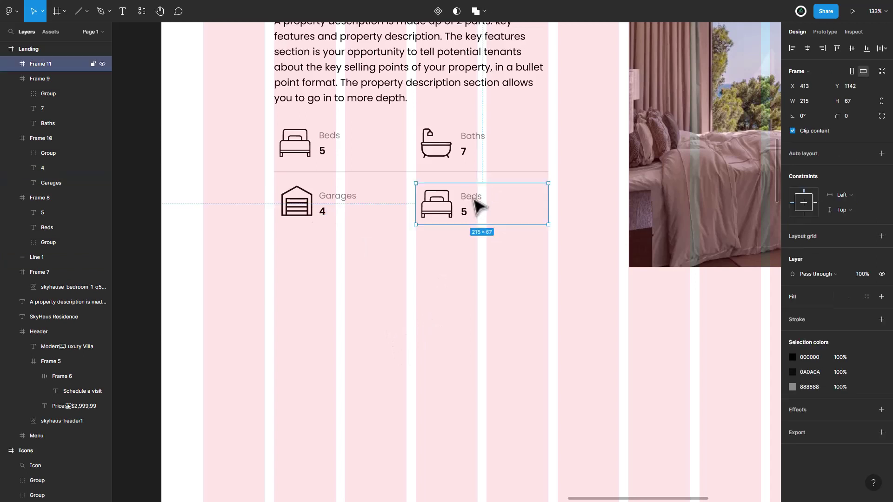
double_click(475, 201)
text(Kitchen)
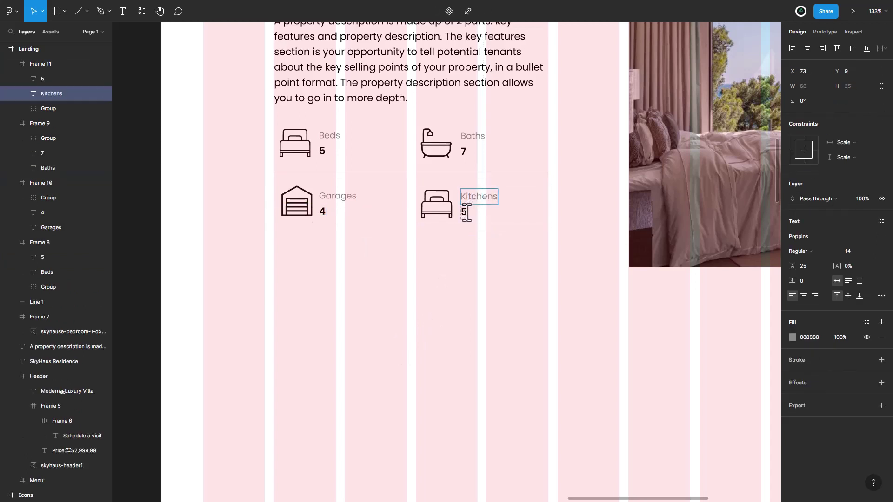
double_click(466, 213)
text(2)
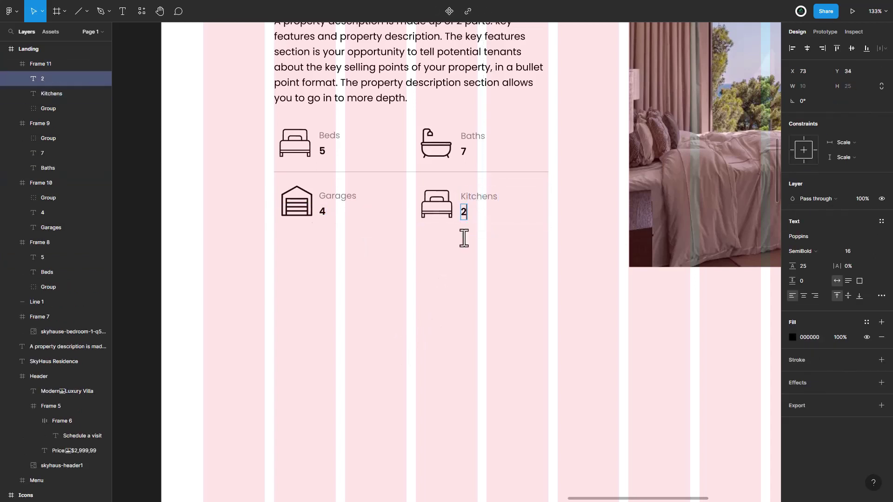
key(Escape)
scroll(293, 269, down, 5)
key(Escape)
Copy the coffee-cup icon from the Icons frame, discarding an incomplete first paste.
drag(229, 231, 498, 305)
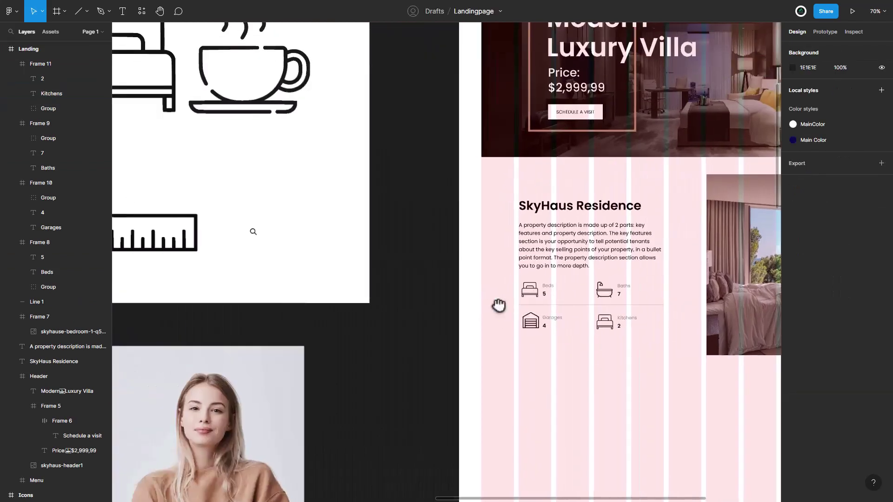
drag(354, 175, 462, 175)
click(411, 163)
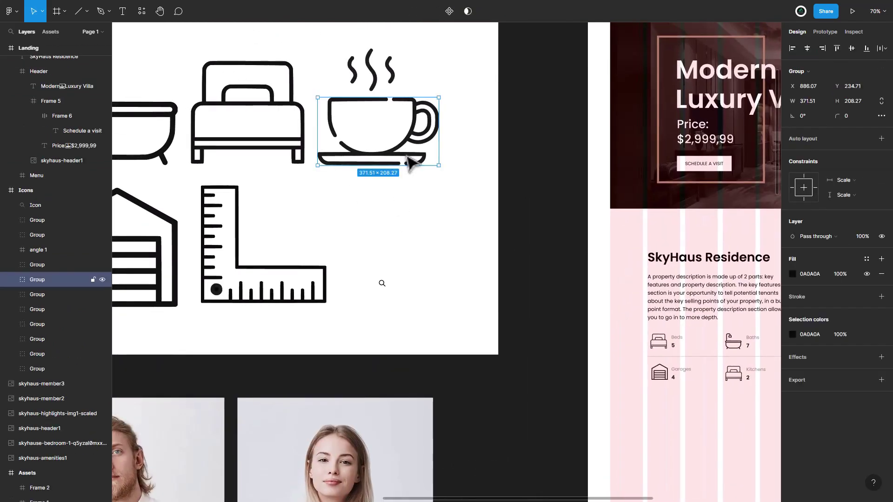
shift+click(371, 70)
shift+click(390, 70)
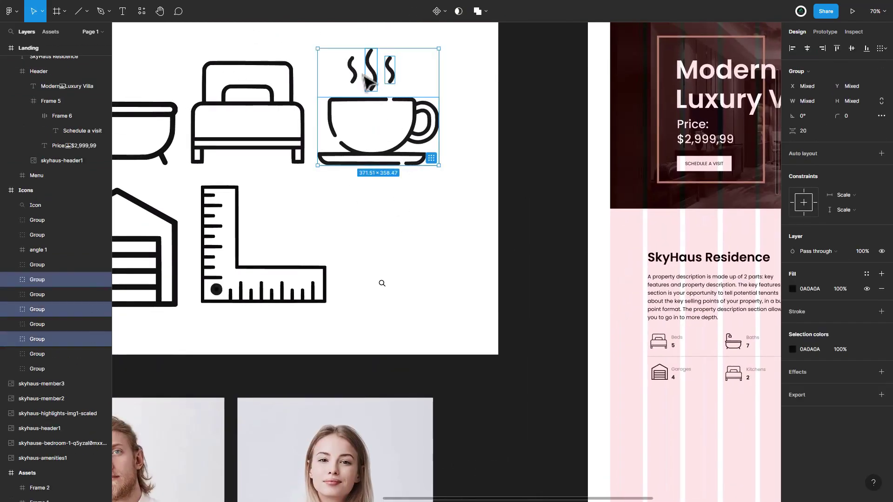
shift+click(354, 77)
click(542, 383)
scroll(384, 213, down, 5)
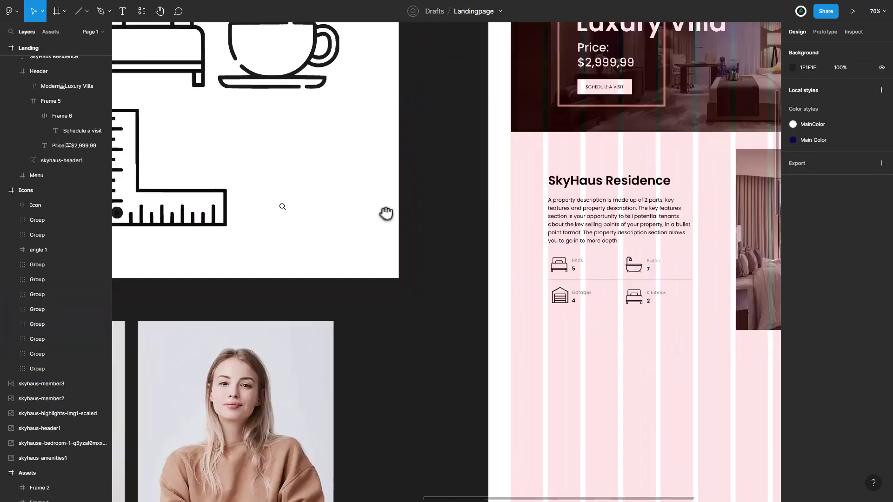
scroll(560, 259, right, 5)
scroll(530, 237, down, 2)
key(ctrl+v)
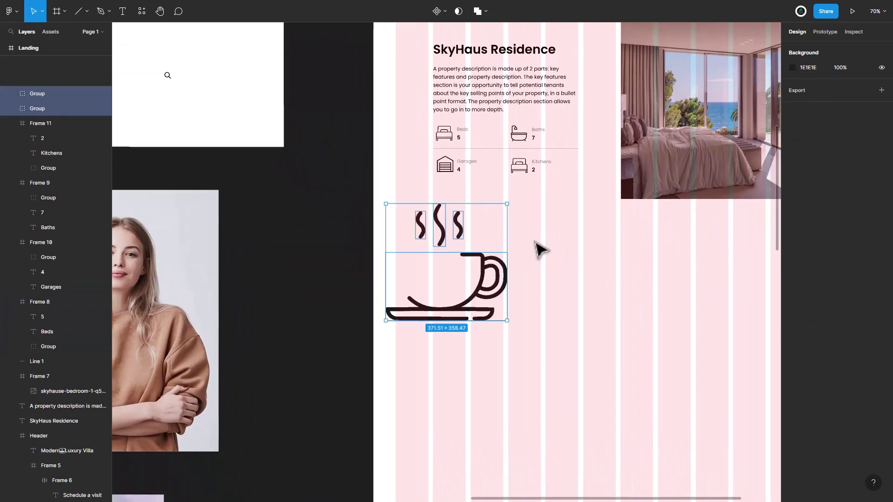
key(Delete)
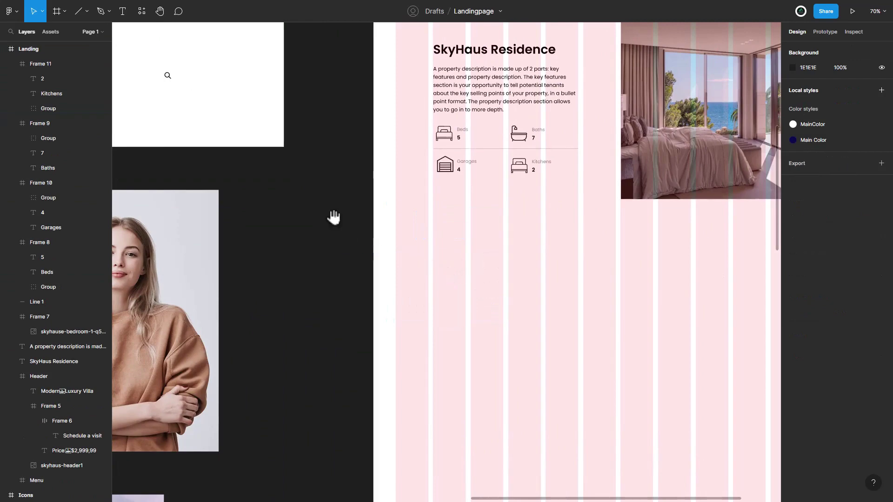
Copy the full coffee cup with its steam and scale the paste to about 45 px.
drag(333, 215, 558, 408)
scroll(517, 384, up, 3)
drag(503, 274, 352, 124)
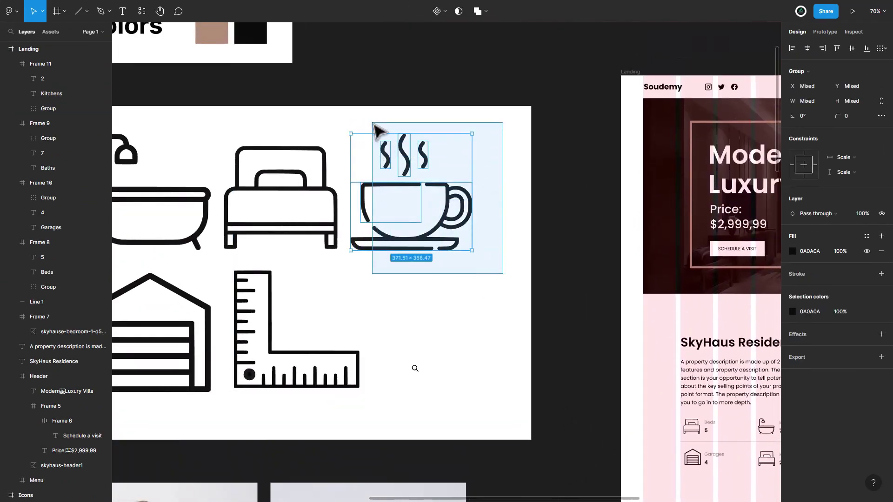
click(584, 442)
scroll(524, 366, down, 5)
scroll(524, 367, right, 6)
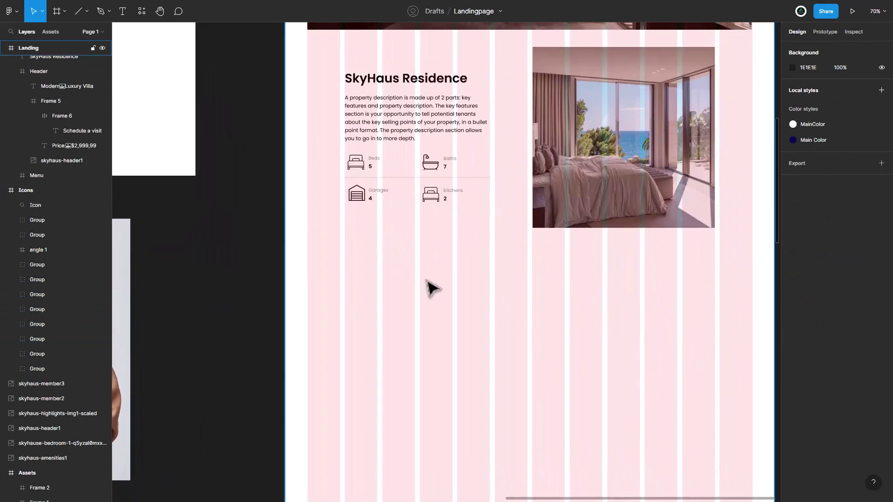
key(ctrl+v)
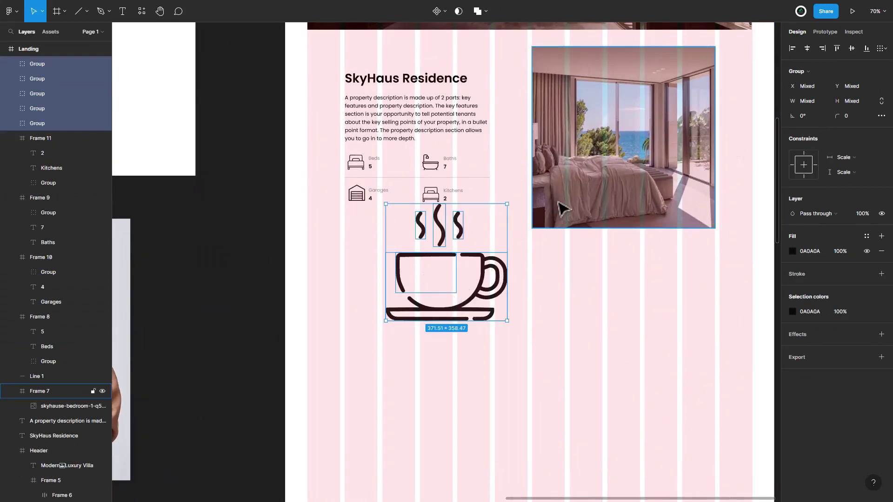
drag(507, 204, 414, 293)
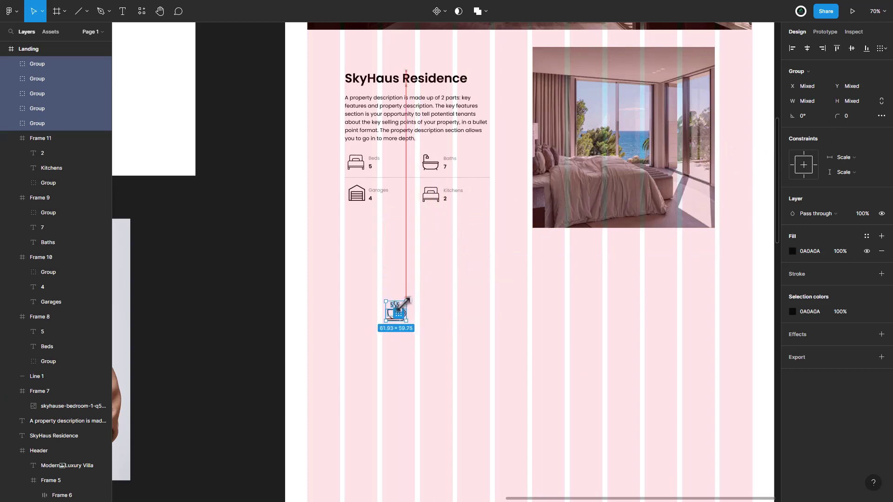
drag(414, 293, 403, 305)
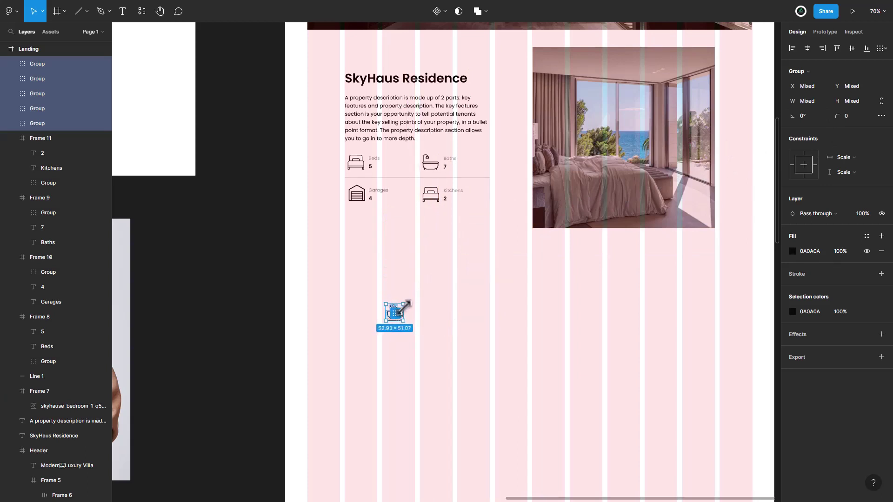
click(432, 316)
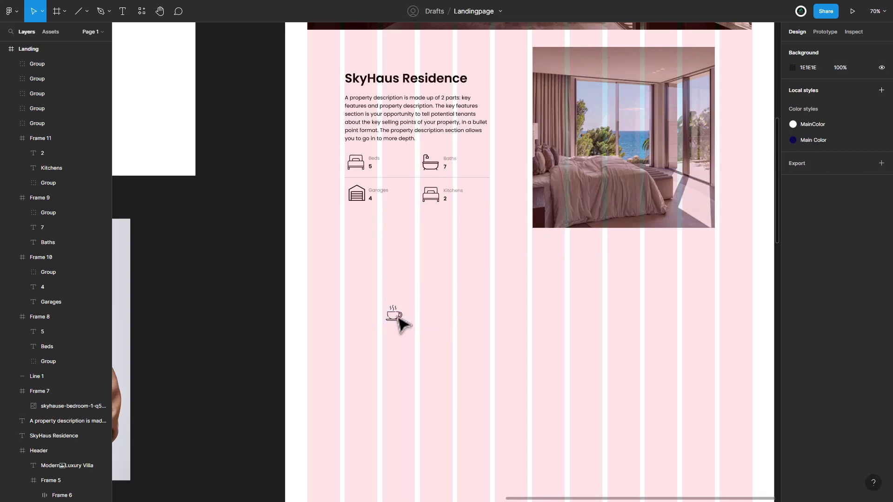
Swap the bed icon beside Kitchens 2 for the small coffee-cup icon.
drag(427, 298, 375, 339)
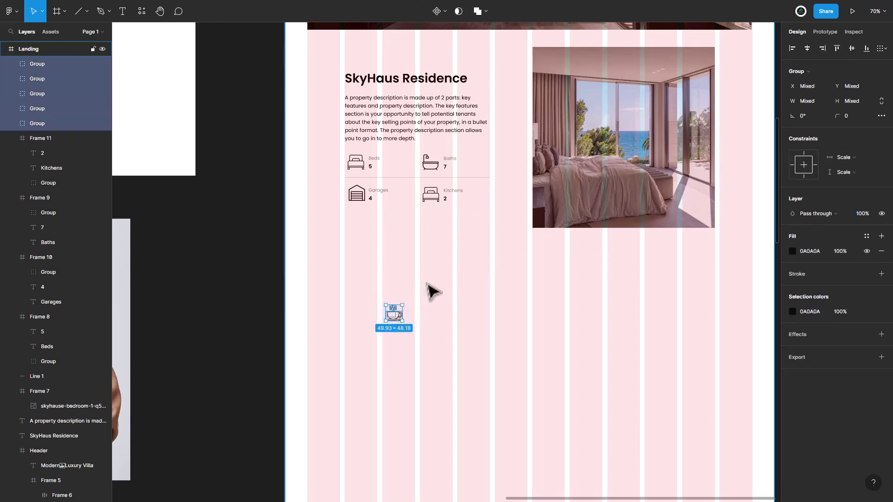
key(Delete)
double_click(435, 197)
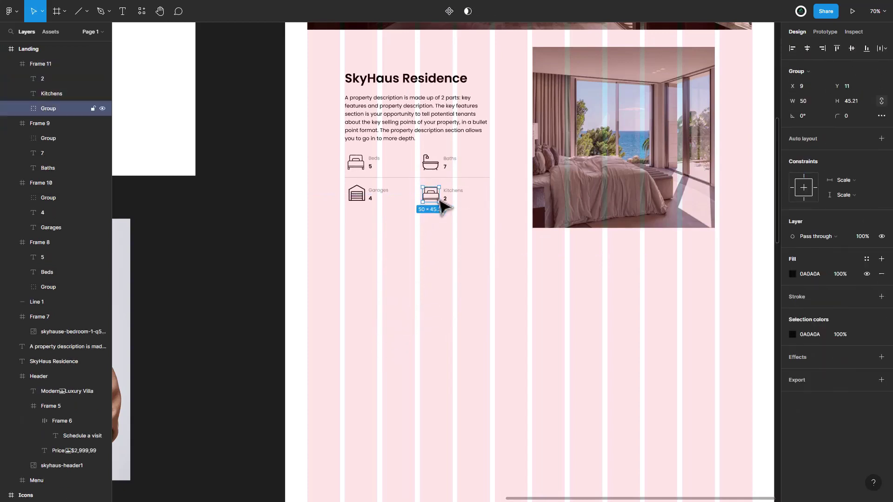
key(Delete)
key(ctrl+v)
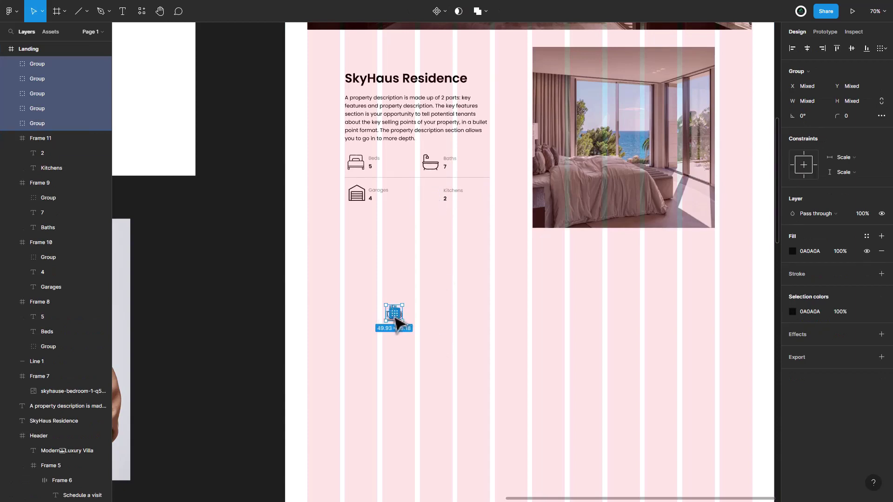
mouse_move(395, 315)
mouse_down()
mouse_move(440, 201)
mouse_move(401, 304)
mouse_up()
ctrl+scroll(442, 207, up, 5)
ctrl+scroll(434, 255, up, 5)
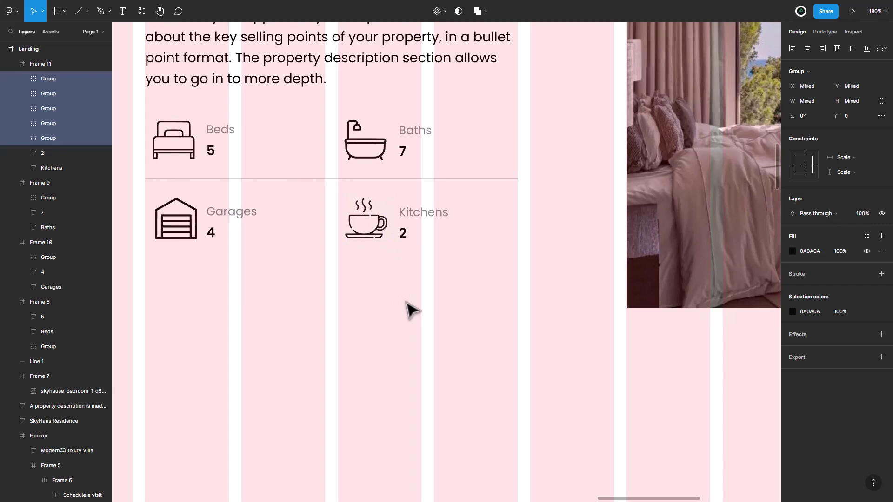
click(409, 309)
Scroll back over the SkyHaus section to review the four feature cards.
ctrl+scroll(453, 372, down, 3)
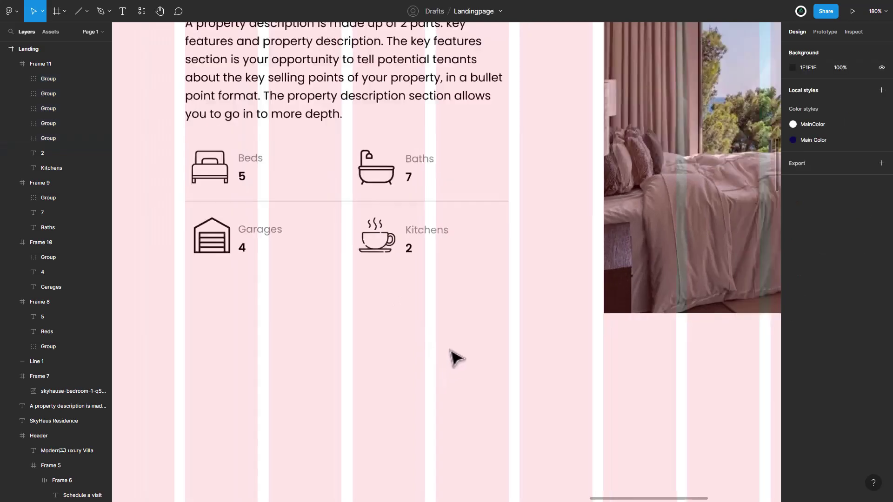
ctrl+scroll(455, 362, down, 3)
drag(484, 365, 425, 274)
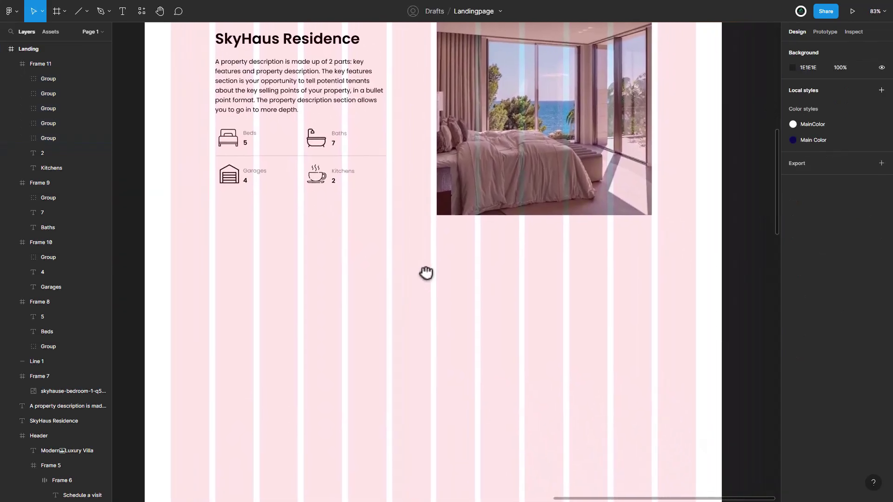
scroll(392, 261, down, 2)
scroll(346, 223, down, 2)
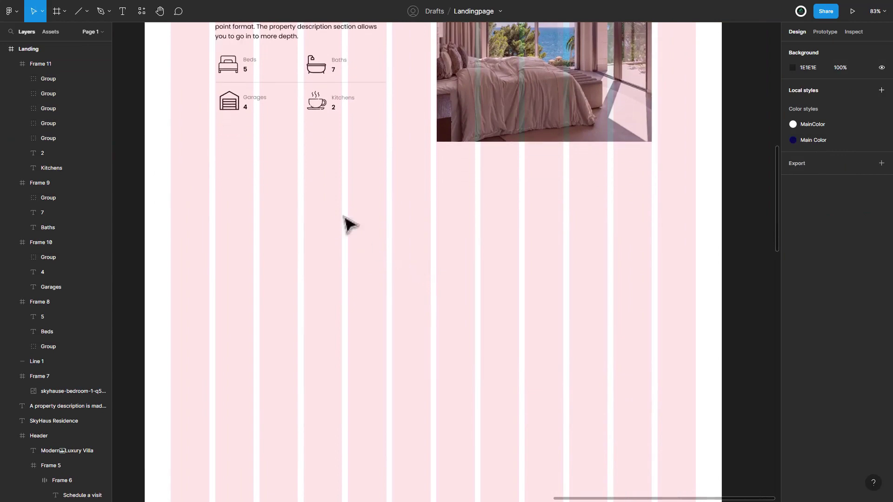
scroll(279, 223, up, 3)
scroll(285, 231, up, 3)
Duplicate the SkyHaus Residence heading below the stats and retype it as Property Highlights.
click(284, 207)
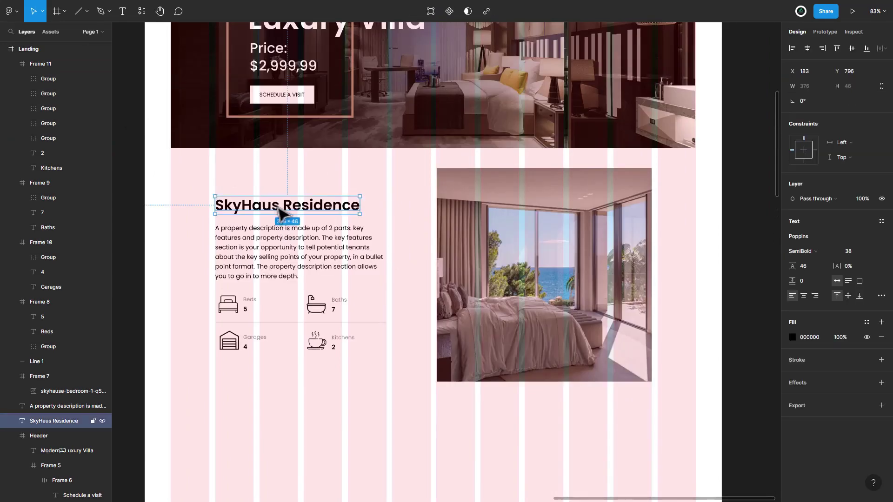
drag(282, 235, 289, 447)
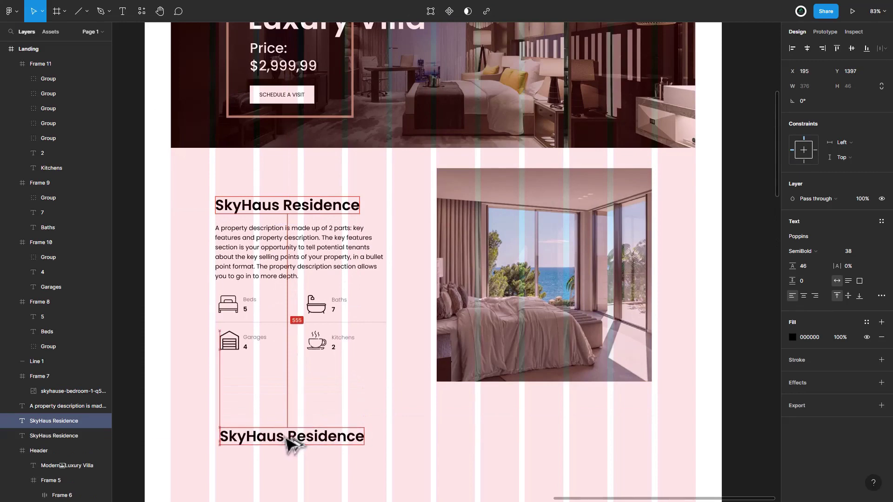
double_click(287, 444)
text(Property)
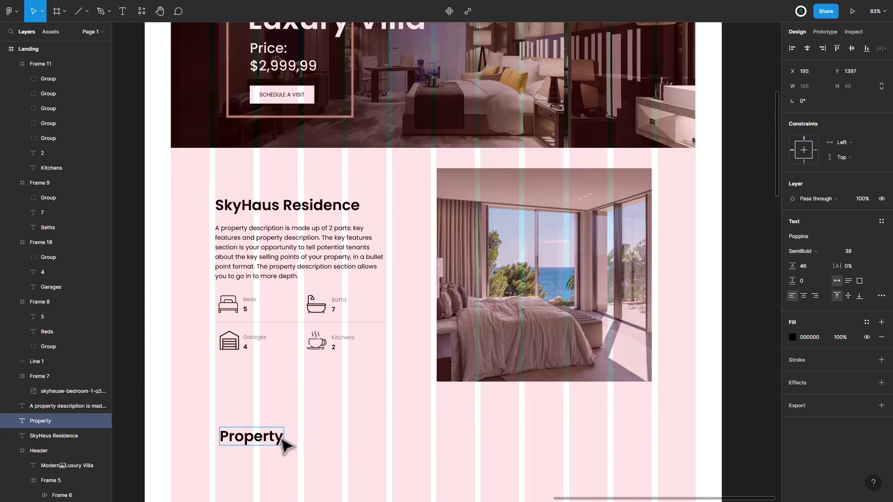
text( Highlights)
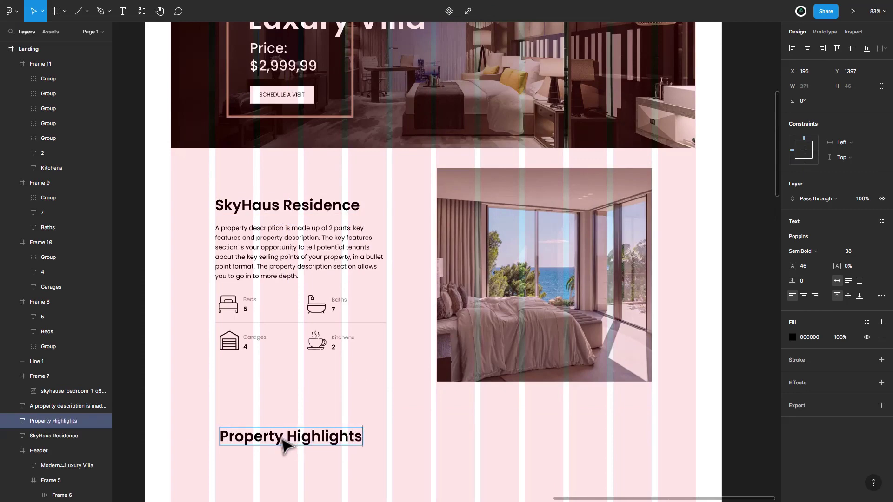
Copy the description paragraph below the bedroom photo and widen it to 560.
double_click(261, 257)
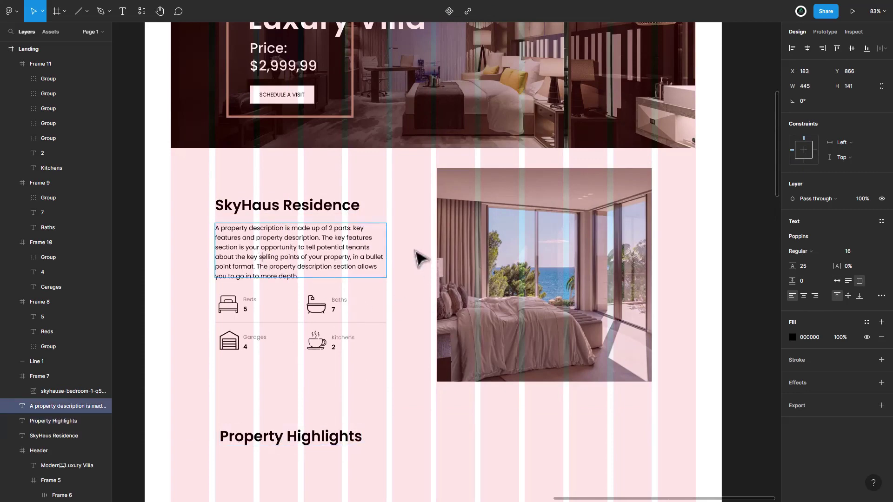
key(Escape)
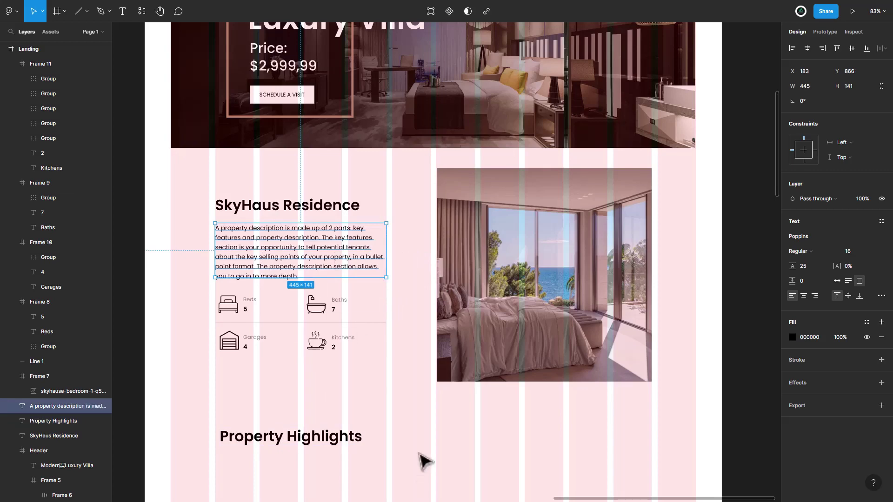
click(424, 424)
key(ctrl+v)
drag(334, 265, 553, 457)
scroll(632, 425, down, 1)
scroll(633, 425, down, 3)
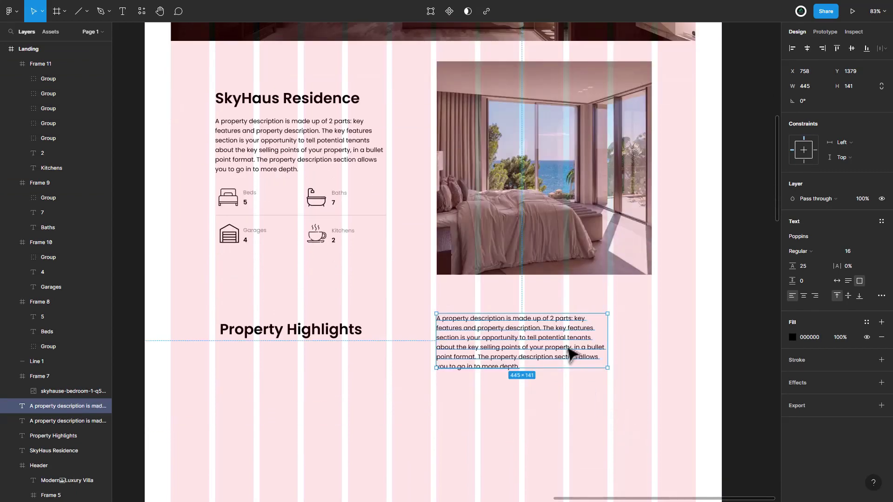
drag(608, 335, 656, 335)
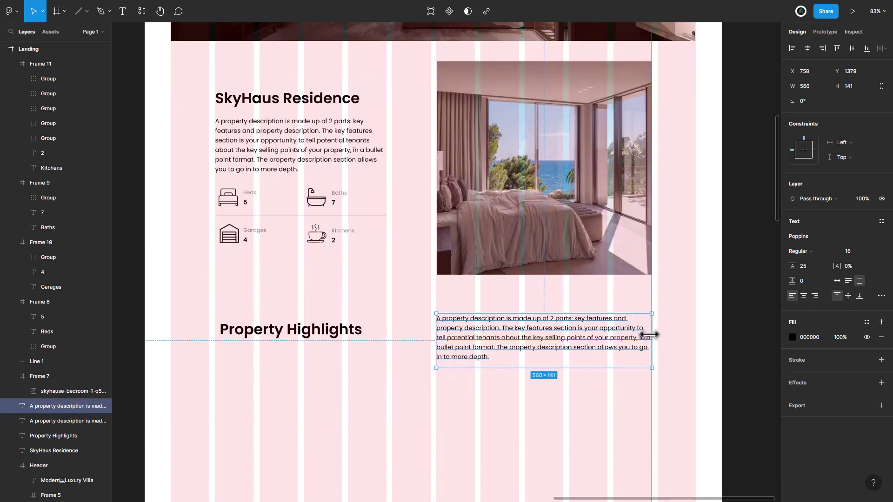
Delete the text from 'about' through 'depth.' so the paragraph ends at 'tenants.'.
double_click(512, 352)
click(486, 357)
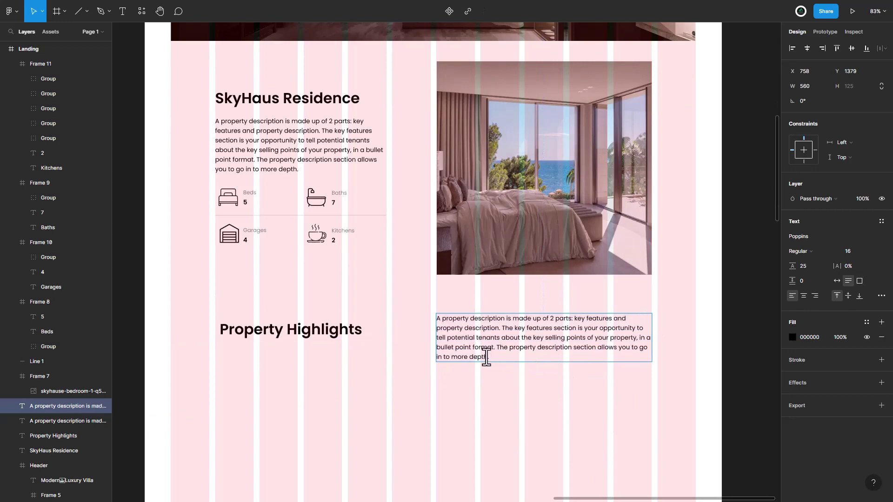
drag(488, 357, 506, 339)
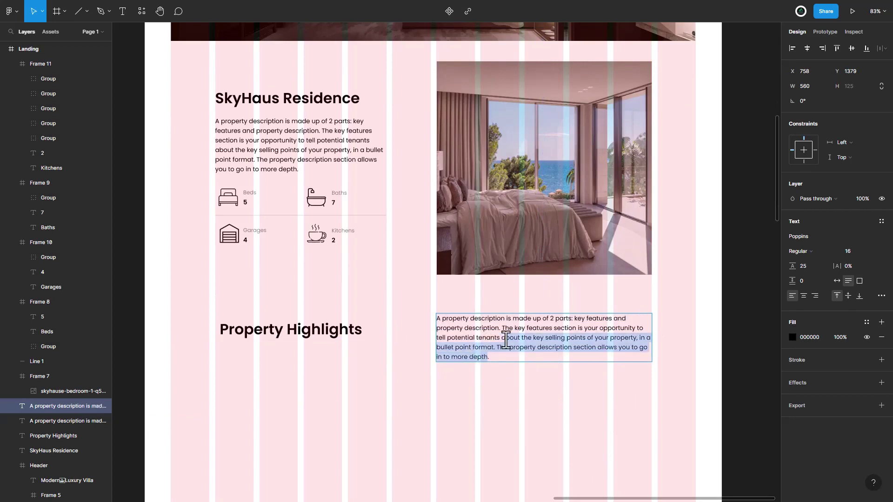
key(BackSpace)
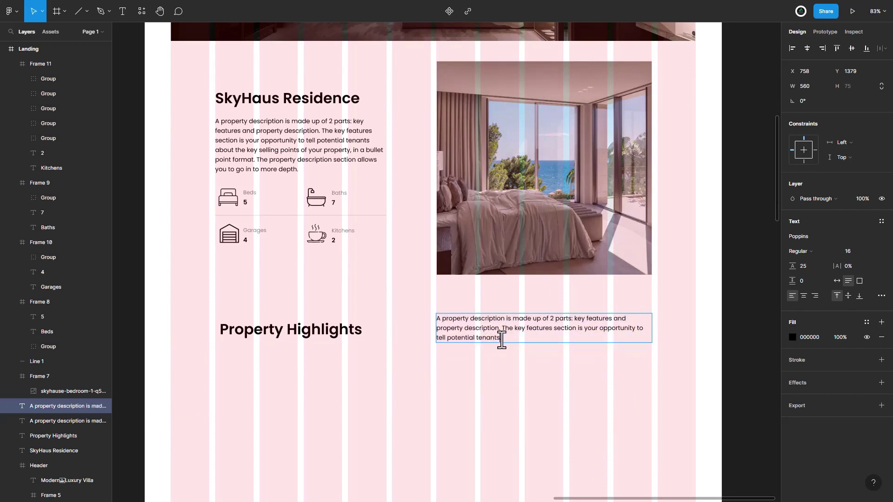
key(Escape)
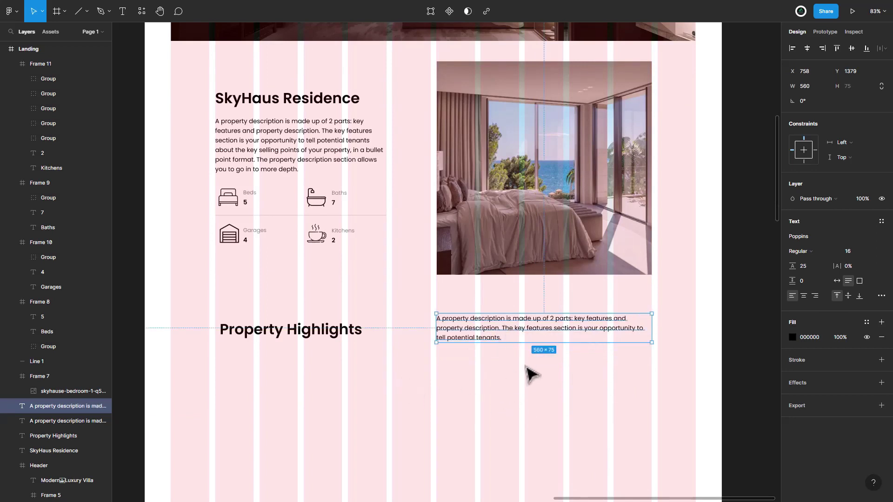
Scroll through the page to review the trimmed Property Highlights paragraph.
scroll(545, 400, down, 1)
scroll(545, 400, down, 1)
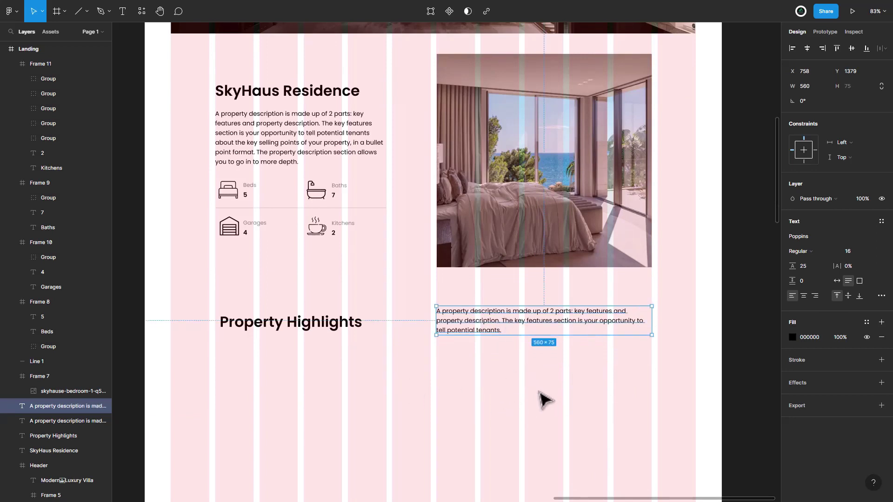
scroll(545, 400, down, 1)
scroll(545, 400, down, 2)
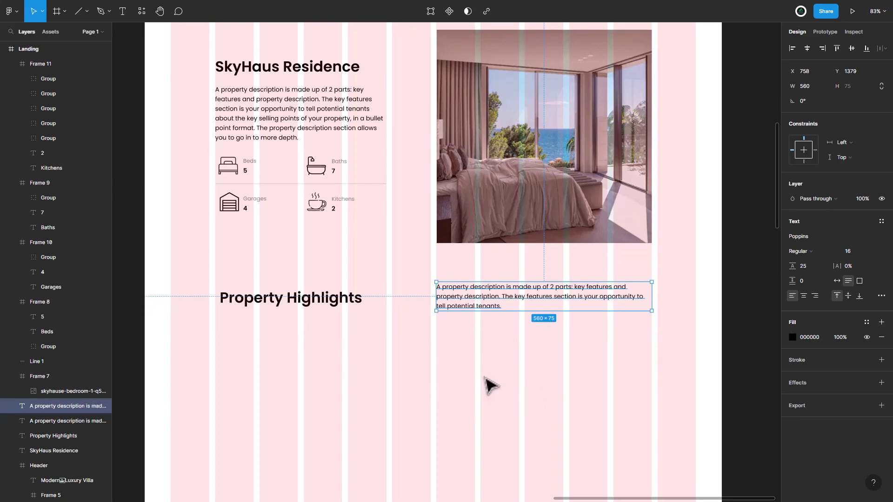
scroll(530, 390, up, 3)
scroll(530, 390, up, 1)
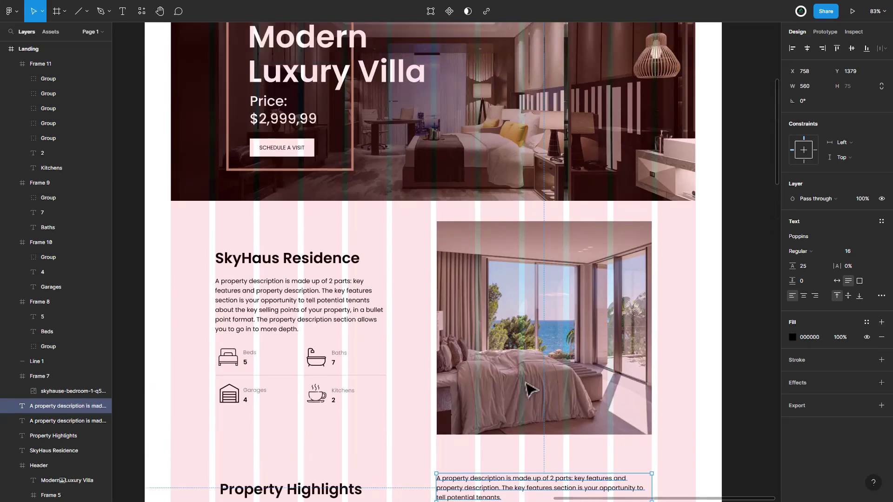
scroll(530, 390, up, 5)
scroll(530, 390, down, 3)
scroll(530, 390, down, 1)
scroll(526, 387, down, 5)
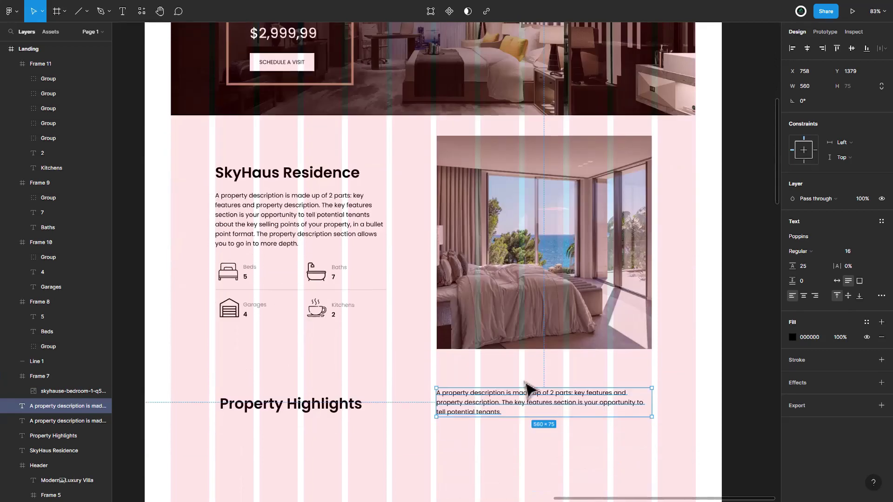
scroll(526, 386, down, 4)
click(505, 379)
scroll(498, 364, down, 2)
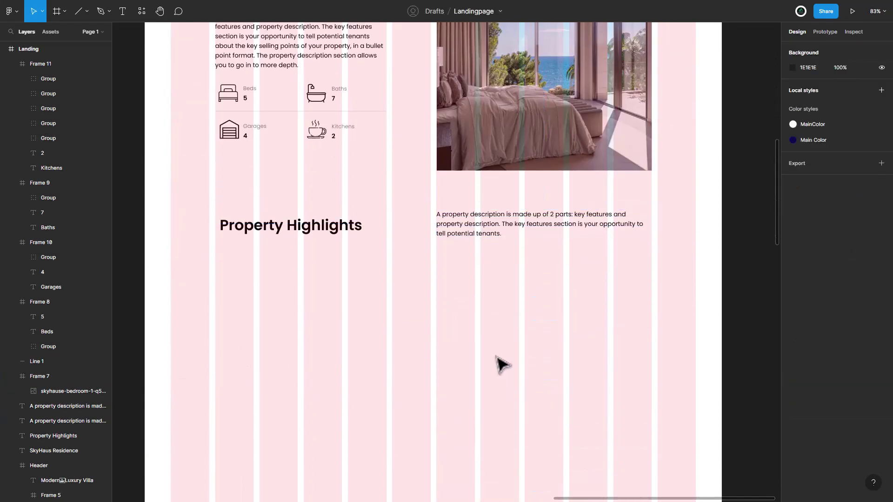
Draw a 373×403 frame beneath the Property Highlights heading.
click(55, 12)
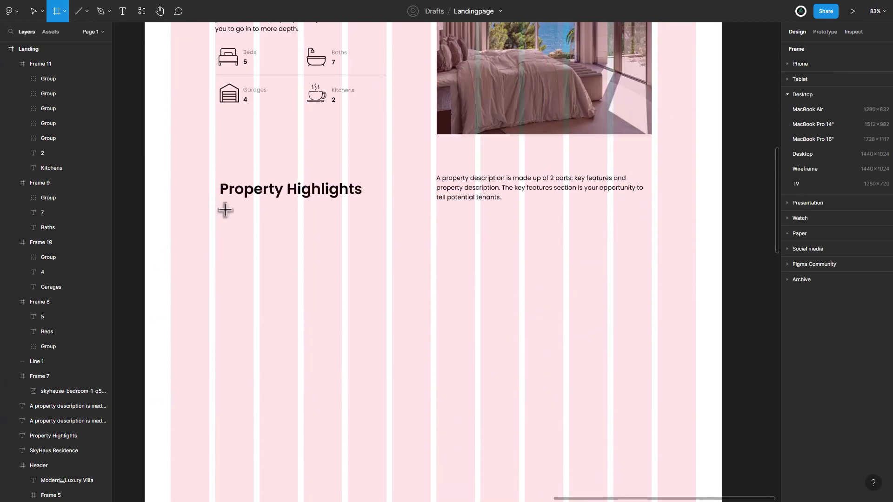
drag(215, 206, 361, 359)
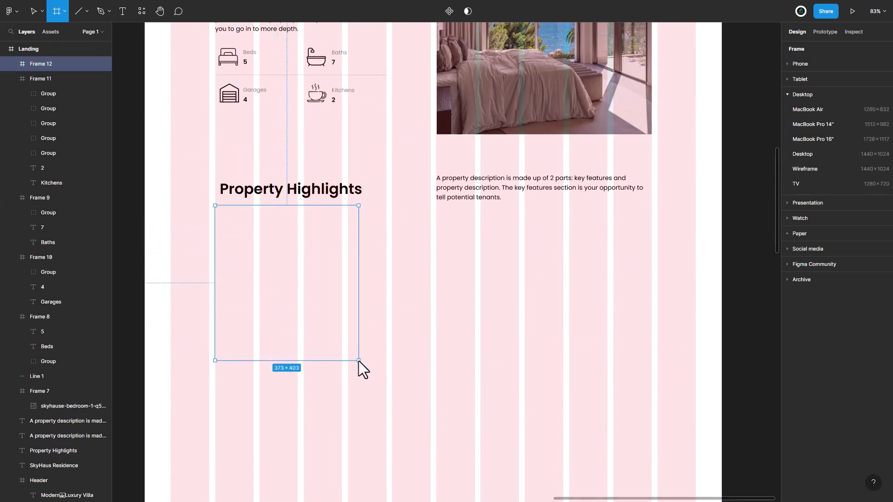
drag(361, 359, 359, 361)
scroll(313, 412, down, 5)
click(195, 350)
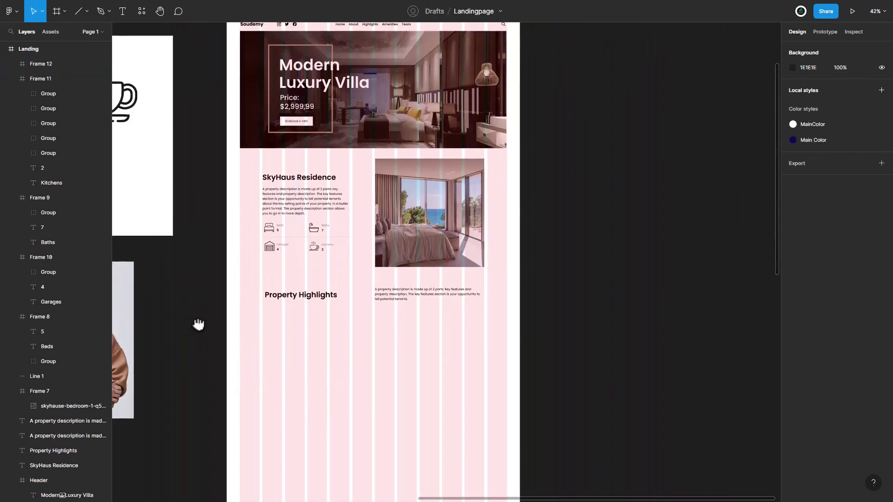
Paste the sea-and-cliff stock photo into the new empty frame.
mouse_move(197, 322)
mouse_down()
mouse_move(460, 339)
mouse_move(446, 191)
mouse_up()
scroll(446, 191, down, 5)
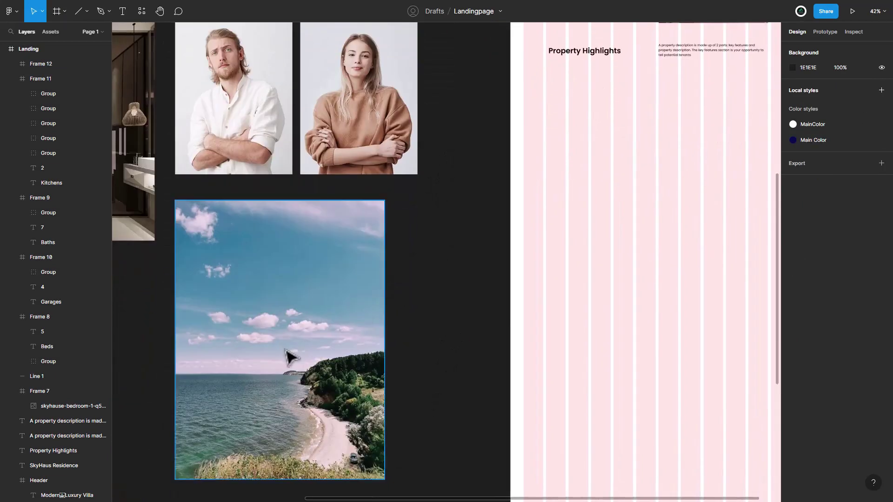
click(300, 347)
click(577, 121)
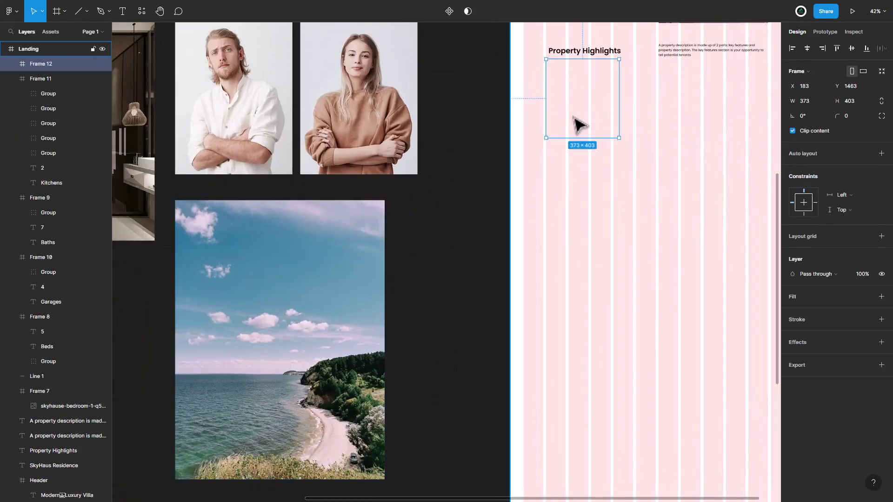
key(ctrl+v)
Shrink the pasted photo to 363×484 and position it under the heading.
drag(729, 154, 636, 287)
drag(390, 104, 511, 264)
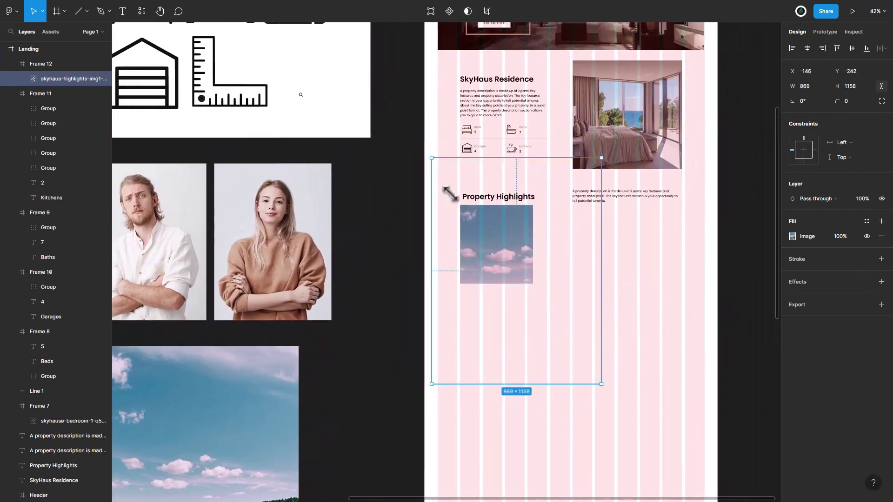
mouse_move(549, 316)
mouse_down()
mouse_move(451, 195)
mouse_move(460, 199)
mouse_up()
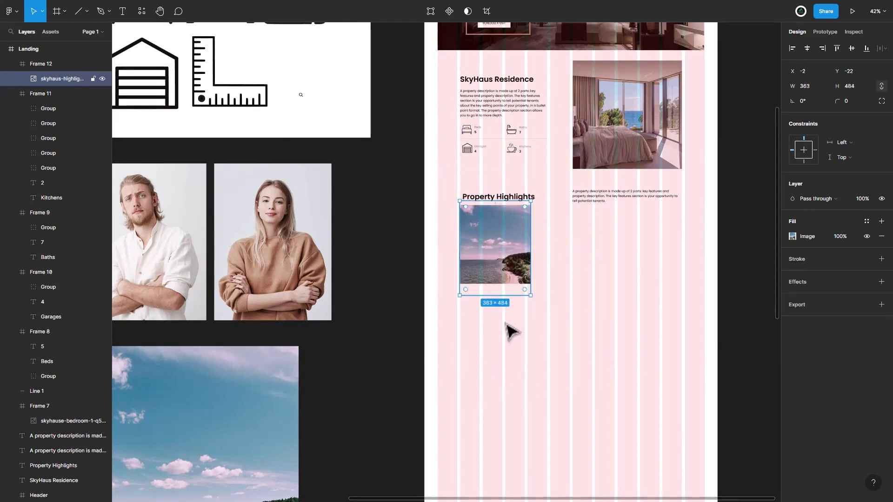
ctrl+scroll(510, 326, up, 2)
ctrl+scroll(511, 326, up, 3)
drag(595, 196, 607, 284)
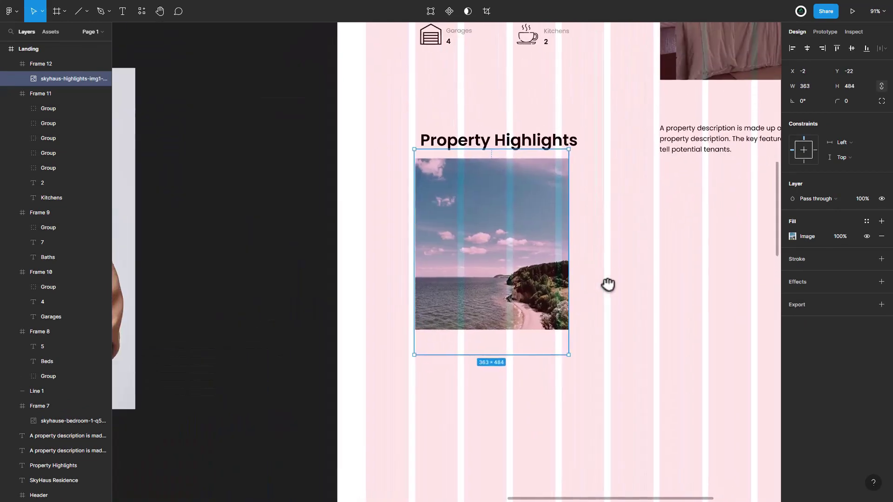
key(Up)
key(Up)
key(Up)
key(Up)
key(Up)
key(Up)
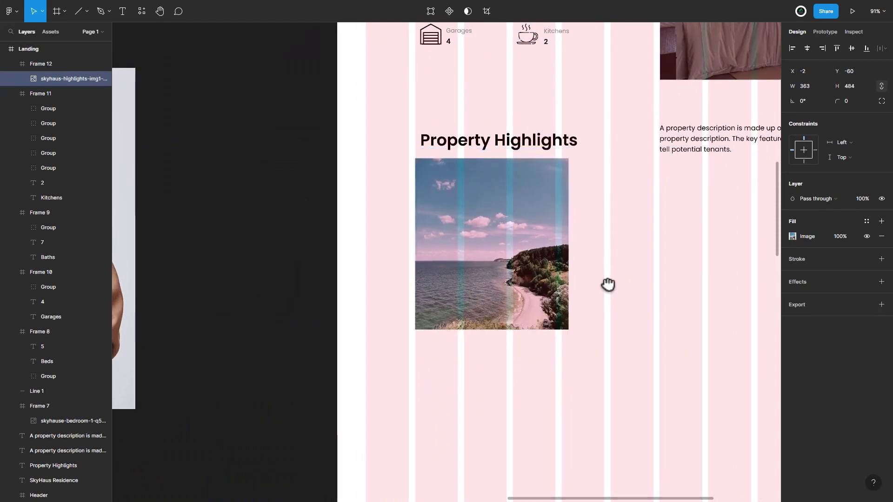
key(Up)
key(Up)
key(Up)
key(Up)
key(Up)
key(Up)
key(Down)
key(Down)
key(Down)
key(Down)
key(Down)
key(Down)
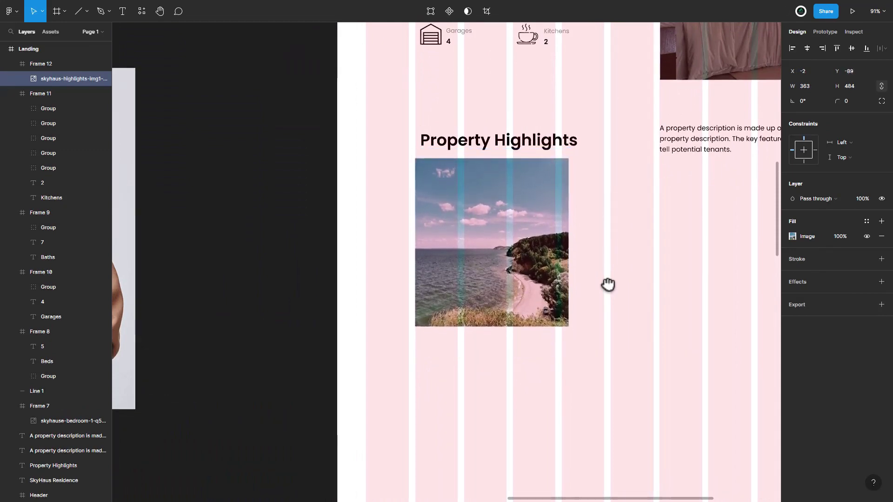
key(Down)
key(Down)
key(Down)
key(Down)
key(Down)
key(Down)
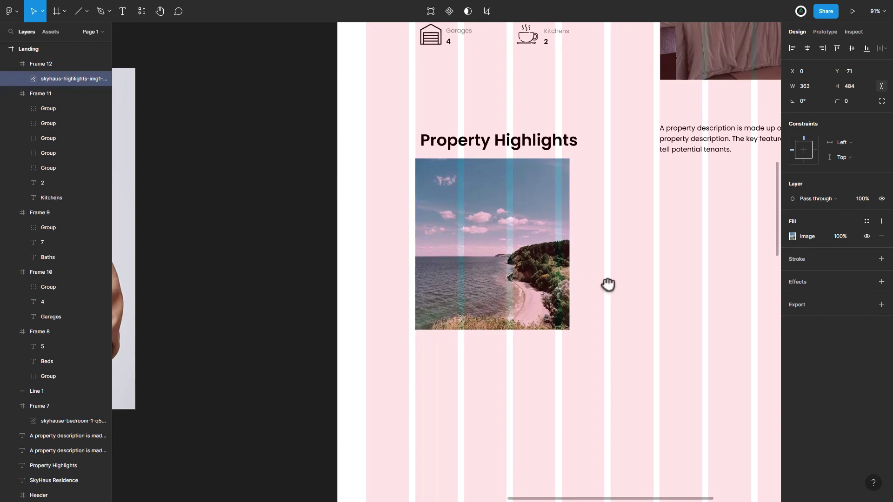
click(613, 289)
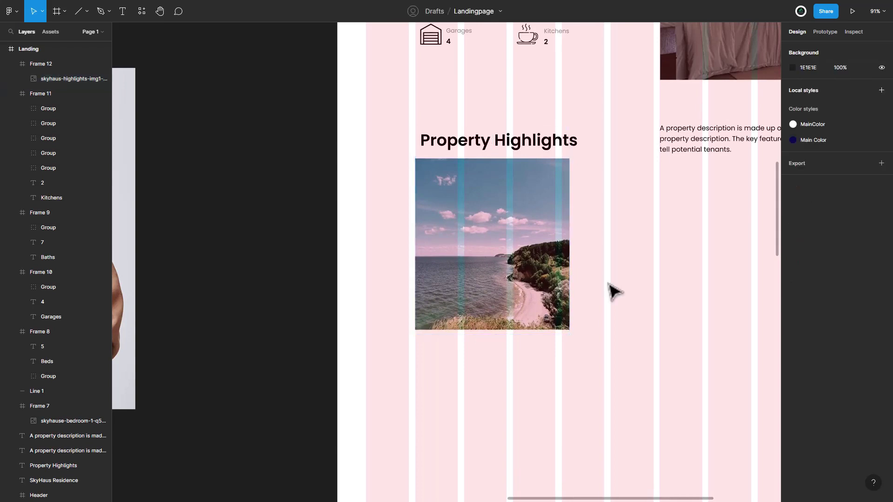
Resize the photo's frame to 375 wide by 450 tall.
click(483, 246)
drag(497, 330, 497, 352)
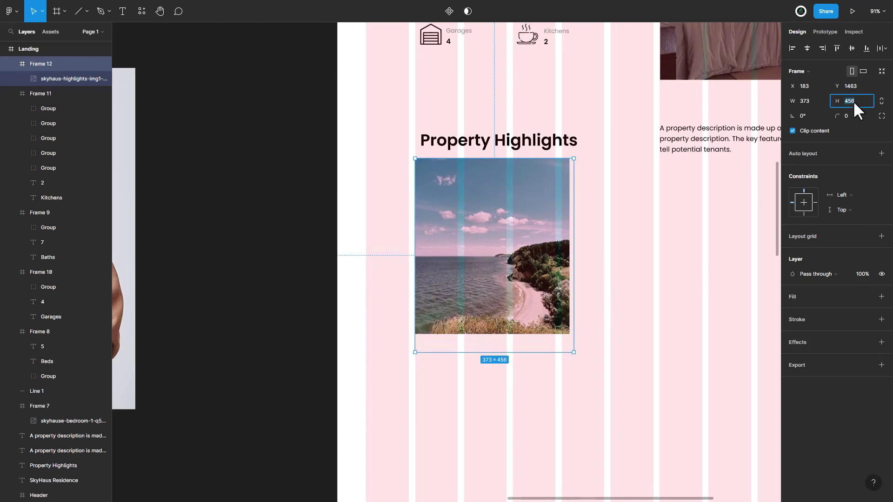
text(450)
key(Return)
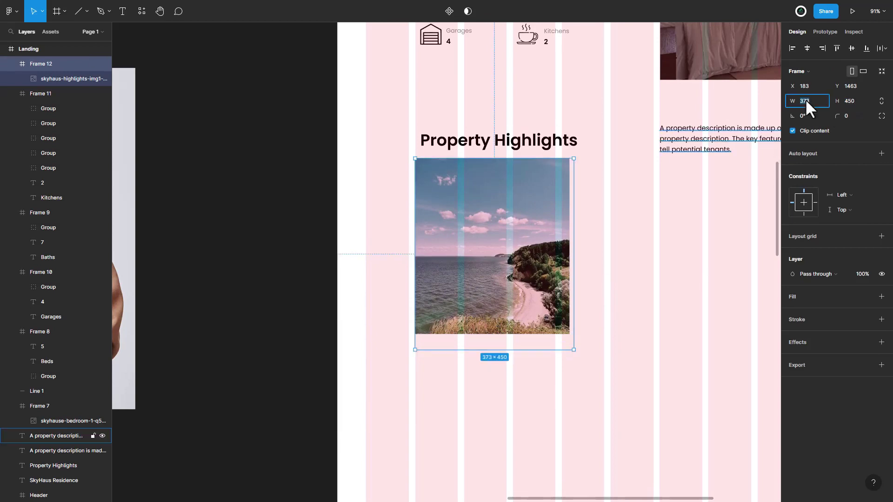
text(63)
key(Return)
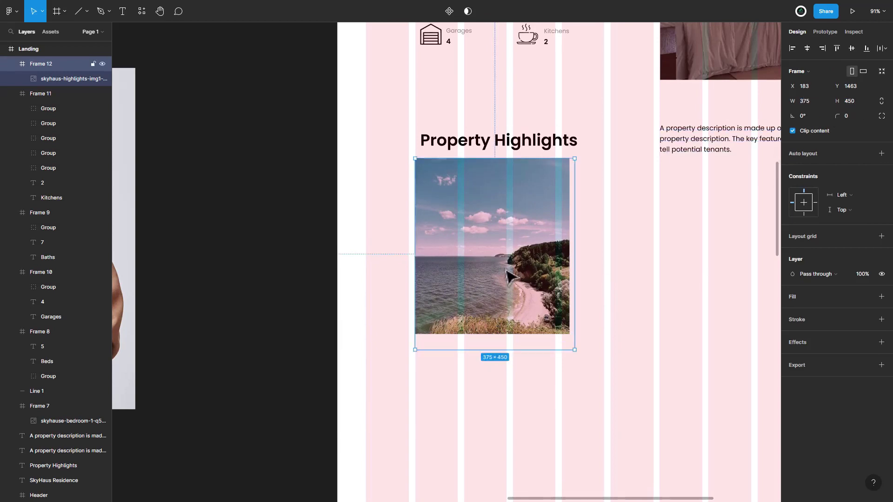
Enlarge the cliff photo to 393×524 so it fills the frame.
click(509, 277)
drag(569, 333, 586, 357)
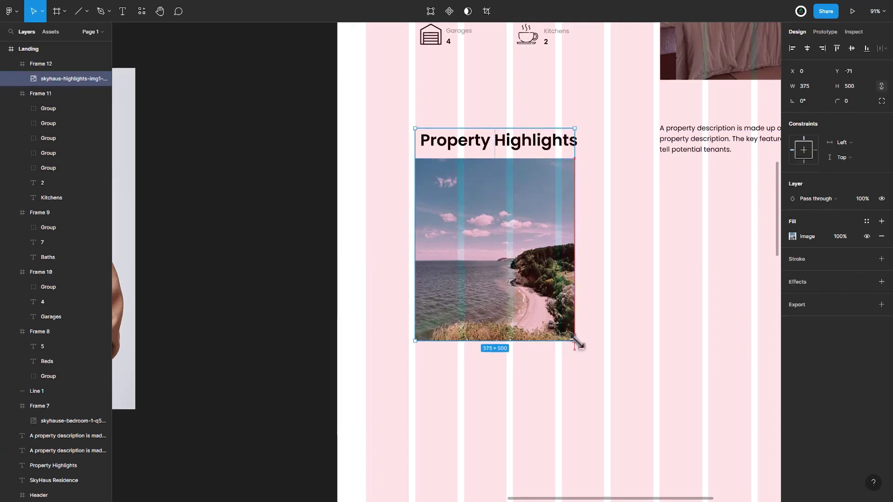
click(560, 383)
click(524, 275)
key(Escape)
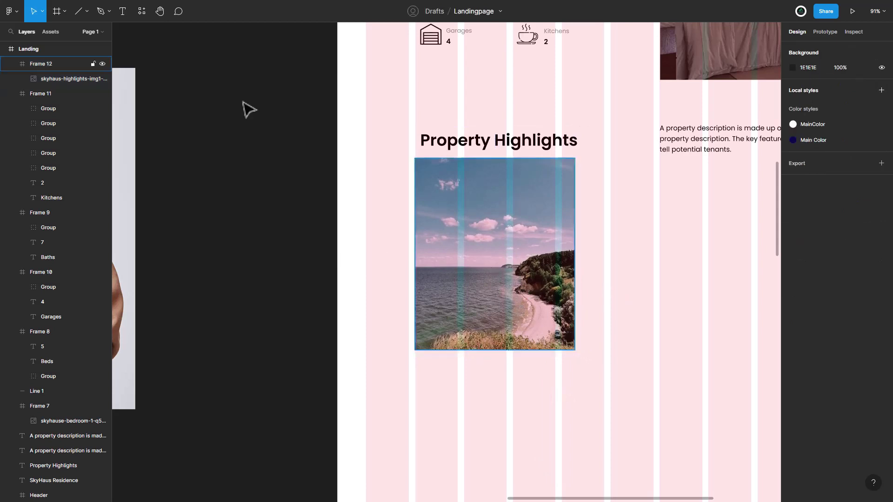
click(52, 11)
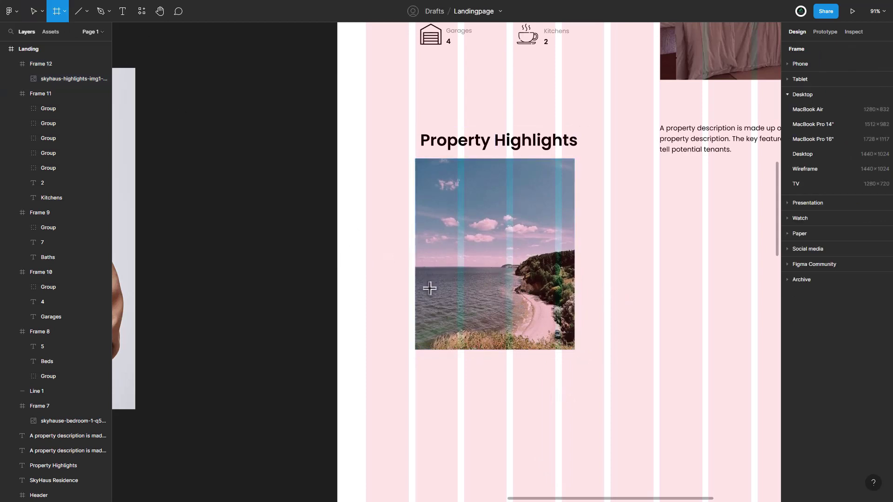
Draw a 308×104 white box over the photo with a background blur of 28.
drag(429, 287, 479, 308)
drag(551, 328, 559, 333)
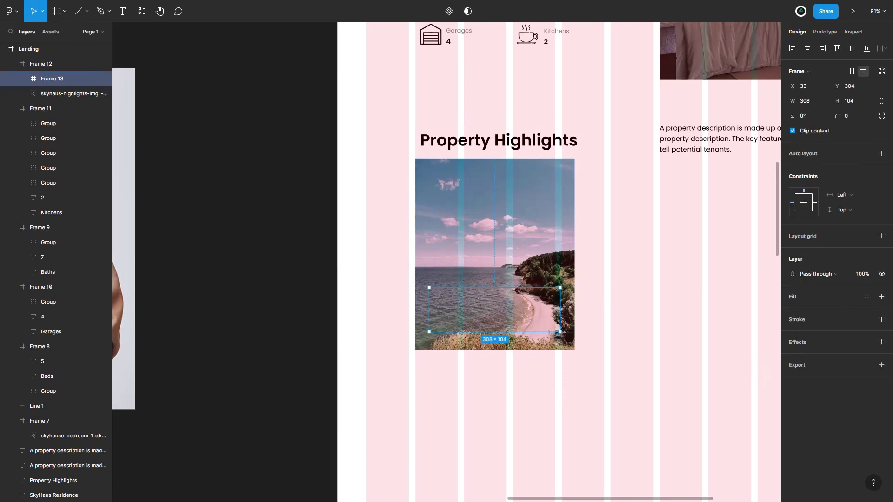
click(881, 296)
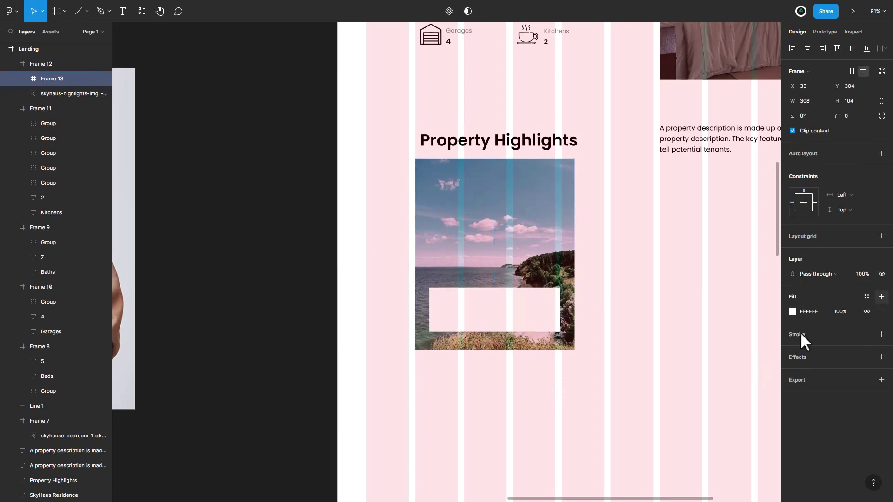
click(881, 357)
click(819, 372)
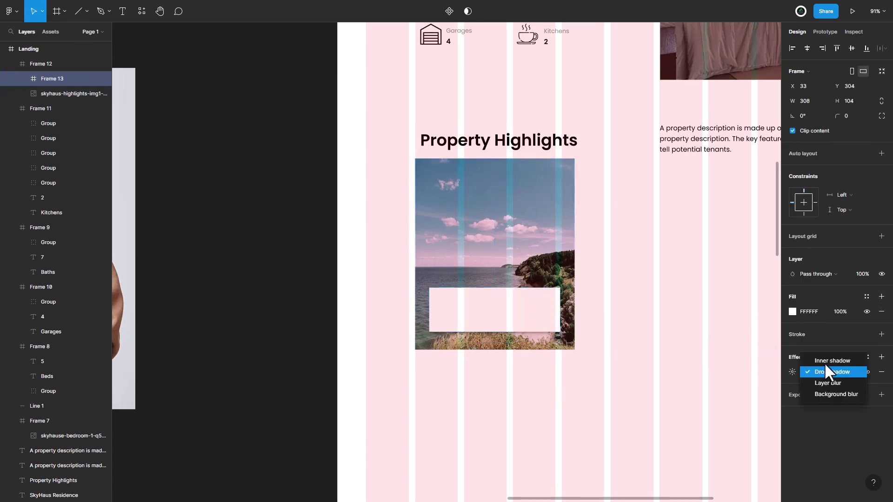
click(836, 394)
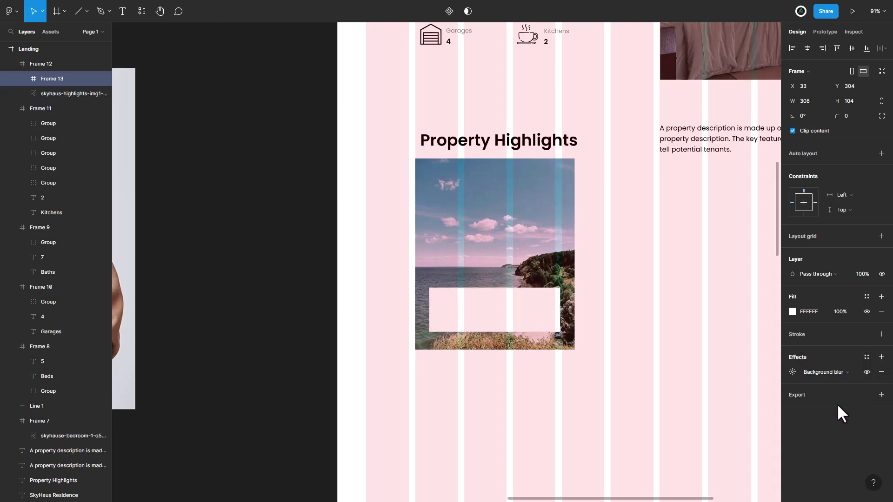
click(791, 372)
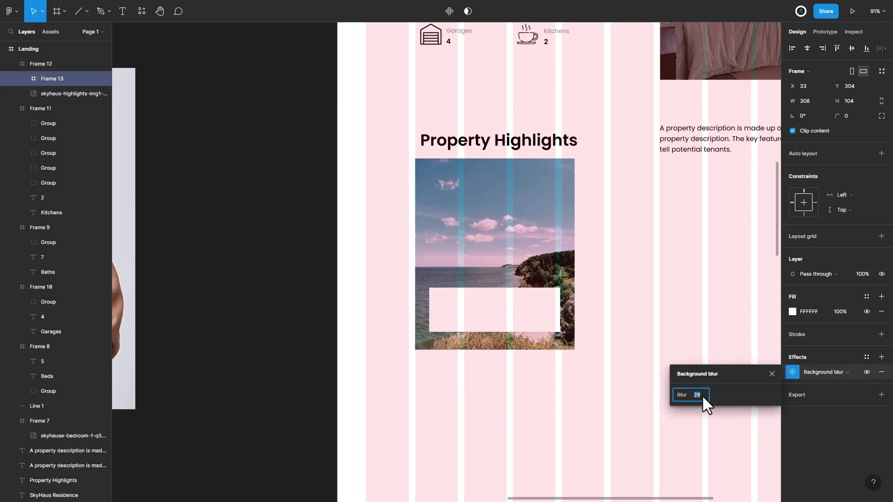
Move the blurred white box lower on the photo, to Y 318.
click(542, 398)
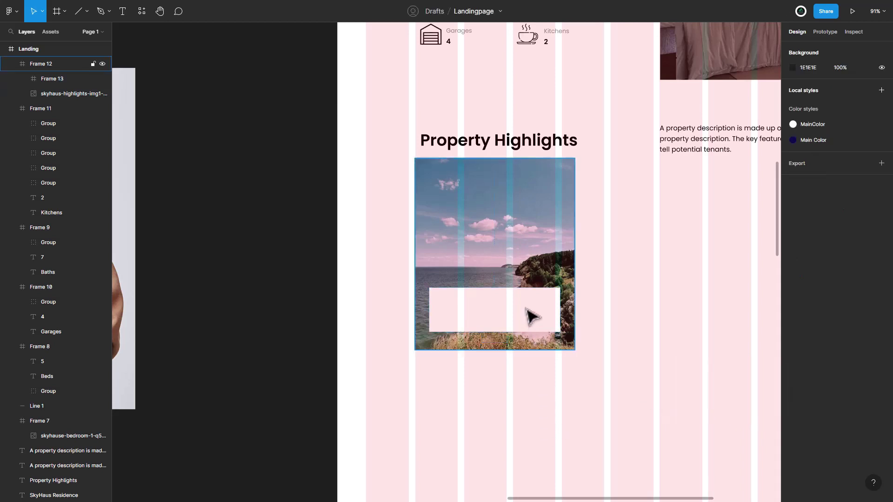
drag(533, 313, 527, 309)
key(Down)
key(Down)
key(Down)
key(Down)
key(Down)
key(Down)
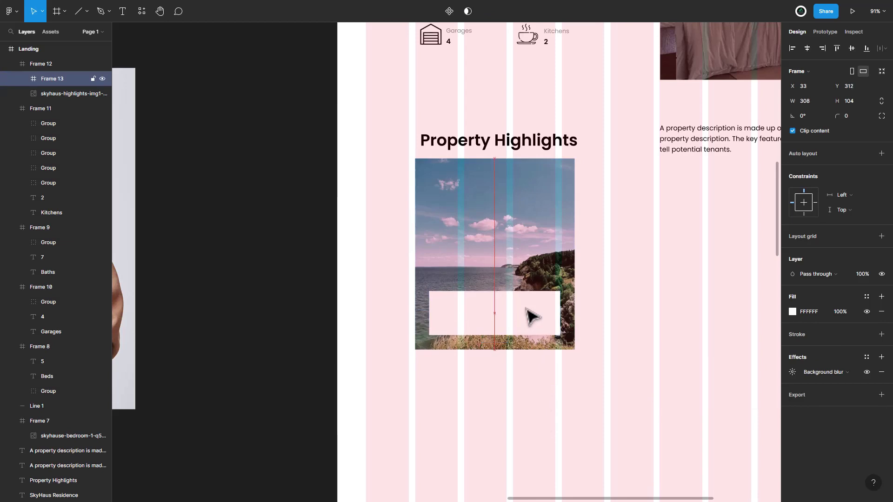
key(Down)
key(Down)
key(Down)
key(Down)
key(Down)
key(Down)
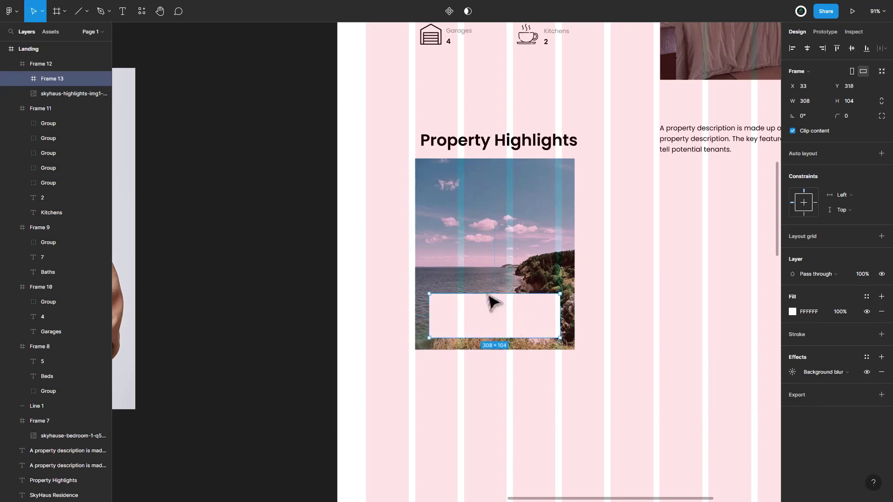
Add an 'Amazing View' label in Poppins SemiBold 22, centred horizontally near the card's top.
click(123, 11)
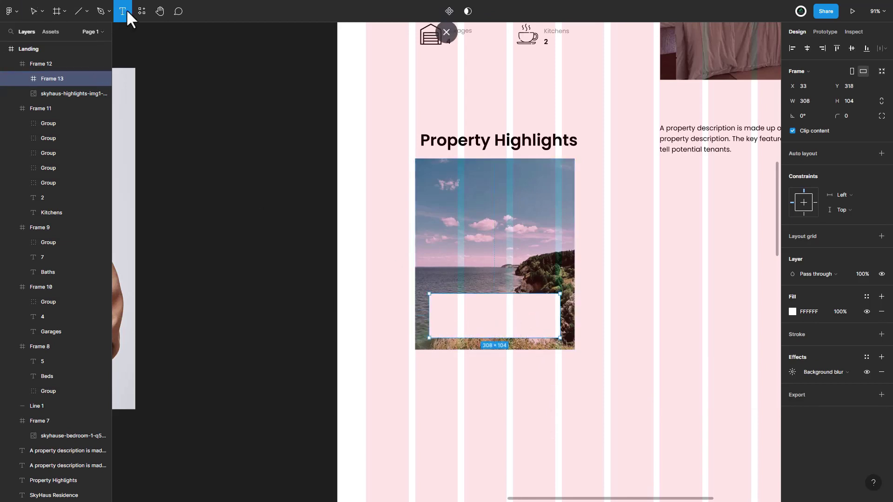
click(469, 307)
text(Amazing View)
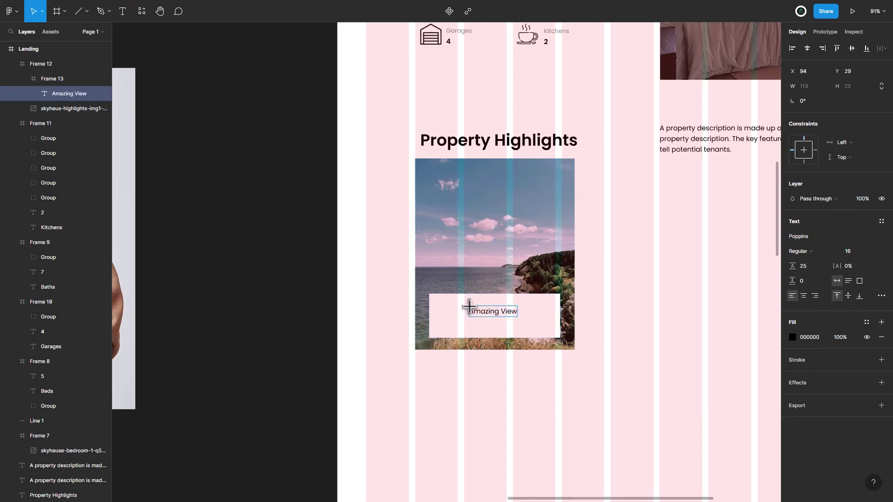
key(ctrl+a)
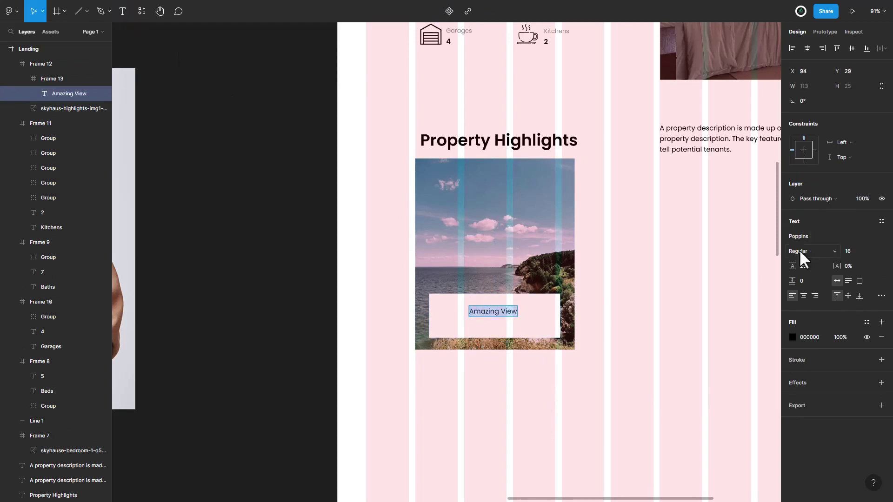
click(800, 251)
click(812, 271)
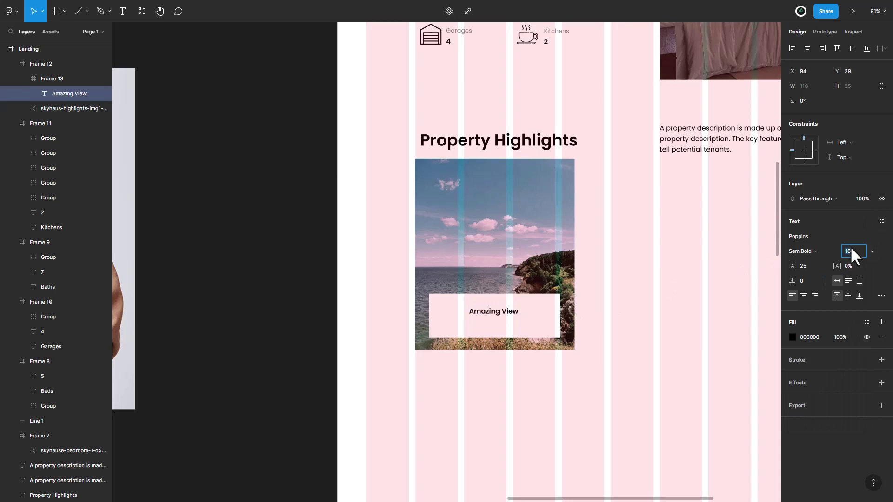
key(Up)
key(Up)
key(Up)
key(Up)
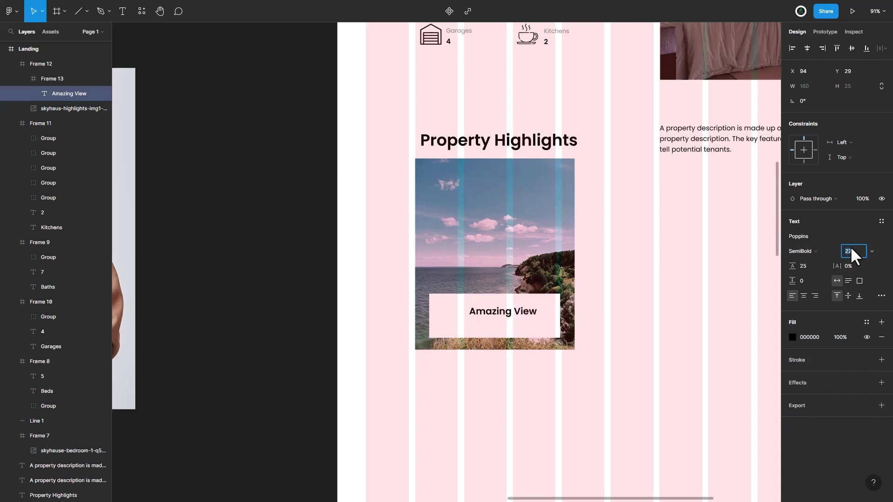
click(806, 46)
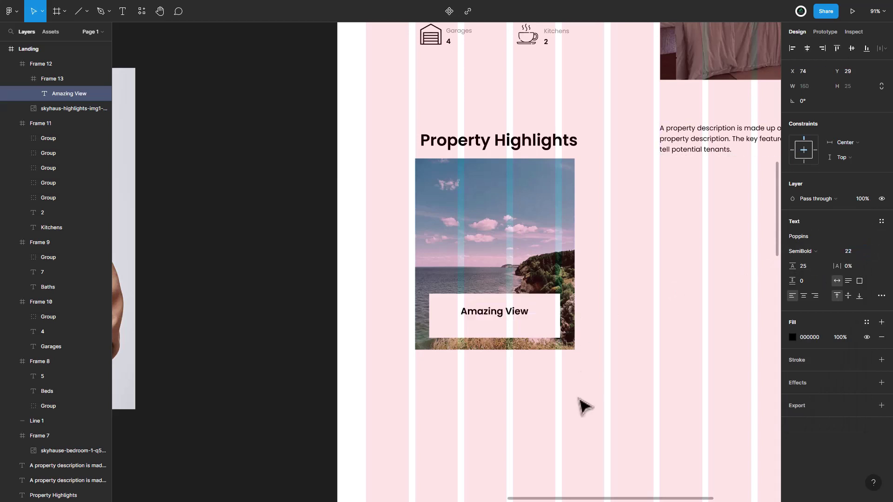
key(Escape)
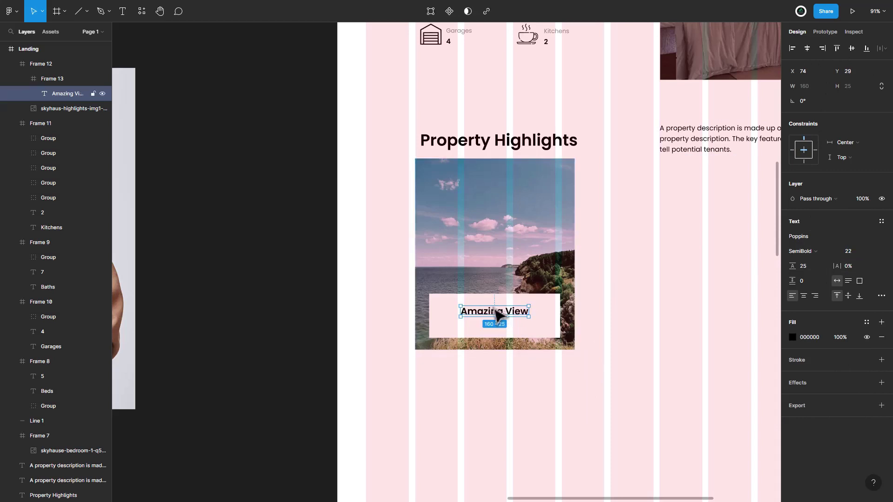
drag(497, 319, 497, 319)
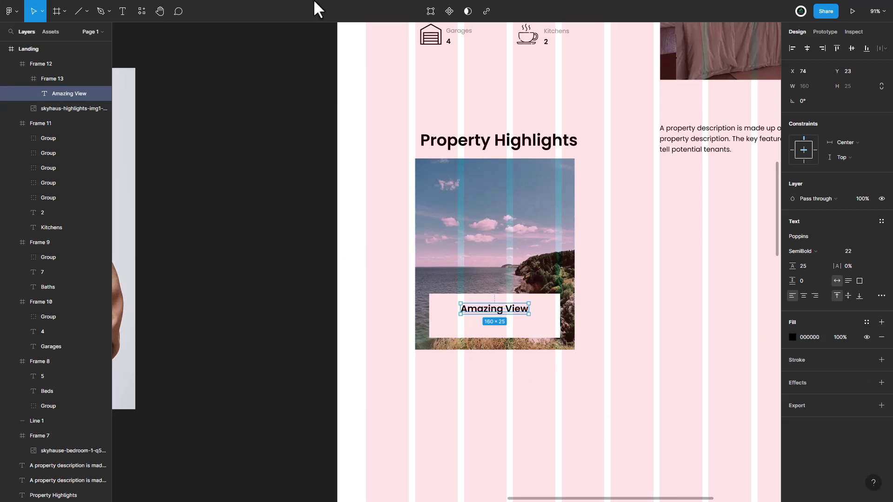
click(123, 13)
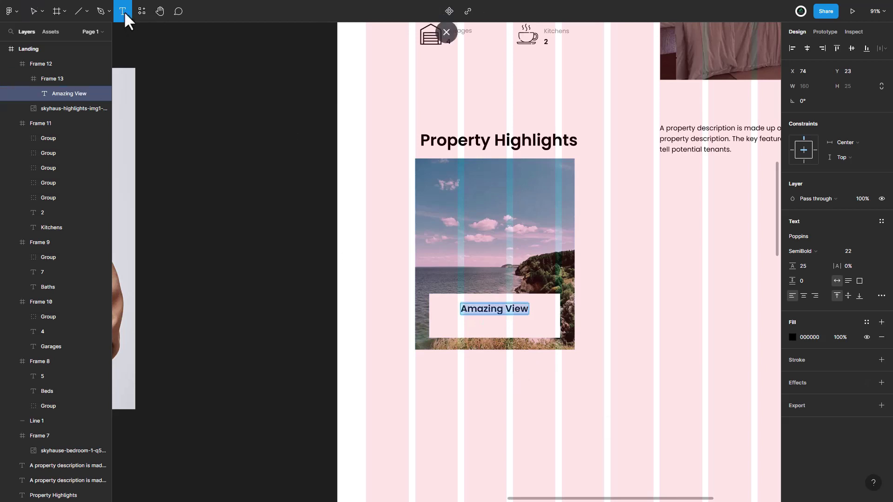
Add a two-line deck-tub view caption in Regular 14, centre-aligned and centred in the card.
click(460, 319)
text(the view is spectacla)
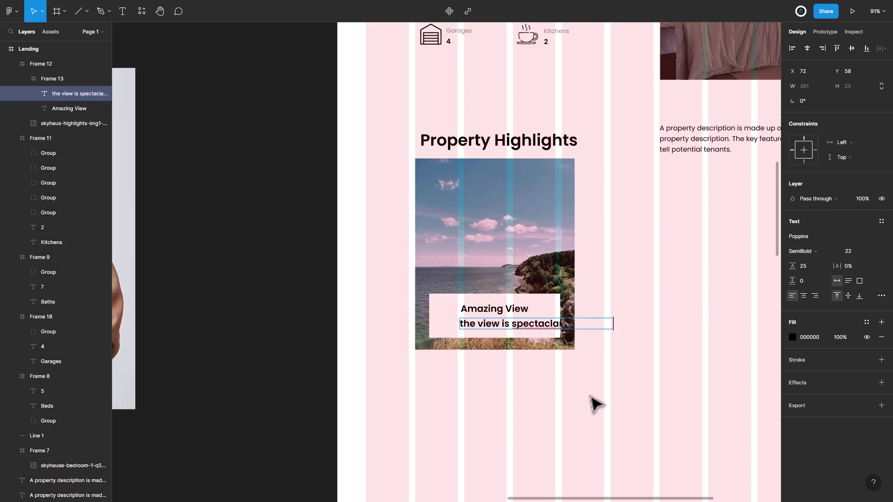
key(Return)
text(tub or through the flo)
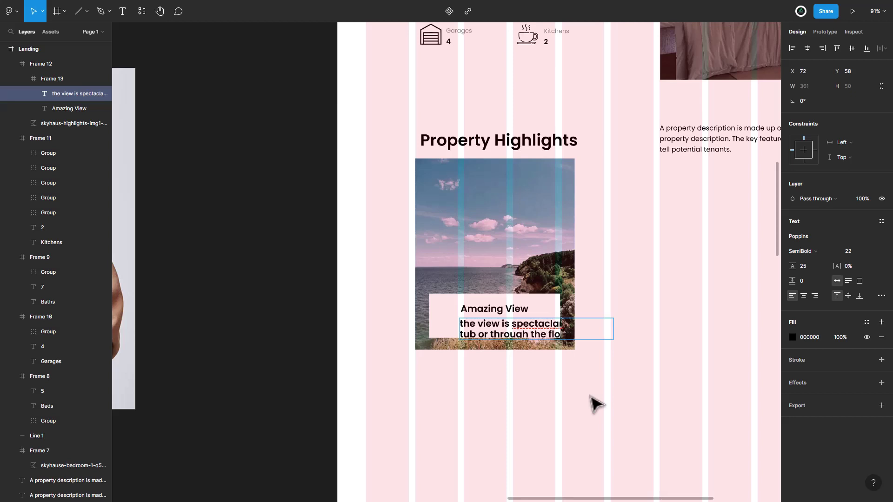
key(ctrl+a)
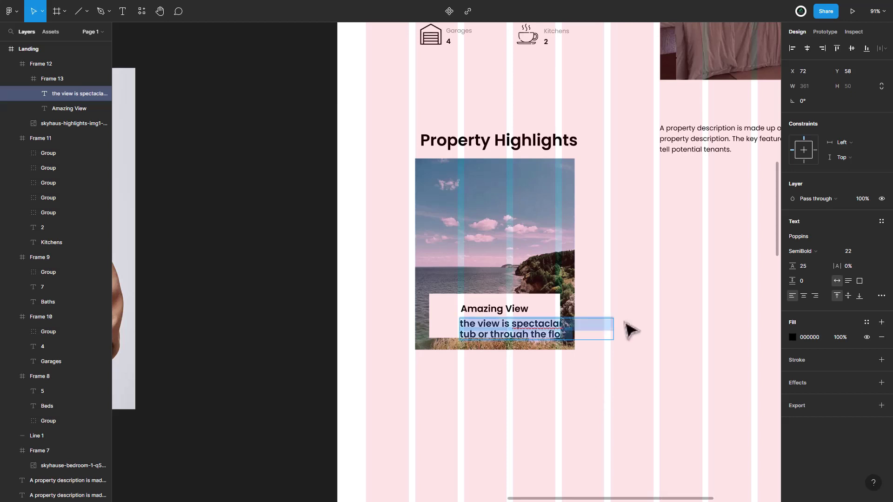
key(Down)
key(Down)
key(Down)
key(Down)
key(Down)
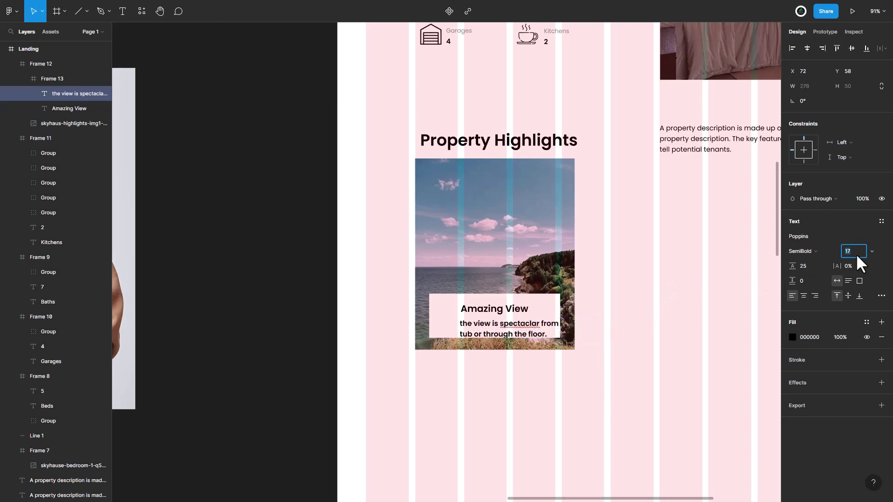
key(Down)
key(Down)
key(Down)
click(801, 251)
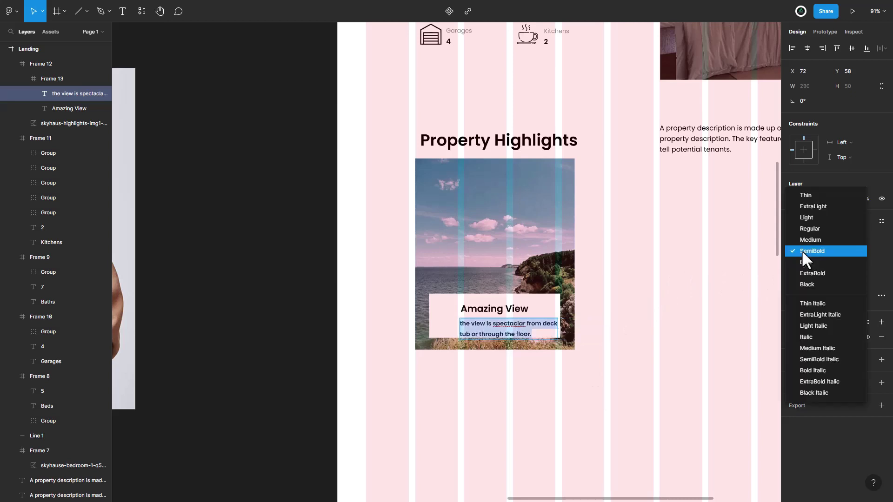
click(811, 229)
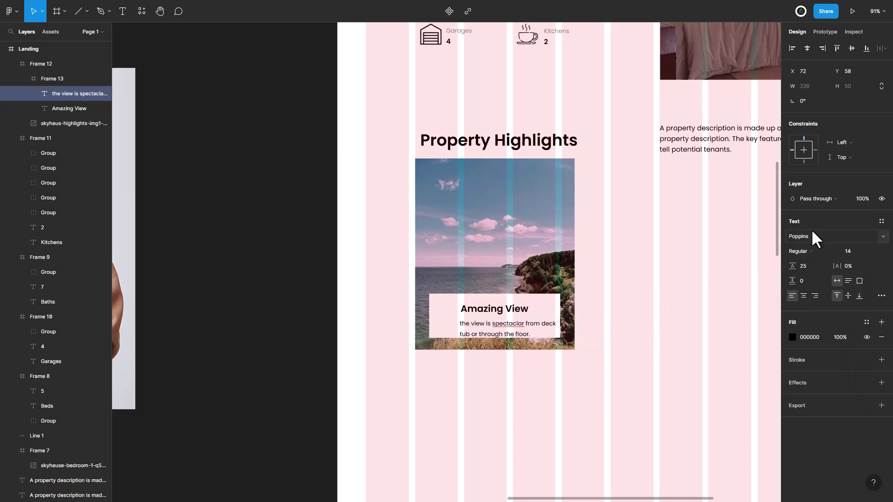
click(803, 296)
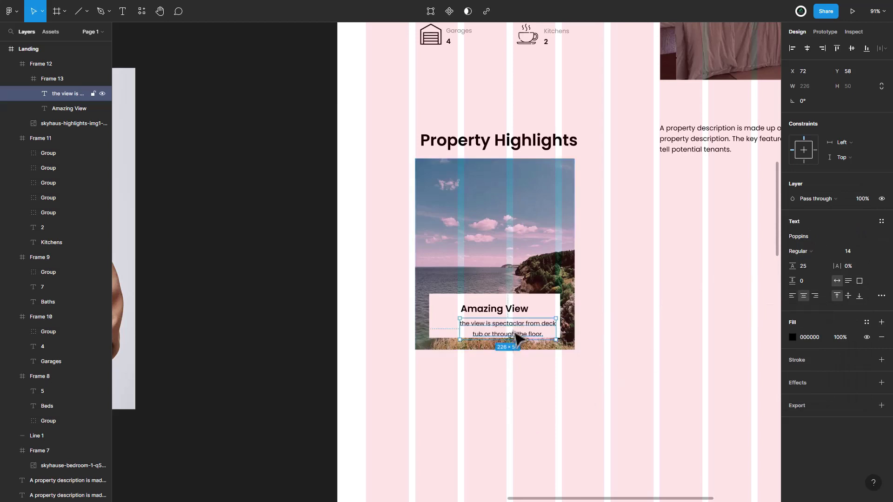
click(806, 48)
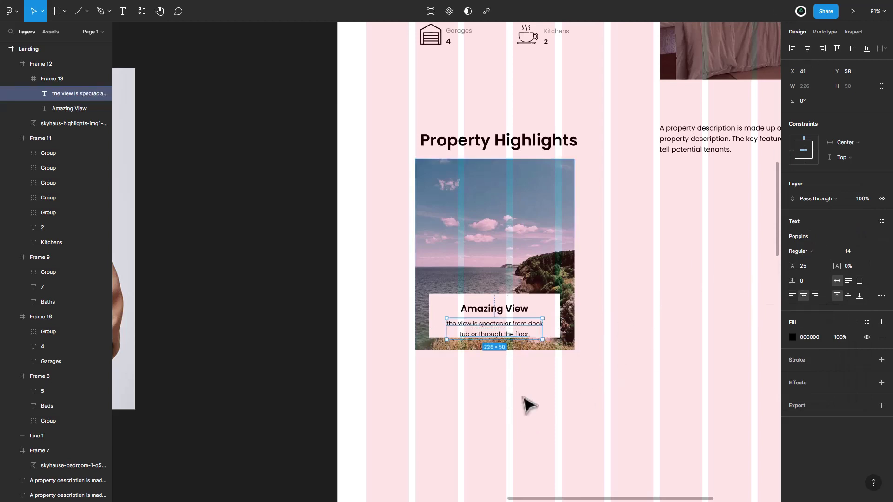
key(Escape)
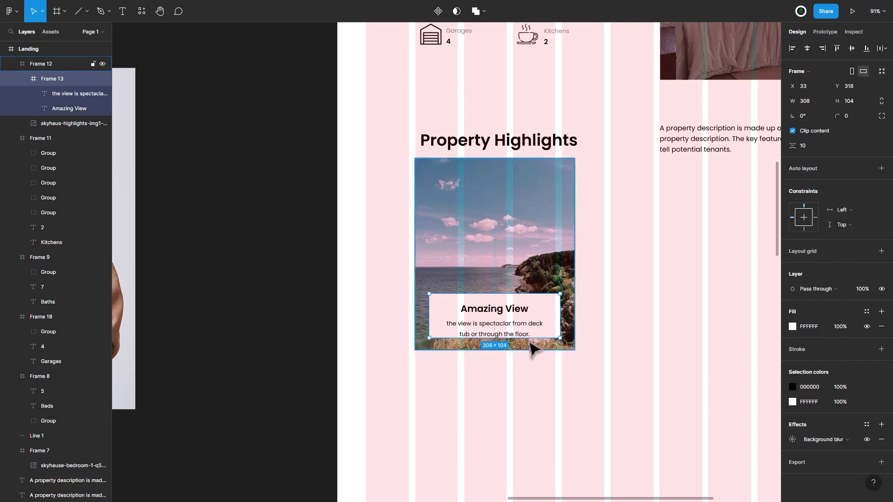
Make the white card slightly taller and select both the heading and caption.
drag(534, 338, 536, 344)
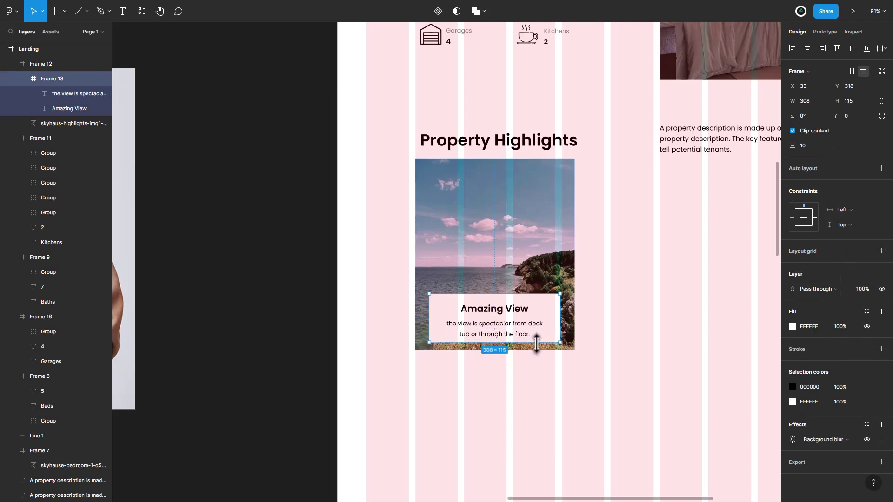
click(498, 398)
click(513, 314)
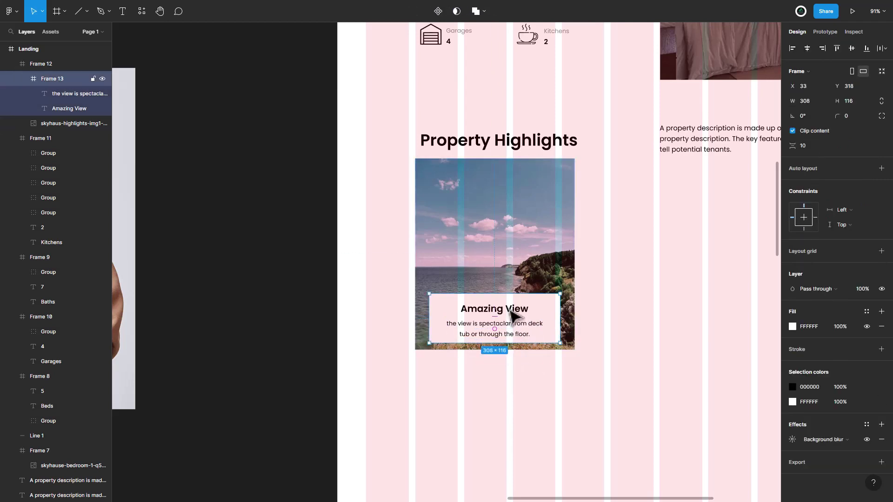
double_click(513, 314)
shift+click(513, 334)
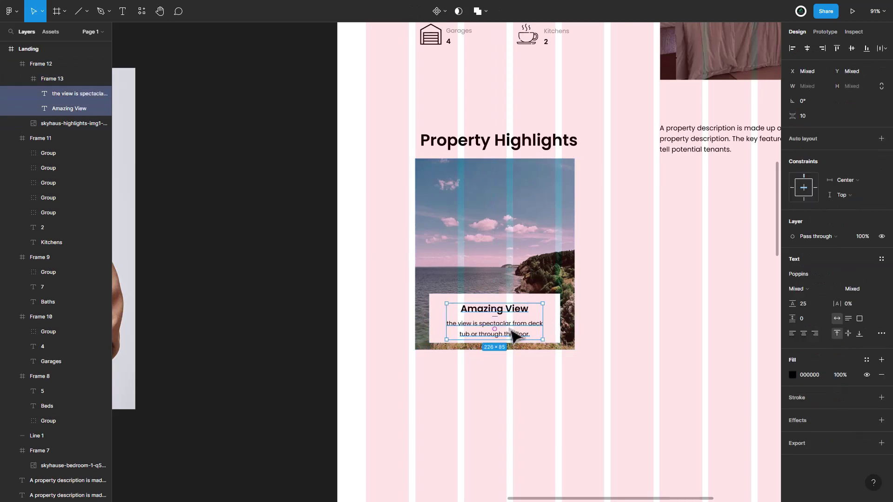
Wrap both texts in a centred vertical auto layout, centred horizontally and vertically in the card.
key(shift+a)
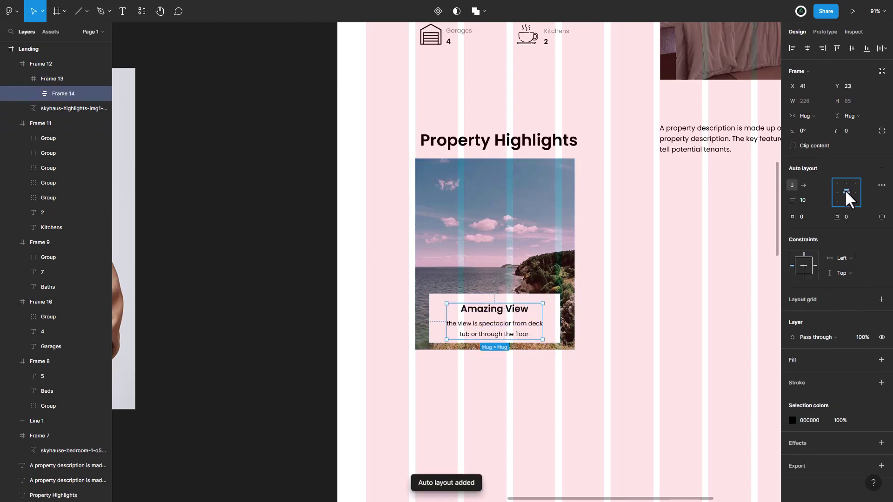
click(846, 193)
click(802, 200)
text(13)
key(Return)
key(Up)
key(Up)
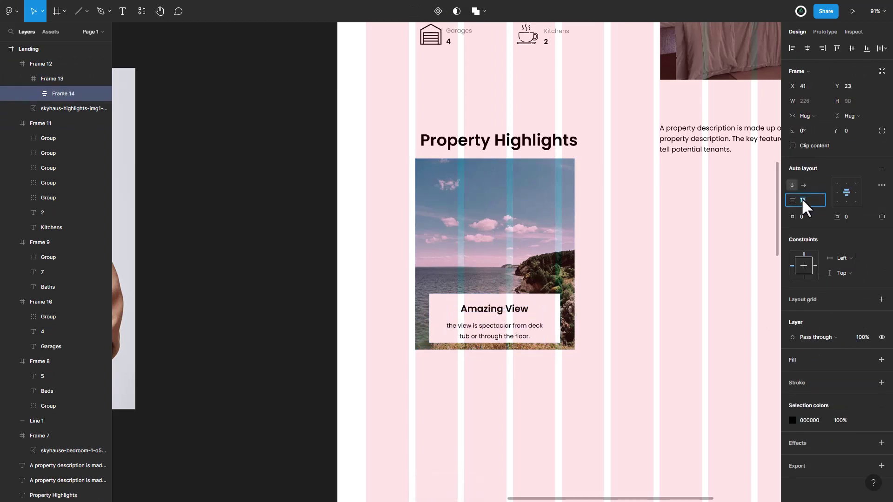
click(852, 49)
click(806, 49)
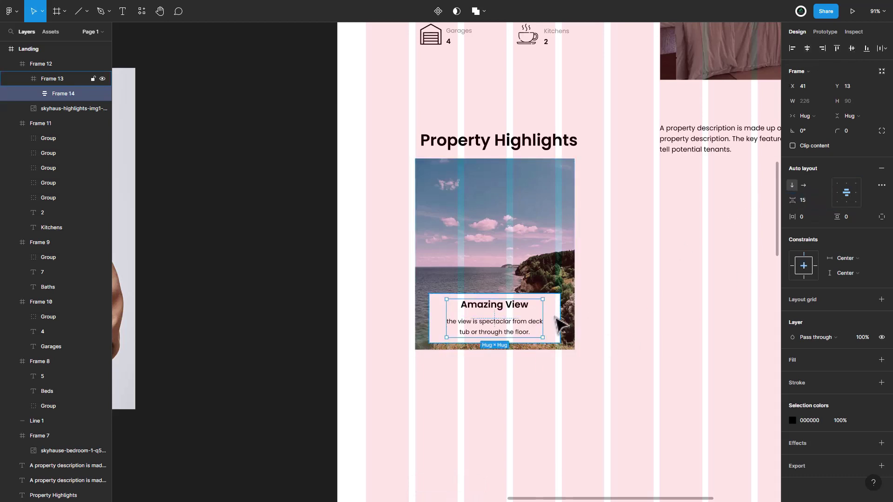
Set the gap between the heading and caption to 7.
double_click(511, 328)
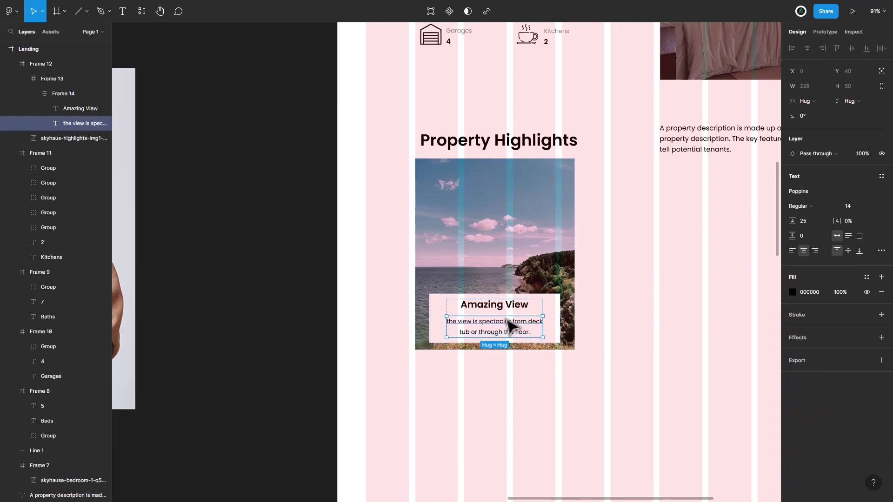
click(624, 340)
click(512, 331)
double_click(511, 331)
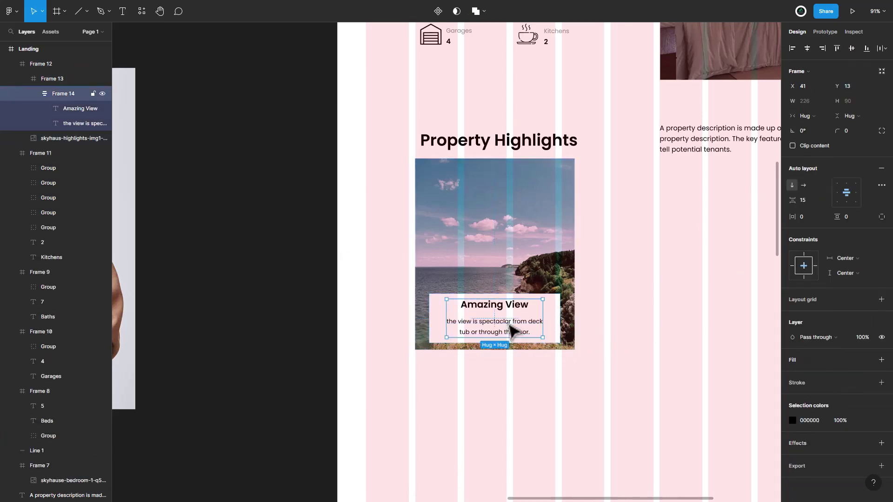
click(802, 199)
text(7)
key(Return)
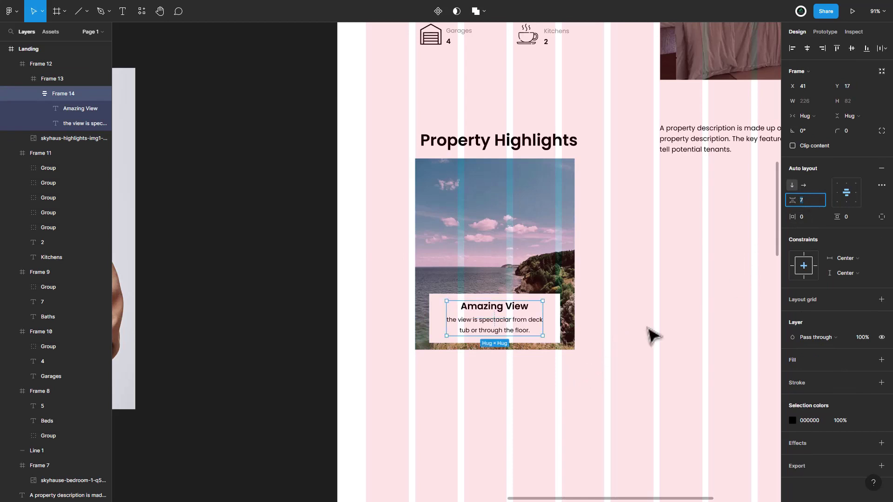
click(656, 379)
click(523, 329)
double_click(523, 328)
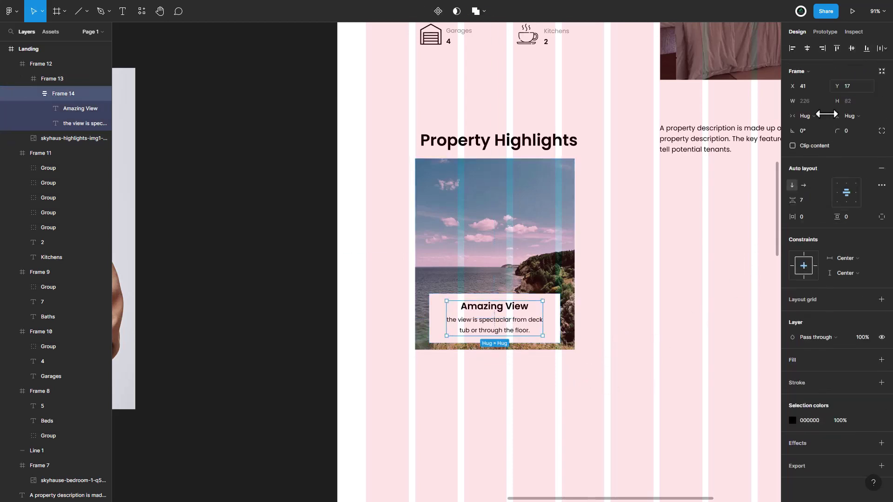
click(682, 366)
Move the Amazing View card to X 195, Y 1497 and Alt-drag two duplicates to its right.
scroll(683, 365, down, 3)
drag(686, 300, 576, 269)
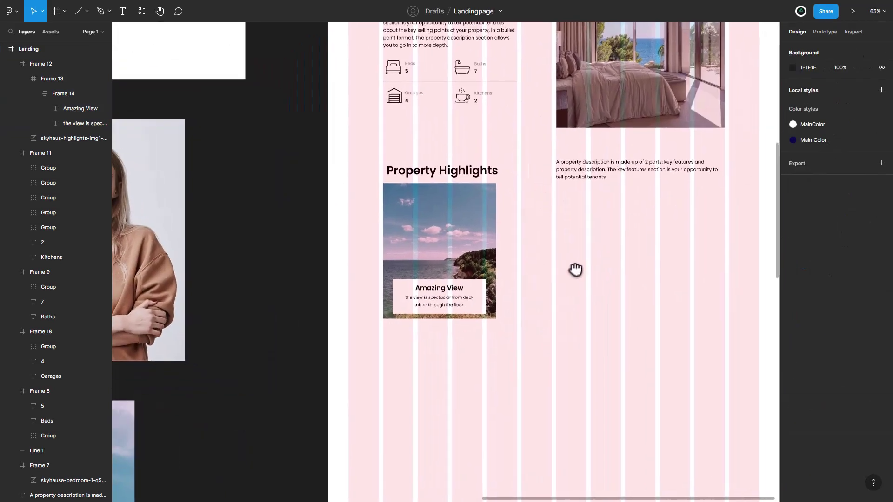
click(427, 308)
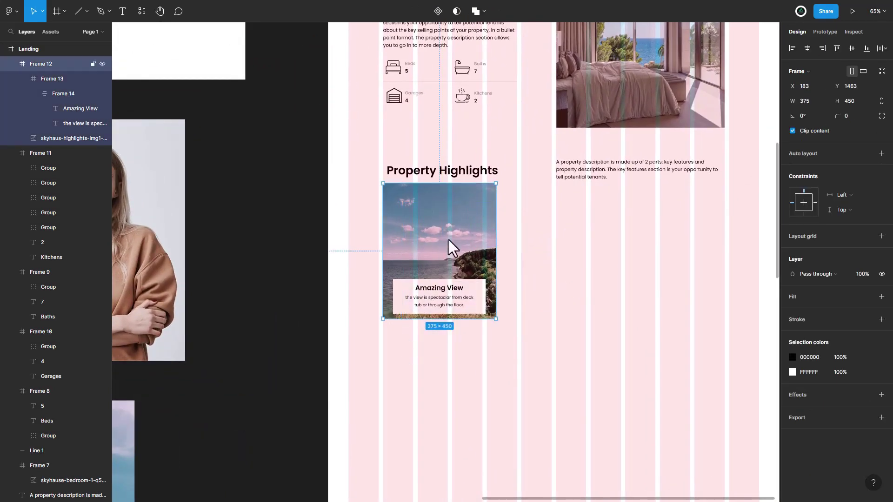
drag(455, 249, 453, 251)
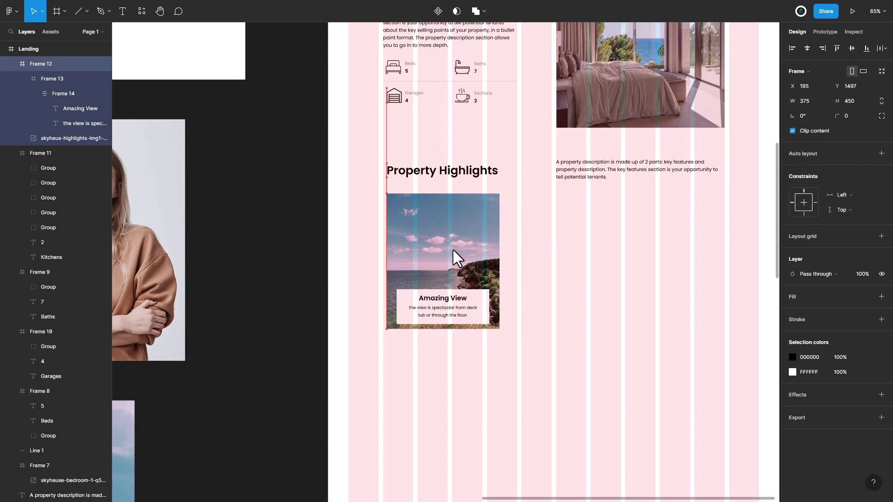
drag(476, 277, 721, 265)
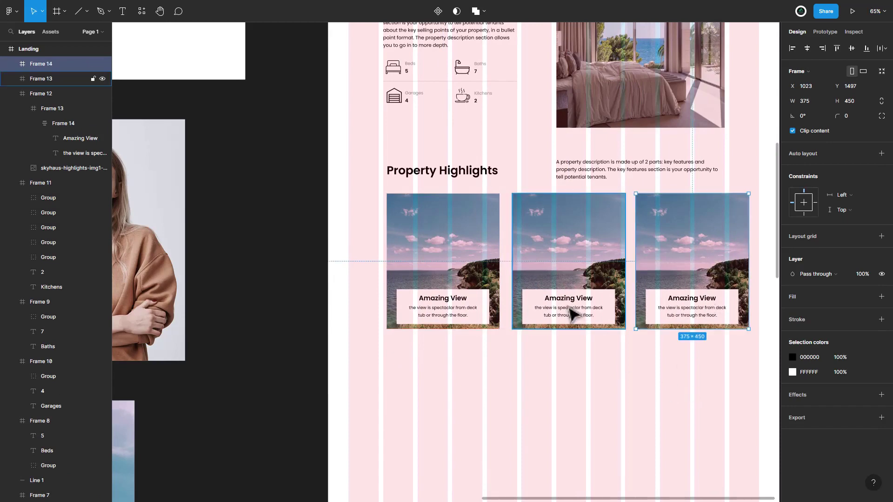
Retitle the middle card 'Quiet Neghbour'.
double_click(575, 306)
double_click(572, 300)
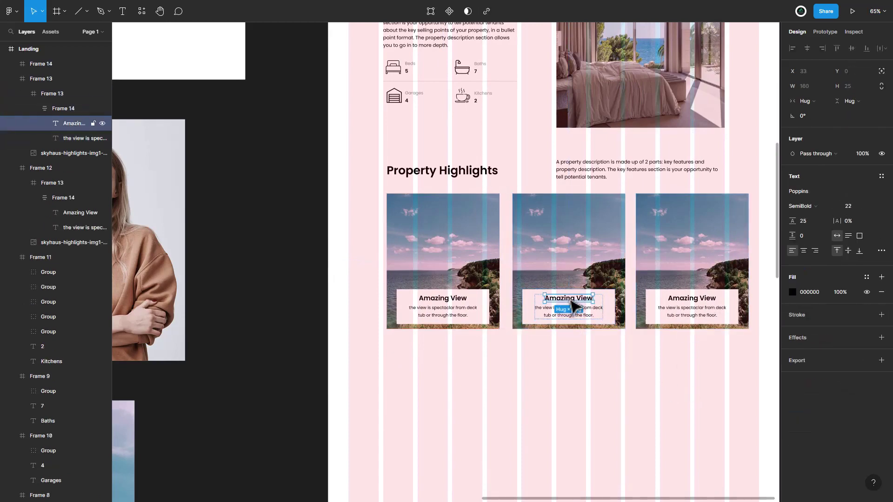
double_click(572, 305)
text(Quiet)
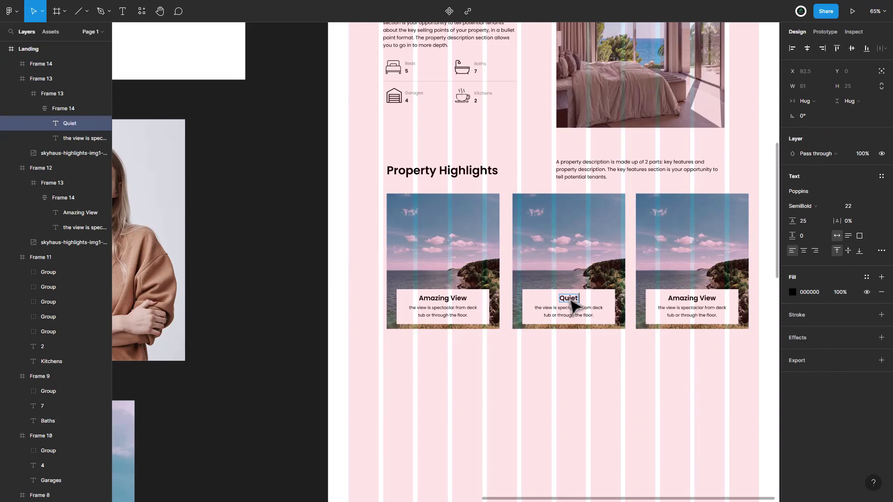
text( Negh)
text(bour)
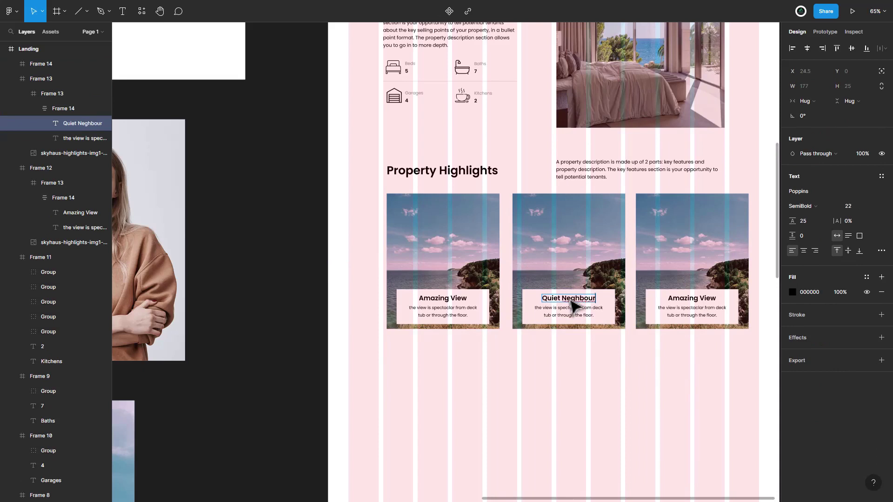
Retitle the third card 'Housing Security'.
double_click(690, 299)
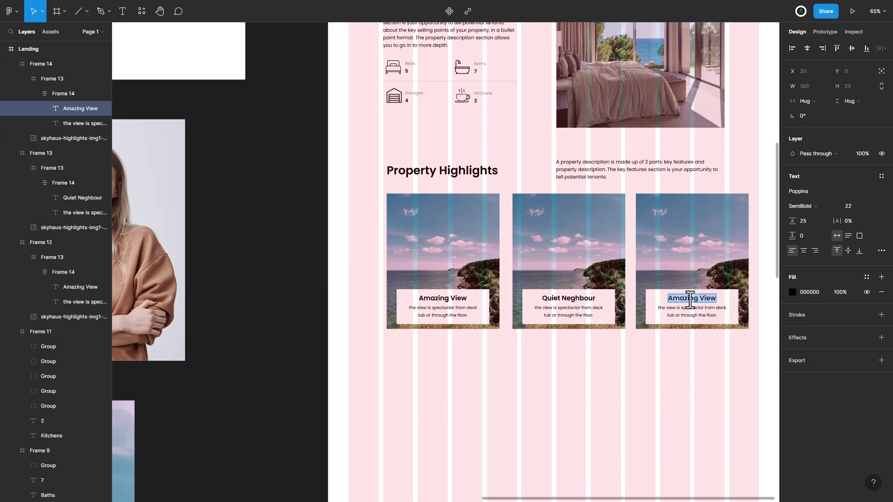
text(Housing)
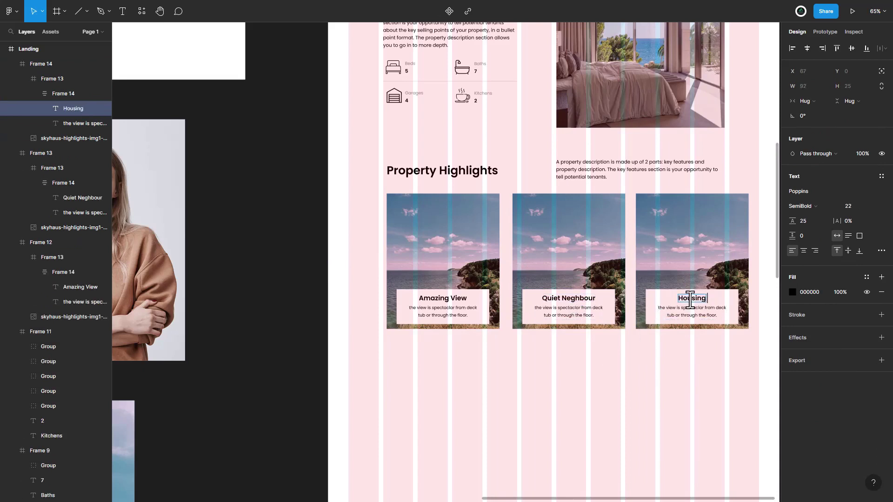
text( Securi)
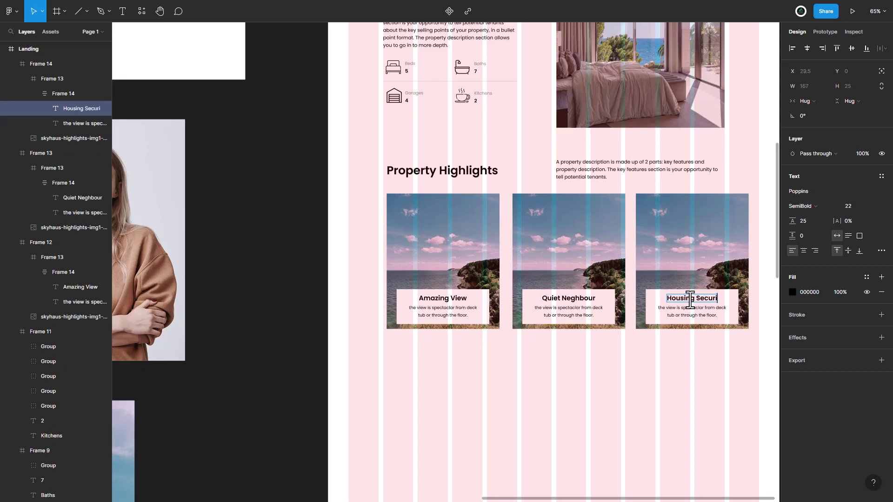
text(ty)
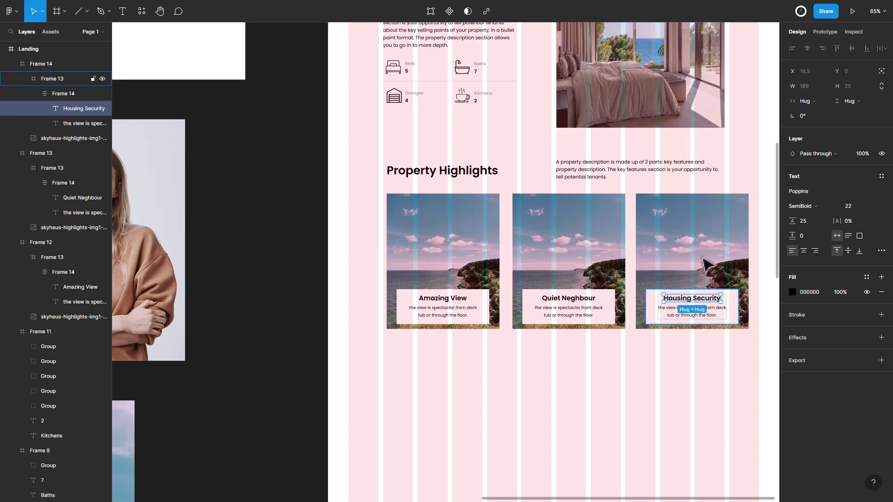
key(Escape)
Wrap all three cards in a centre-aligned auto layout with 40 spacing, centred on the page.
click(568, 344)
drag(568, 344, 410, 256)
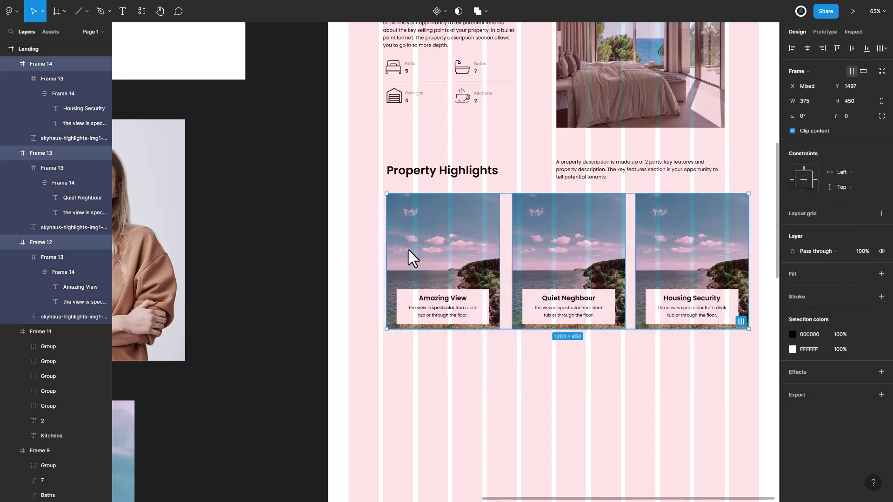
key(shift+a)
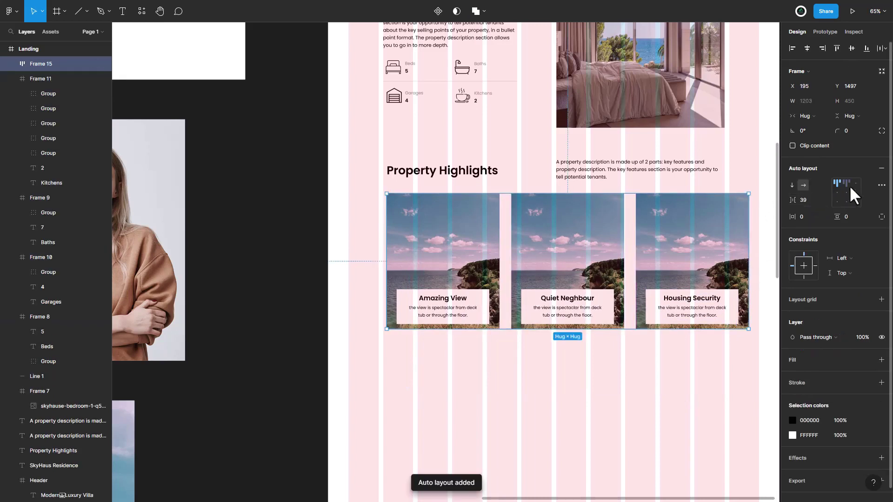
click(846, 192)
click(811, 200)
text(40)
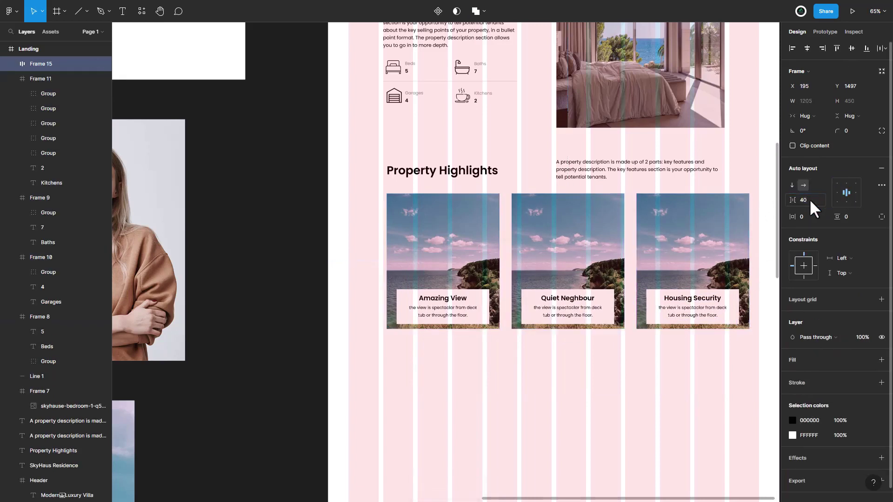
key(Return)
click(807, 48)
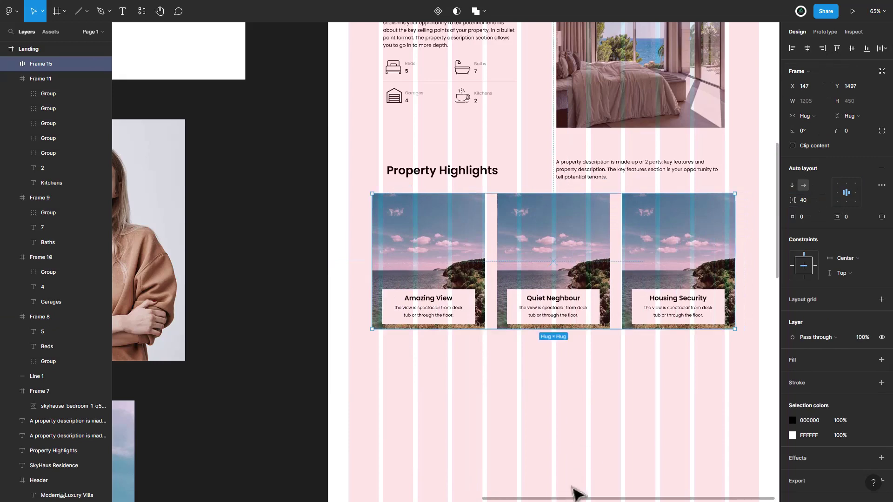
click(588, 432)
scroll(566, 370, down, 1)
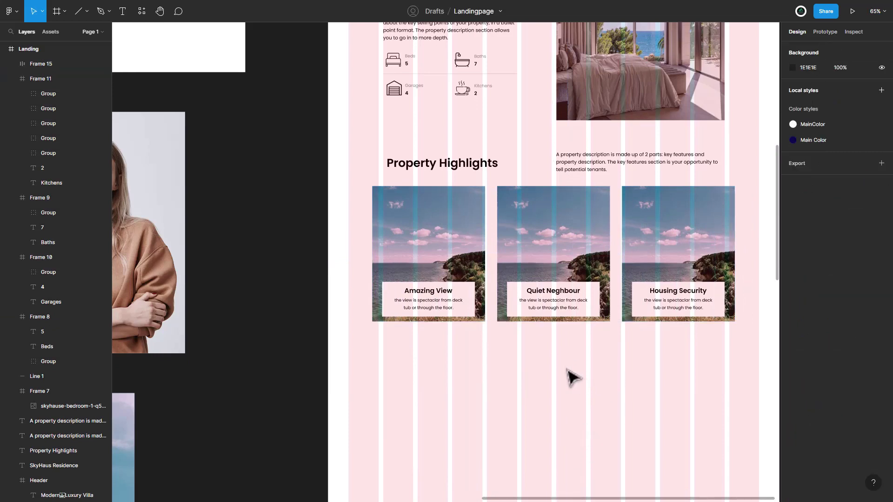
scroll(566, 370, down, 1)
scroll(566, 370, down, 3)
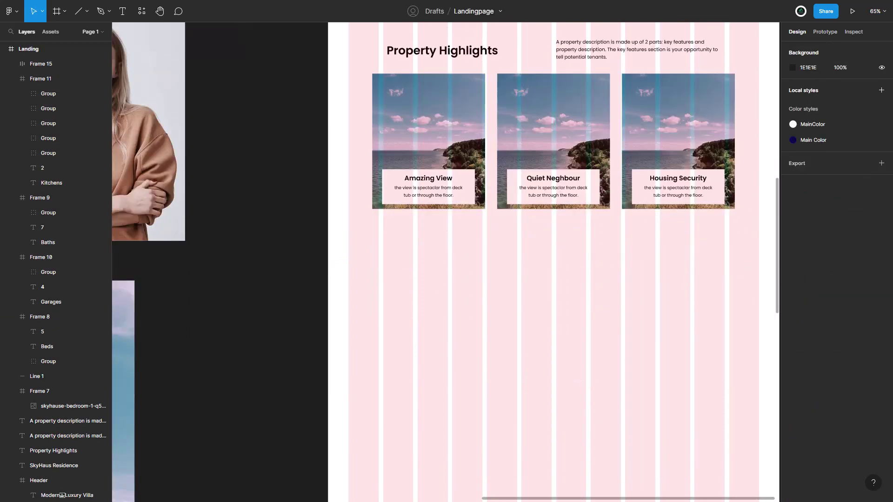
Draw a full-width 1500×550 frame below the cards and fill it with 0A0A0A.
drag(584, 260, 478, 256)
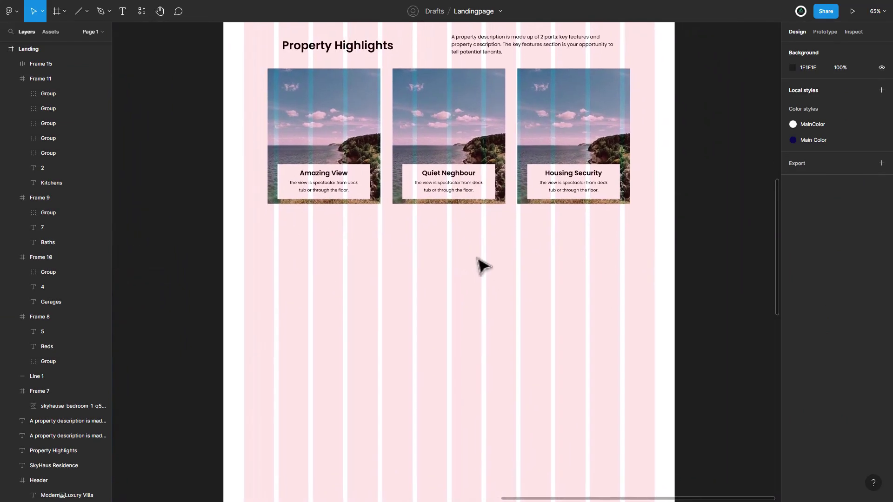
click(56, 13)
mouse_move(223, 225)
mouse_down()
mouse_move(669, 370)
mouse_move(676, 383)
mouse_up()
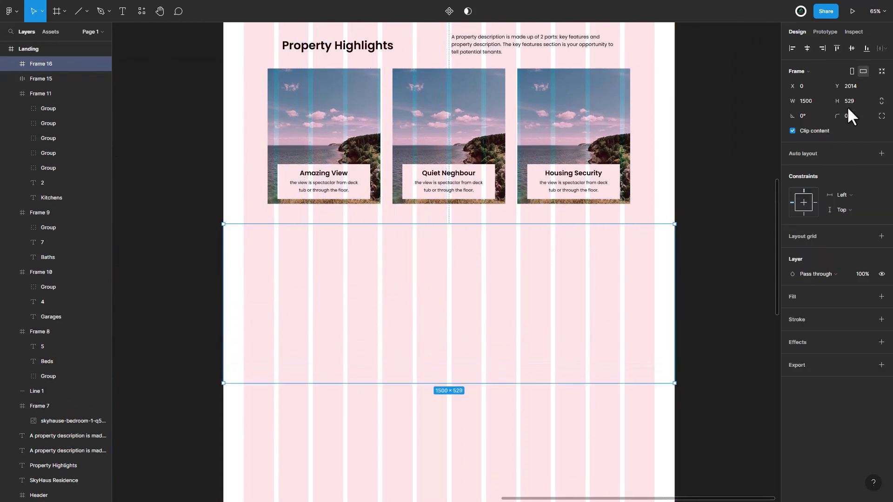
text(0)
key(Return)
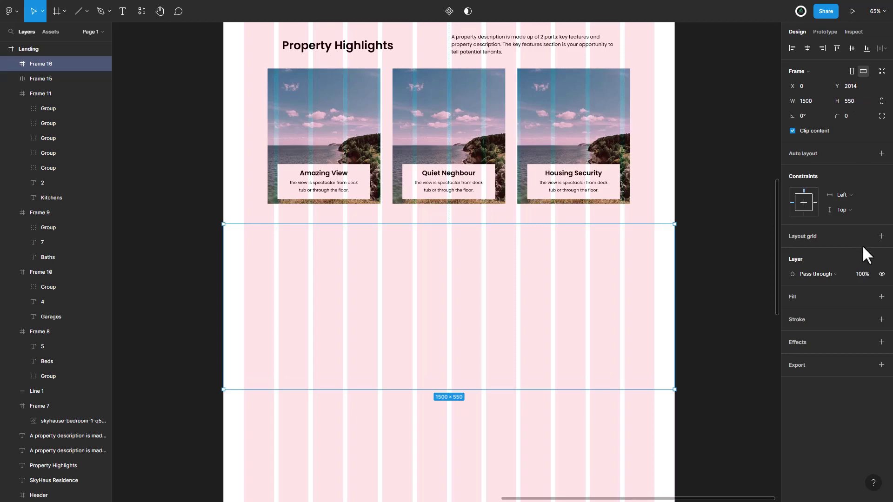
click(881, 297)
click(792, 311)
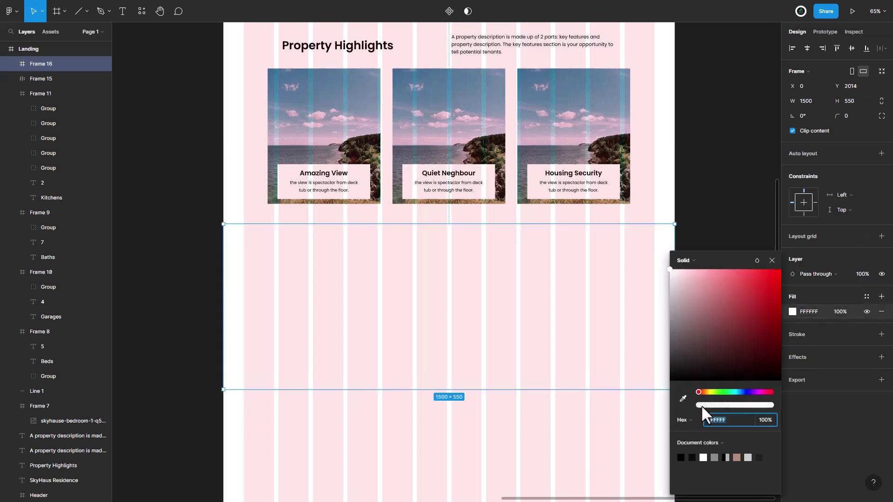
click(691, 459)
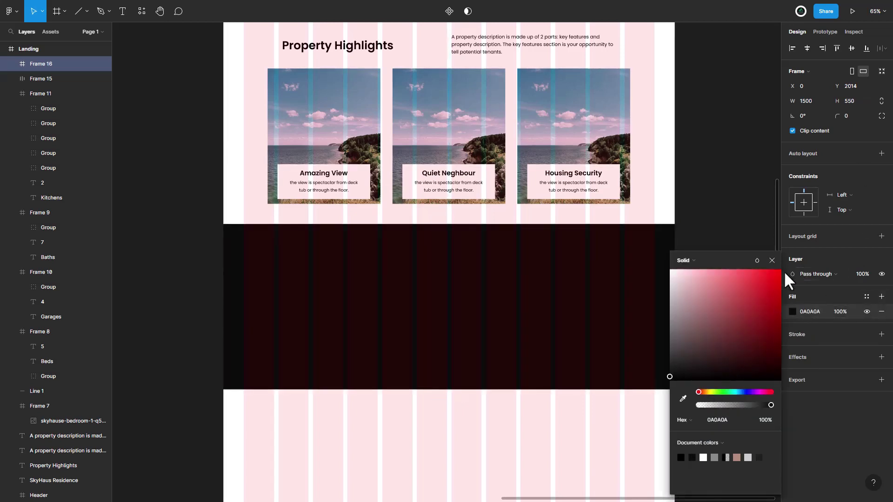
click(771, 260)
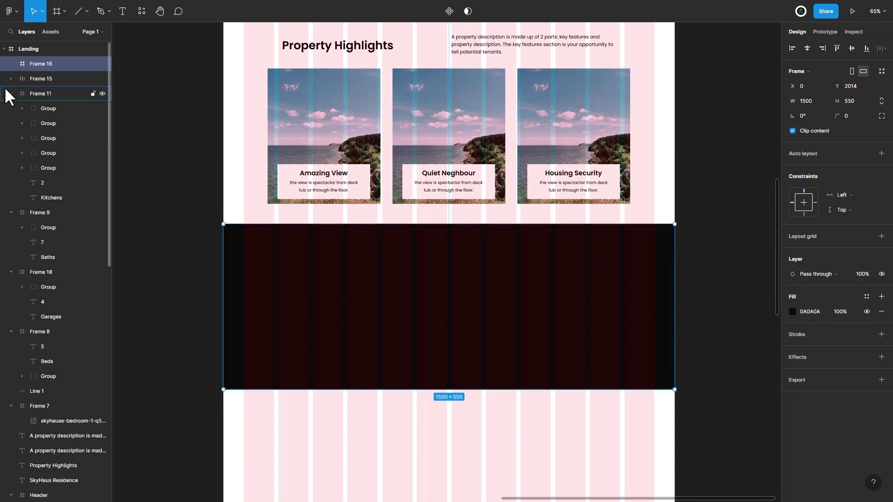
Draft a two-line SkyHaus Amenities text in the dark frame at size 36, line height 48.
click(122, 12)
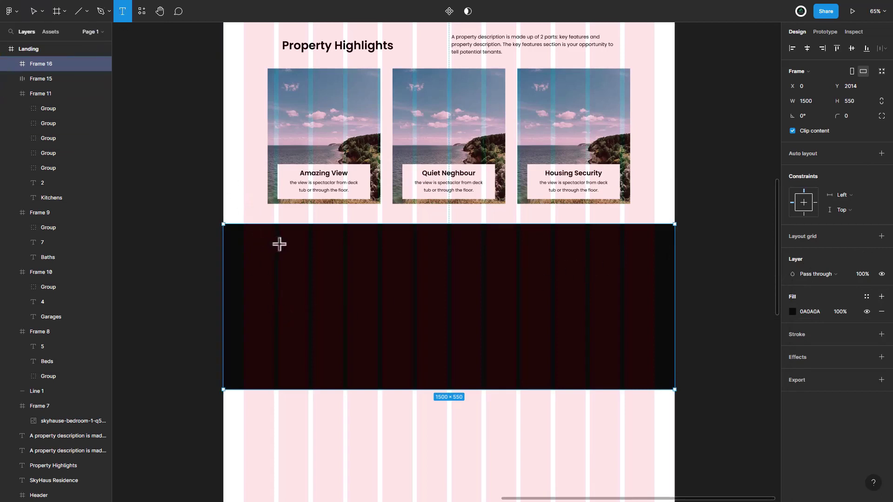
click(279, 244)
text(S)
key(Escape)
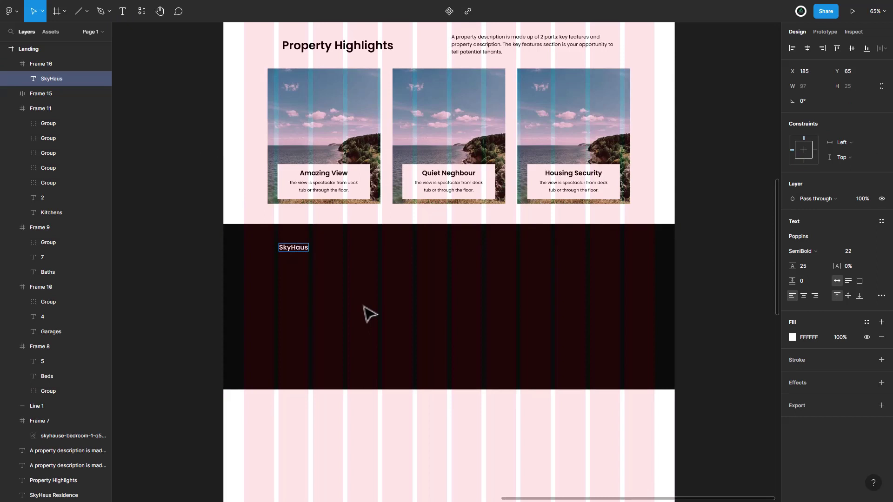
key(Return)
key(ctrl+a)
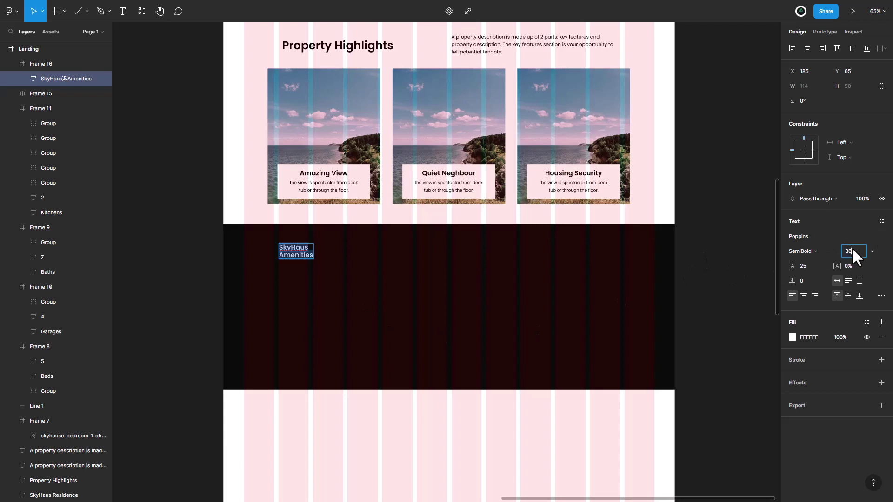
key(Return)
click(805, 266)
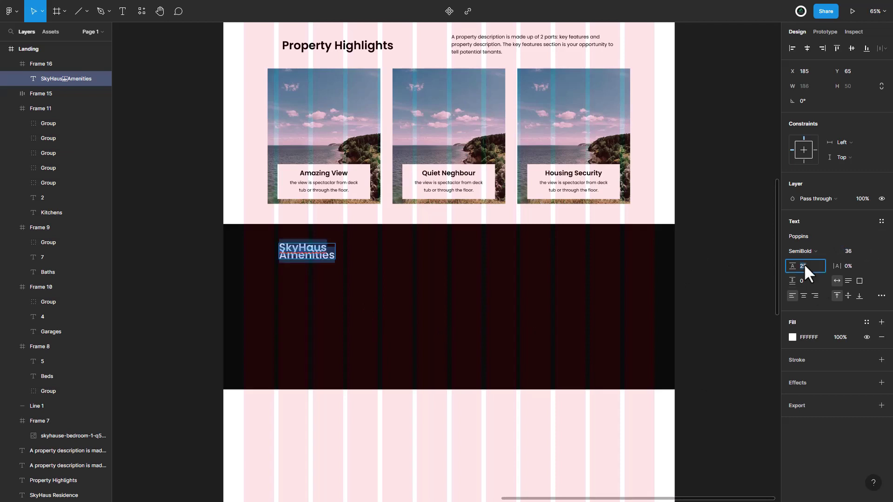
text(48)
key(Return)
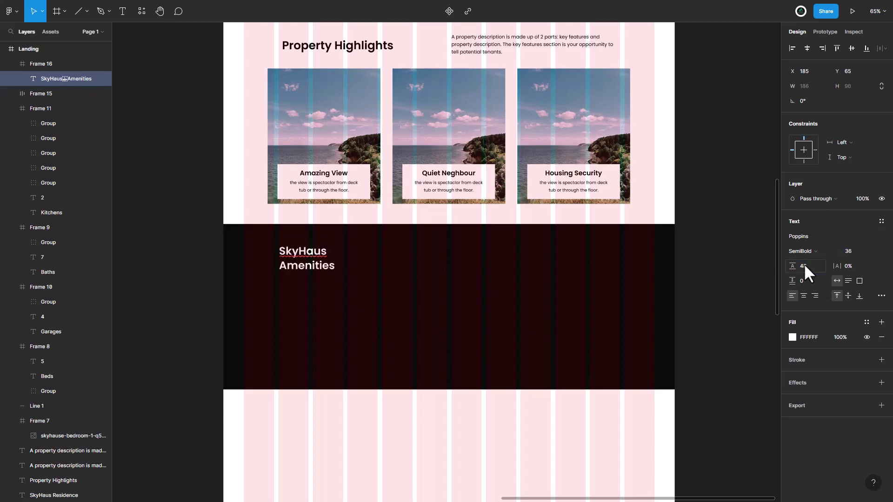
Delete that draft and paste a copy of the Property Highlights heading into the dark frame.
double_click(345, 45)
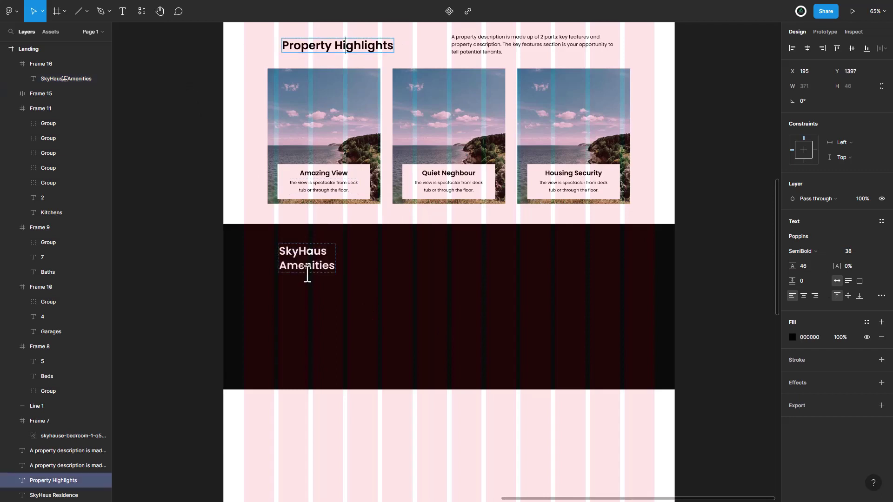
key(Escape)
double_click(323, 272)
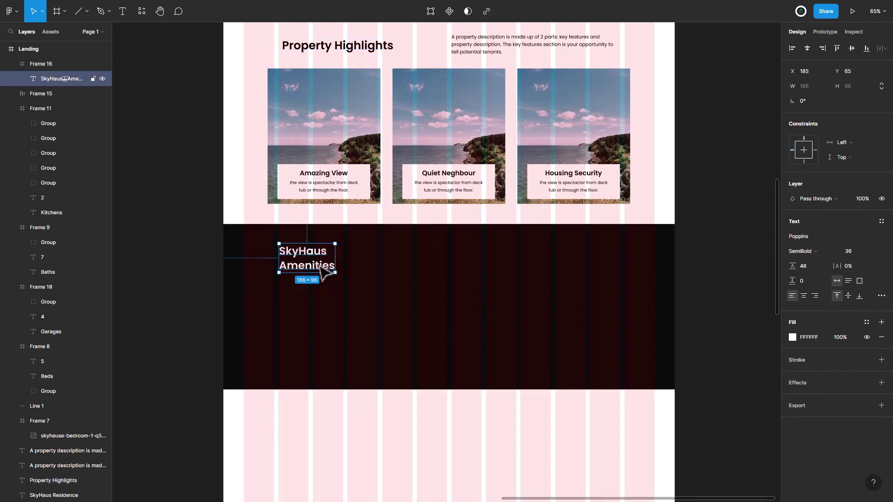
key(Delete)
click(345, 47)
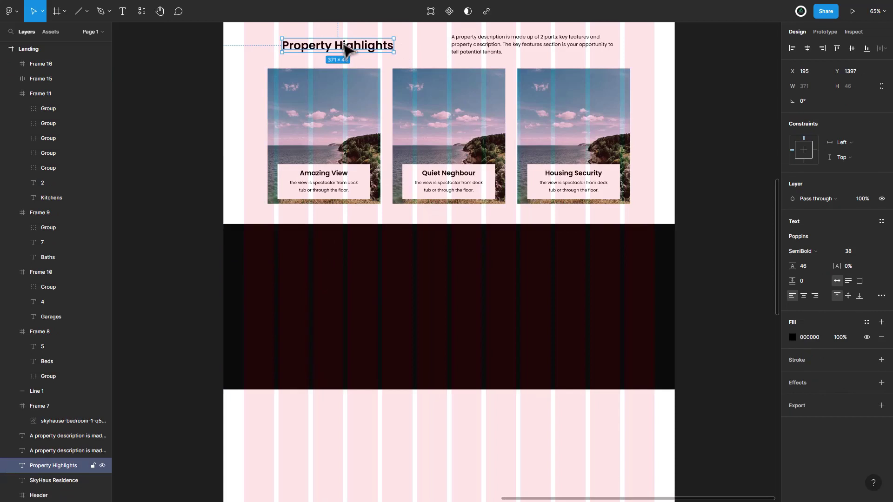
key(ctrl+c)
click(300, 297)
key(ctrl+v)
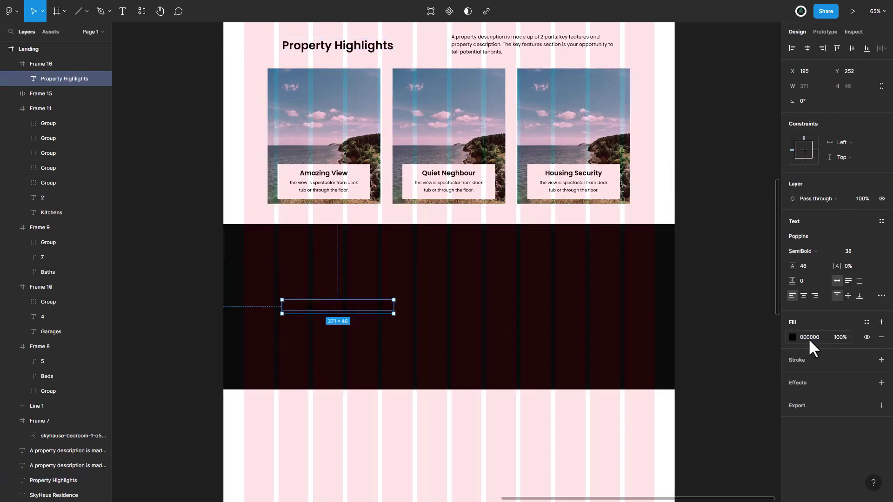
Set the pasted heading's fill colour to FFFFFF.
click(793, 334)
text(ffffff)
key(Return)
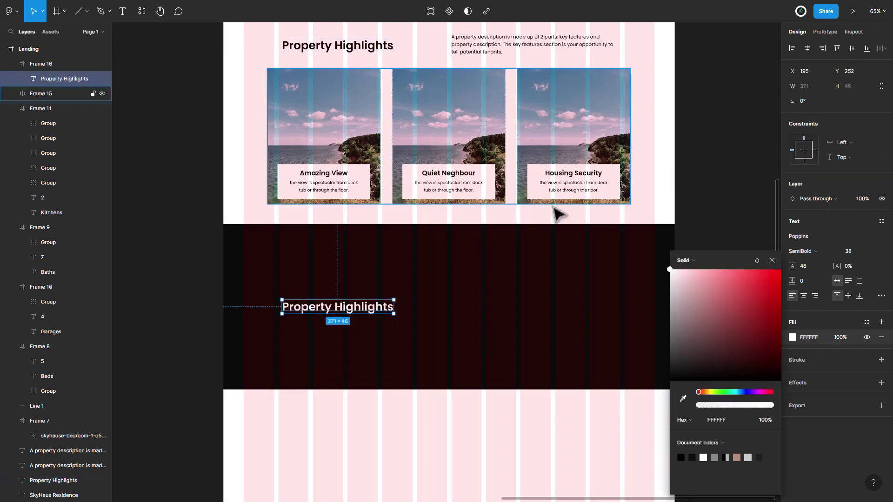
key(Escape)
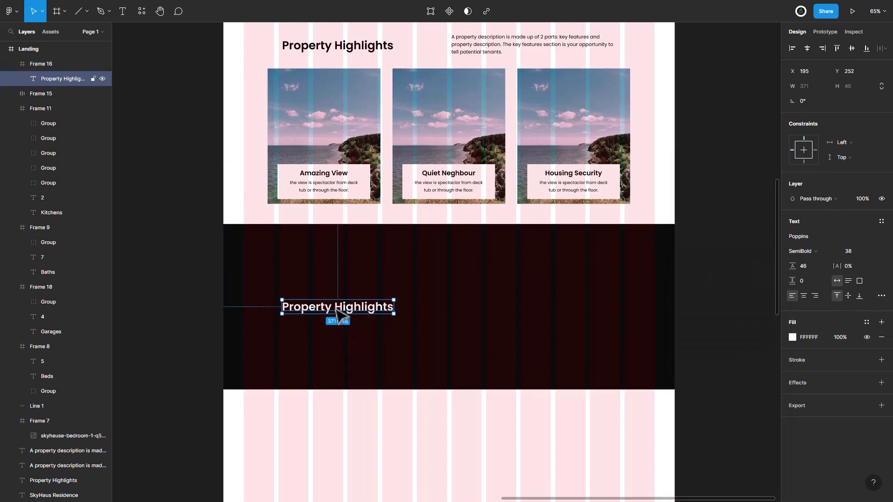
Retype the heading as 'SkyHaus' / 'Amenities' on two lines and move it near the section's top.
double_click(336, 308)
click(336, 308)
key(Return)
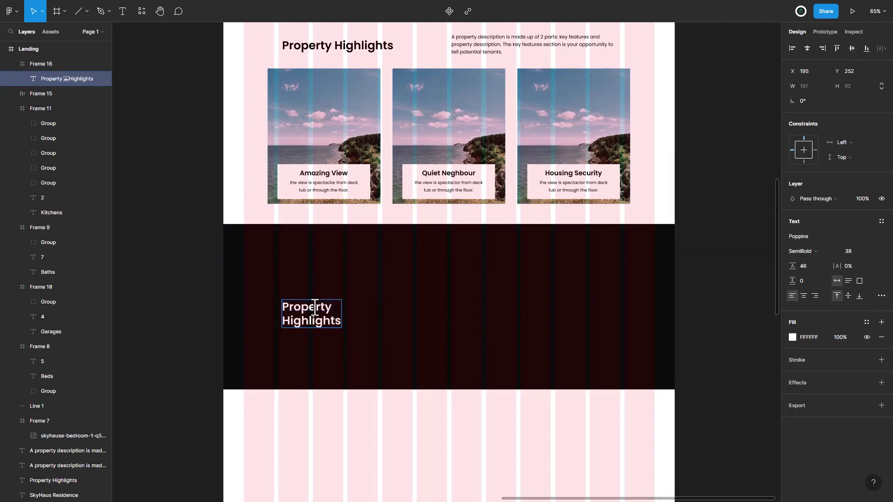
double_click(314, 305)
text(Sk)
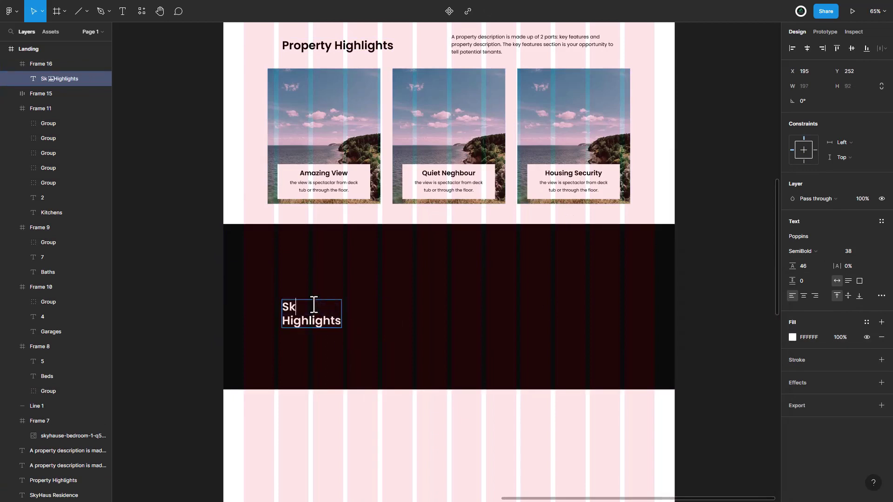
text(yHaus)
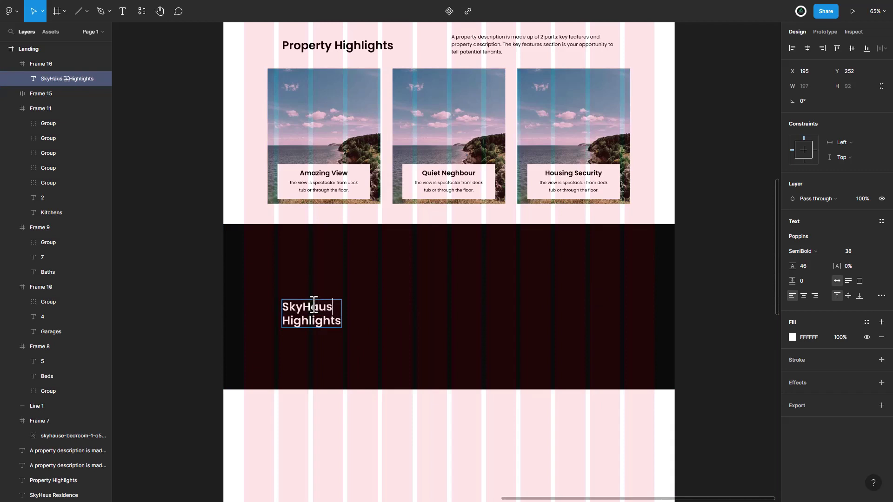
double_click(306, 321)
text(A)
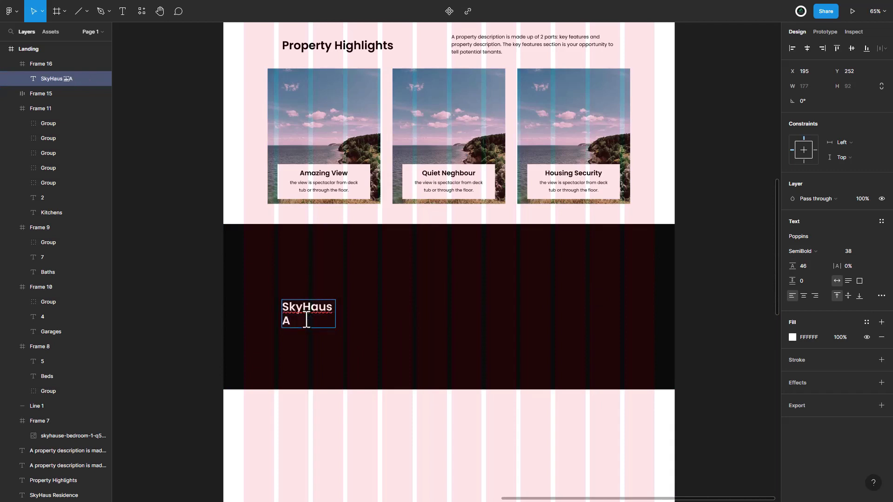
text(menities)
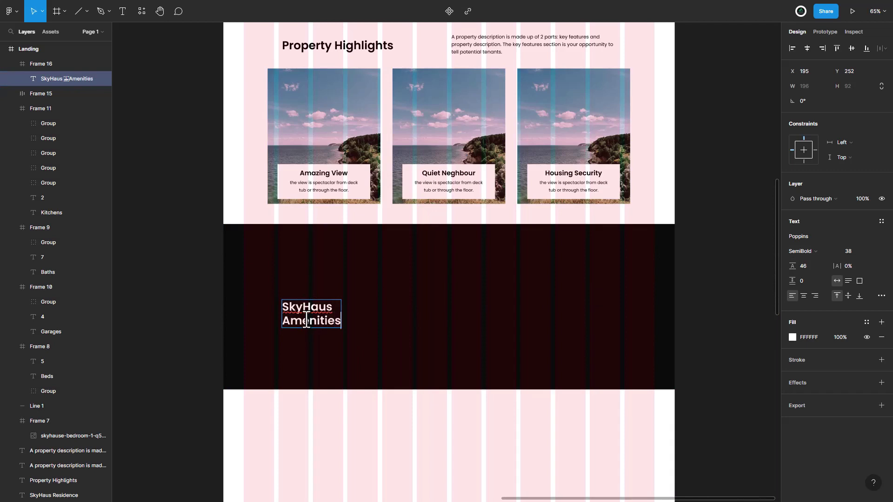
key(Escape)
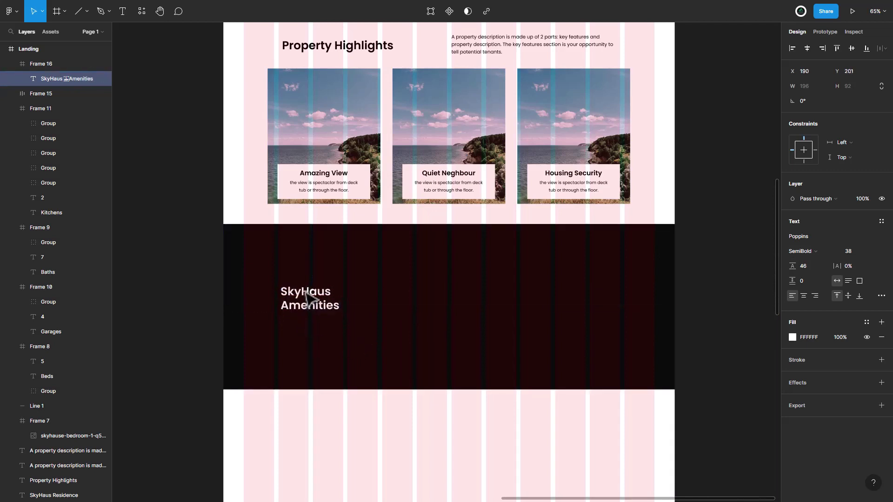
drag(311, 323, 308, 263)
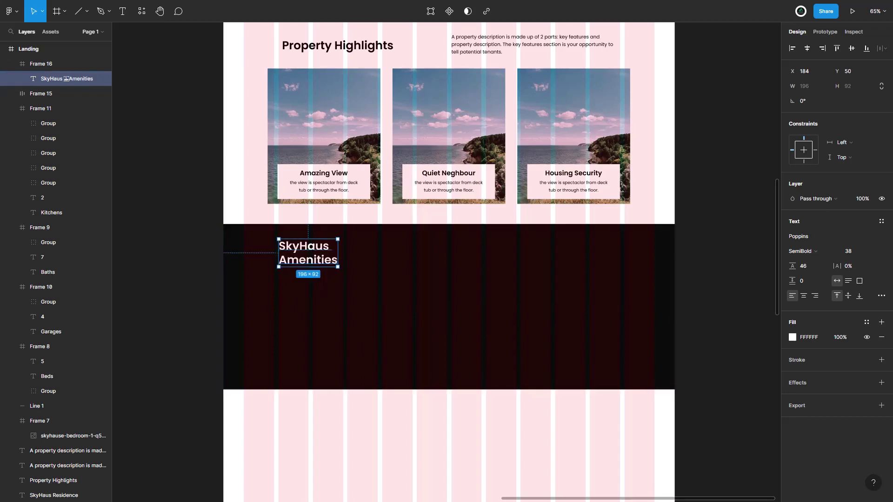
Try pasting the description into a click-created text layer, then undo and discard it.
click(329, 315)
click(122, 11)
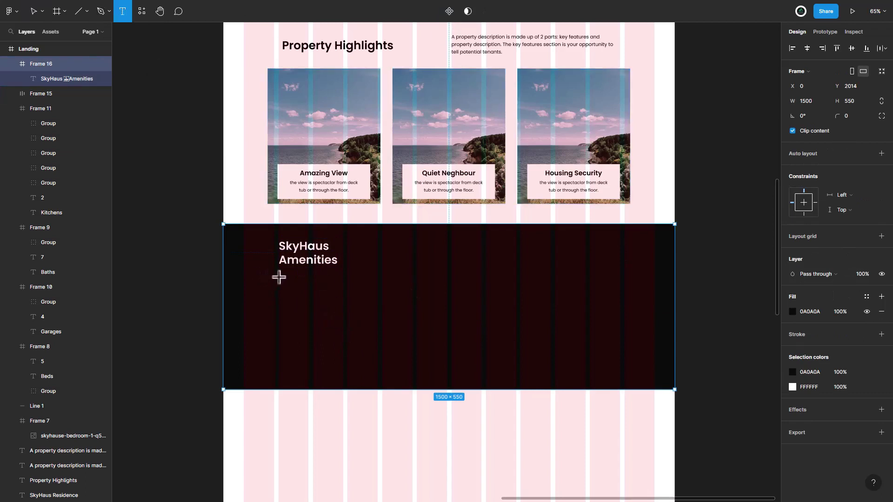
click(279, 277)
key(ctrl+v)
key(Escape)
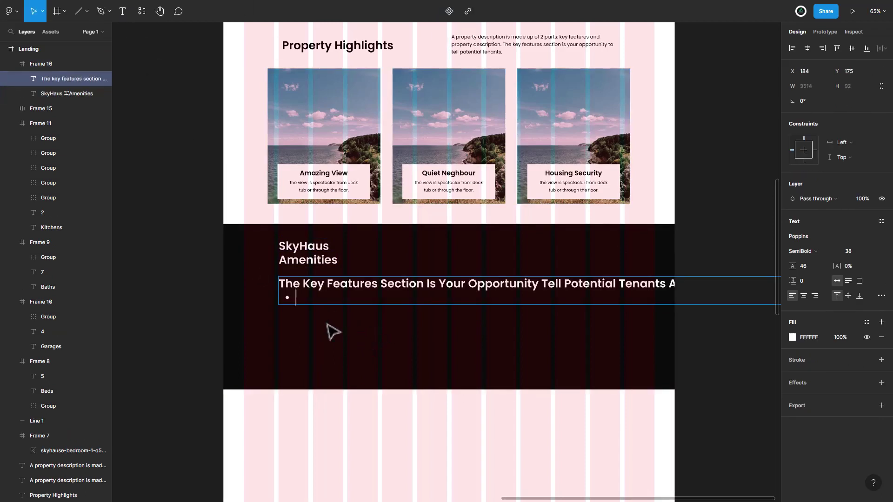
key(ctrl+z)
key(Escape)
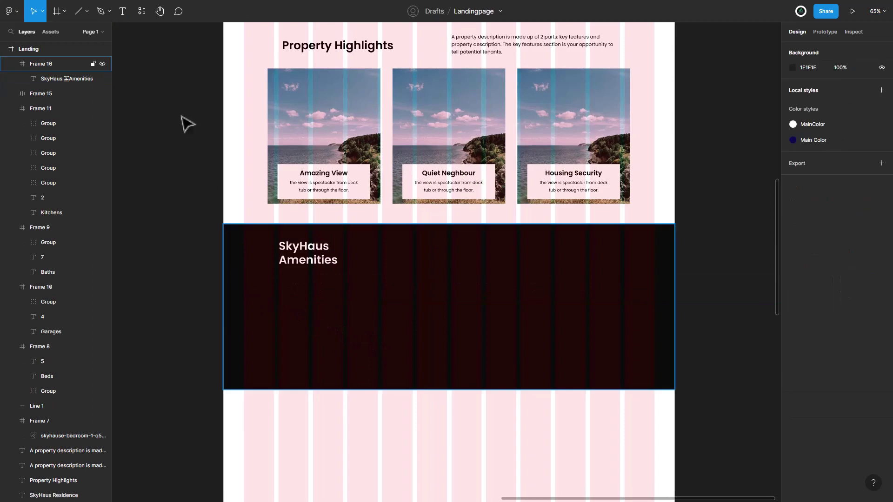
Paste the description into a fixed text box below the heading, in Regular weight at size 14.
click(122, 11)
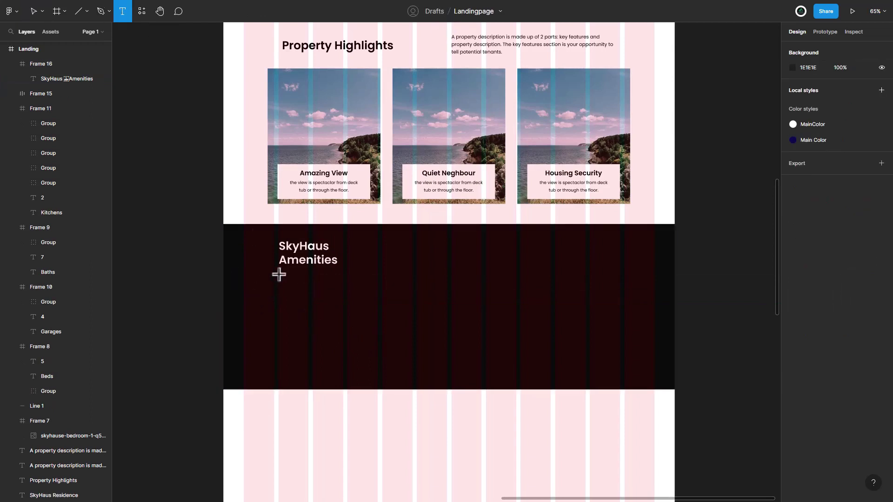
drag(278, 274, 412, 323)
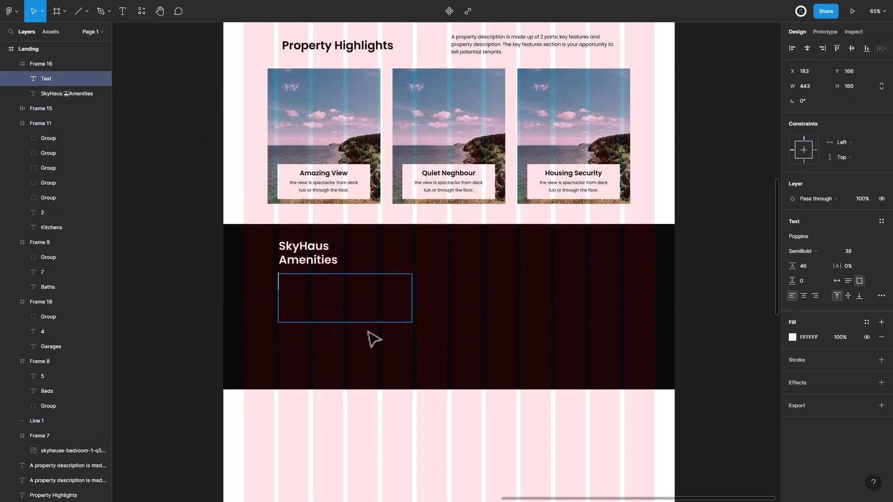
key(ctrl+v)
key(ctrl+a)
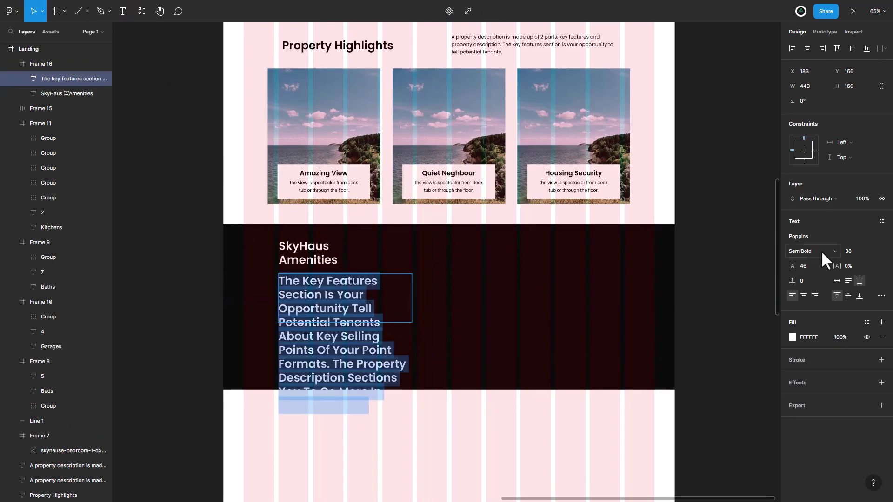
click(821, 250)
click(822, 228)
click(850, 250)
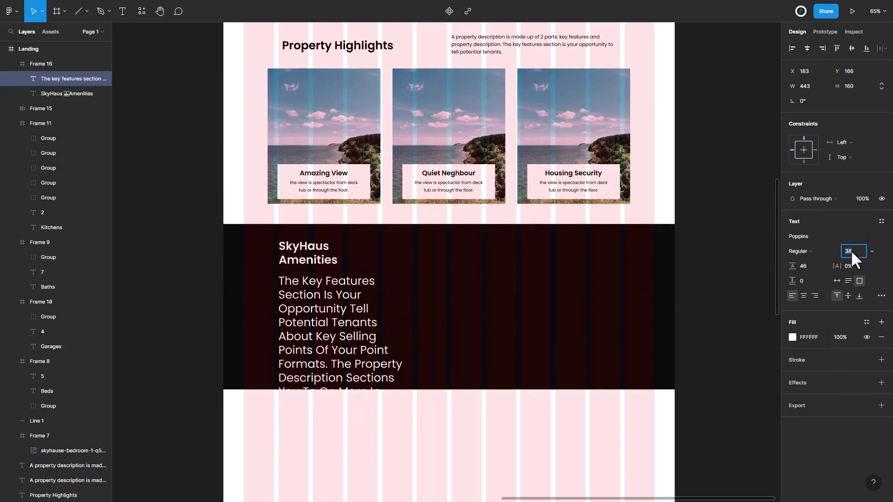
text(14)
key(Return)
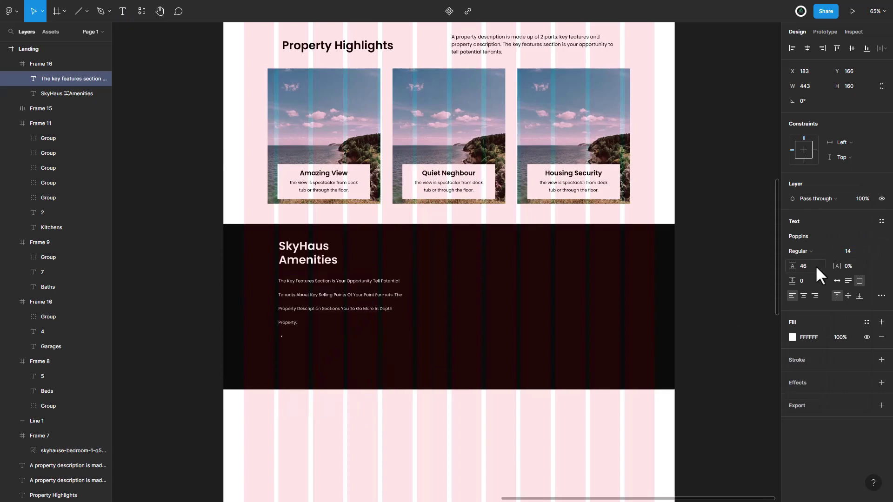
Raise the paragraph to size 16 and make it wrap with Auto height.
click(814, 267)
text(18)
key(Return)
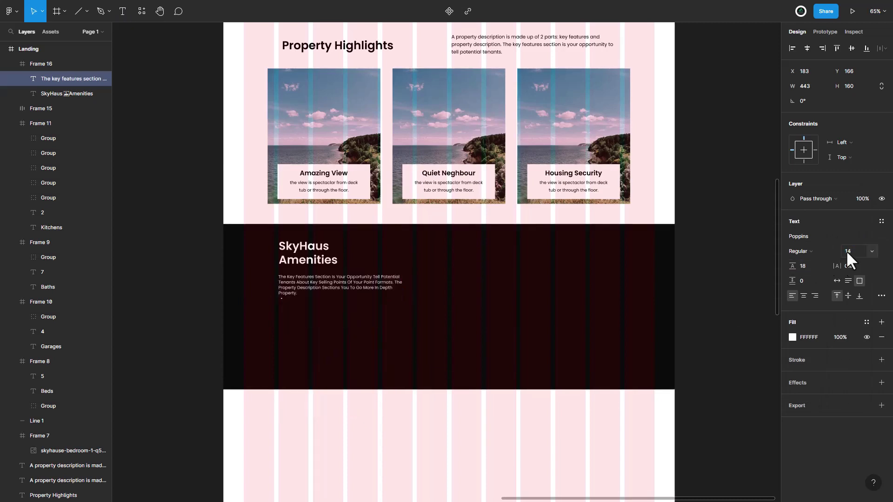
click(848, 252)
key(Up)
key(Up)
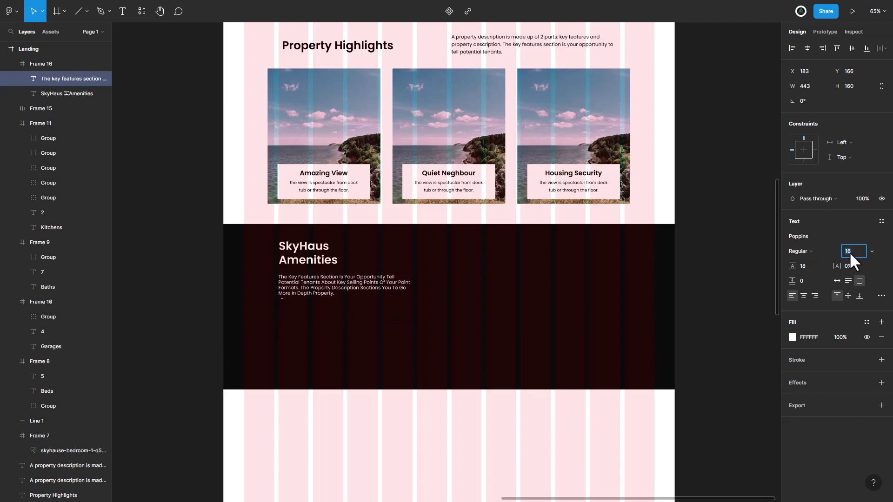
click(293, 302)
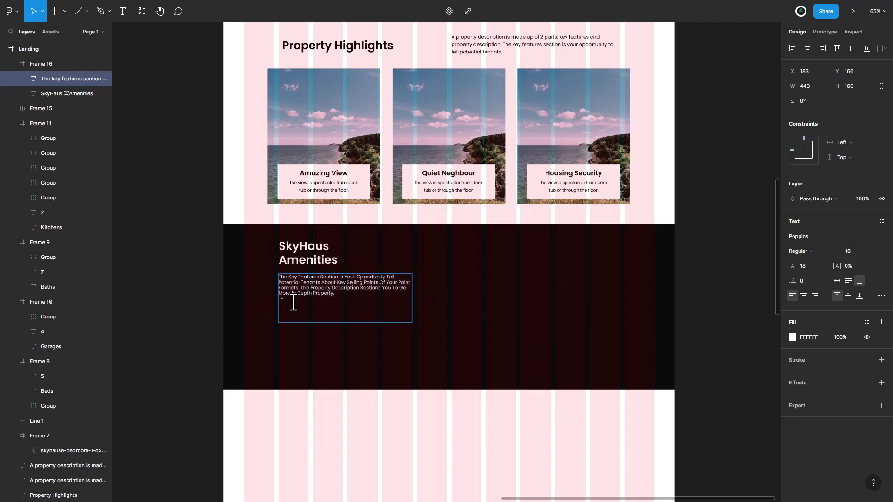
click(837, 280)
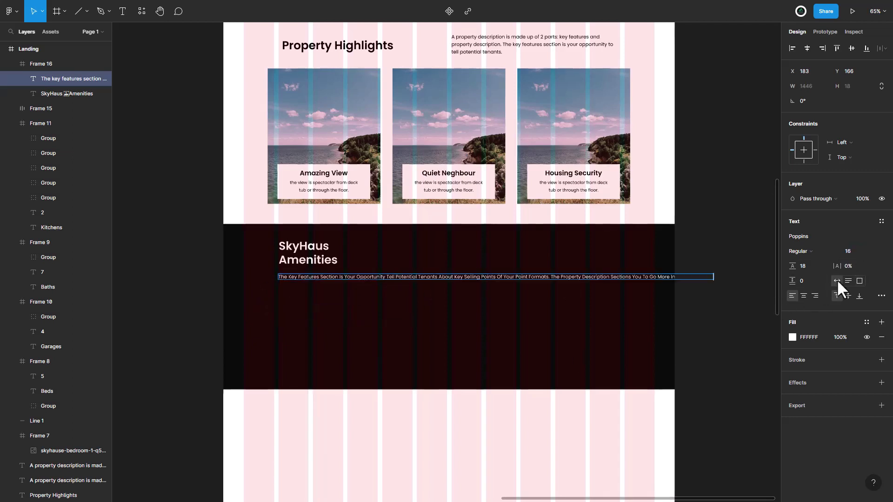
click(852, 281)
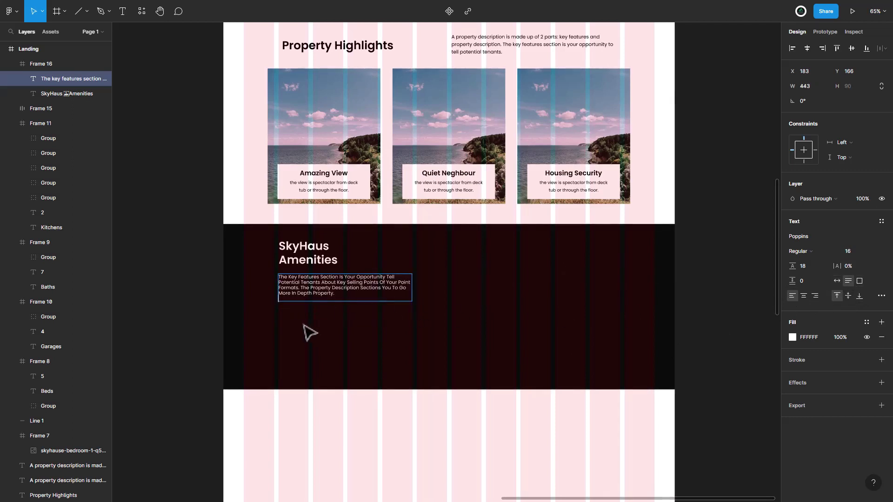
Set the whole paragraph's line height to 24.
key(ctrl+a)
click(804, 266)
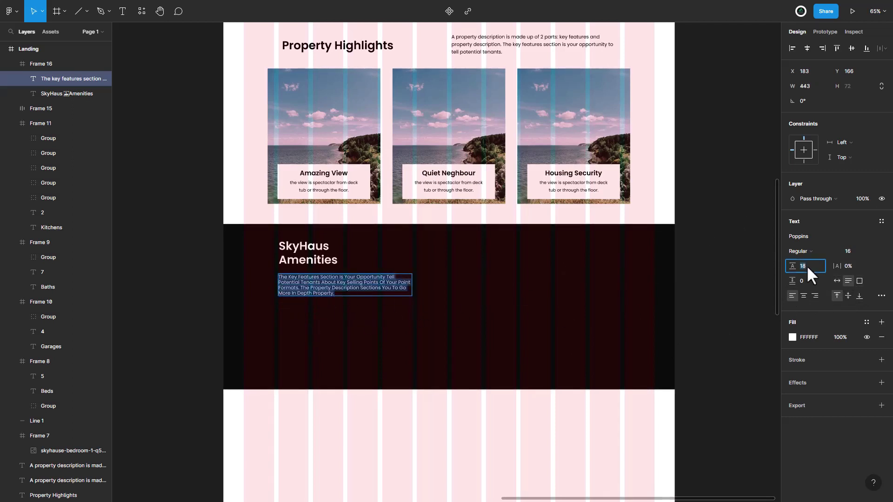
text(24)
key(Return)
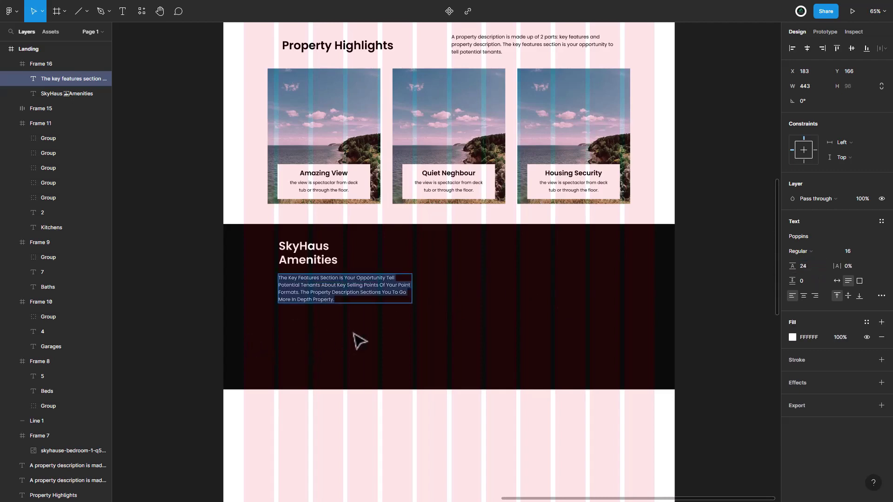
scroll(328, 344, up, 5)
Add a 'Swimming Pool' text label just below the paragraph.
key(Escape)
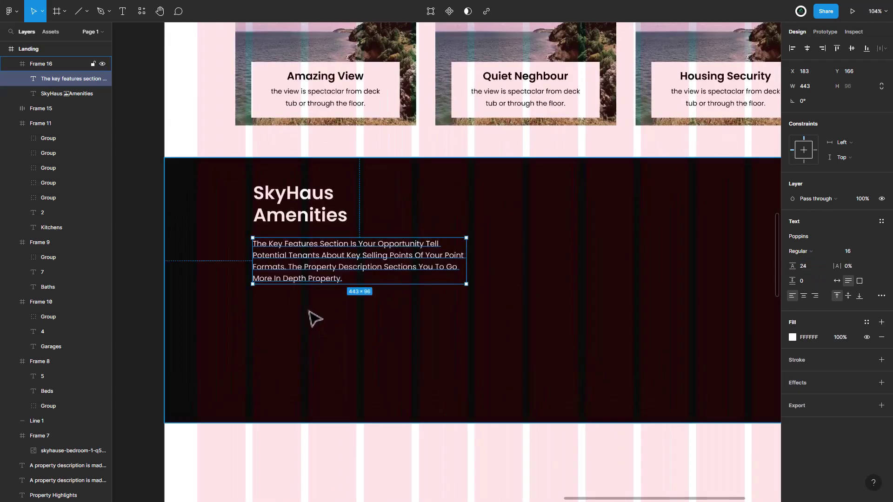
click(124, 10)
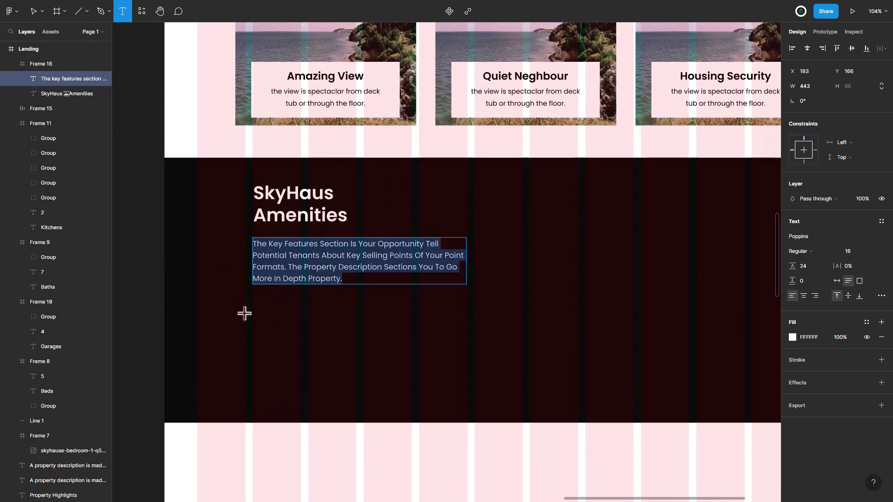
click(254, 305)
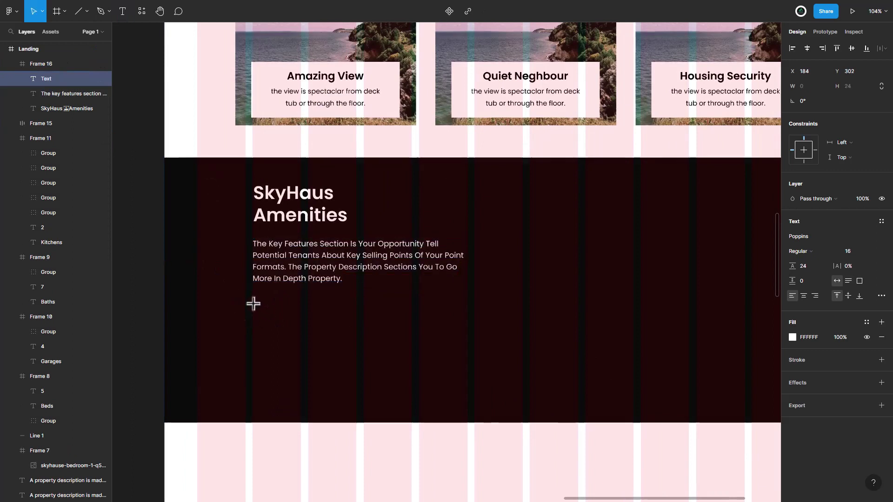
text(Swimming)
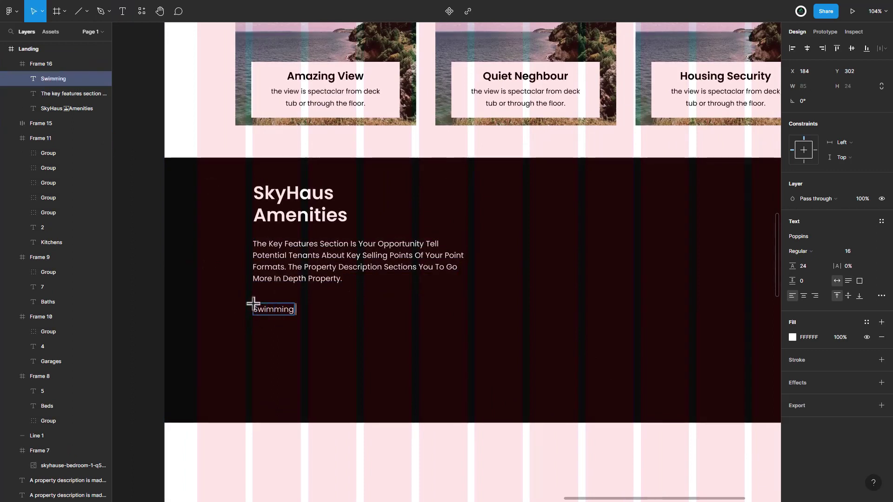
text( Pool)
key(Escape)
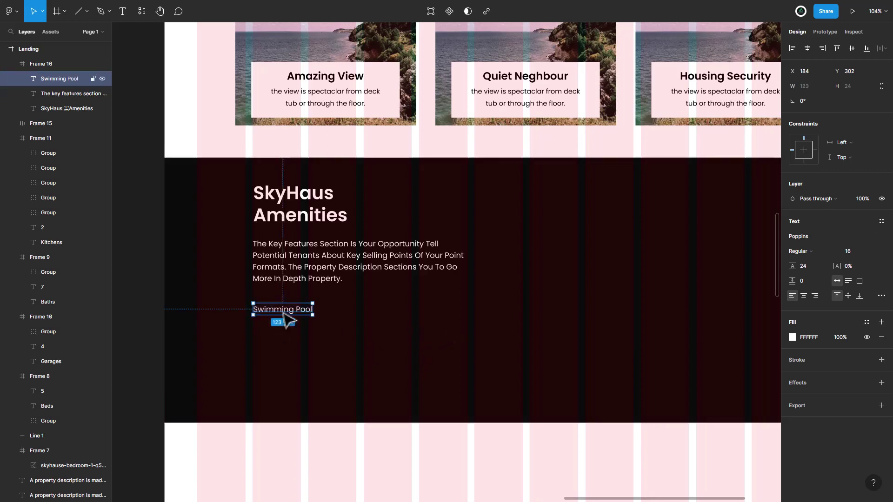
mouse_move(283, 312)
mouse_down()
mouse_move(284, 305)
mouse_move(290, 327)
mouse_move(282, 319)
mouse_up()
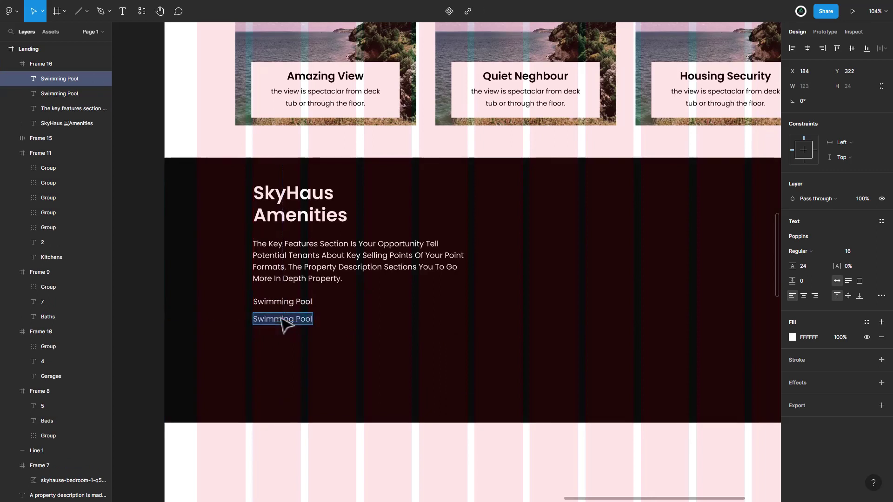
Make the value beneath it read '45 Sq Ft' in SemiBold weight.
text(45)
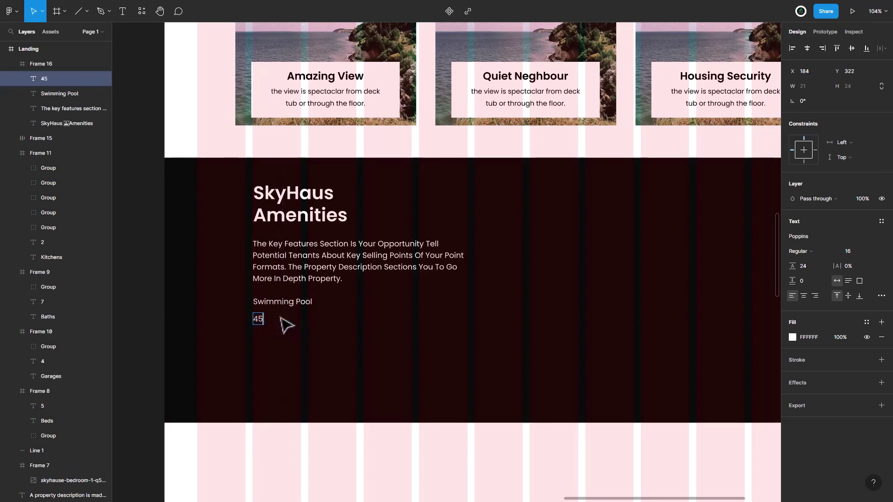
text( Sq Ft)
key(ctrl+a)
click(804, 251)
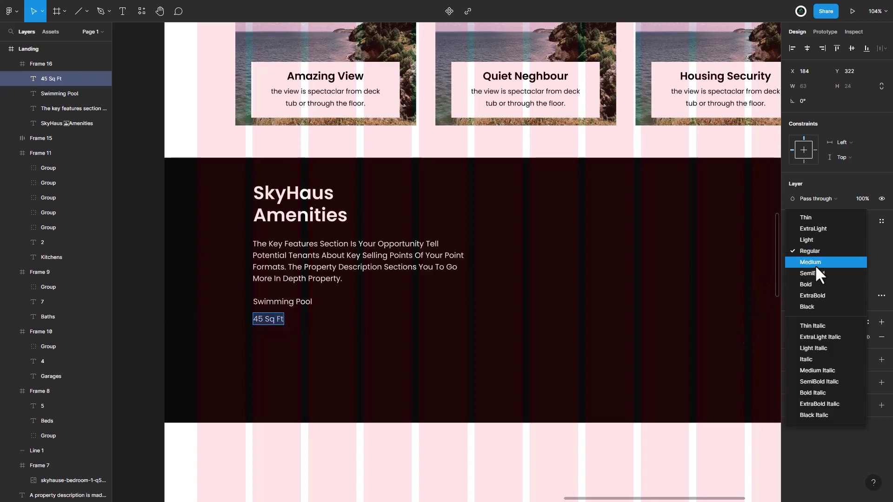
click(812, 274)
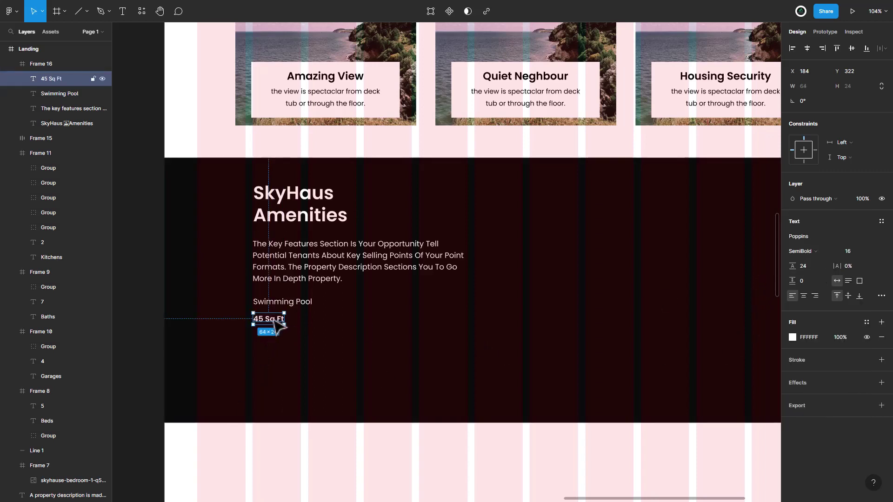
Wrap the Swimming Pool label and 45 Sq Ft value in an auto layout with gap 6.
drag(274, 321, 274, 318)
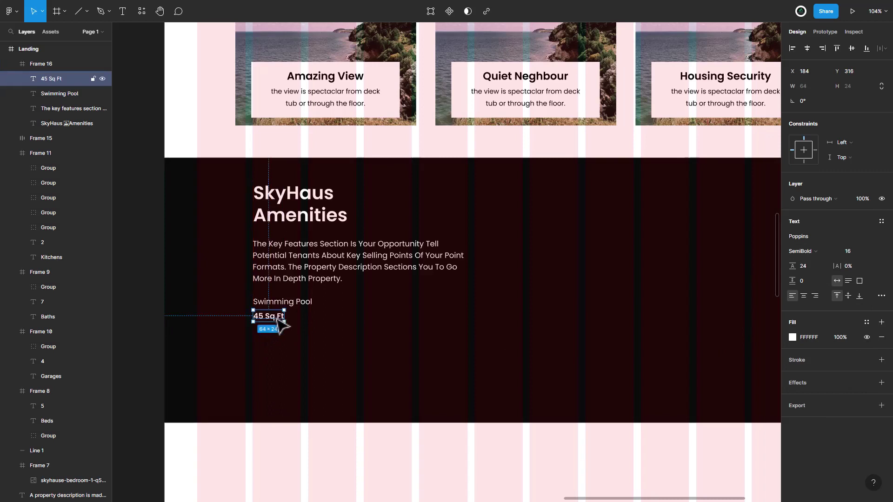
shift+click(274, 303)
key(shift+a)
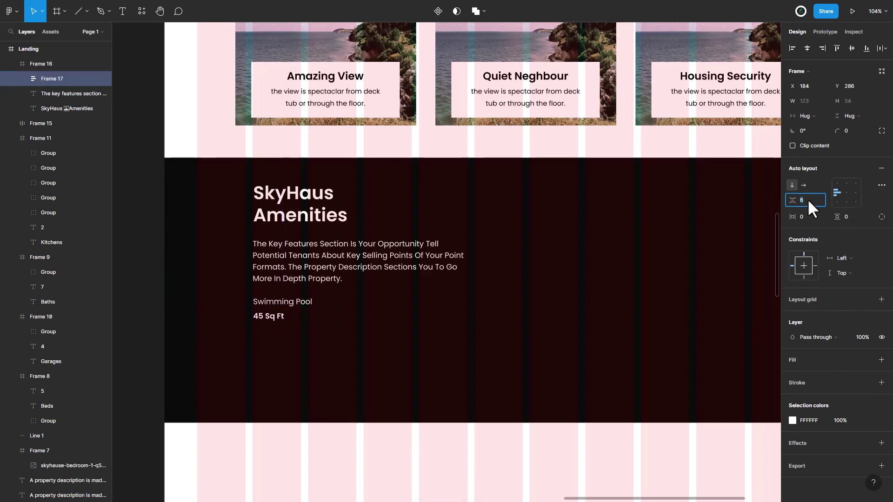
click(300, 358)
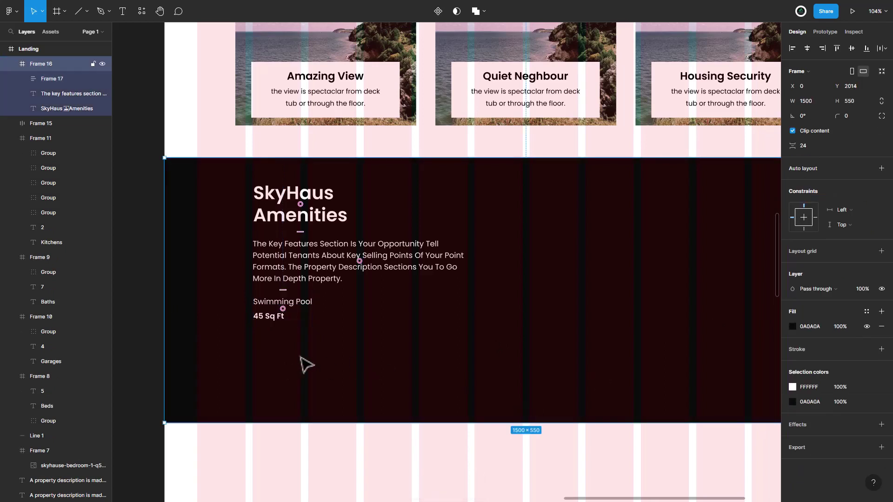
Duplicate the pair into two columns and three rows.
click(283, 318)
drag(283, 318, 364, 317)
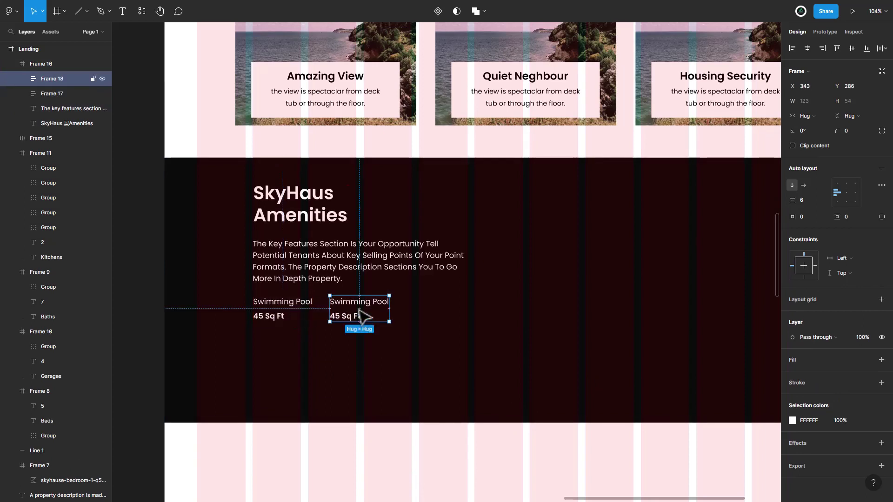
shift+click(304, 316)
mouse_move(309, 316)
mouse_down()
mouse_move(315, 356)
mouse_move(297, 347)
mouse_move(305, 392)
mouse_up()
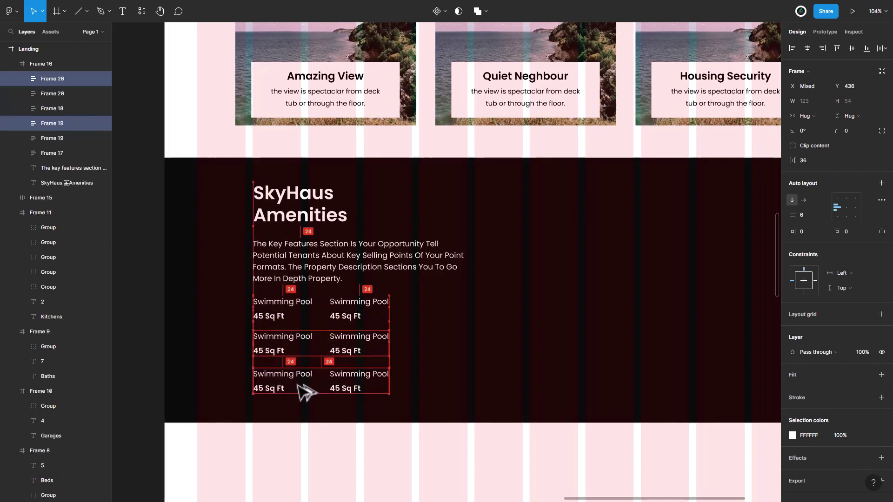
Rename two pairs to Large Play Ground / 80 Sq Ft and High Security / 24/7.
double_click(360, 302)
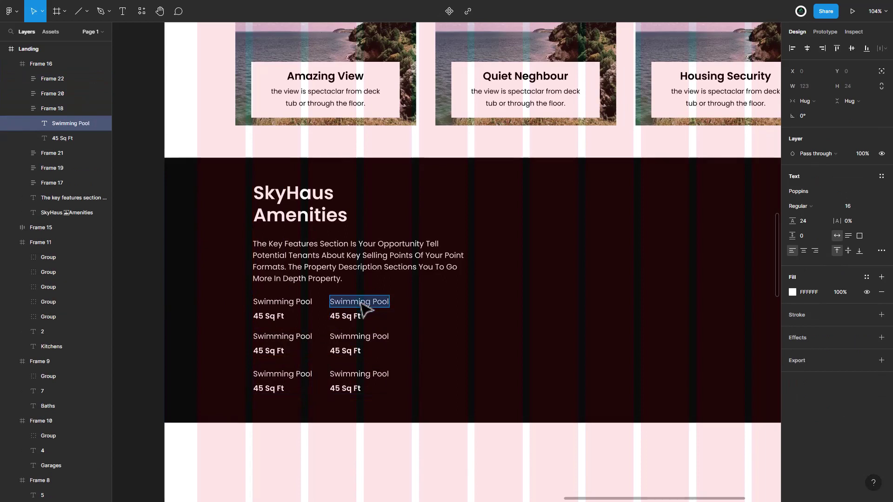
text(Large Play Ground)
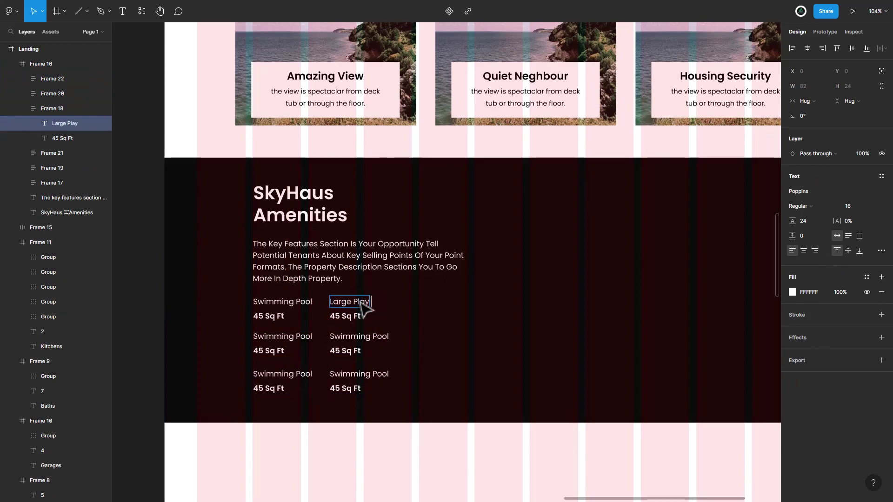
double_click(347, 317)
text(80)
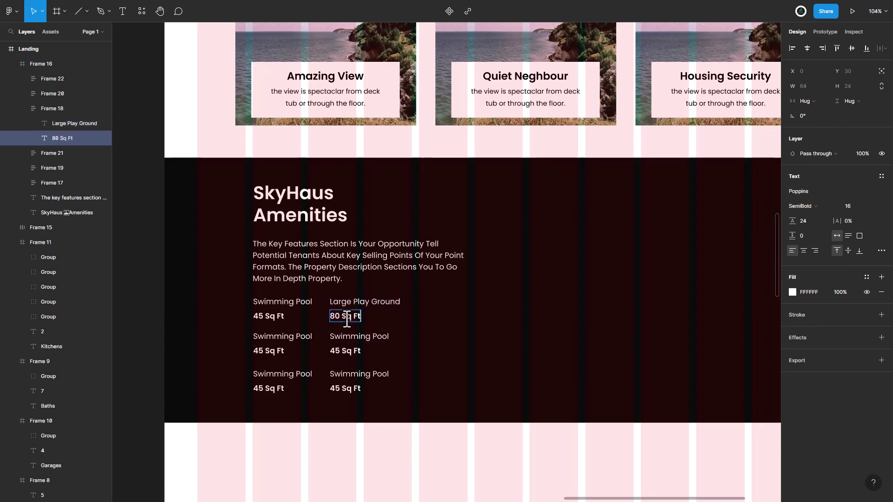
double_click(300, 337)
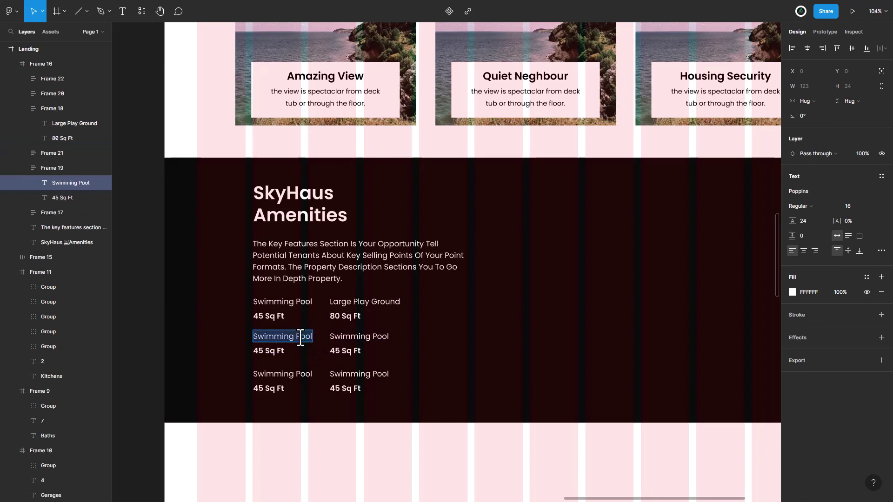
text(Hi)
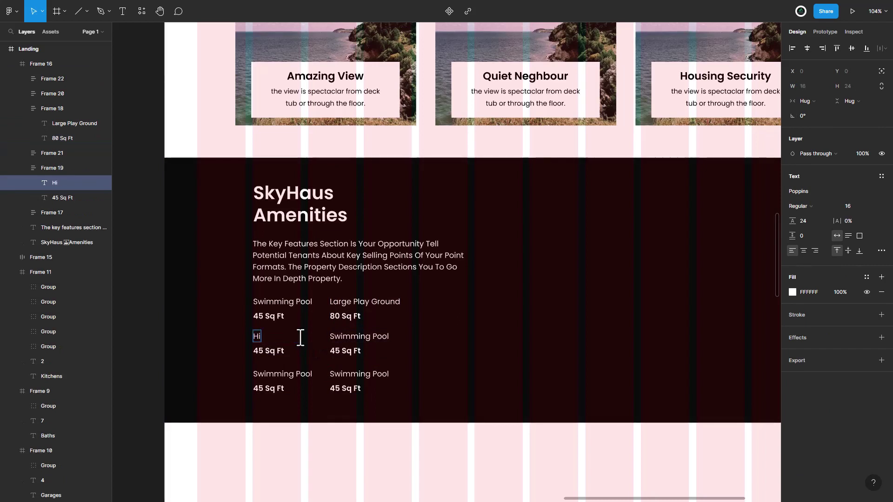
text(gh Security)
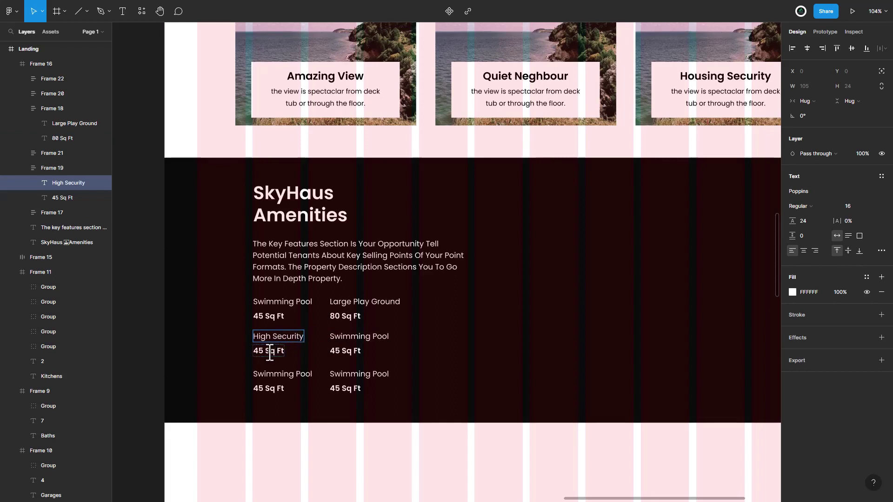
double_click(270, 352)
text(24/7)
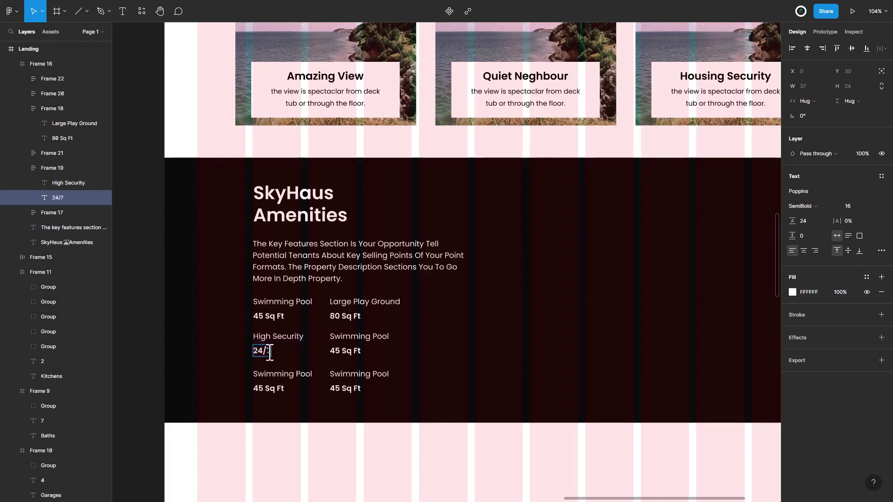
Rename the next pairs to Water Storage / 1200 Gal and Basement / 2.
click(347, 340)
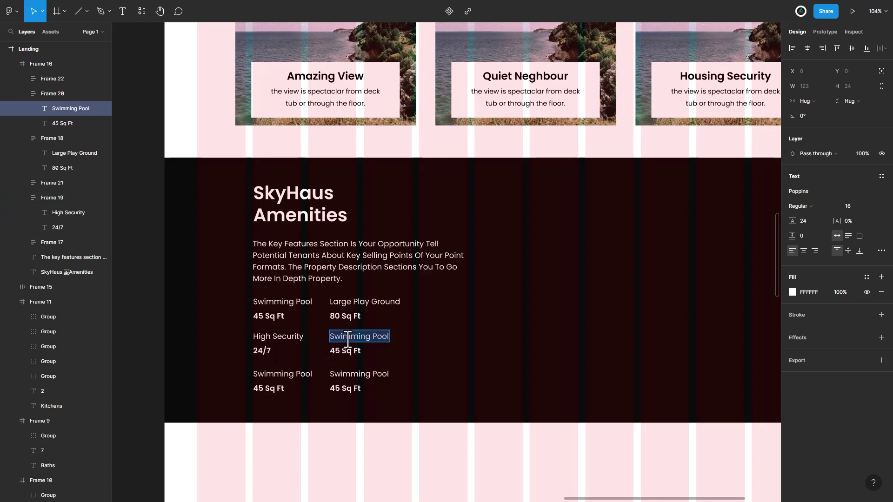
text(Water Storage)
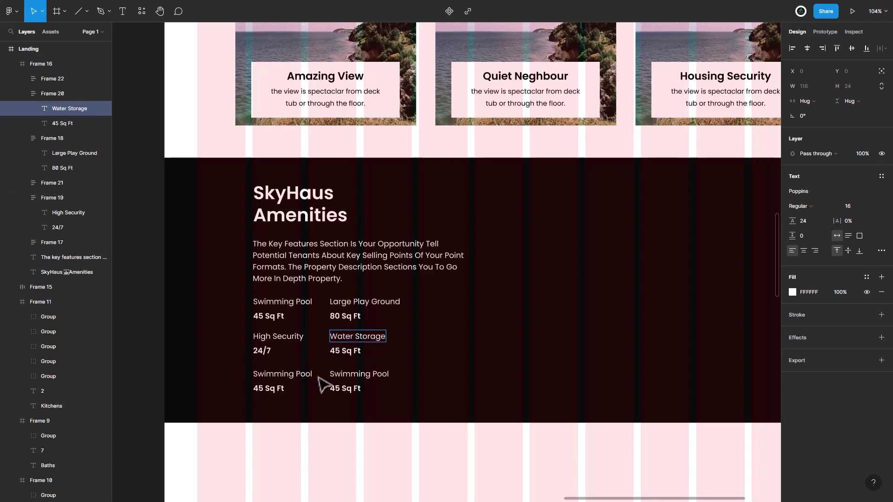
click(344, 351)
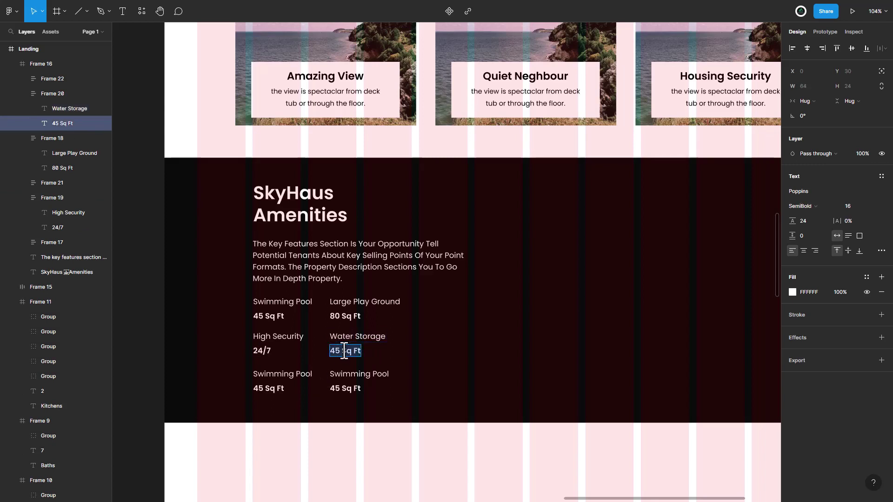
text(1200 Gal)
double_click(276, 374)
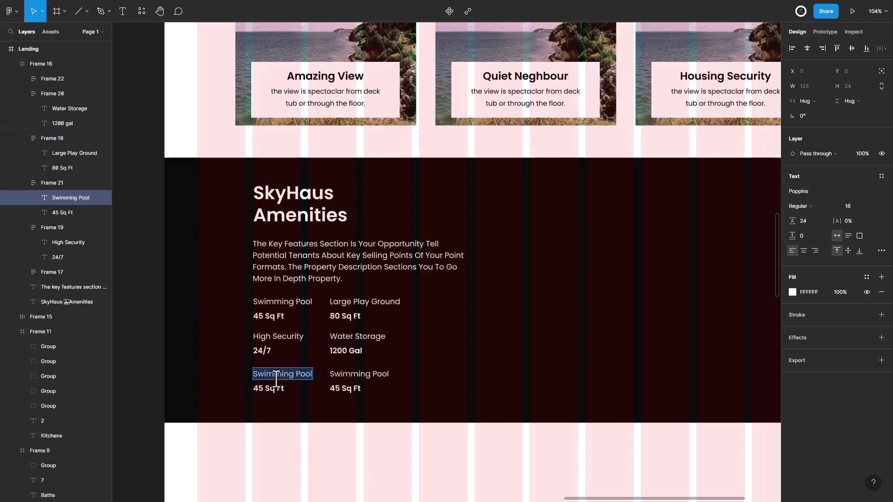
text(Basement)
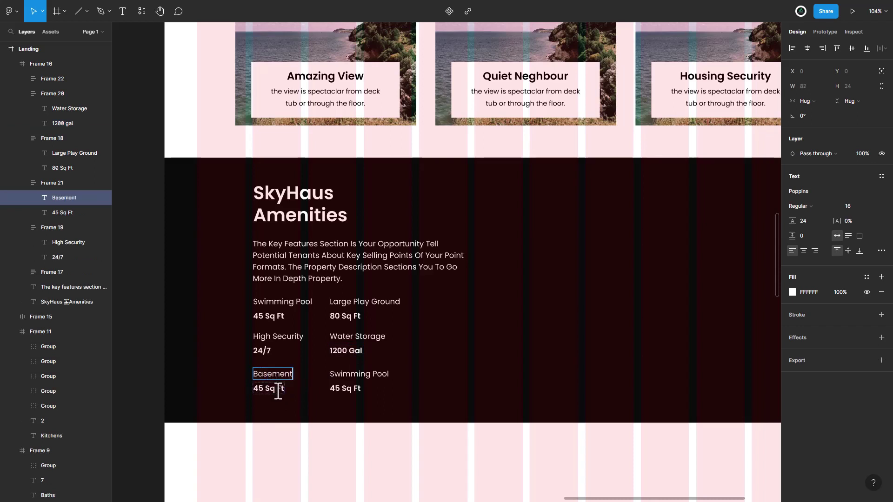
double_click(274, 389)
text(2)
Rename the last pair to Elevator / 2, then bring the section's right side into view.
double_click(355, 375)
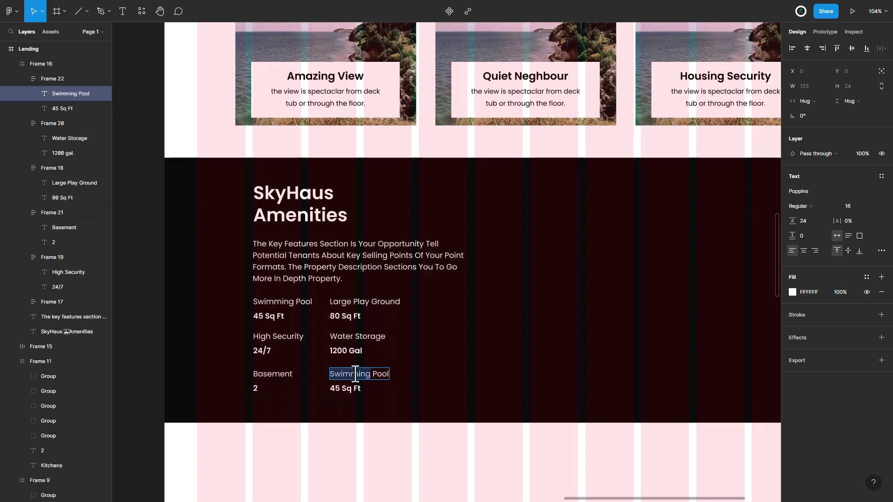
text(Elevator)
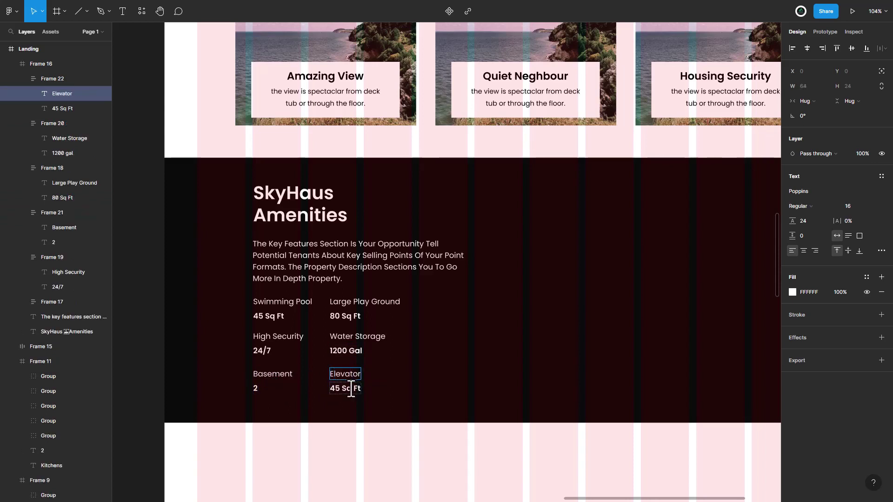
double_click(351, 390)
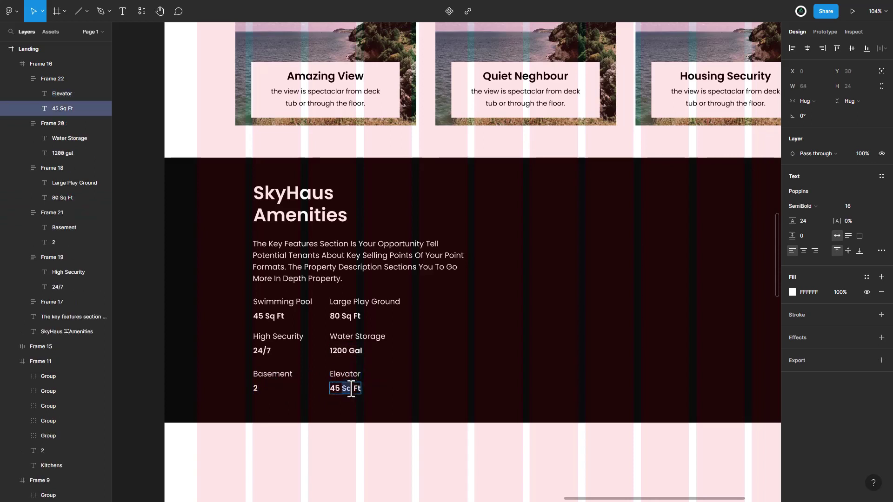
text(2)
key(Escape)
click(569, 318)
mouse_move(569, 318)
mouse_down()
mouse_move(385, 309)
mouse_move(393, 315)
mouse_up()
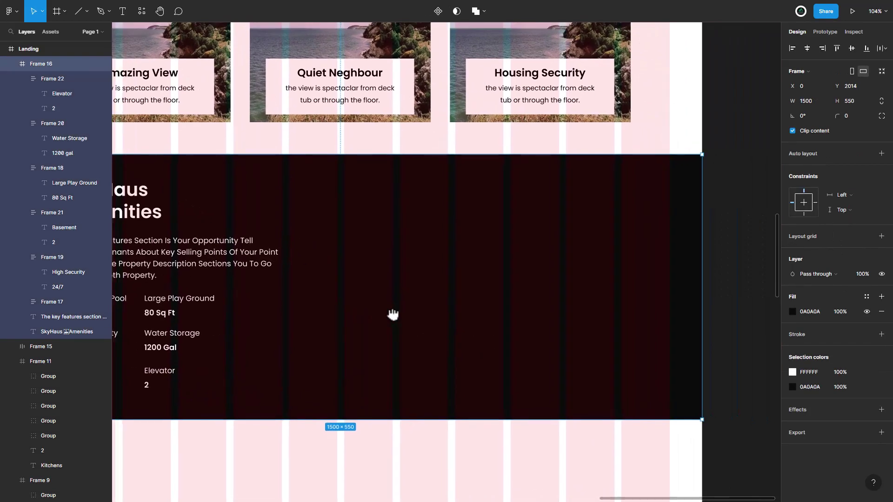
Draw an empty frame in the right half of the Amenities section.
click(57, 10)
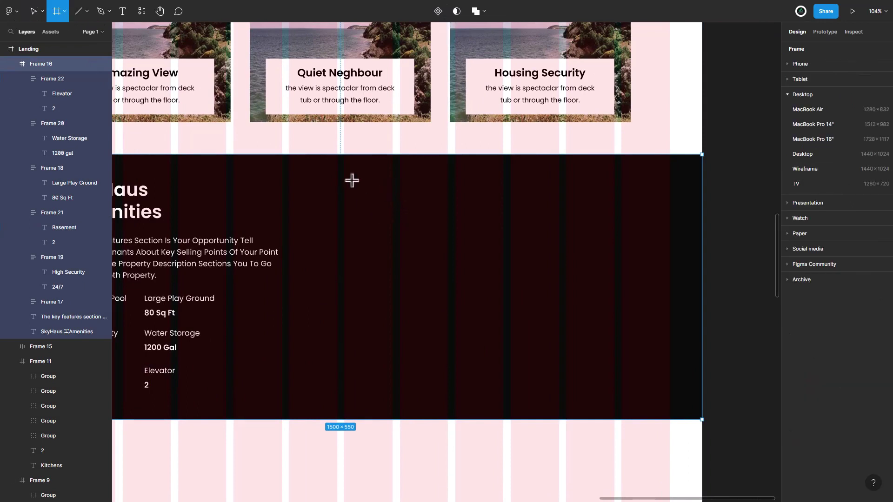
drag(344, 178, 614, 379)
scroll(418, 426, down, 10)
click(249, 410)
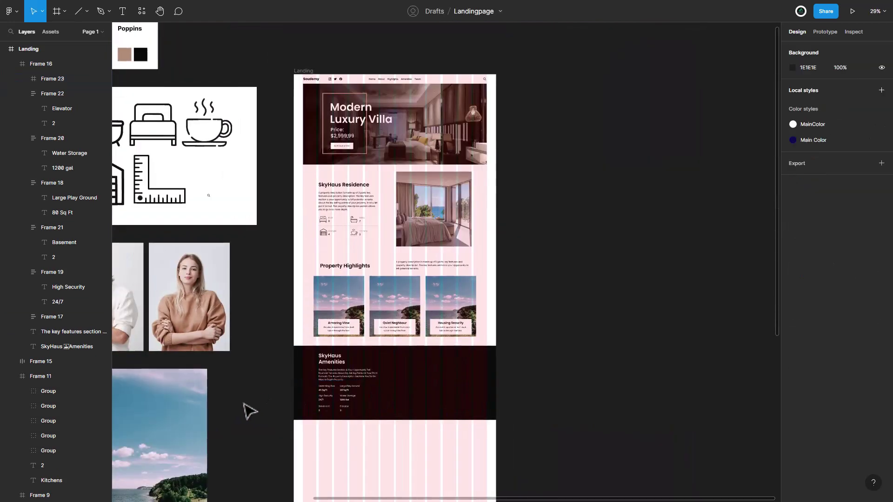
Pick the pool-house reference photo, then return and select the new empty frame.
mouse_move(249, 410)
mouse_down()
mouse_move(327, 306)
mouse_move(376, 273)
mouse_up()
scroll(279, 256, left, 5)
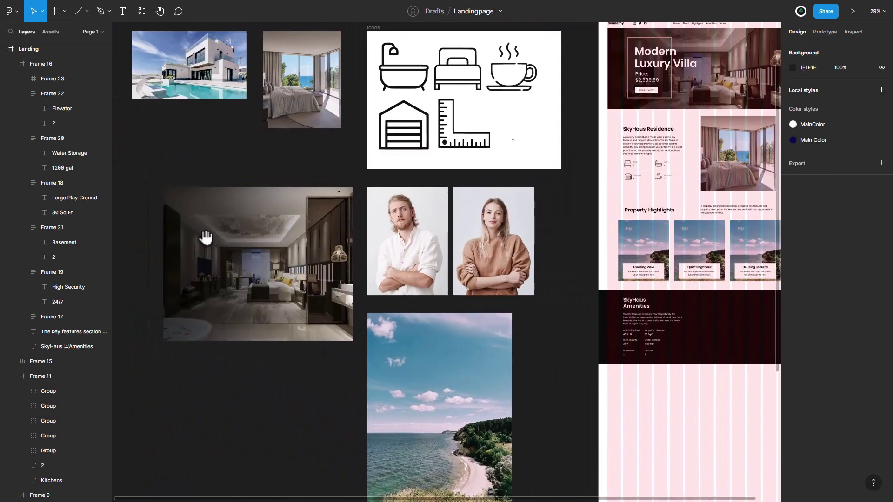
scroll(209, 186, up, 3)
click(210, 123)
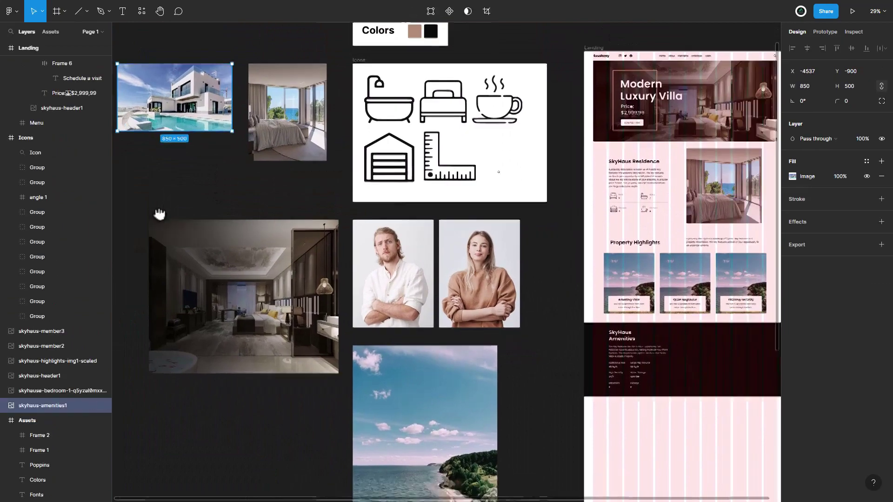
scroll(160, 209, right, 10)
scroll(160, 209, down, 4)
click(429, 246)
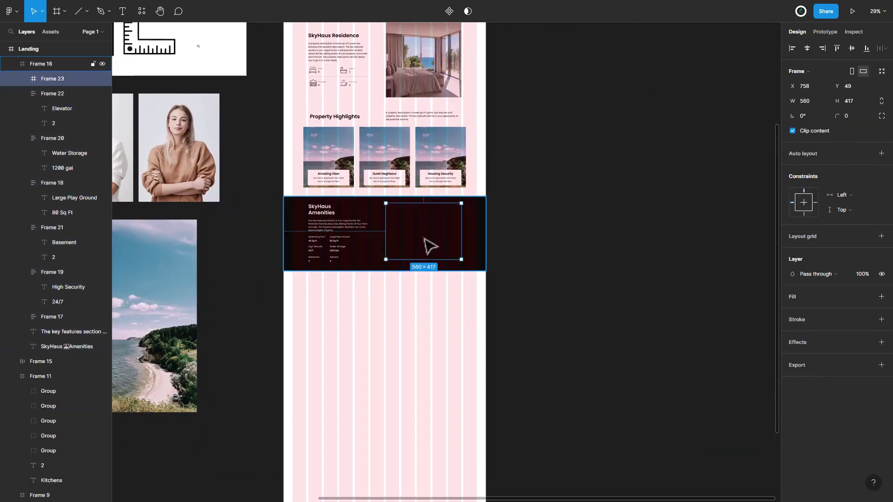
Paste the pool-house photo into the frame and shrink it to about 705×415.
key(ctrl+v)
drag(480, 195, 472, 200)
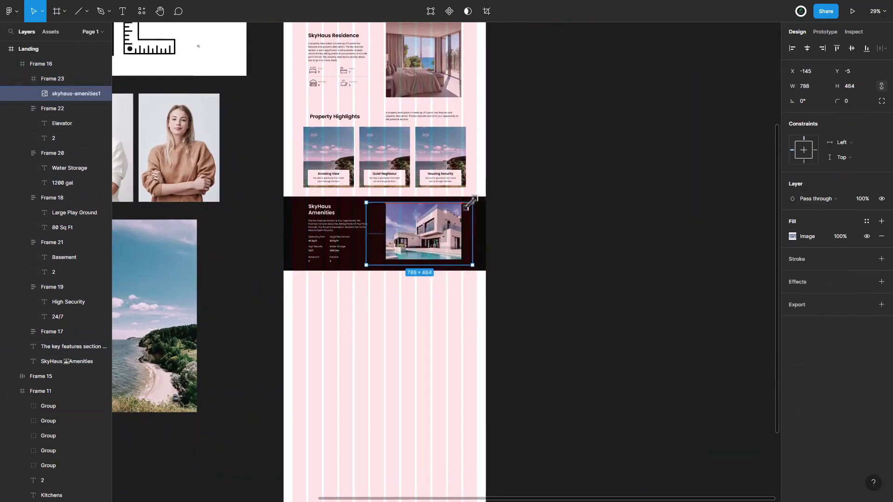
scroll(471, 244, up, 5)
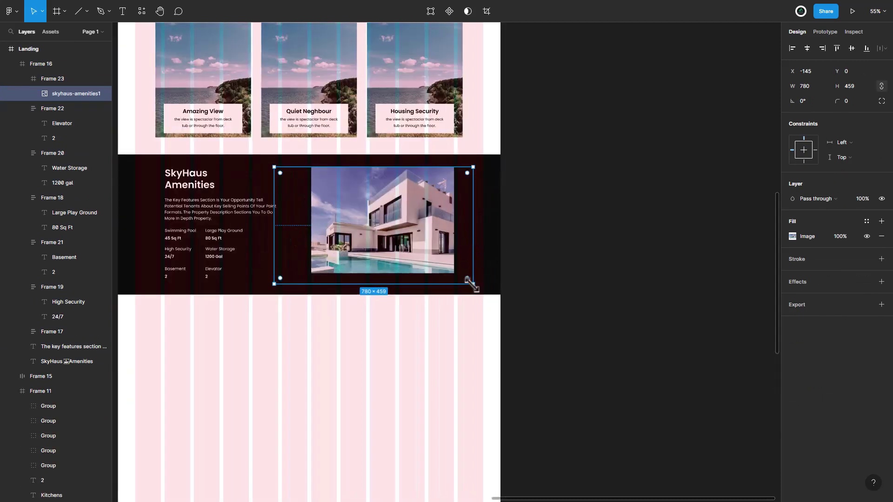
drag(473, 284, 456, 270)
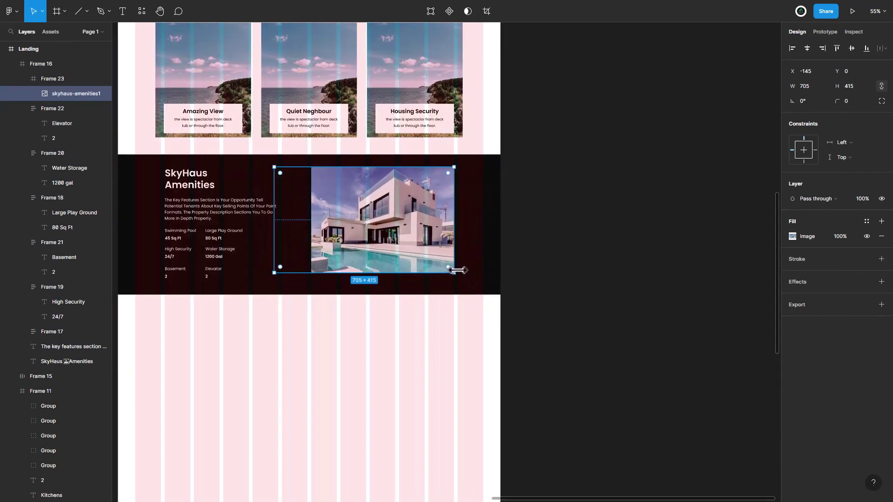
key(Right)
key(Right)
key(Right)
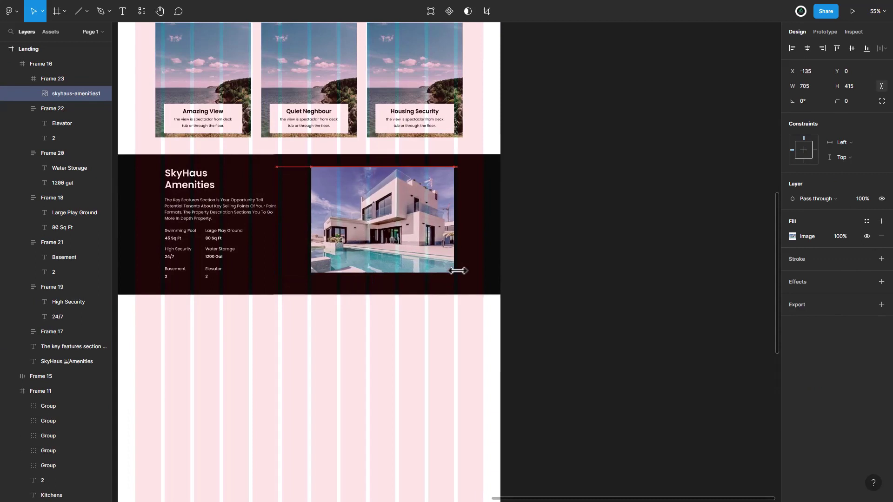
key(Right)
key(Right)
key(Right)
key(Right)
key(Right)
key(Right)
key(Right)
key(Right)
key(Right)
key(Right)
key(Right)
key(Right)
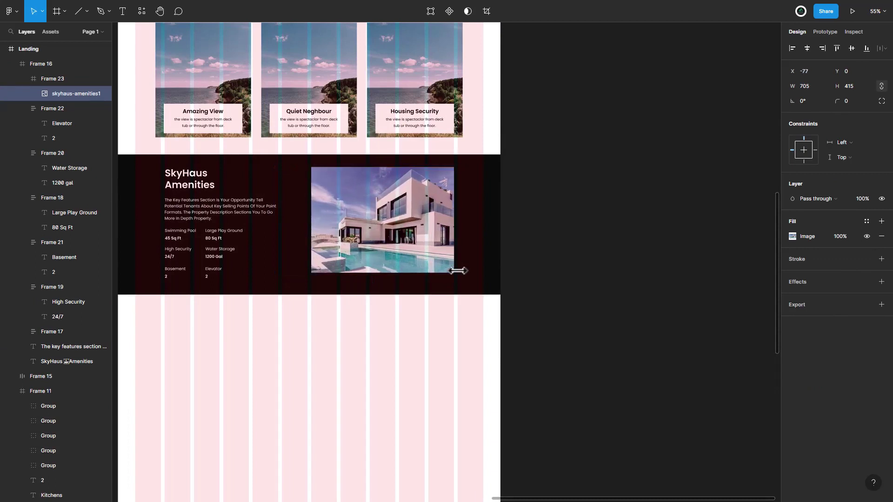
Widen the photo's frame to 628 and make it taller.
key(Escape)
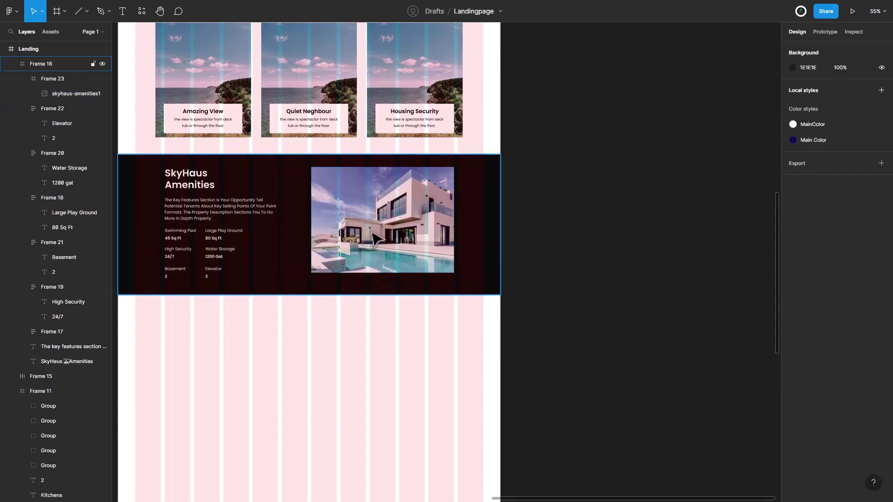
click(453, 233)
drag(455, 220, 472, 221)
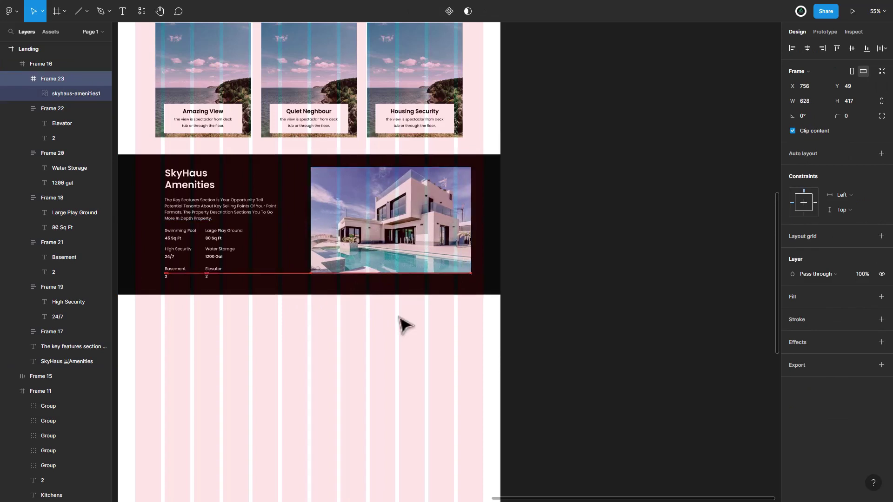
key(Left)
key(Left)
key(Left)
key(Down)
key(Down)
key(Up)
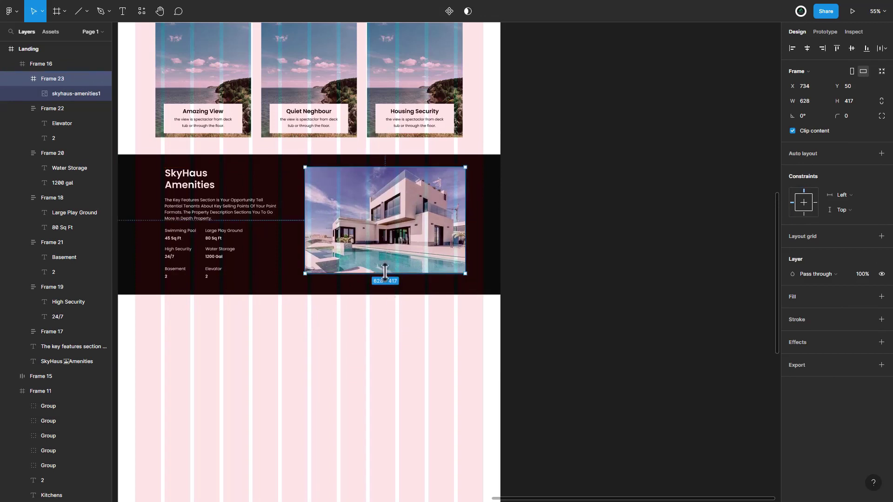
drag(385, 273, 387, 279)
Enlarge the house image so it fills the resized frame.
double_click(395, 253)
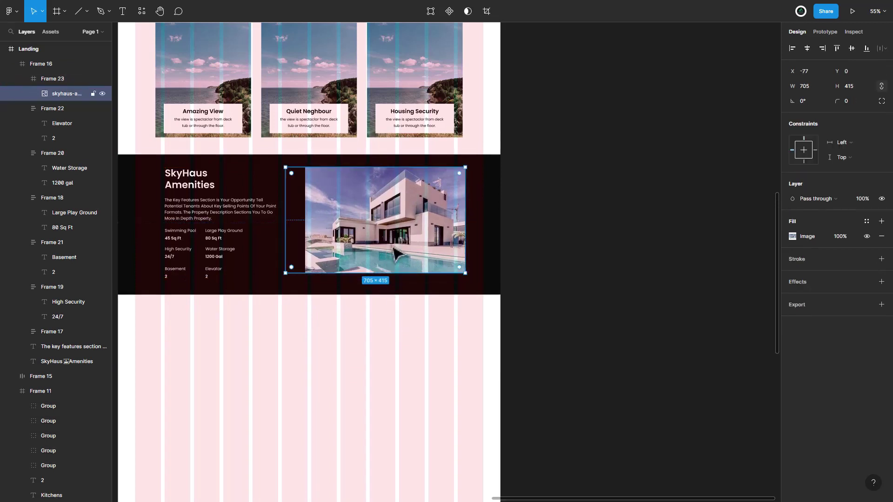
drag(284, 274, 275, 279)
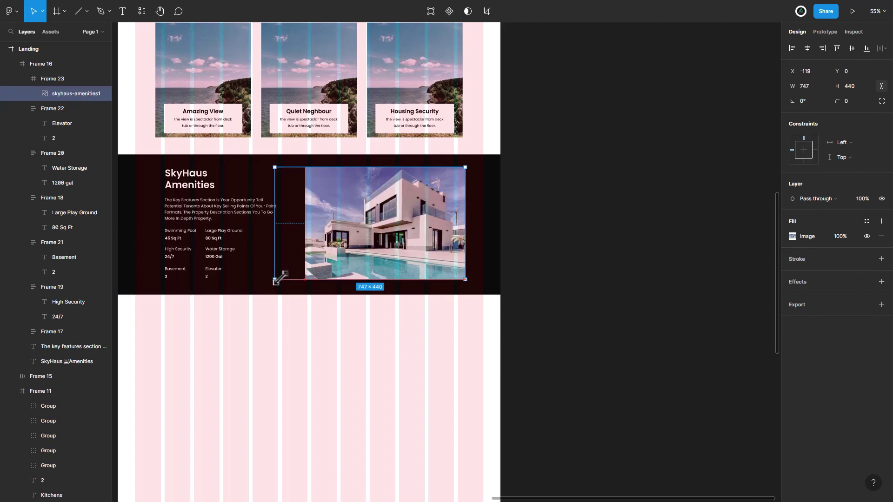
click(374, 383)
drag(334, 351, 409, 345)
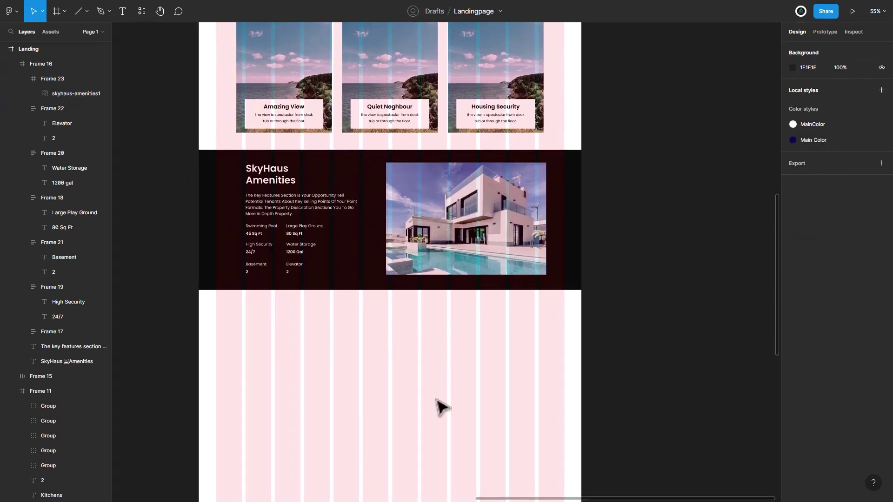
Copy the SkyHaus Amenities heading below the section and give it a black 000000 fill.
double_click(281, 181)
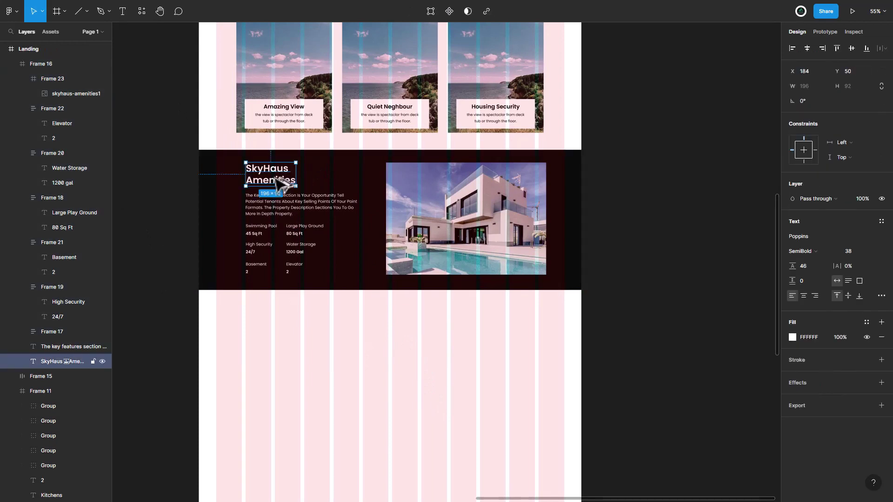
drag(276, 179, 276, 318)
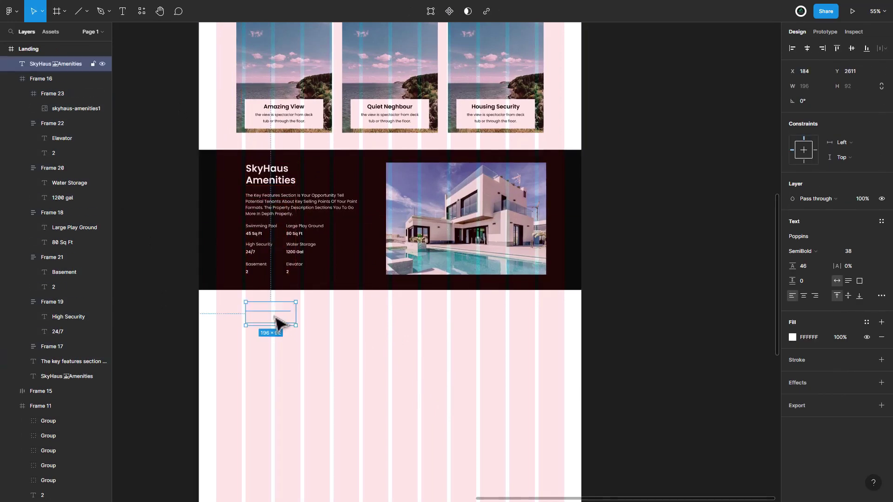
key(Return)
click(792, 337)
text(000000)
key(Return)
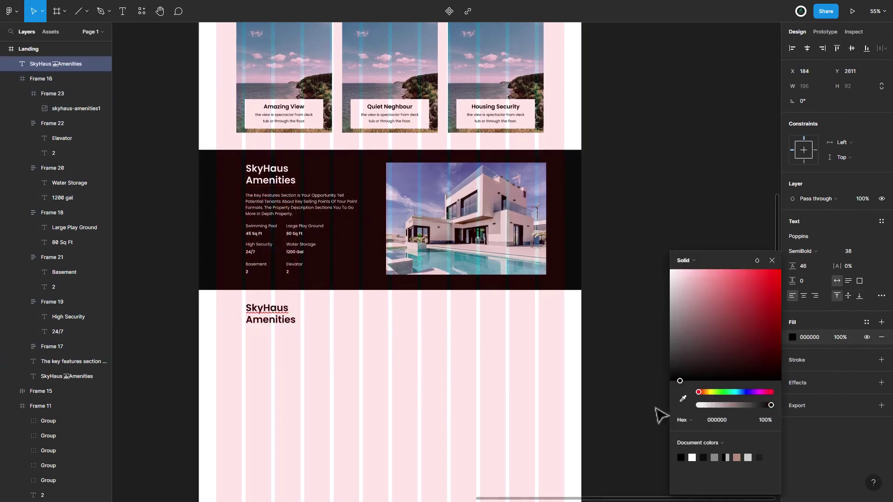
key(Escape)
Retype the copied heading as a single-line 'Our Team' and nudge it down slightly.
key(Return)
click(249, 318)
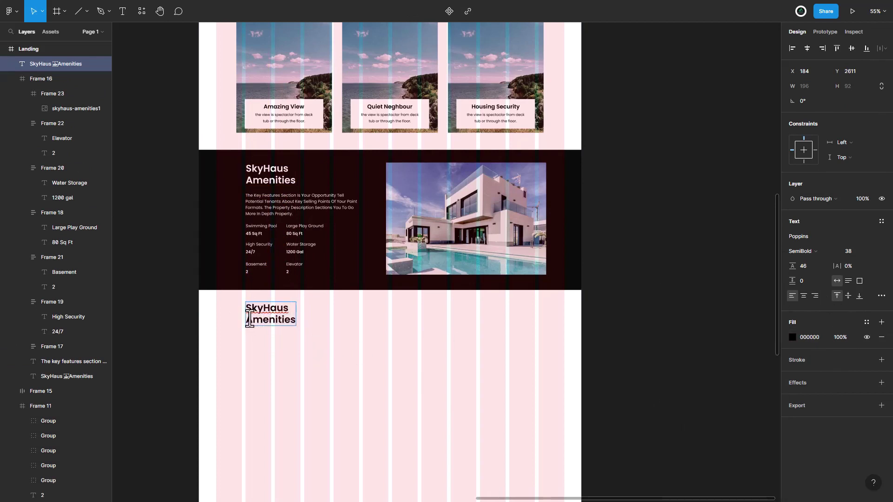
key(BackSpace)
key(ctrl+a)
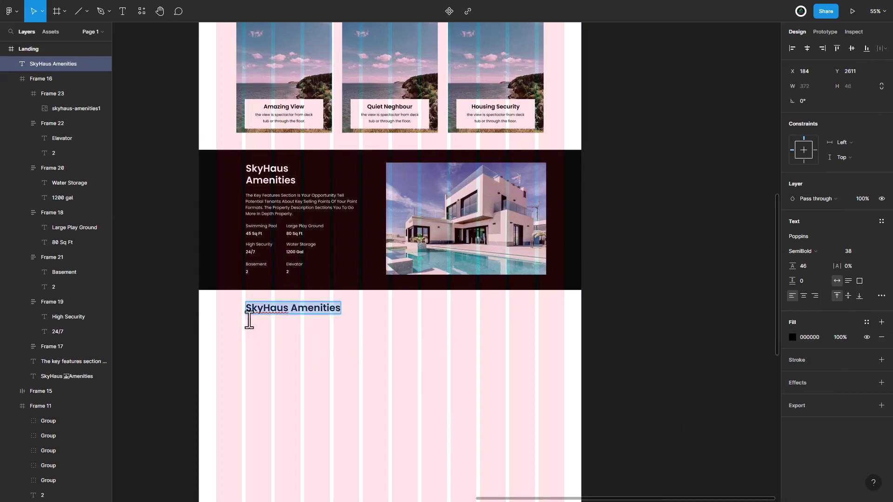
text(o)
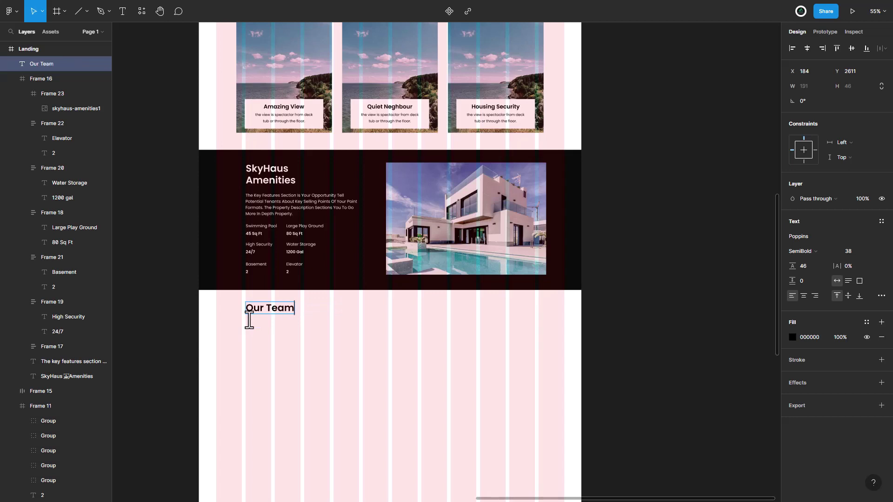
scroll(265, 334, up, 5)
key(Escape)
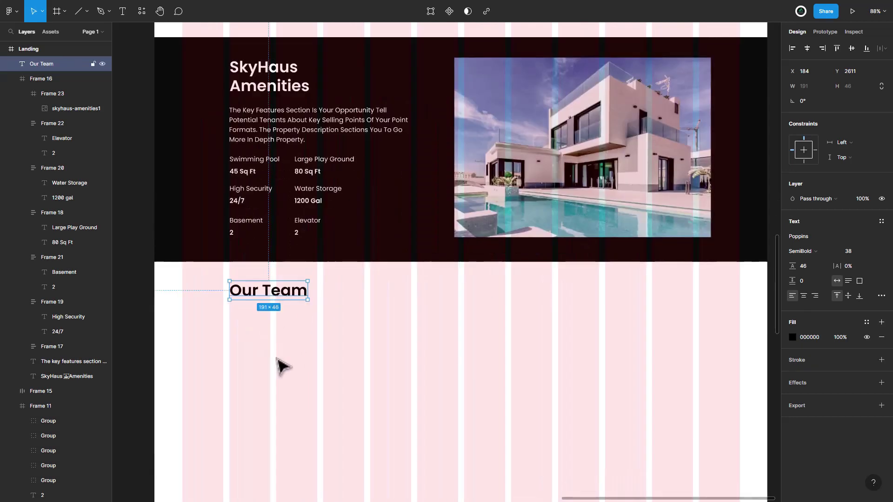
key(Escape)
double_click(269, 292)
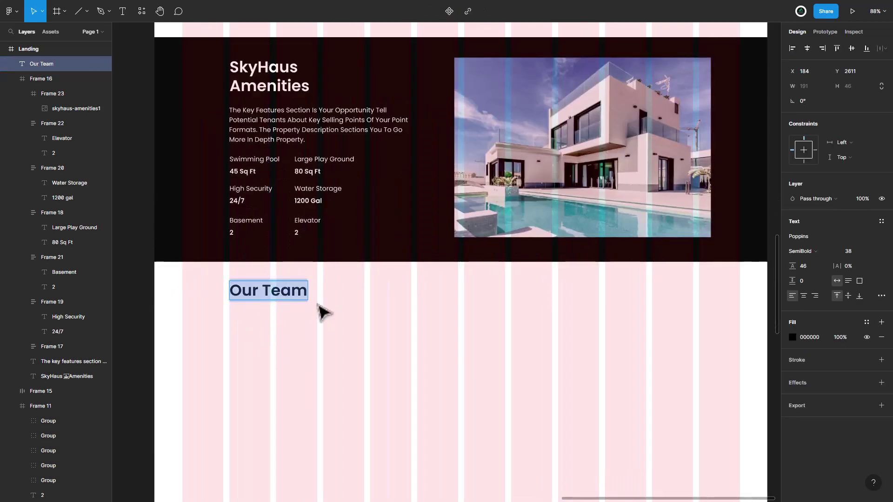
key(Escape)
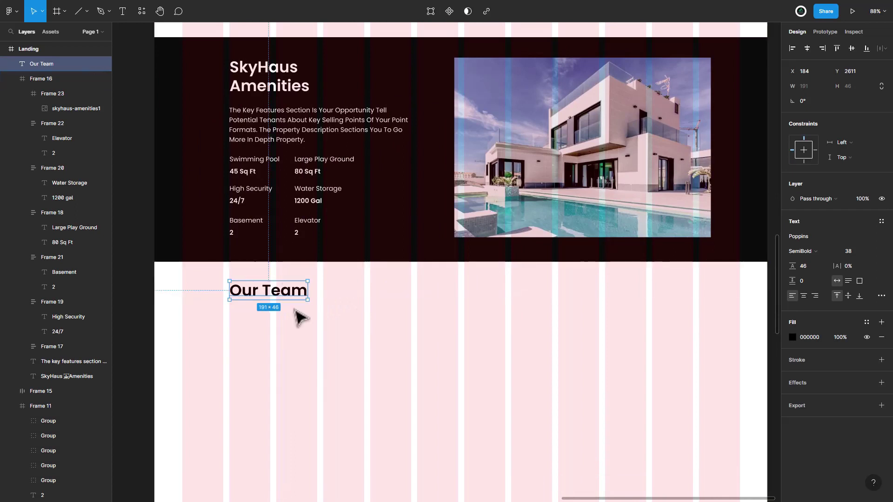
key(Down)
key(Down)
key(Down)
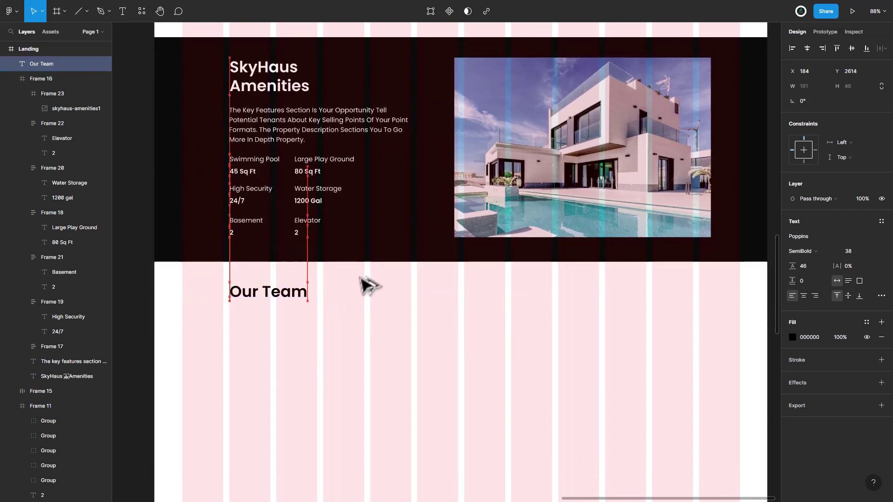
Draw a 299×412 card frame below the Our Team heading.
click(360, 312)
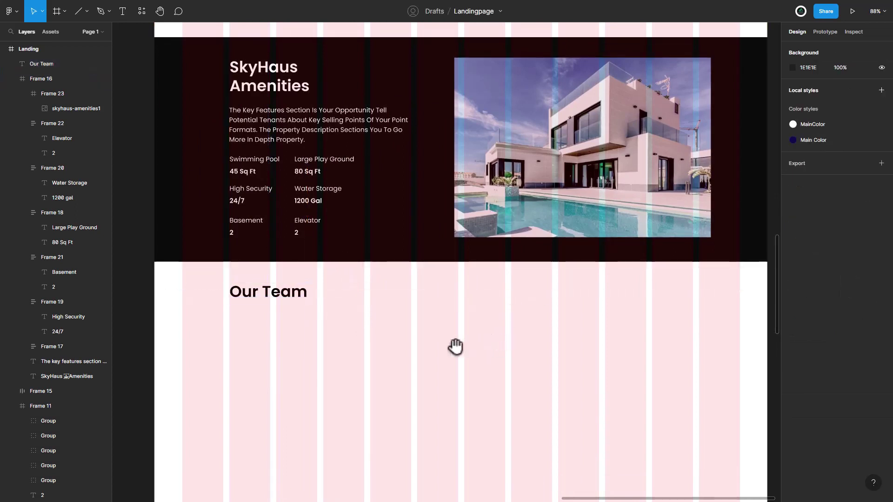
drag(454, 346, 443, 239)
click(56, 11)
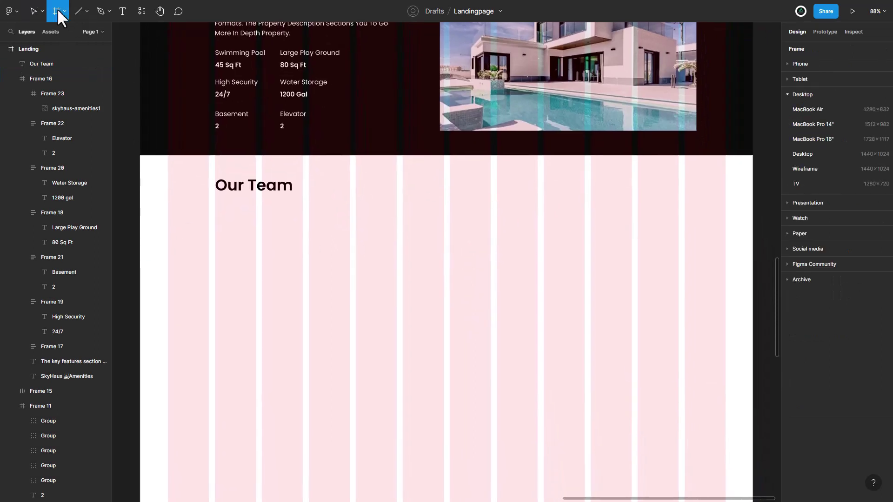
drag(215, 200, 336, 369)
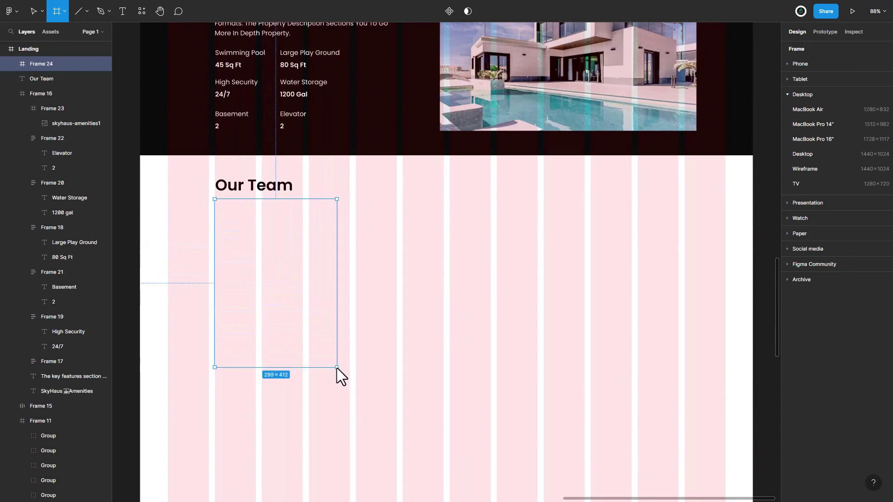
scroll(255, 312, down, 5)
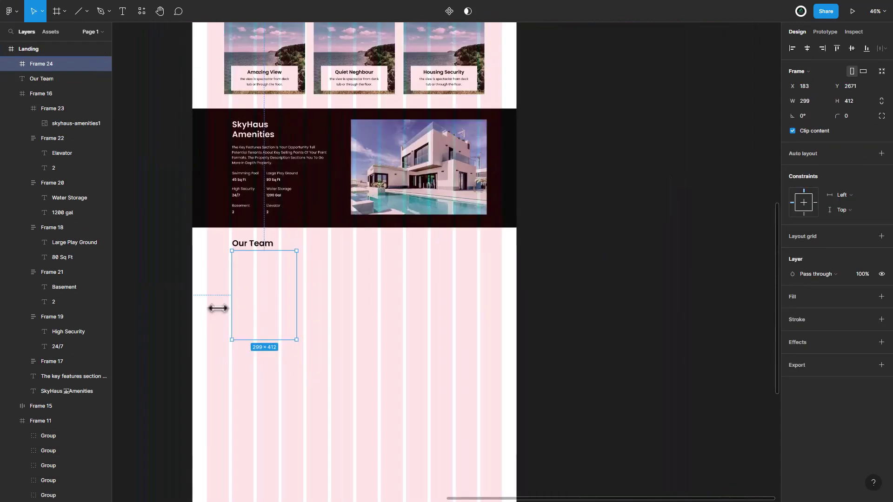
click(175, 309)
scroll(379, 313, left, 10)
Paste the woman's photo into the card, resized and positioned to fit.
click(422, 88)
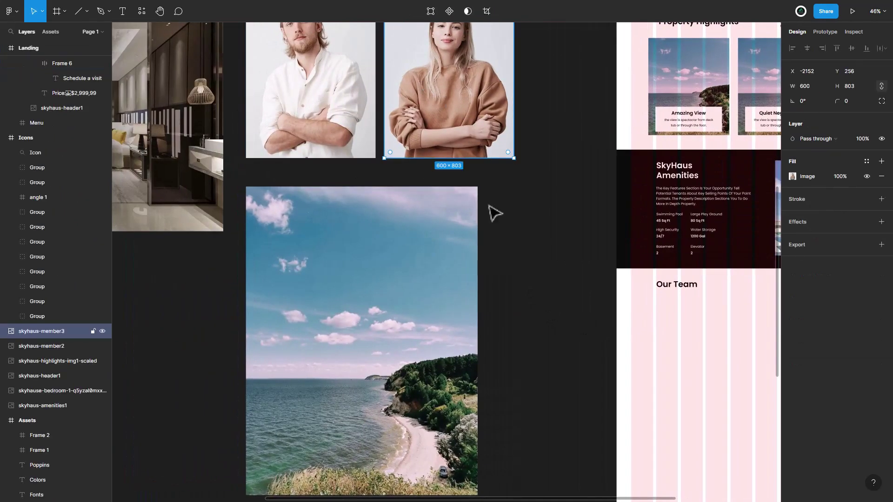
scroll(465, 325, right, 8)
scroll(465, 325, down, 3)
click(507, 291)
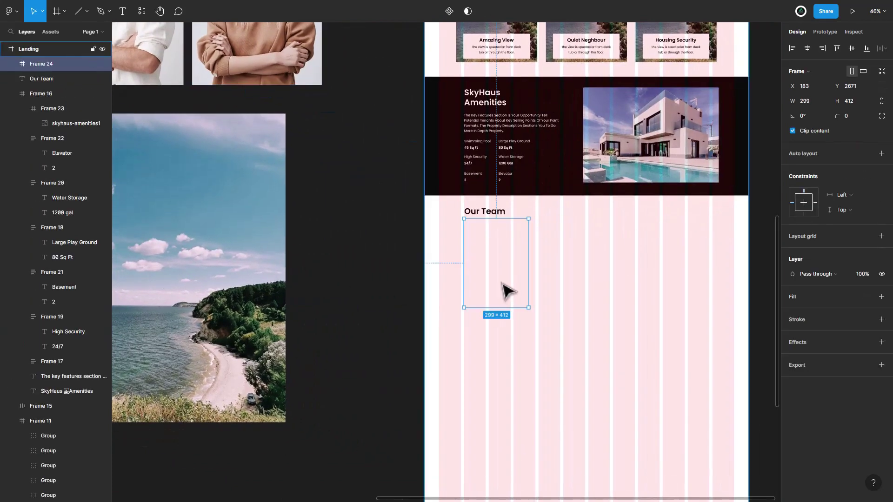
key(ctrl+v)
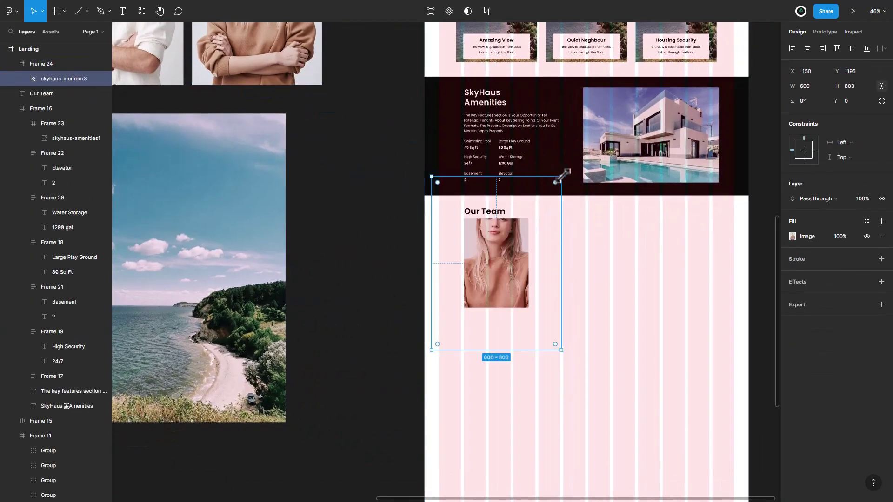
drag(564, 174, 512, 236)
mouse_move(490, 287)
mouse_down()
mouse_move(503, 274)
mouse_move(513, 278)
mouse_up()
click(555, 307)
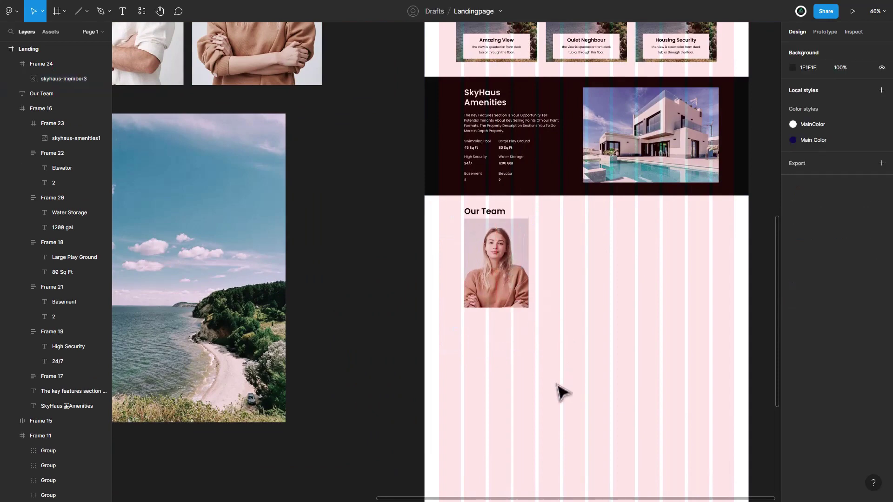
click(470, 255)
mouse_move(494, 279)
mouse_down()
mouse_move(503, 292)
mouse_move(584, 282)
mouse_move(577, 284)
mouse_up()
Duplicate the card 40 to the right and swap in the man's photo, sized to fit.
click(553, 299)
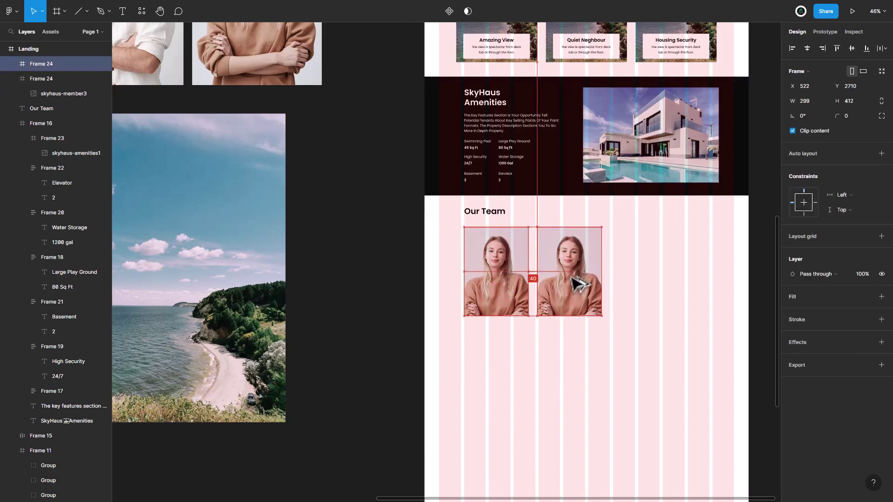
click(163, 55)
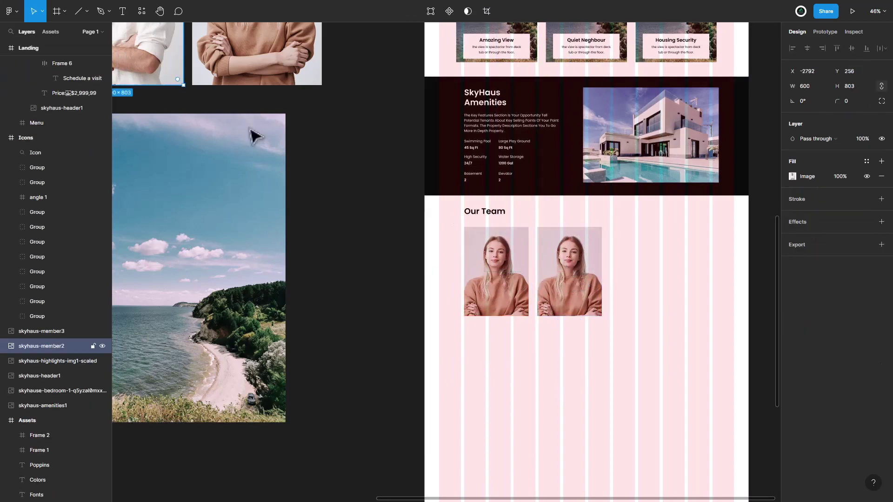
click(582, 286)
key(Delete)
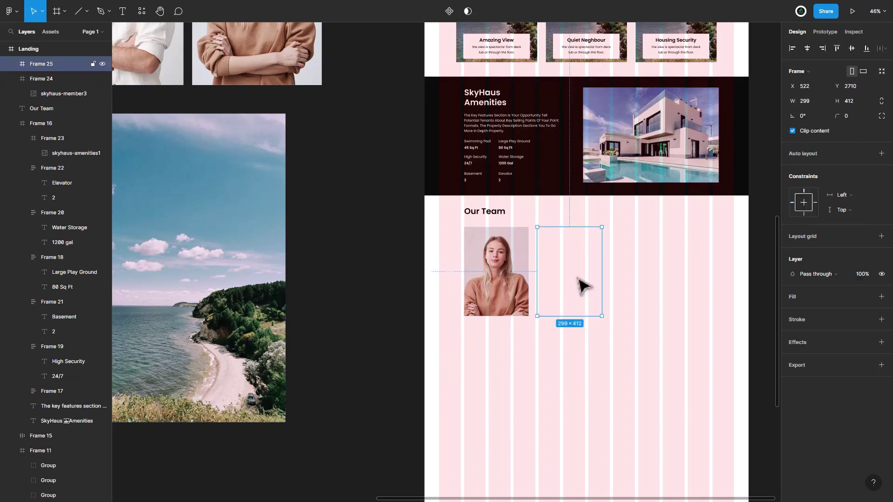
key(ctrl+v)
drag(635, 186, 618, 230)
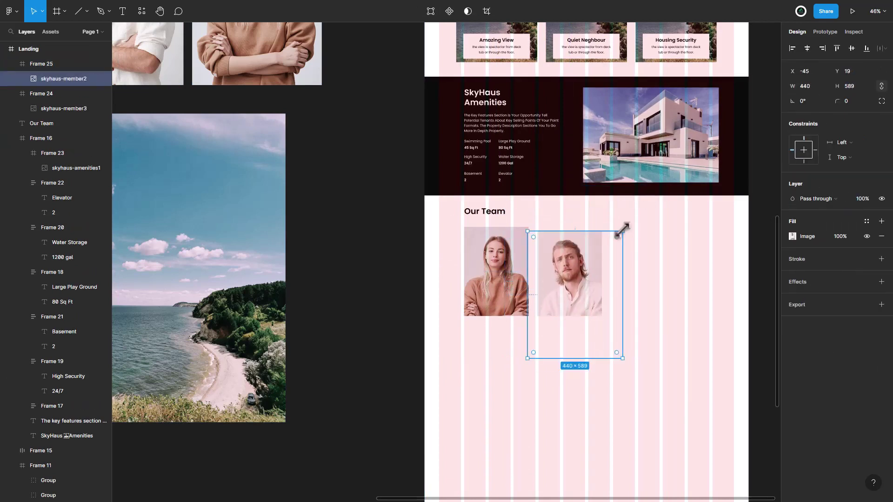
drag(618, 230, 609, 241)
drag(576, 294, 572, 272)
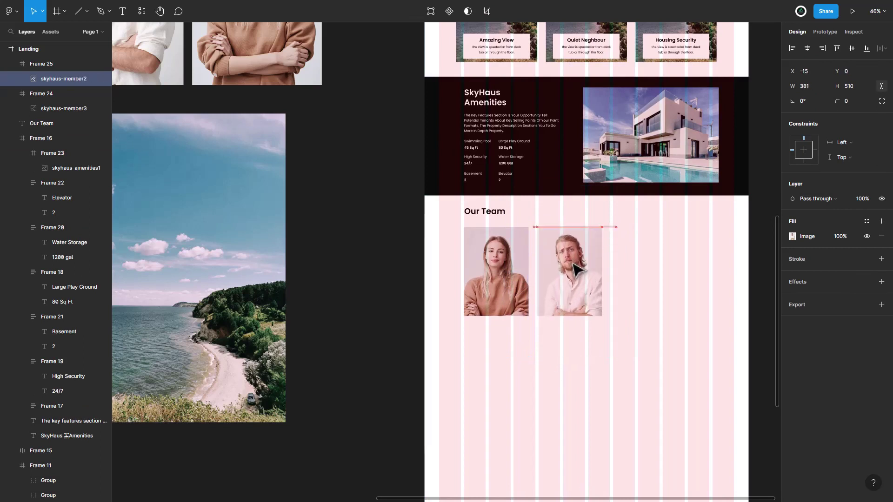
click(640, 286)
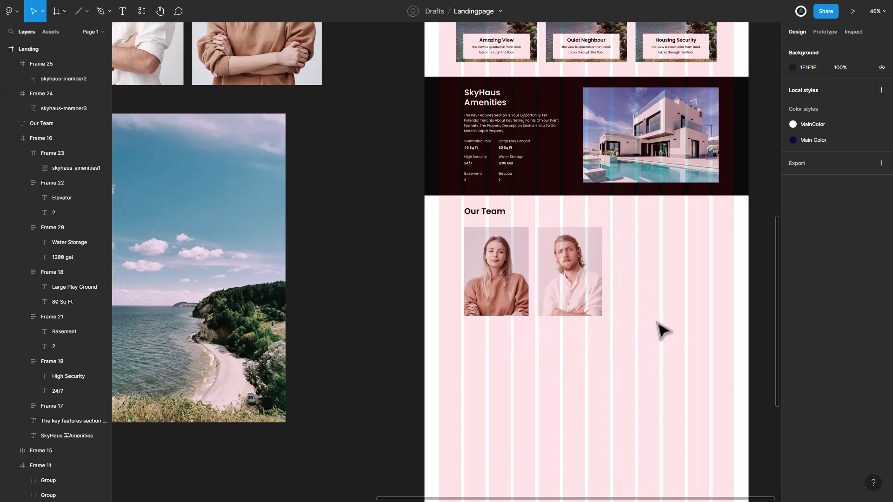
scroll(654, 311, up, 1)
scroll(653, 311, up, 3)
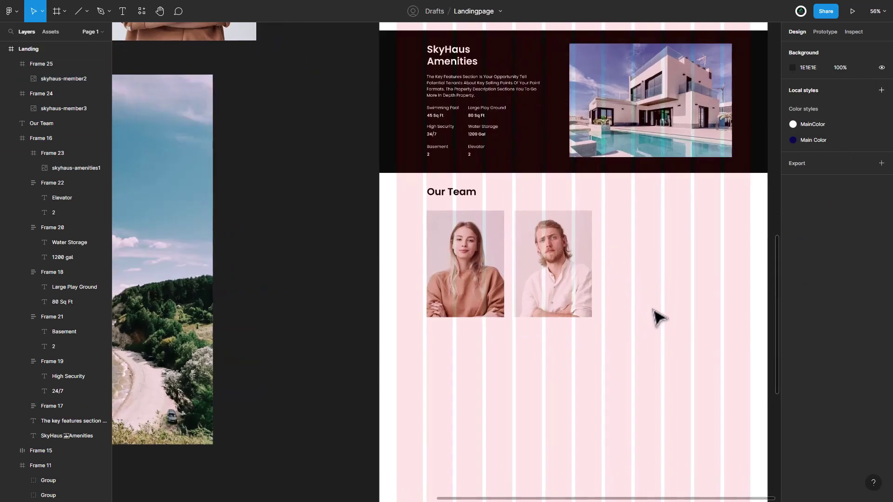
scroll(606, 235, up, 3)
Wrap both photo cards in a centred auto layout row with a 50 gap.
drag(627, 212, 455, 310)
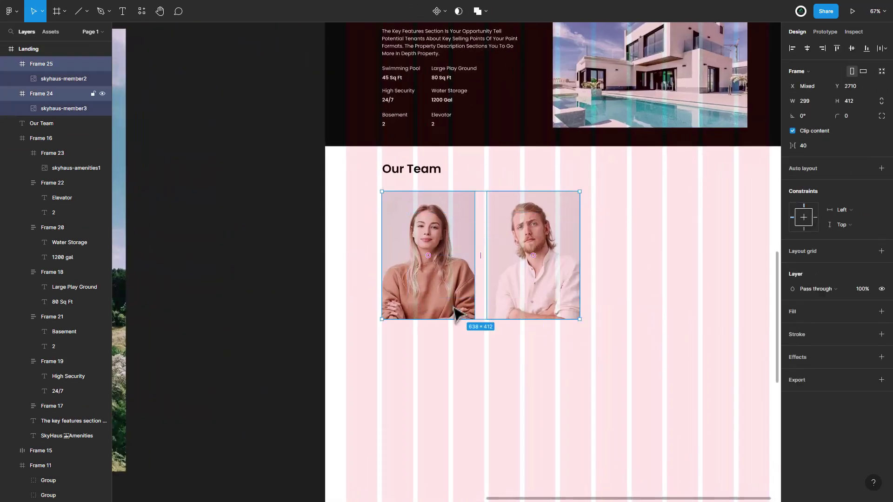
key(shift+a)
click(846, 193)
click(801, 199)
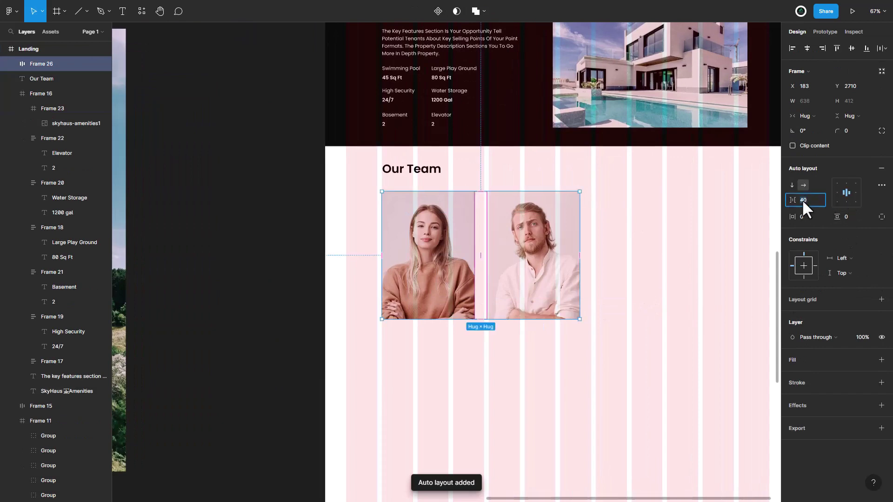
text(50)
key(Return)
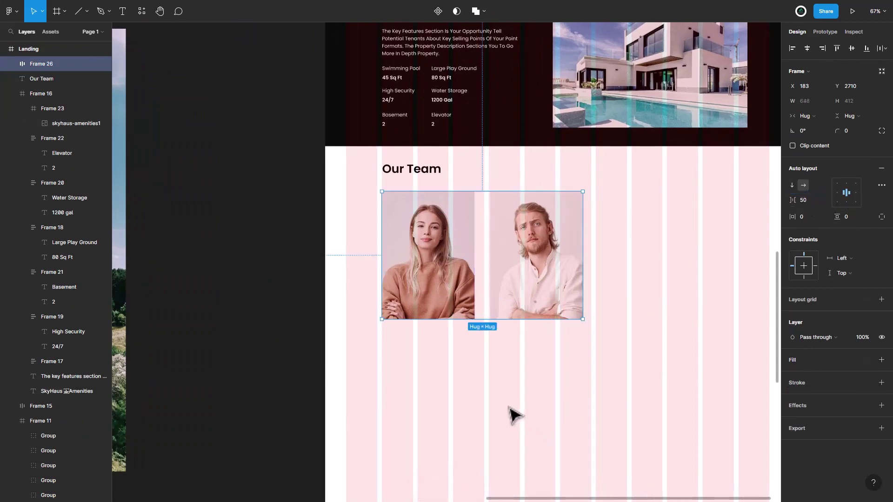
click(512, 414)
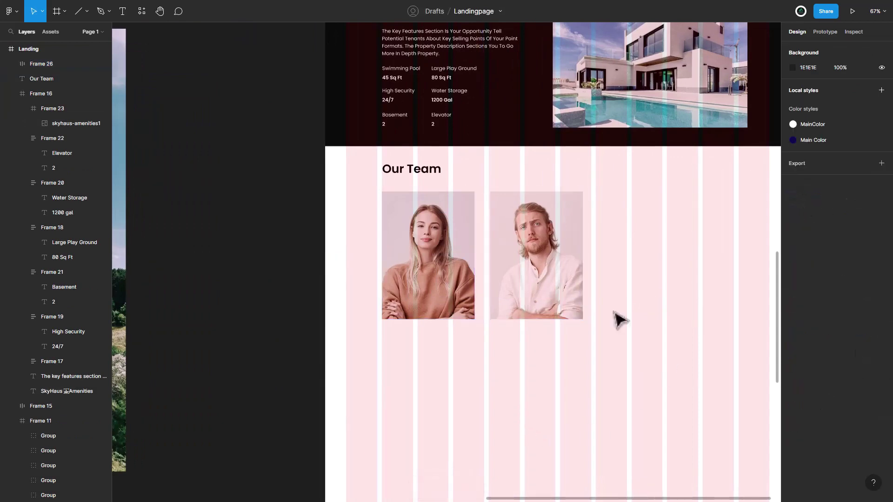
Draw a white-filled label box on the woman's photo.
click(57, 11)
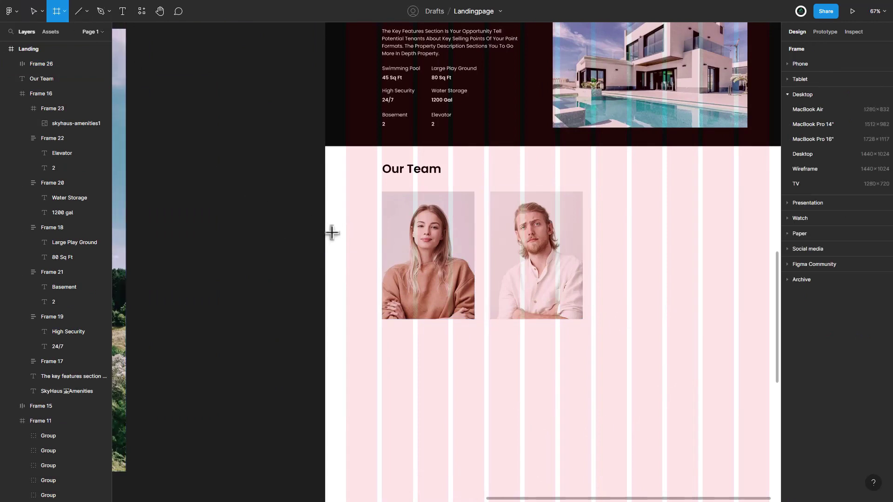
drag(392, 289, 465, 312)
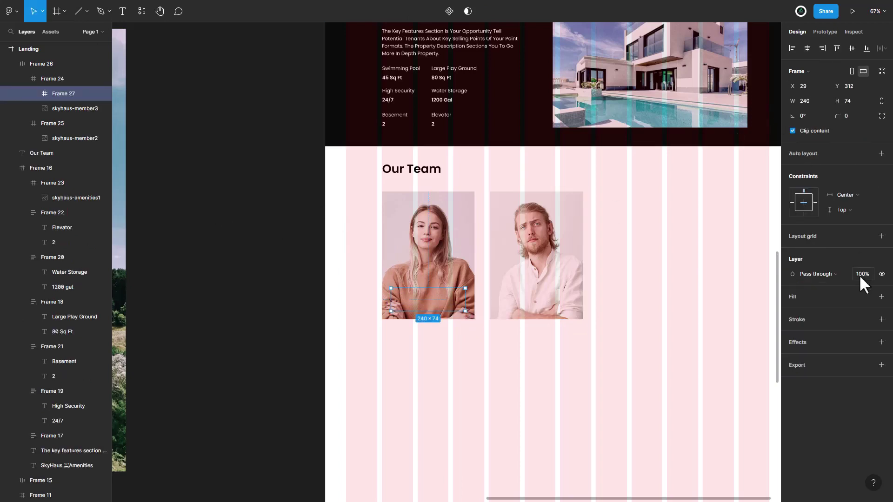
click(881, 297)
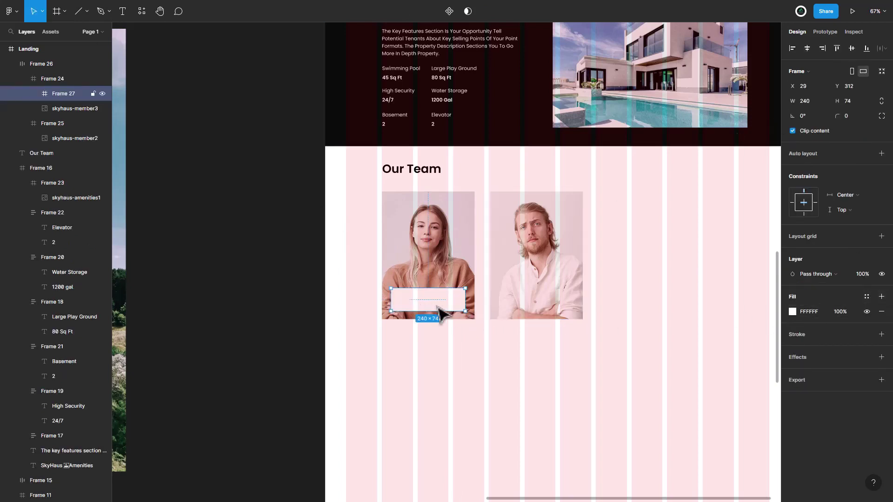
click(446, 363)
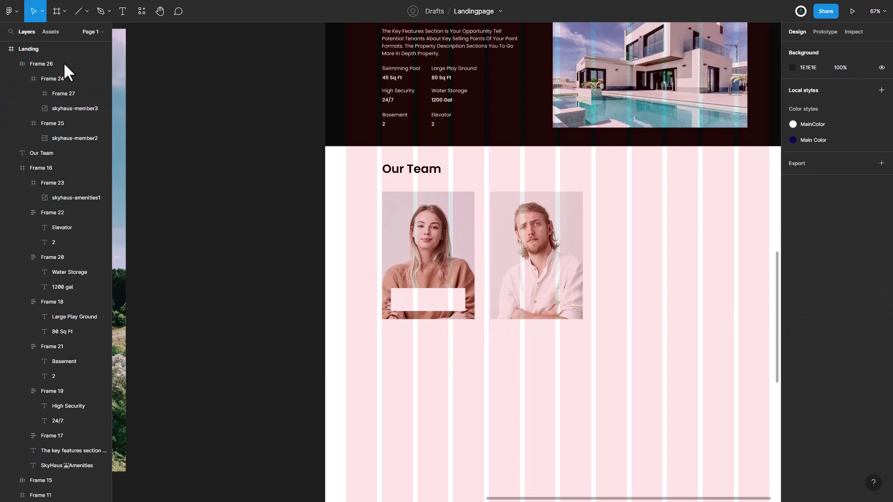
Add the team member's name in the label, styled Poppins Medium 18.
click(122, 10)
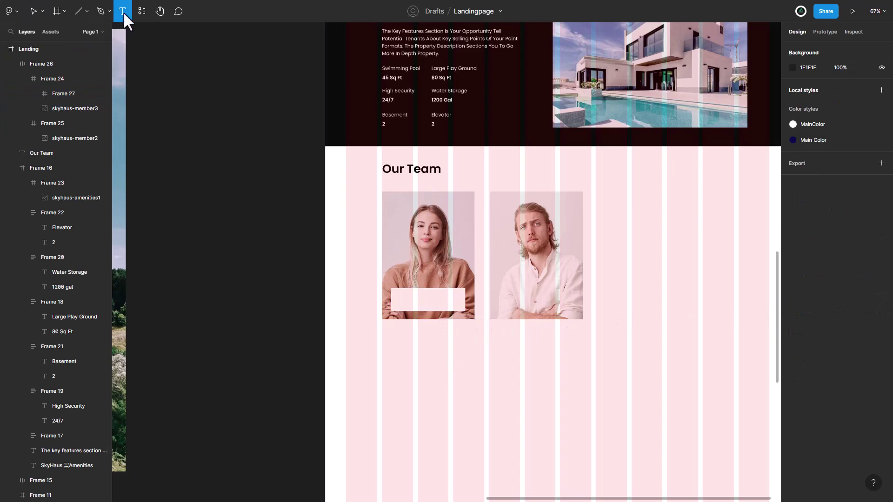
click(416, 297)
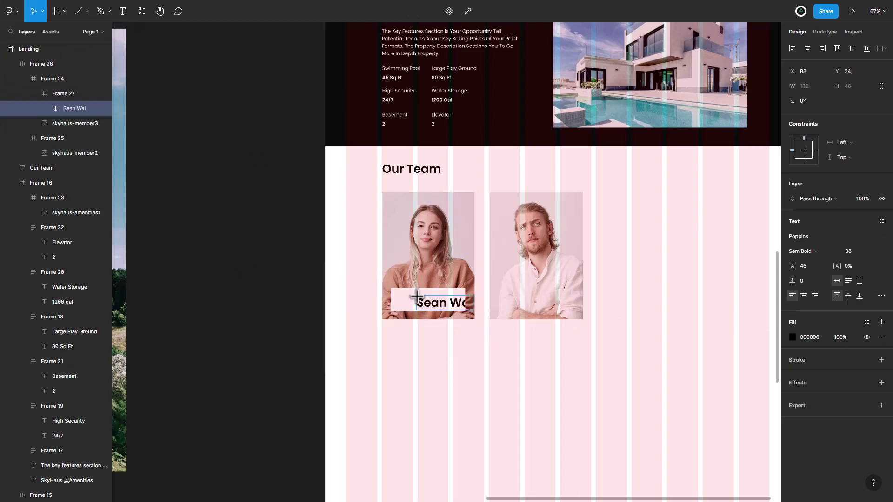
key(ctrl+a)
click(813, 249)
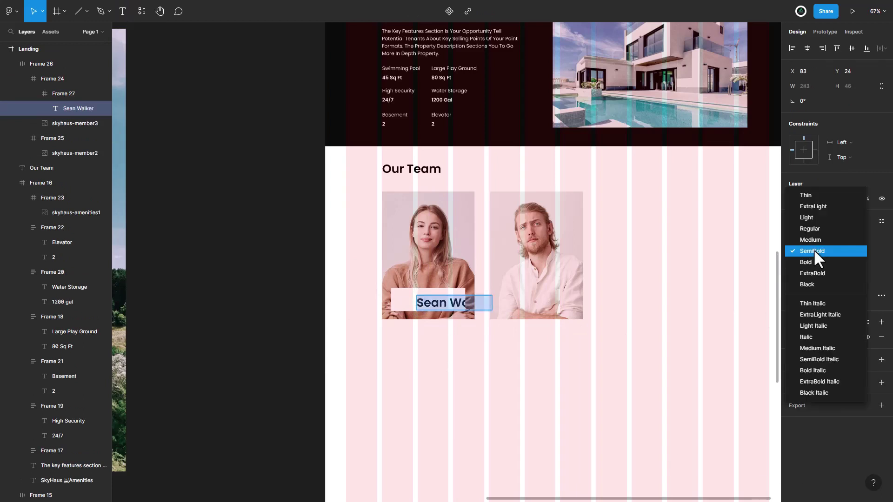
click(813, 227)
click(806, 251)
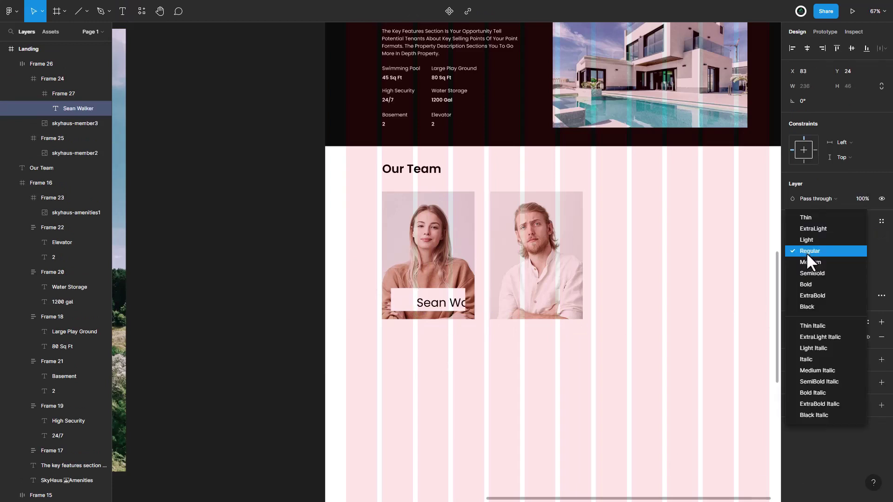
click(811, 260)
click(846, 248)
text(18)
key(Return)
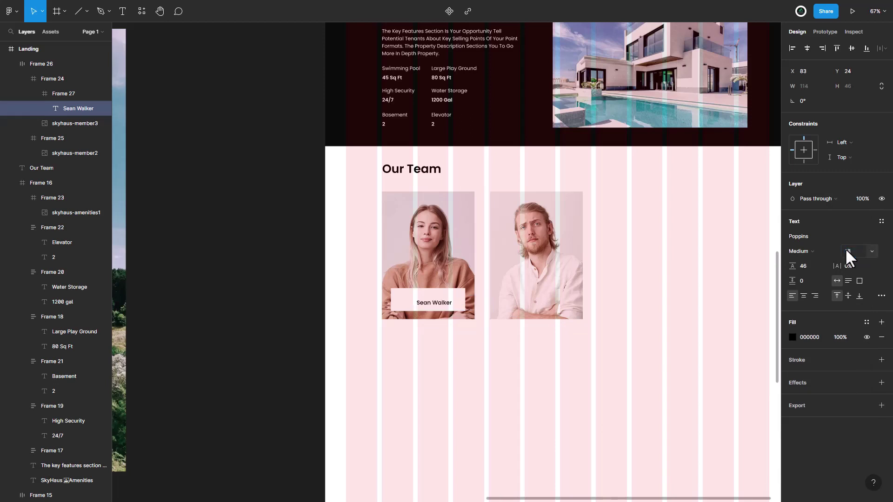
Centre the name horizontally in the white label and nudge it into place.
ctrl+scroll(501, 377, up, 3)
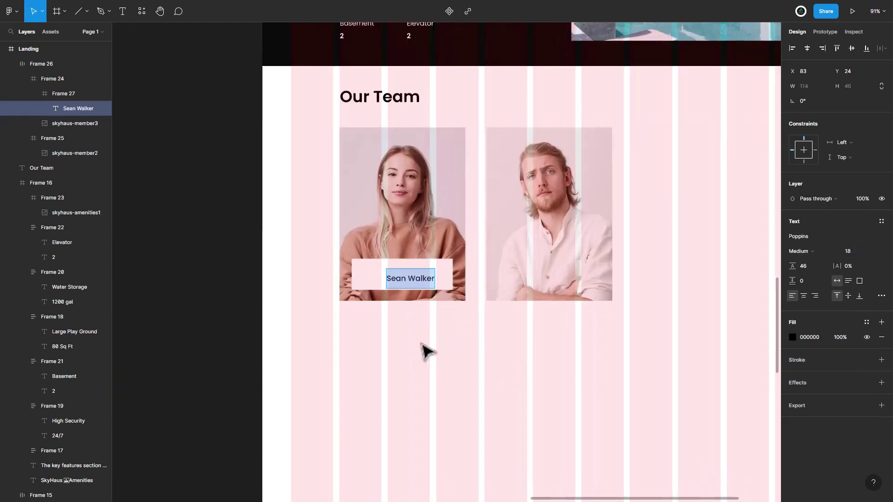
key(Escape)
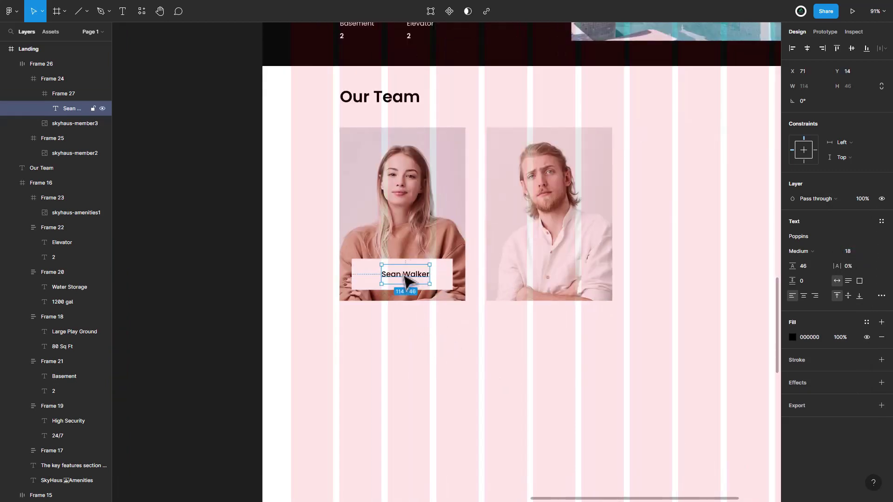
drag(401, 278, 403, 273)
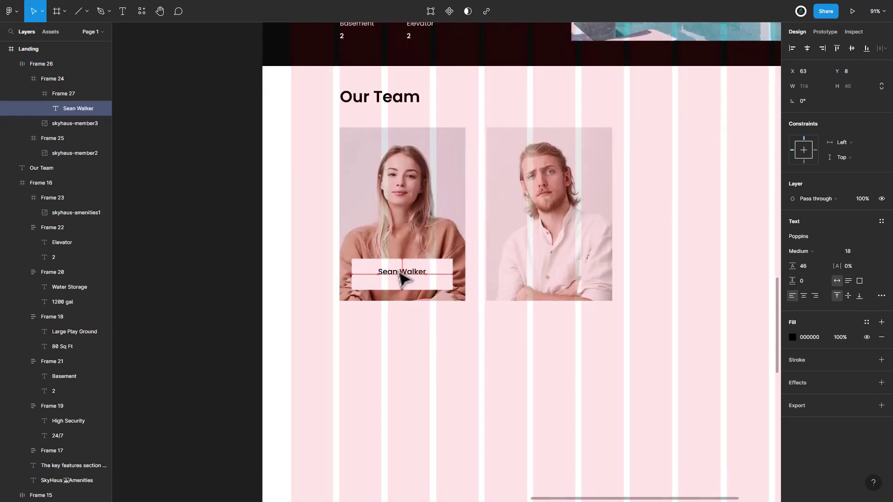
click(807, 49)
key(Down)
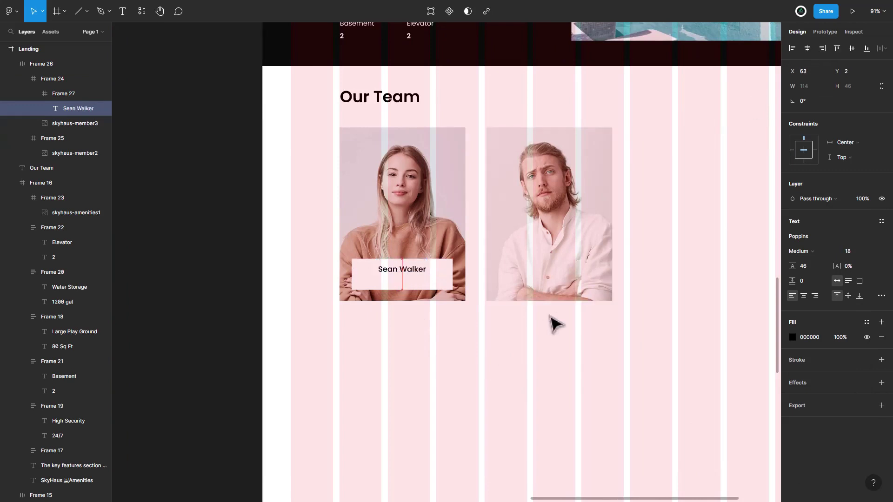
key(Down)
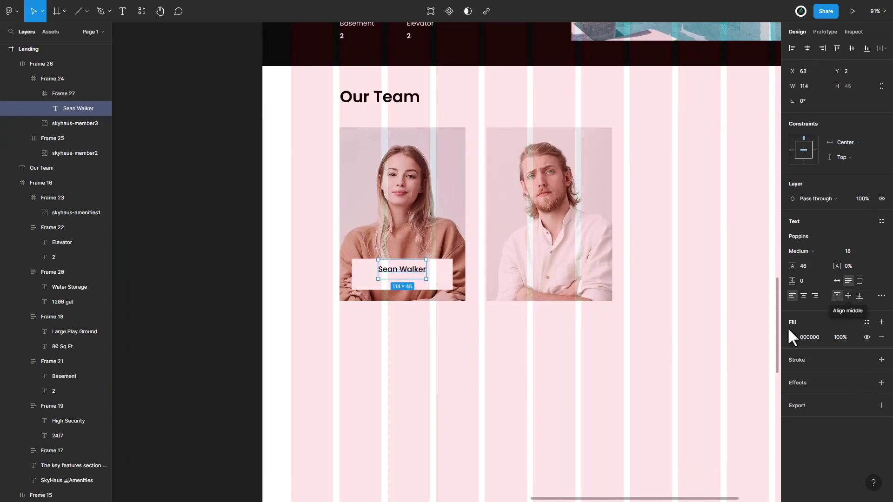
click(421, 391)
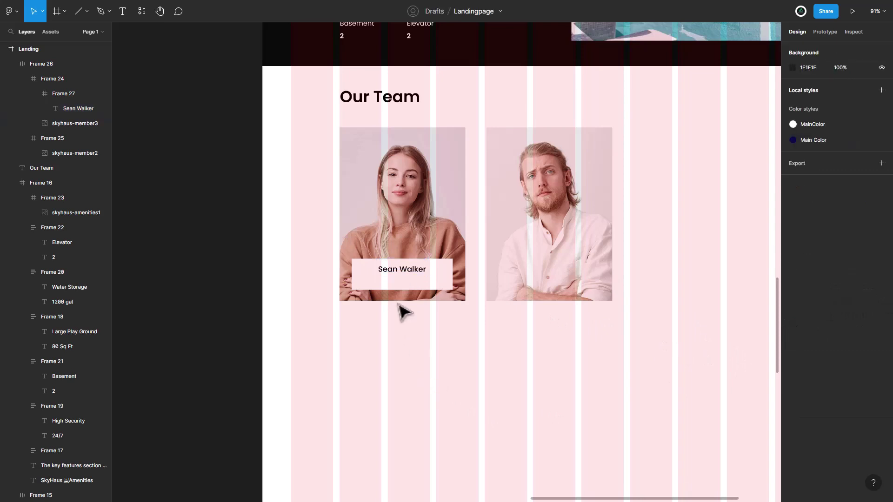
Add a smaller 'Renting Agent' role line in Poppins Regular, grey 888888.
click(123, 11)
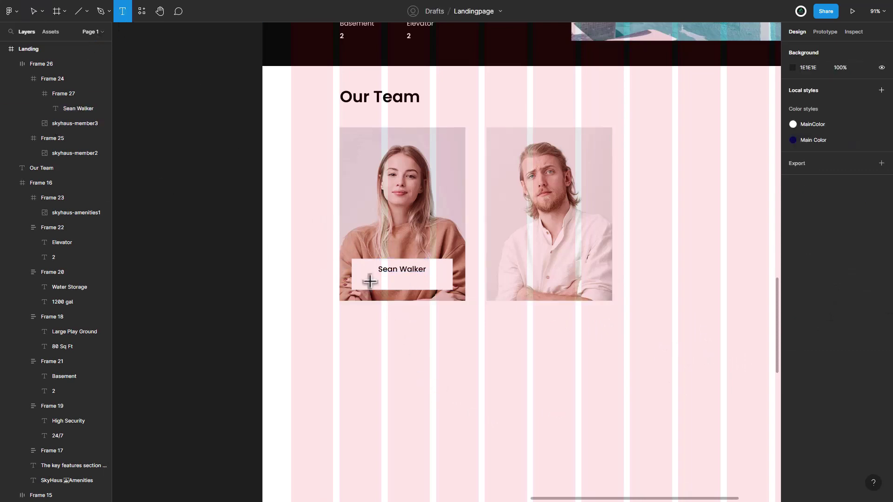
click(378, 281)
text(Renting Agent)
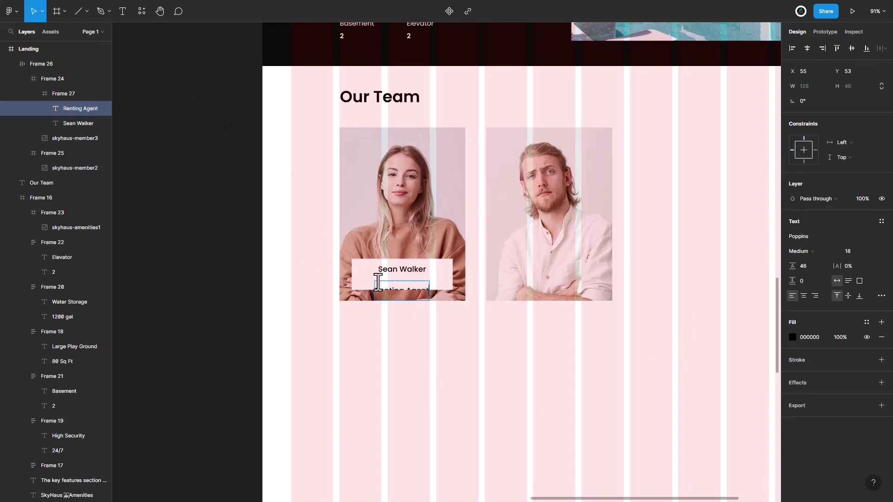
key(ctrl+a)
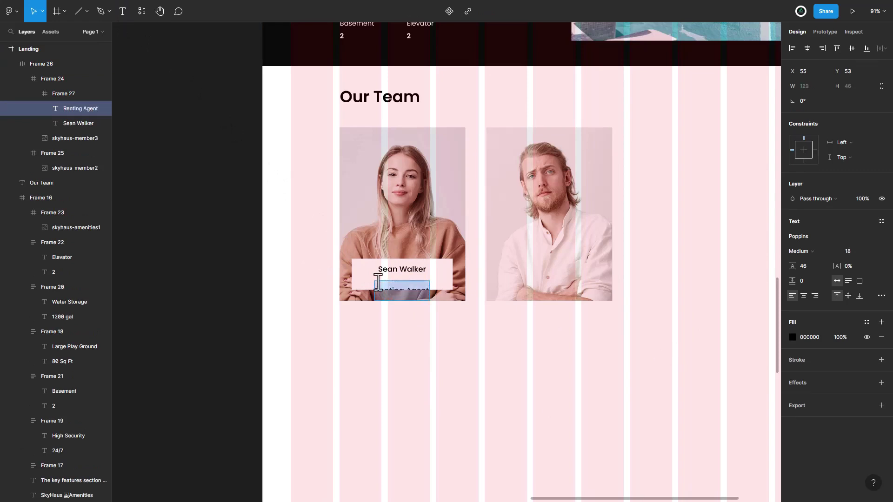
click(850, 251)
text(15)
key(Return)
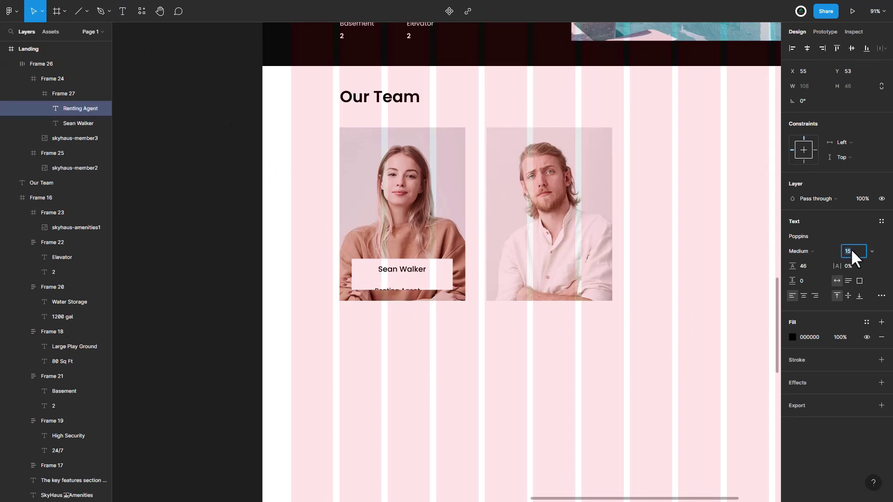
text(14)
click(800, 251)
click(810, 243)
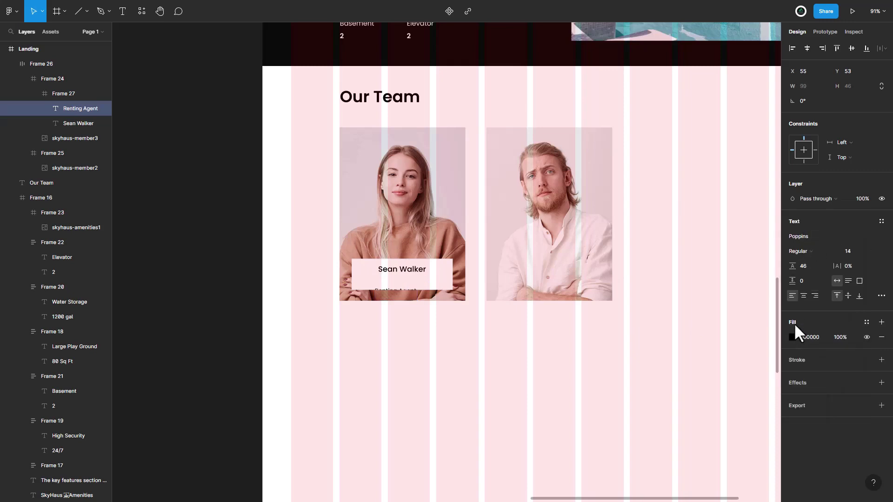
click(792, 338)
text(888888)
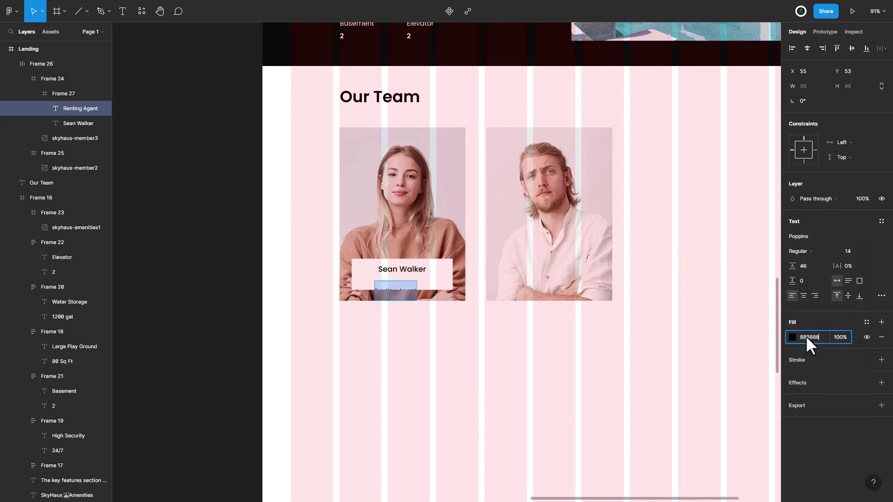
key(Return)
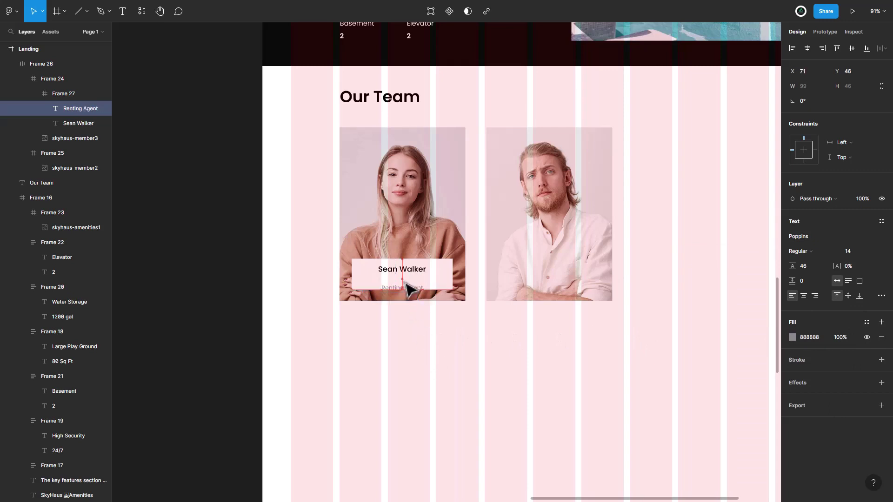
Centre the role under the name and stack both in a tight vertical auto layout.
drag(400, 296, 408, 290)
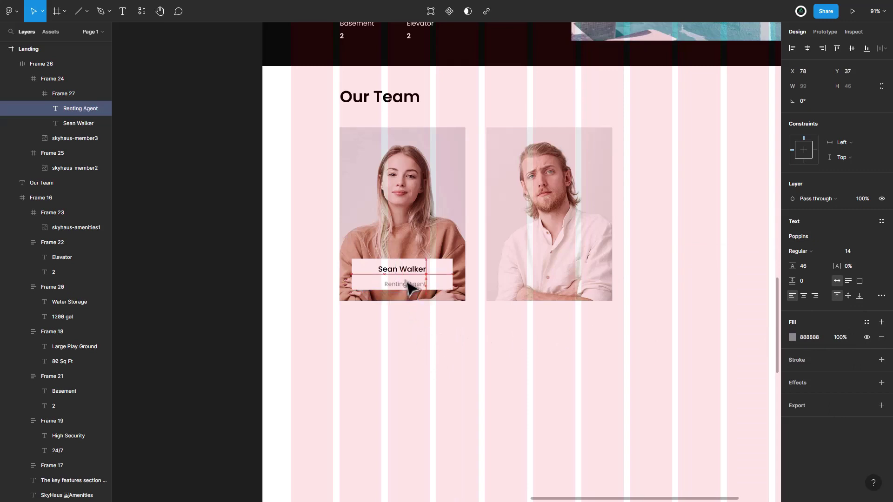
click(807, 48)
shift+click(415, 277)
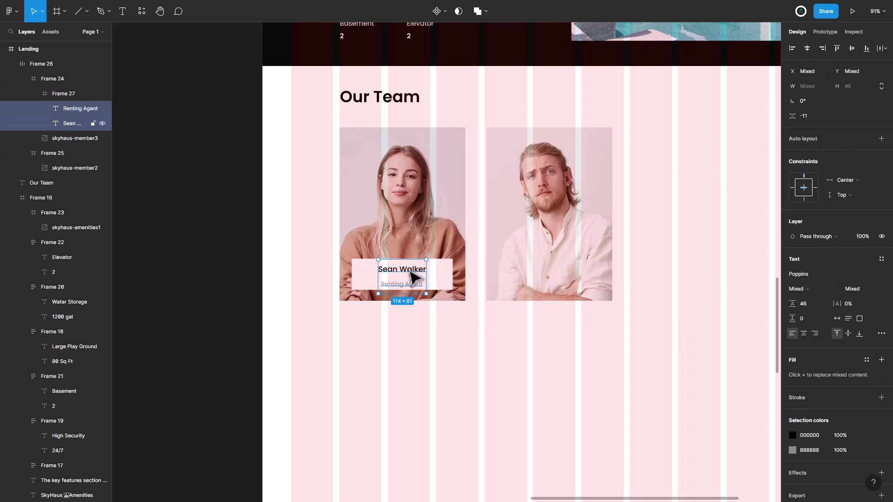
key(shift+a)
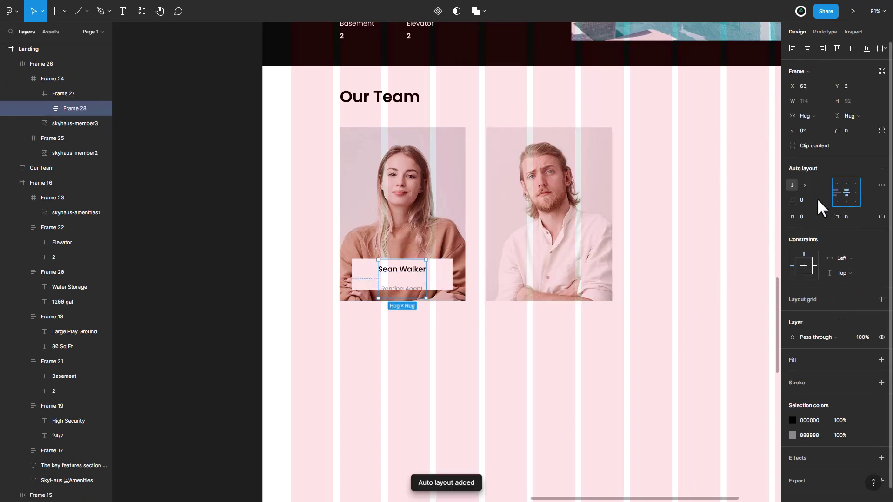
click(806, 201)
key(Down)
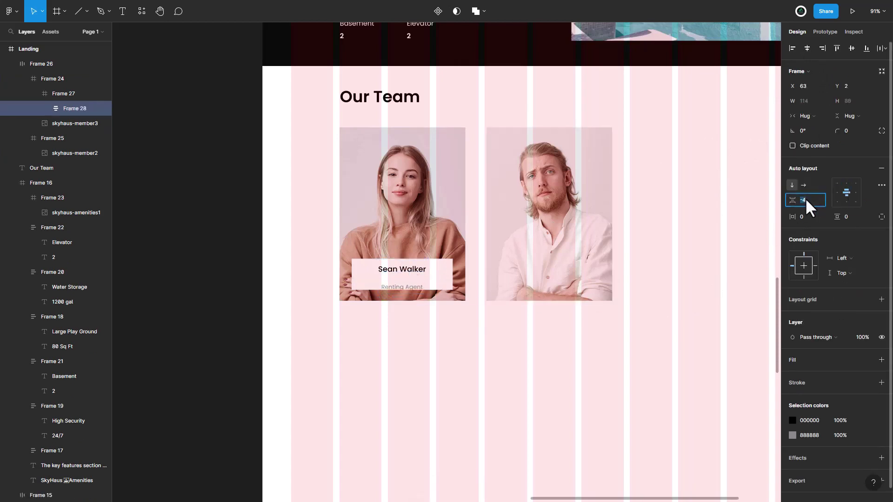
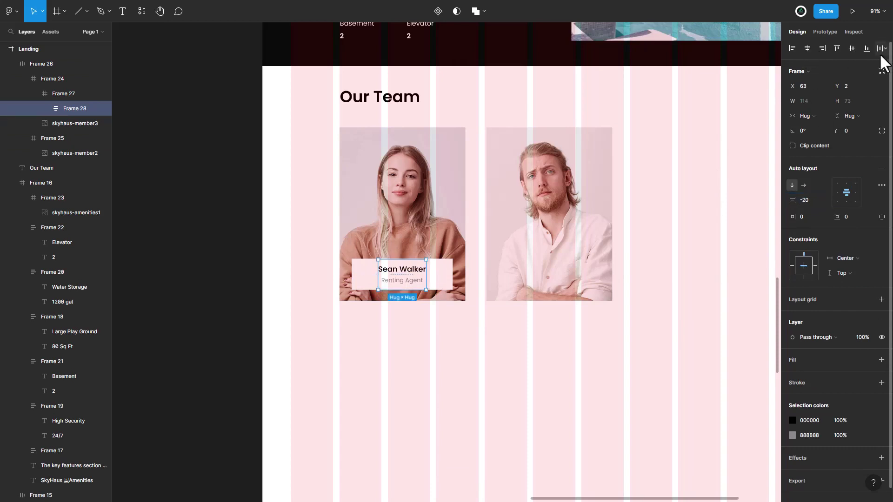
Copy the first card's name box onto the second card and centre it there.
click(450, 331)
click(444, 283)
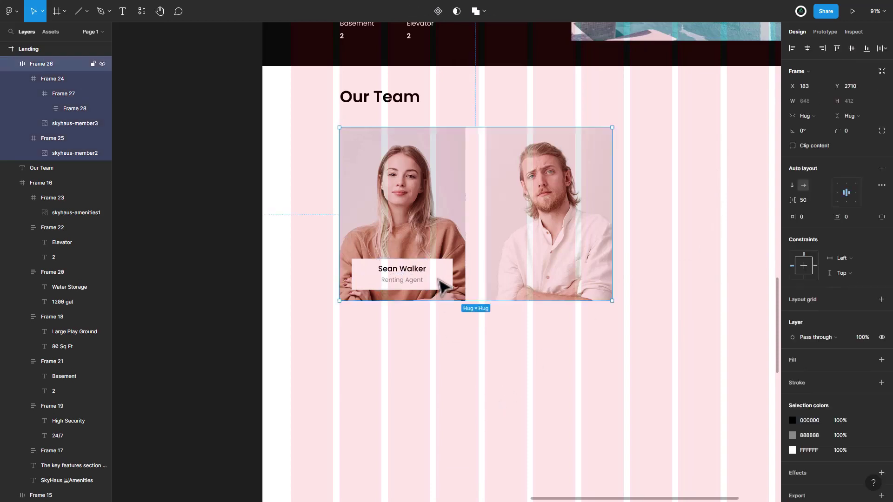
double_click(444, 283)
key(ctrl+c)
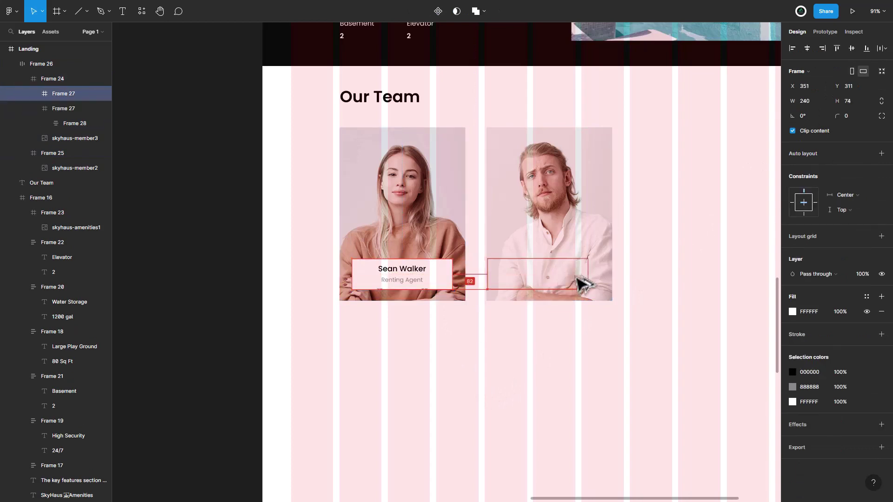
click(586, 284)
key(ctrl+v)
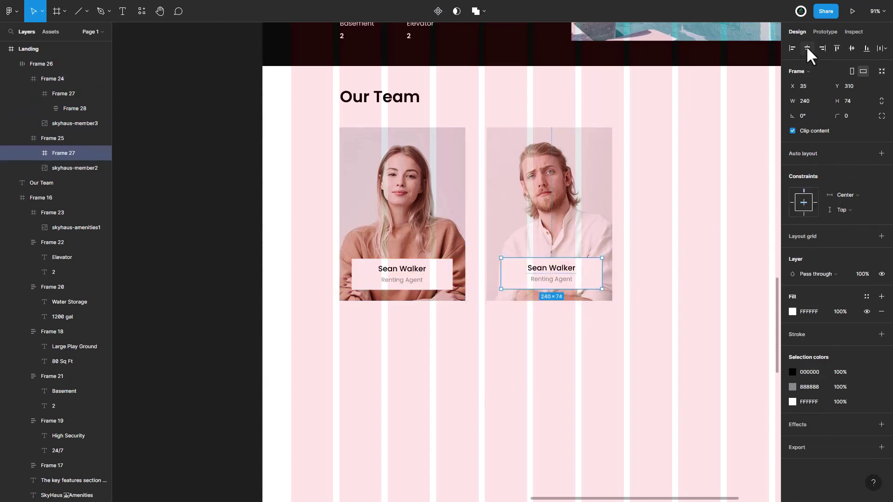
click(807, 48)
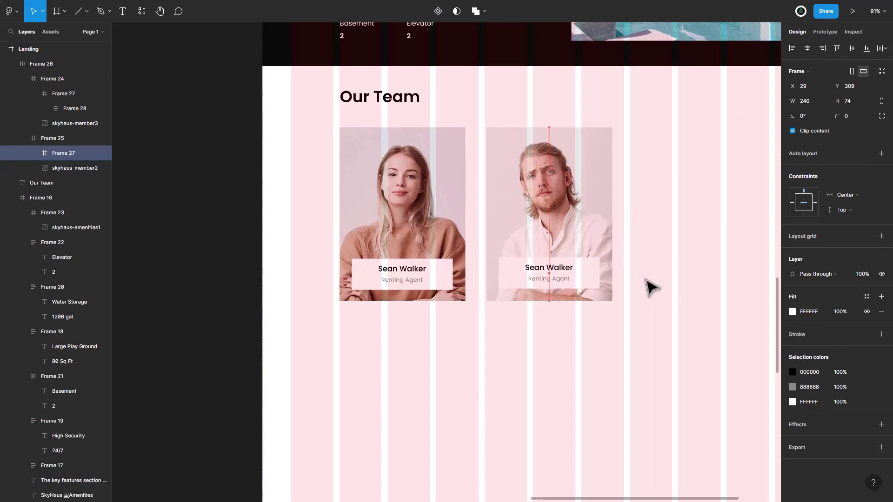
Replace the copied name with the new member's name, widened to one line and centre-aligned.
click(563, 275)
double_click(563, 275)
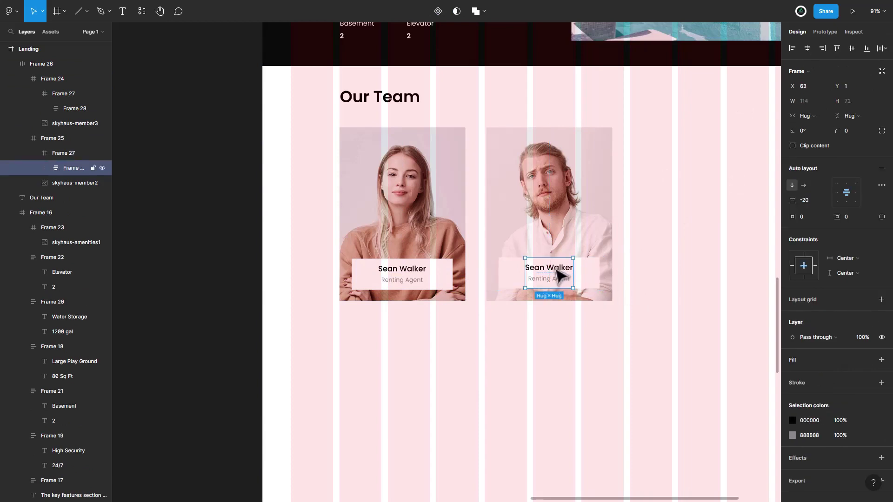
double_click(560, 276)
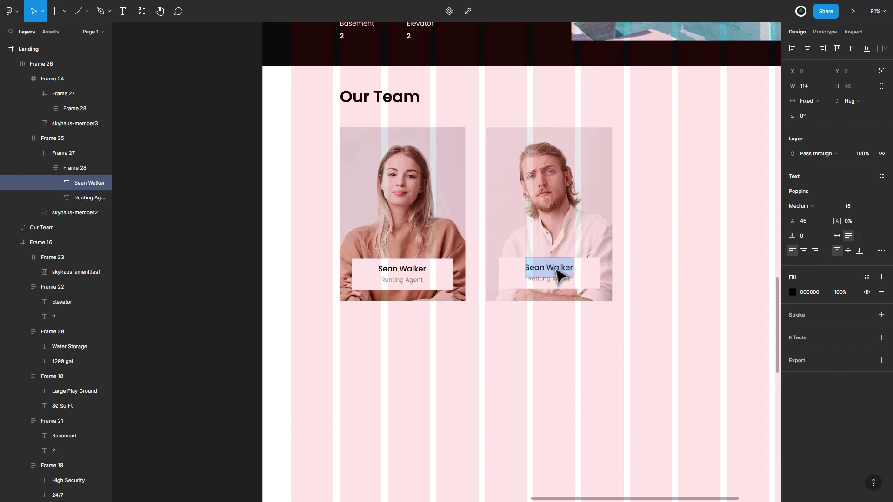
text(Jenish De)
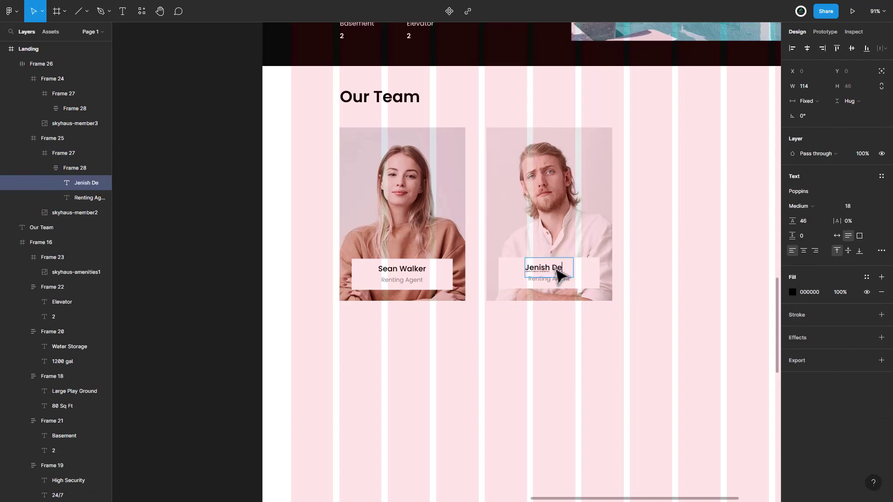
text(sai)
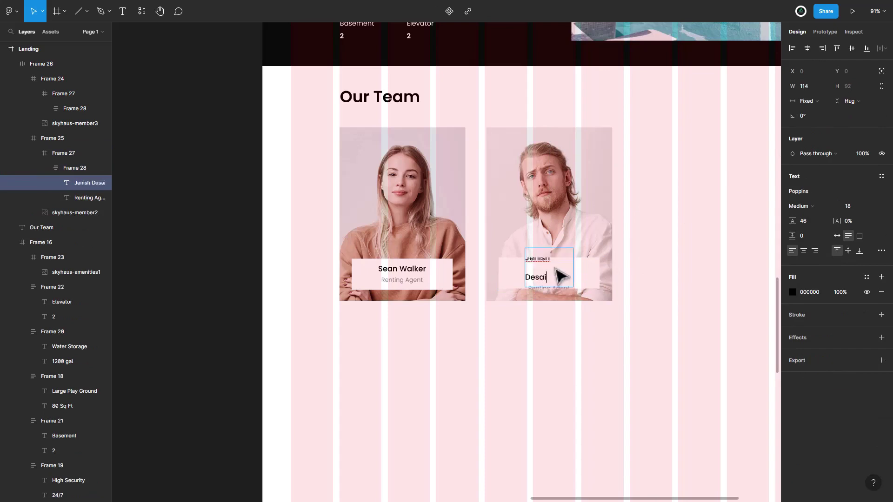
key(Escape)
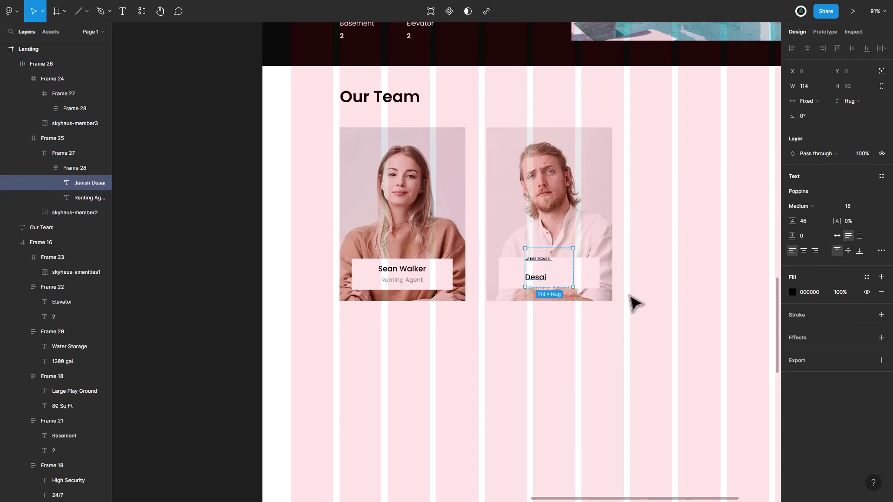
drag(573, 267, 579, 267)
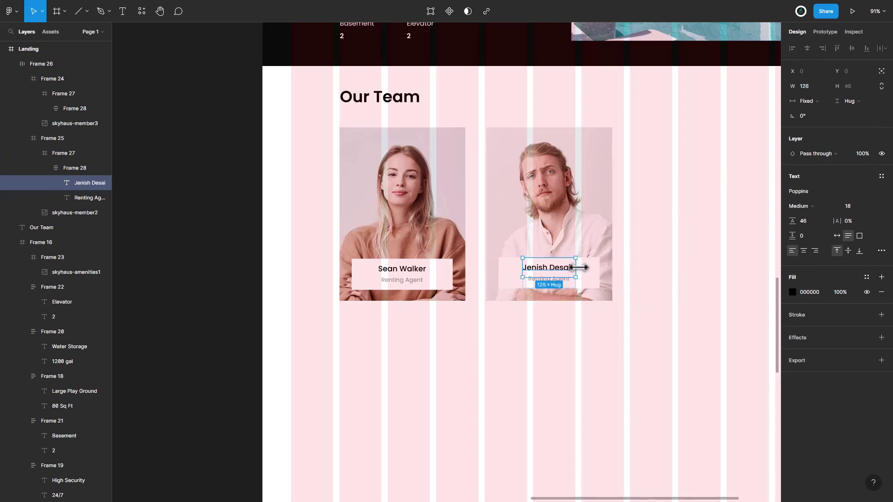
click(803, 250)
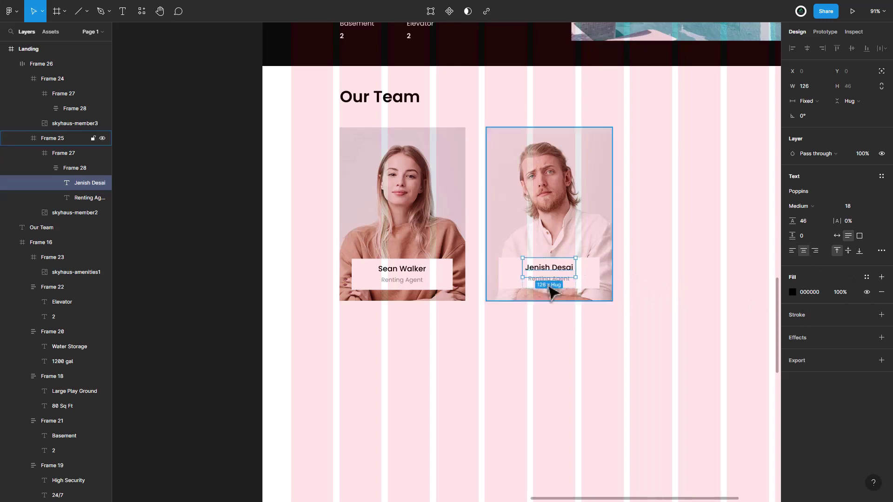
Change the second card's role text from Renting Agent to SEO.
click(572, 313)
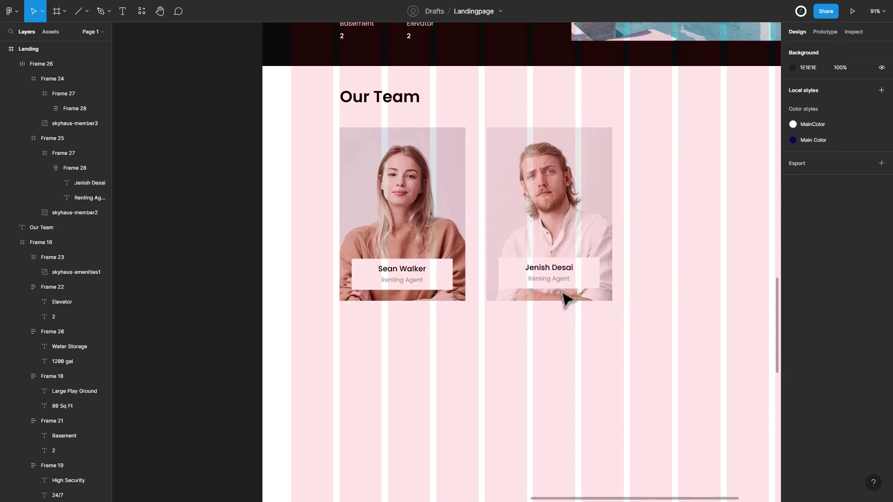
click(560, 288)
double_click(554, 285)
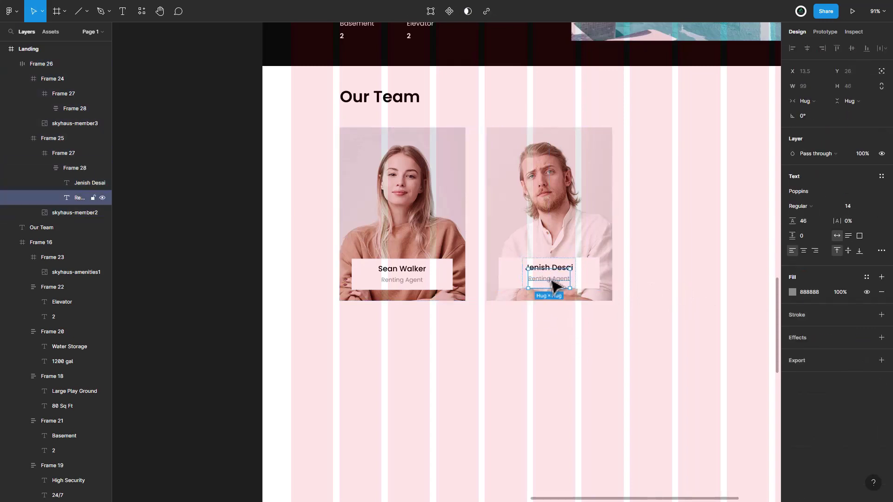
text(SE)
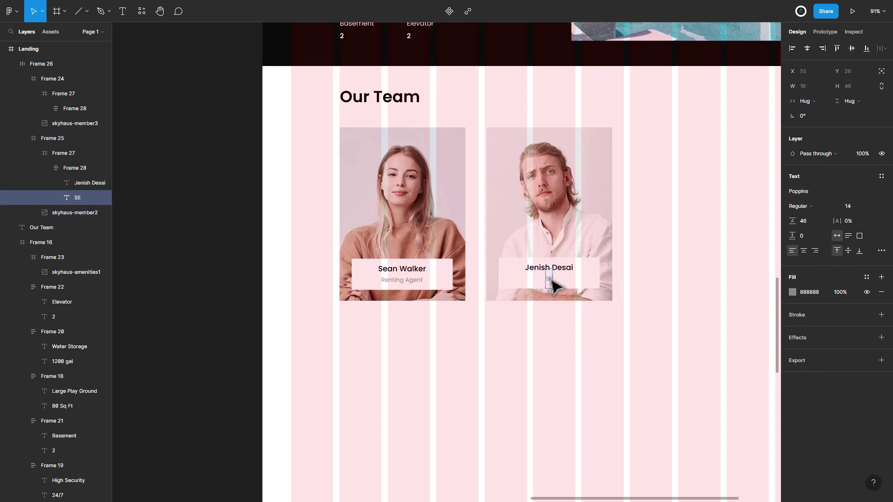
text(O)
click(662, 339)
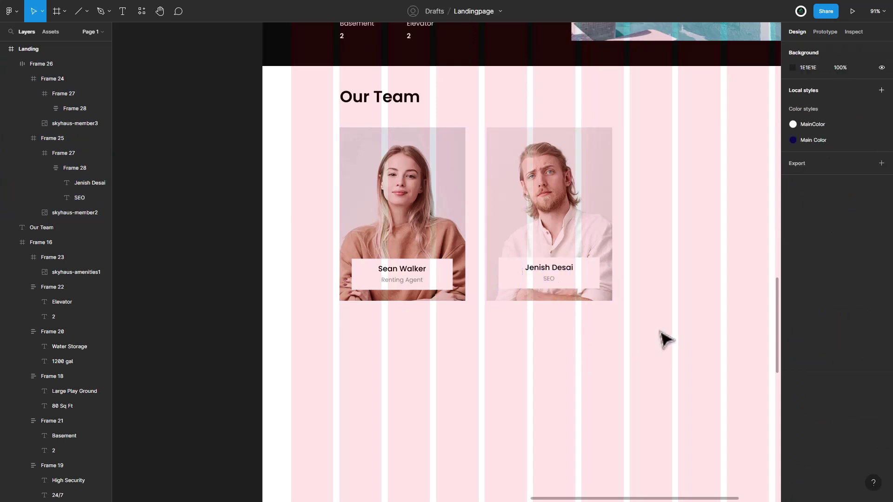
Add a two-line text right of Our Team: 'Building A Future With Our Help. Leave A Message And Our Agent Will Contact You'.
scroll(676, 284, down, 2)
drag(677, 239, 533, 251)
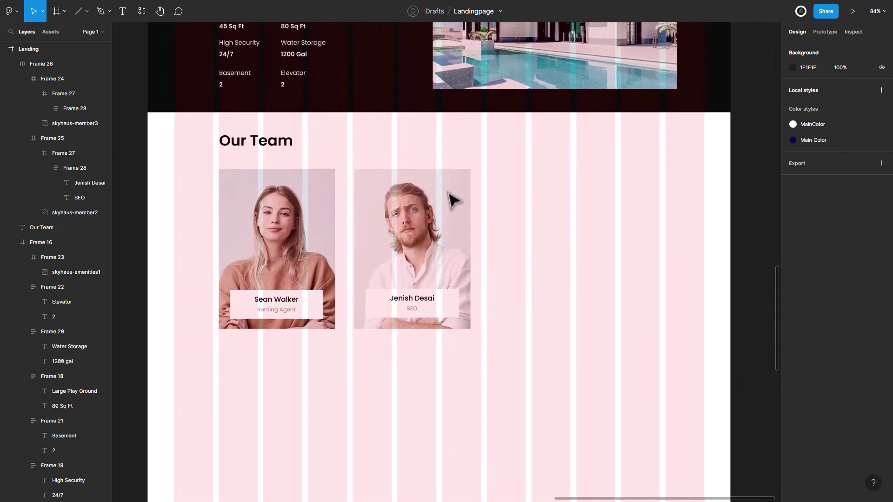
click(120, 12)
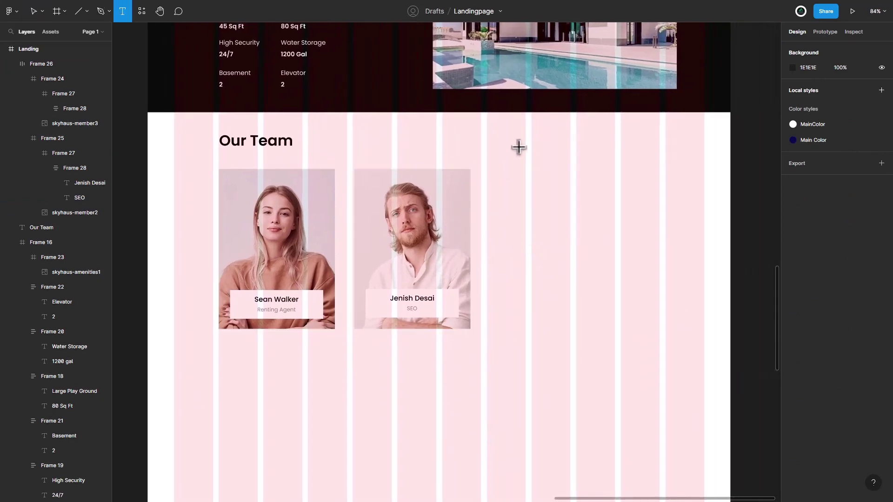
click(491, 138)
text(Building a)
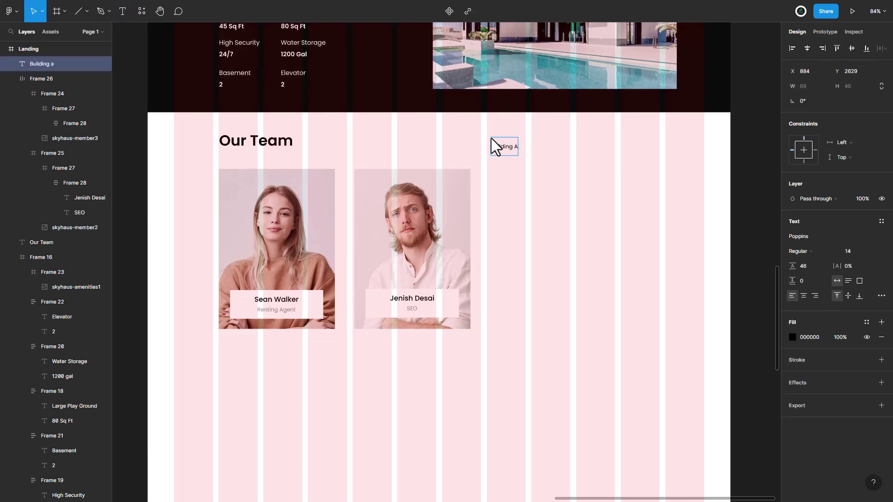
text( Future)
text( with our)
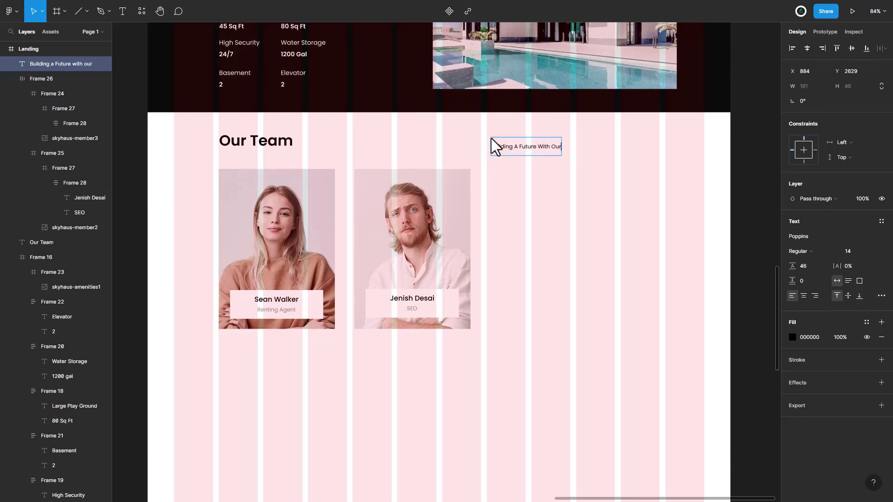
key(Return)
text(ve A )
text( M)
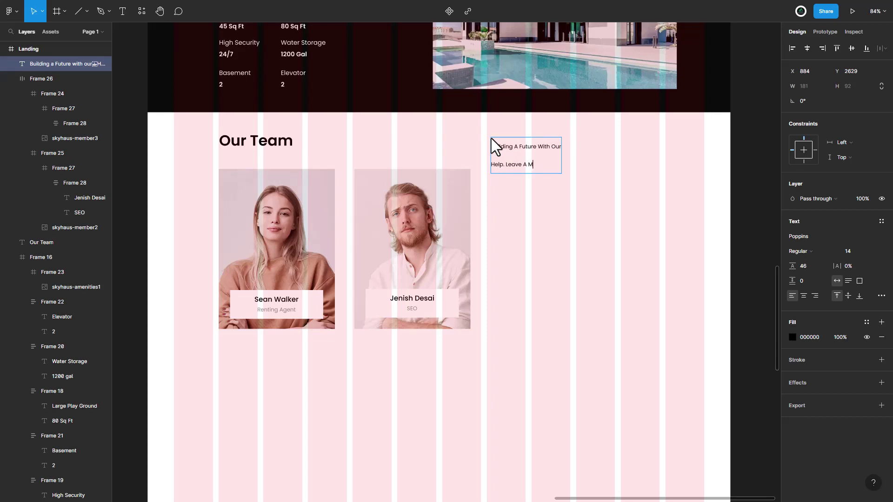
text(essage And)
text( Our A)
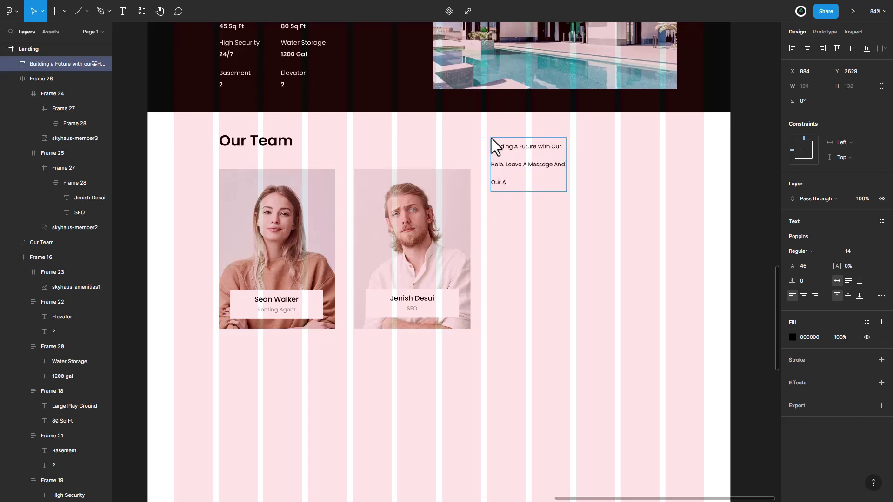
text(gent Will)
text( Contact)
text( You)
Style the contact heading Poppins Medium 28, line height 49, aligned level with Our Team.
key(ctrl+a)
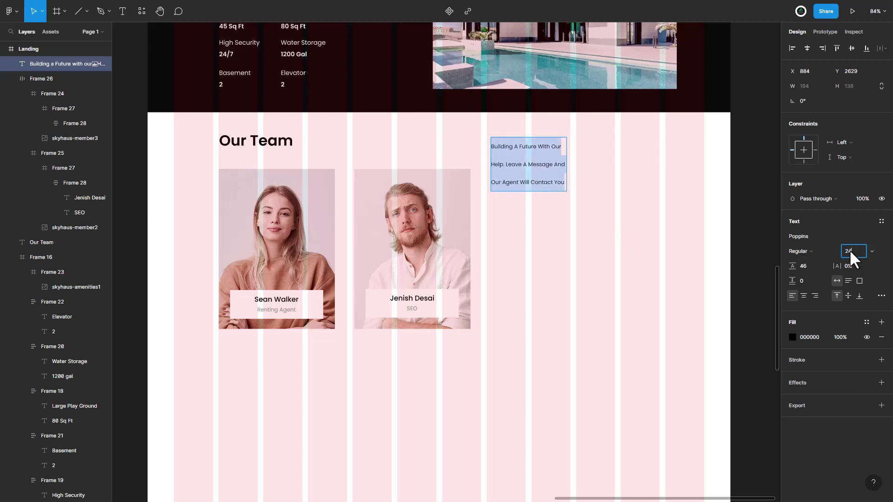
key(Return)
click(807, 250)
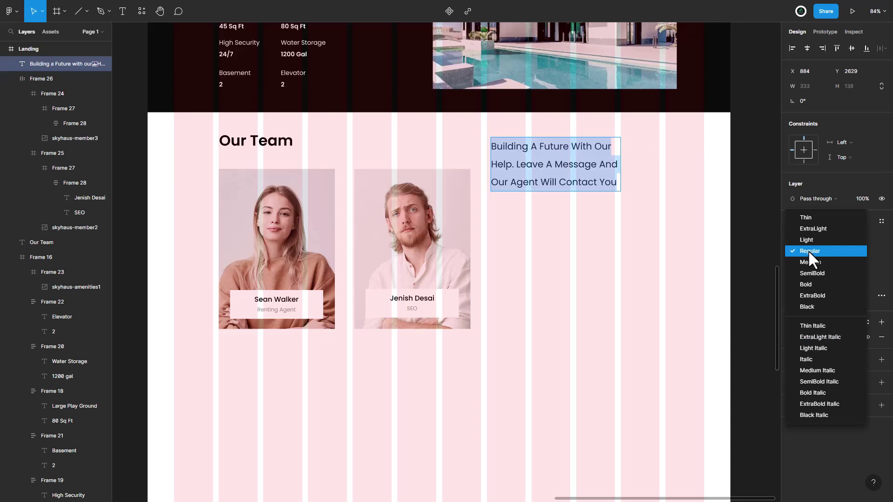
click(810, 275)
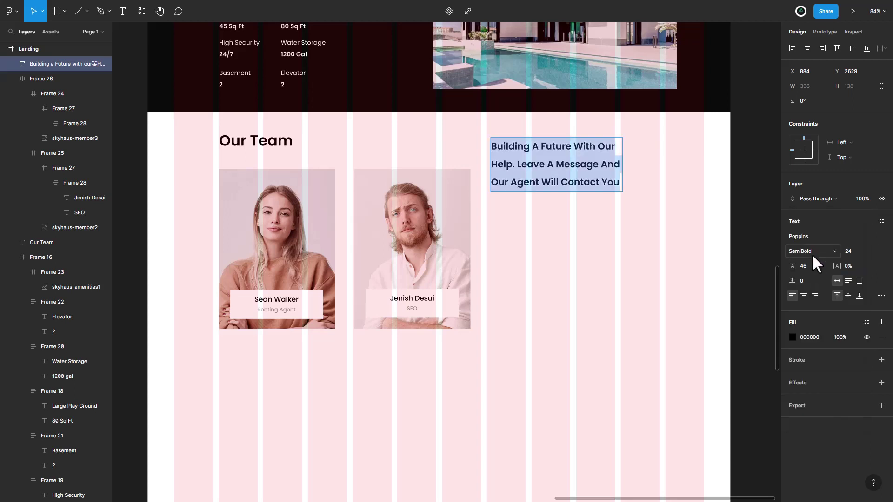
click(811, 252)
click(811, 238)
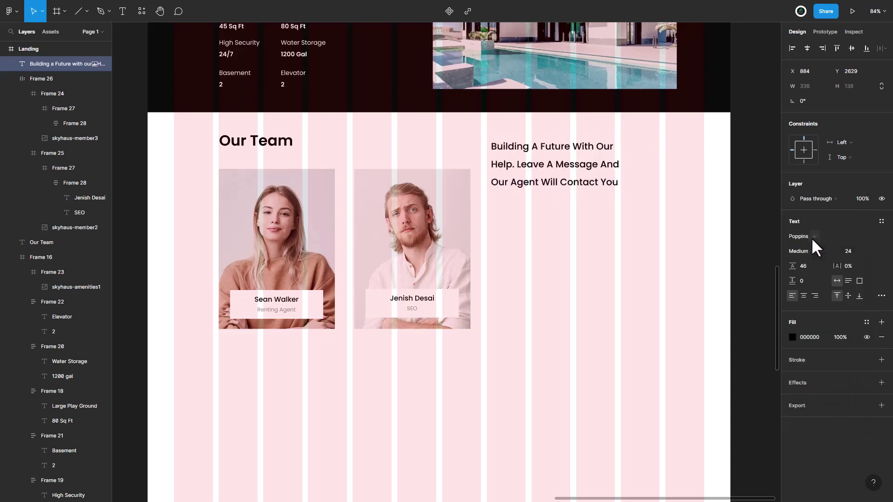
click(850, 250)
key(Up)
key(Up)
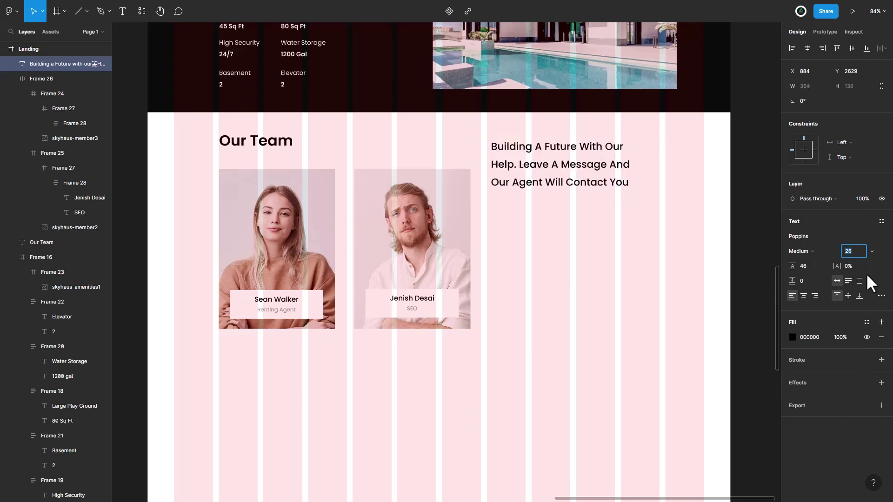
key(Up)
key(Up)
key(Up)
key(Up)
key(Down)
key(Down)
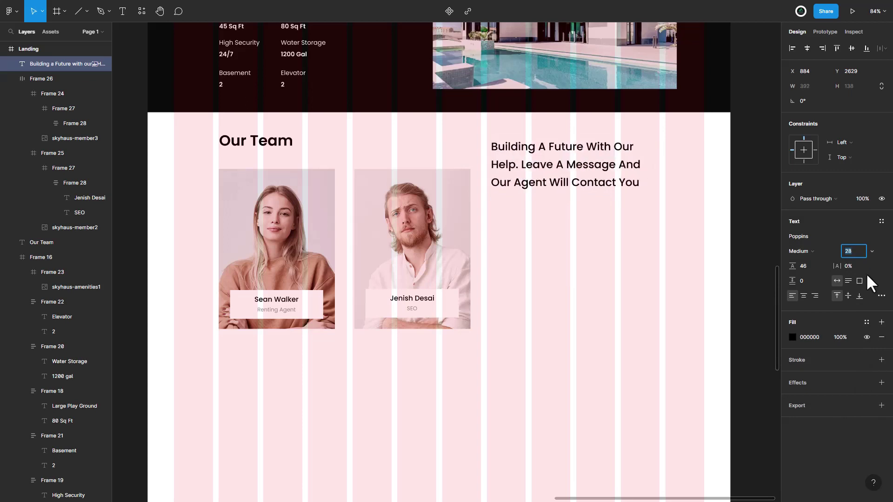
click(810, 265)
key(Up)
key(Up)
key(Up)
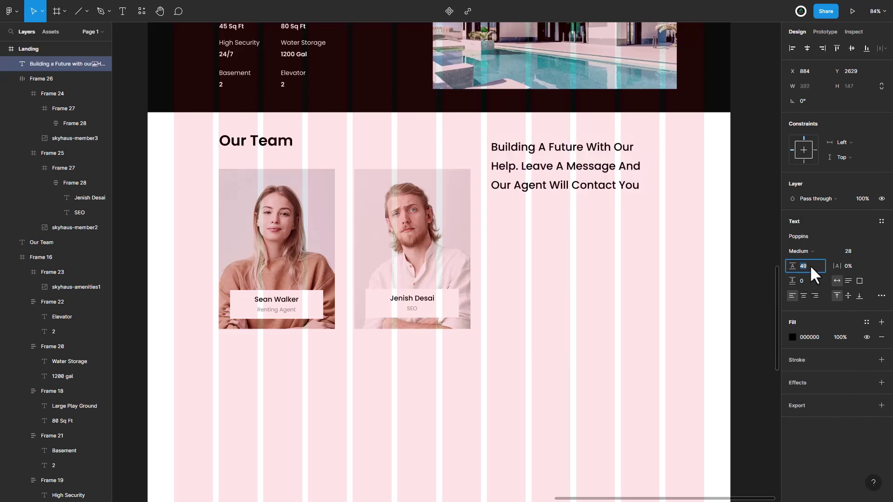
drag(562, 173, 566, 162)
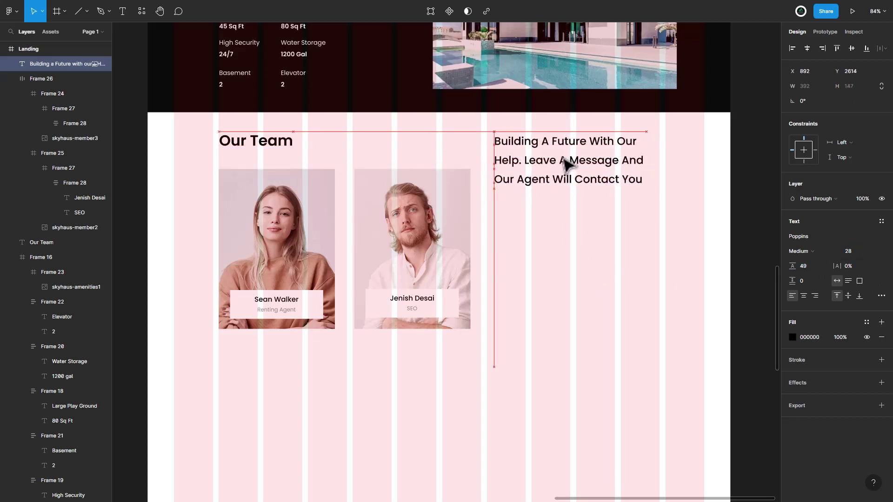
Add a 'Name' text label at size 16 below the contact heading.
click(586, 233)
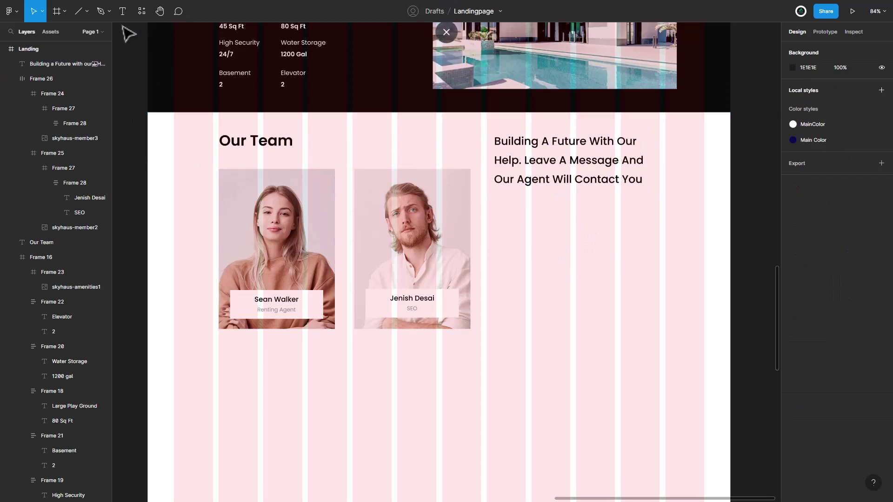
click(121, 10)
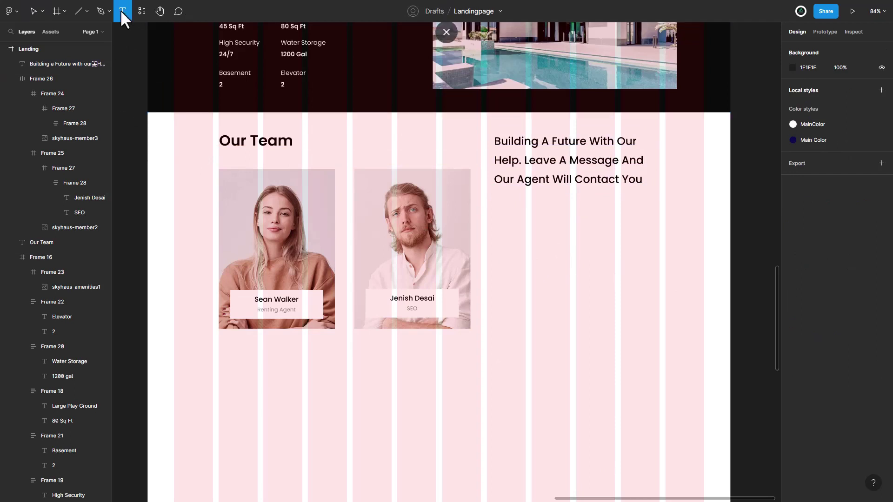
click(497, 202)
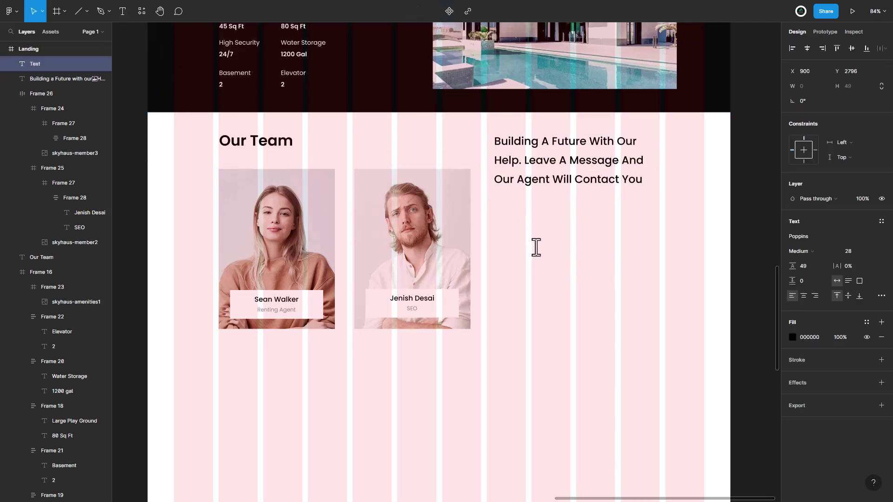
text(Name)
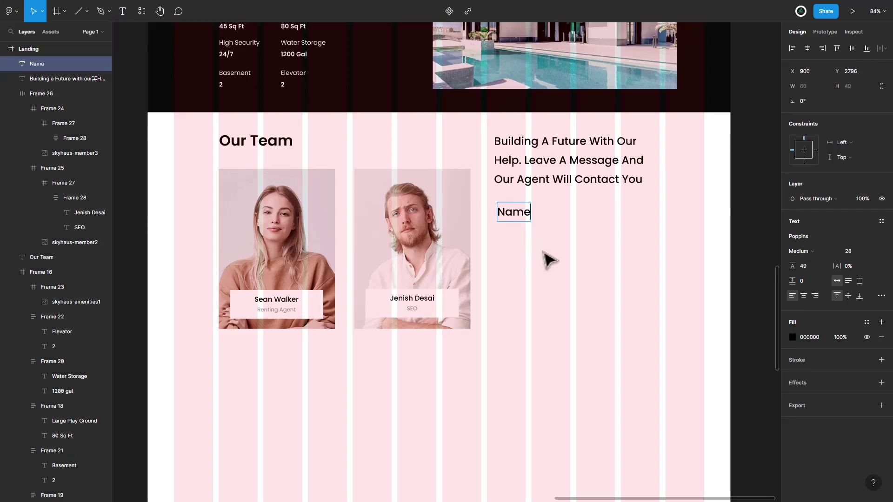
key(ctrl+a)
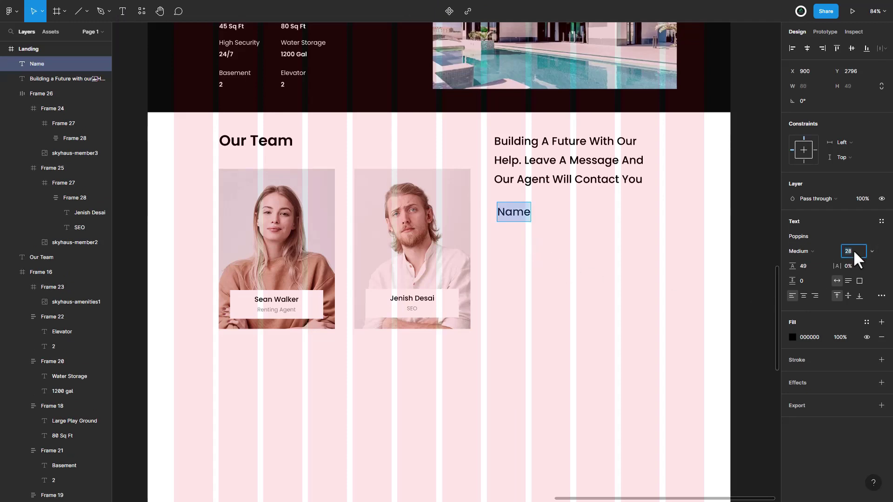
key(Return)
Make the label Regular, uppercase and grey 888888, aligned to the heading's left edge.
click(809, 251)
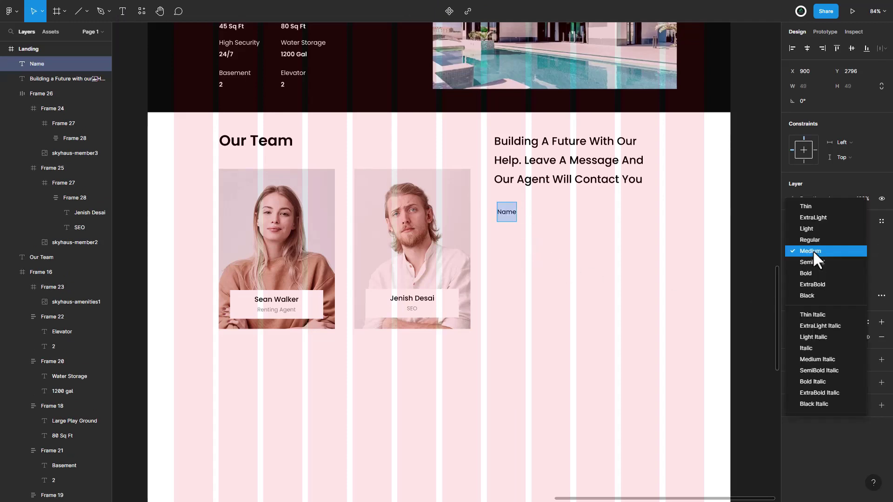
click(811, 240)
click(881, 296)
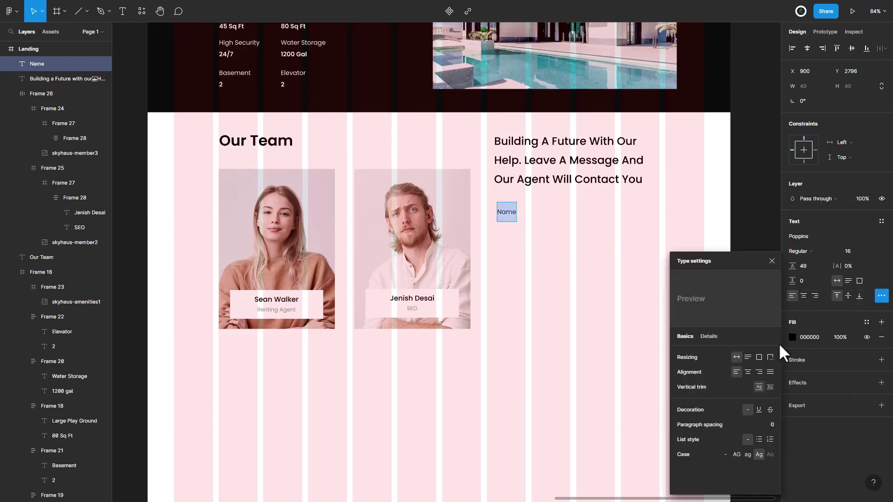
click(737, 454)
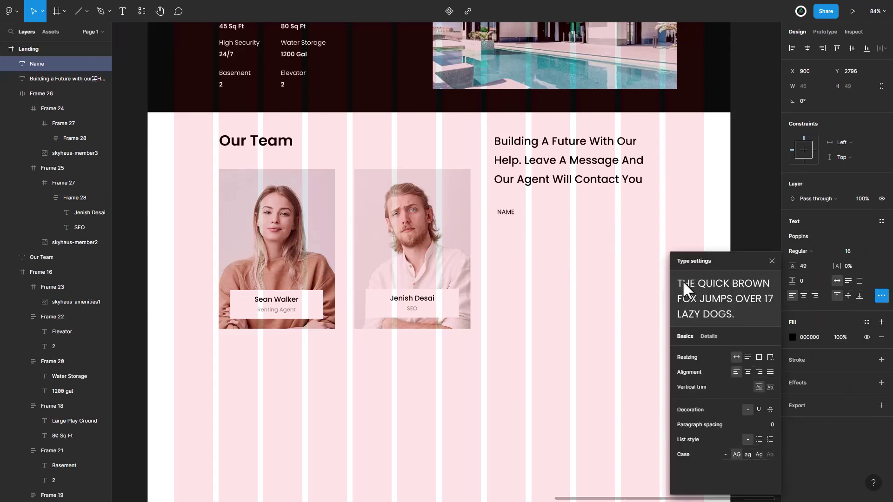
click(771, 261)
click(812, 334)
text(8888)
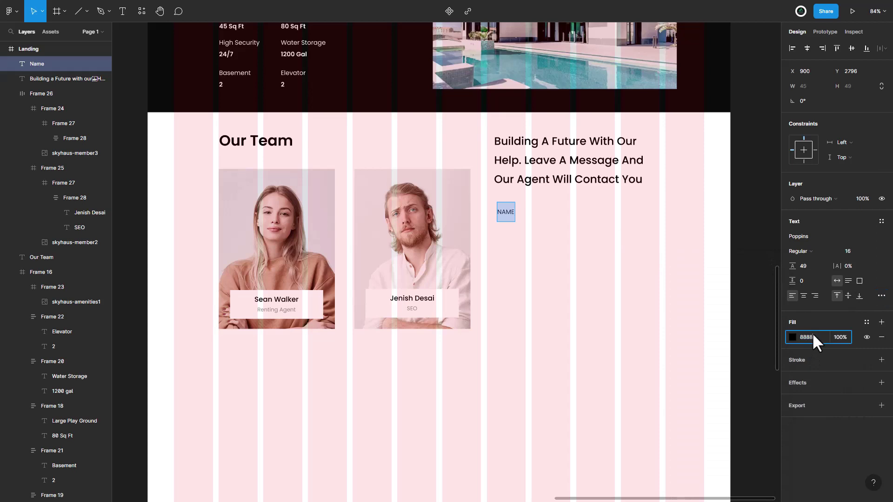
key(Return)
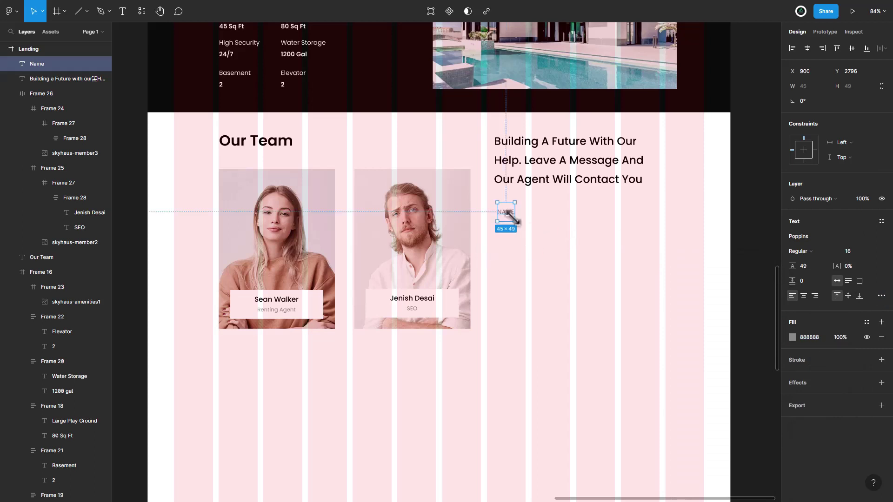
drag(513, 216, 509, 217)
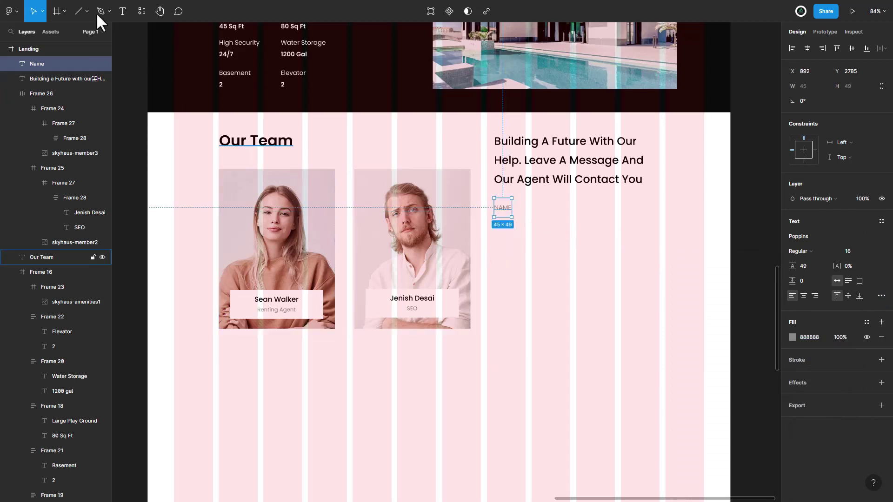
Draw a level 391-wide grey 888888 underline under NAME and wrap both in auto layout.
click(78, 11)
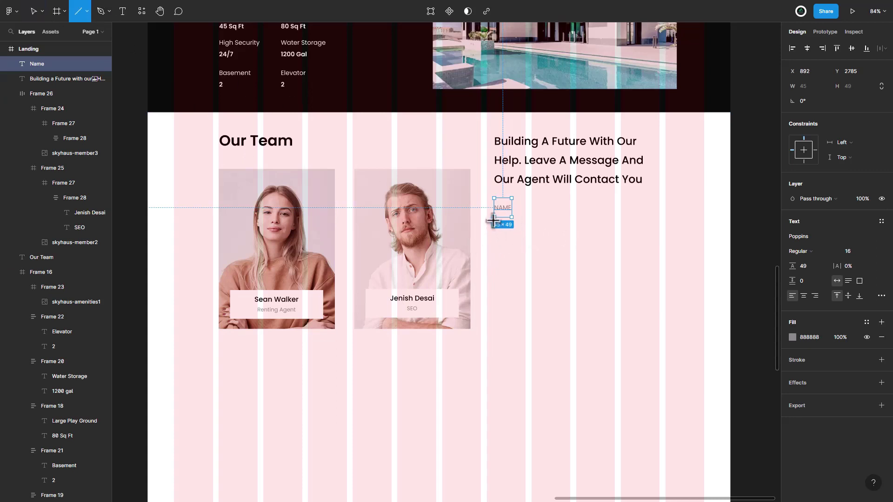
drag(494, 220, 647, 216)
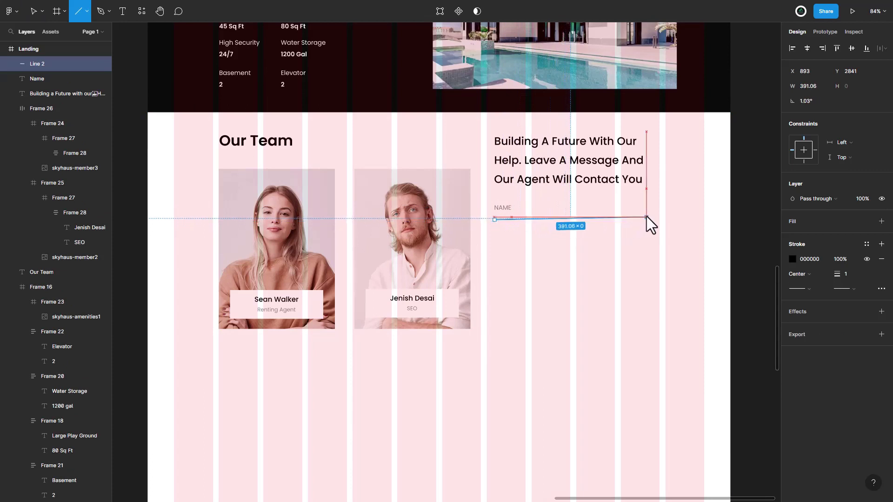
drag(646, 218, 646, 223)
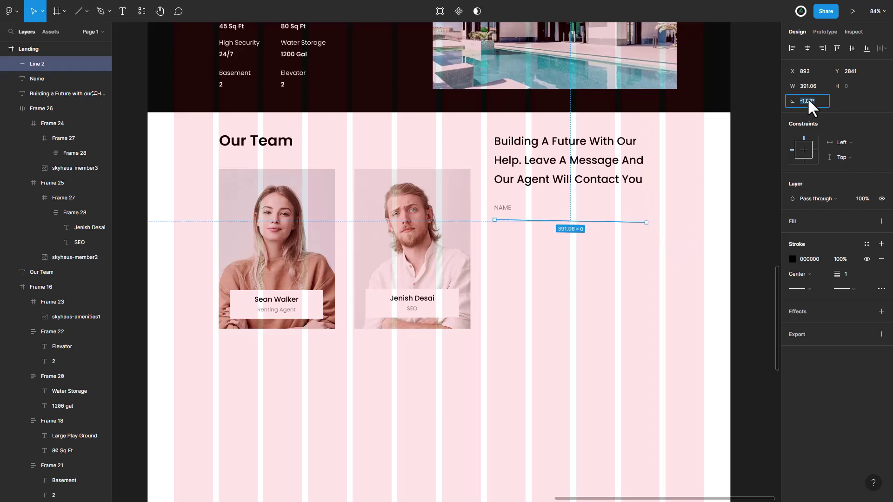
text(0)
key(Return)
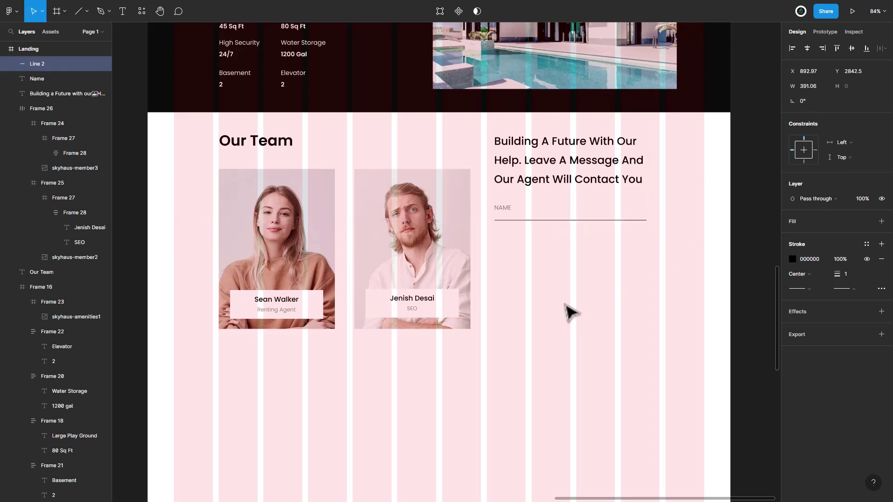
key(Up)
key(Up)
key(Up)
key(Up)
key(Up)
key(Up)
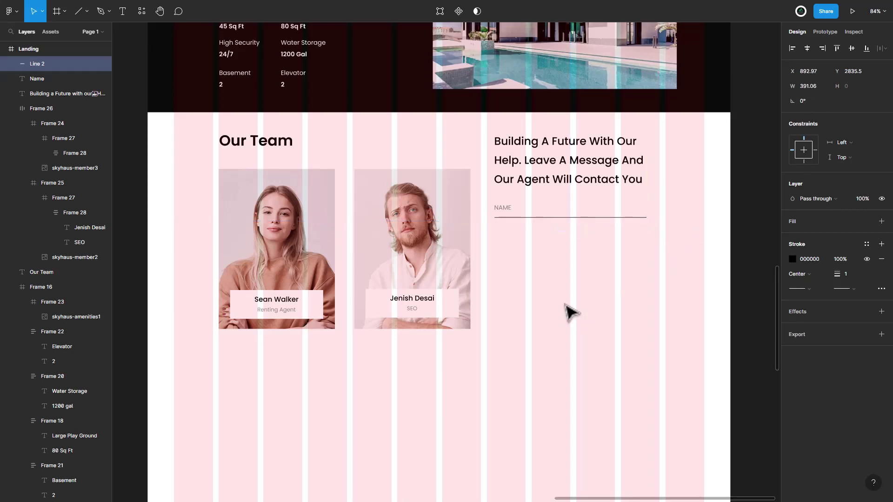
click(817, 259)
text(8)
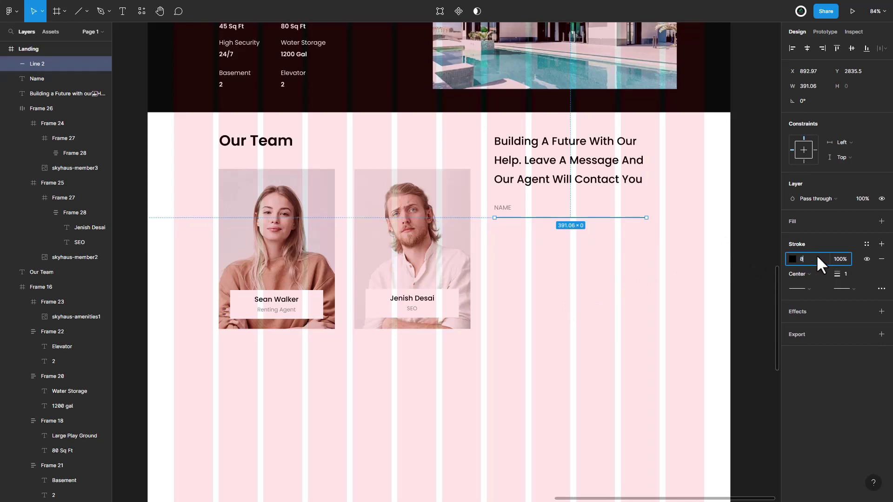
text(8888)
key(Return)
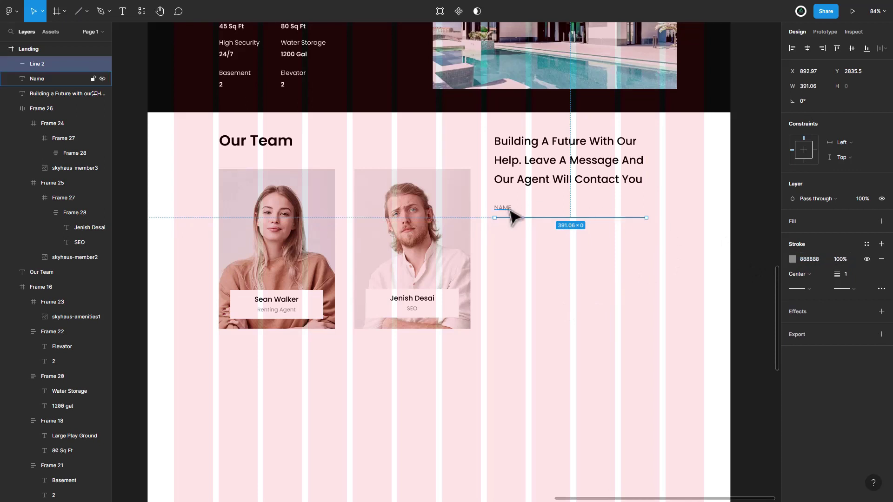
shift+click(512, 215)
key(shift+a)
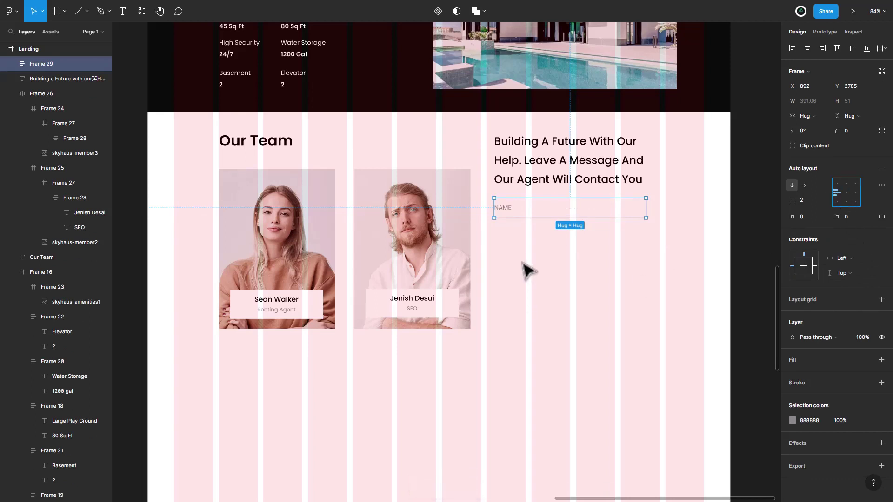
Duplicate the NAME field just below it and relabel the copy EMAIL.
click(538, 231)
click(552, 213)
drag(552, 213, 556, 243)
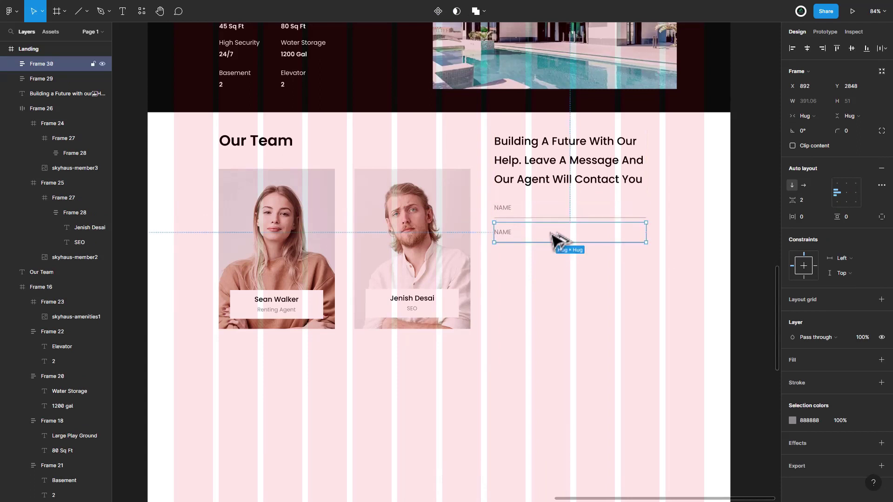
double_click(508, 238)
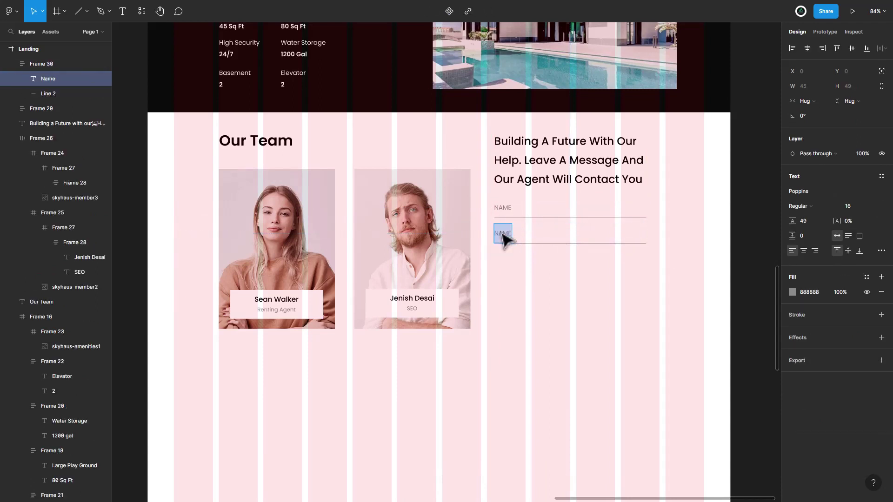
text(Em)
Add evenly spaced TELEPHONE and TITLE fields by duplicating below EMAIL.
alt+drag(539, 239, 542, 264)
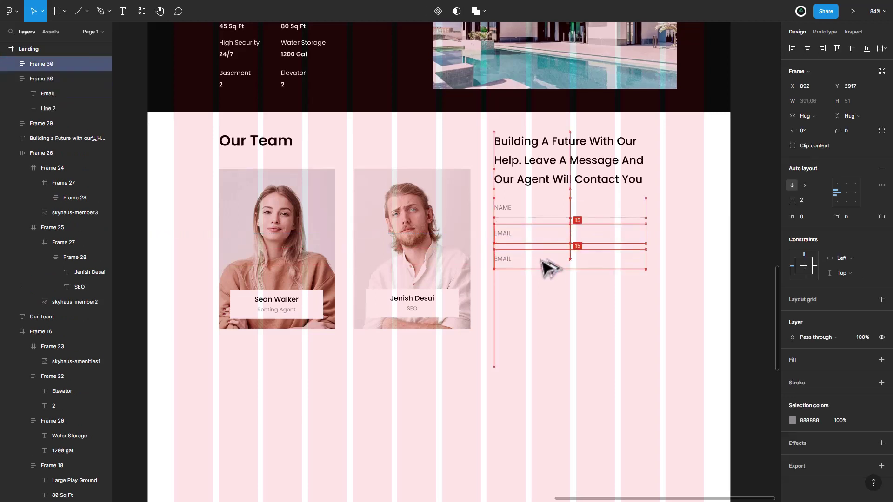
double_click(504, 260)
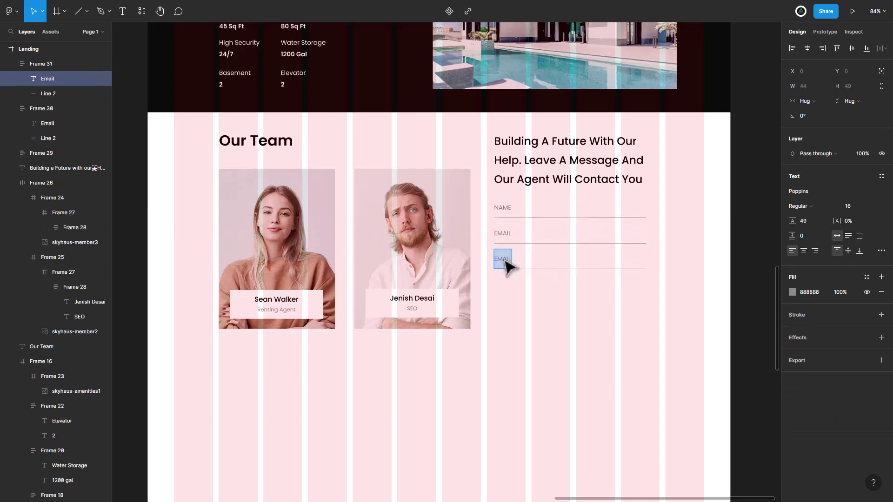
text(telephone)
click(542, 264)
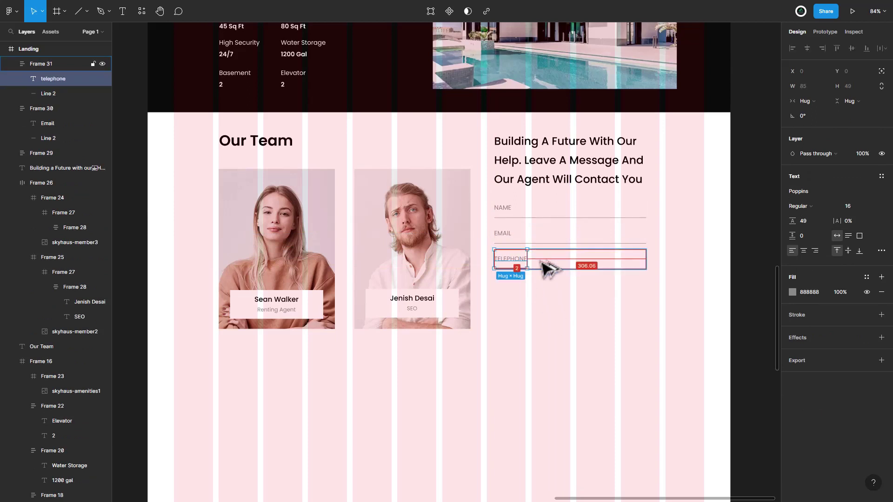
key(ctrl+d)
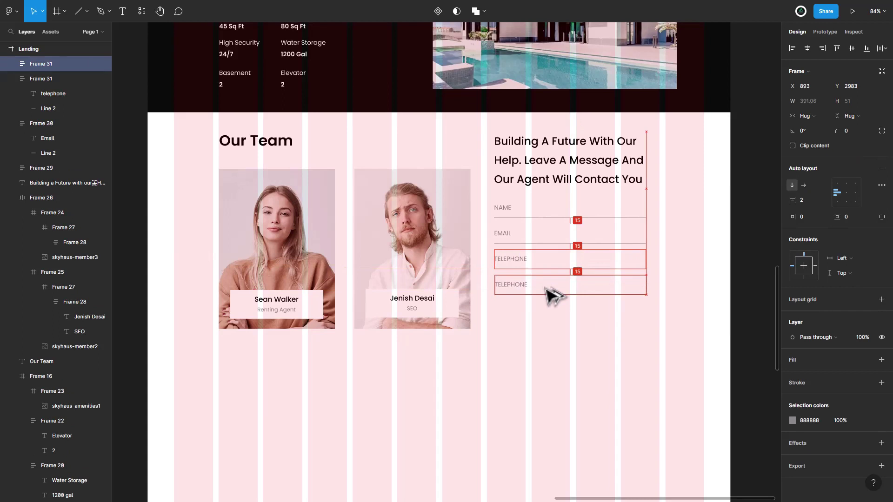
drag(549, 292, 514, 289)
double_click(515, 291)
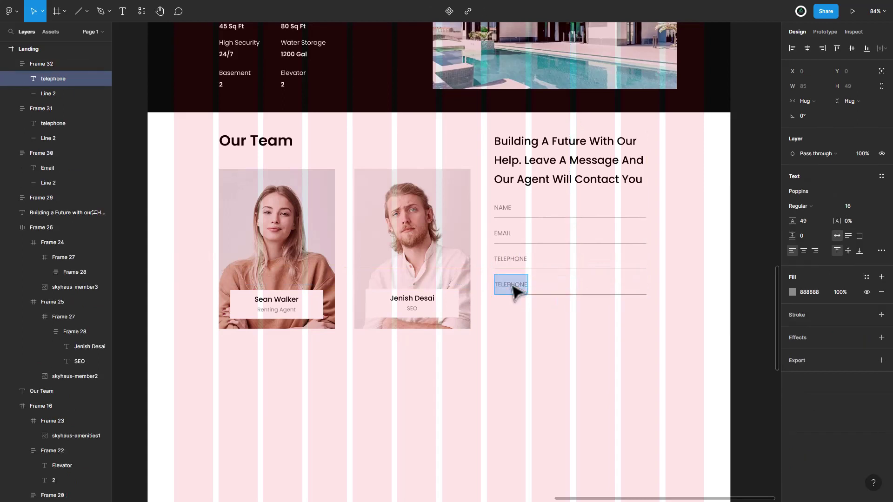
text(Title)
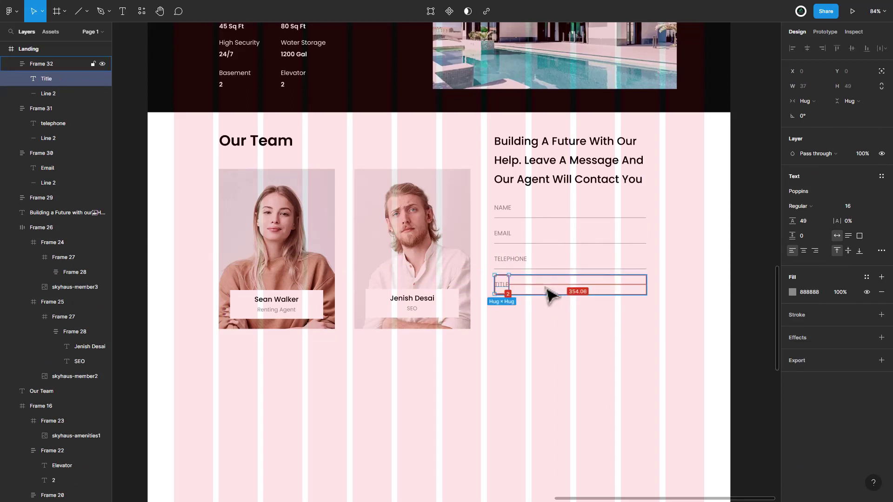
Add a 'Send' text at size 14 below the contact form.
click(539, 340)
click(123, 11)
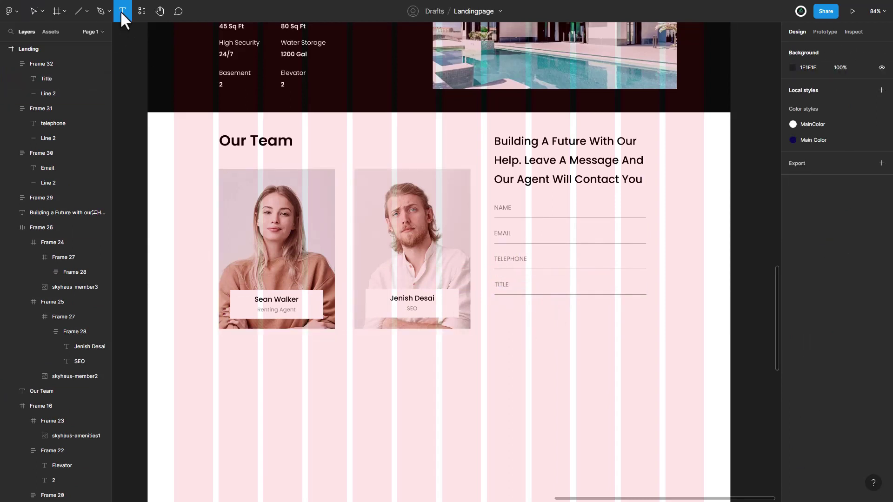
click(502, 314)
text(Send)
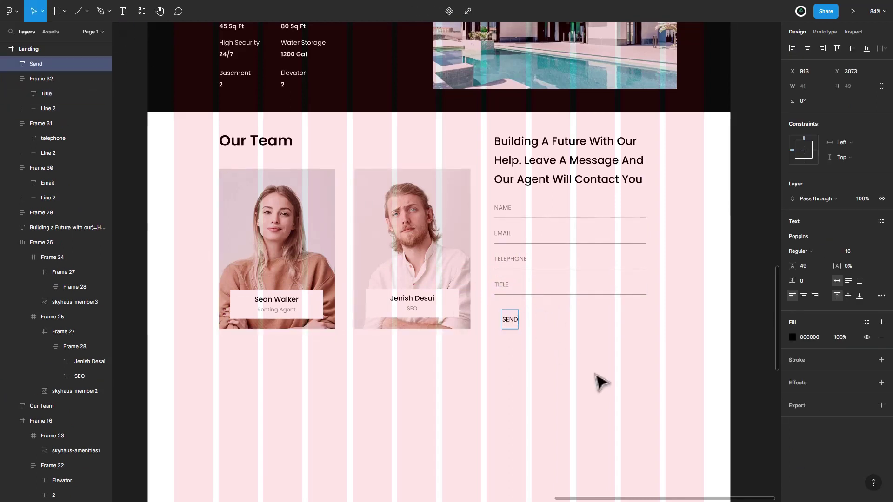
key(ctrl+a)
click(847, 251)
text(14)
key(Return)
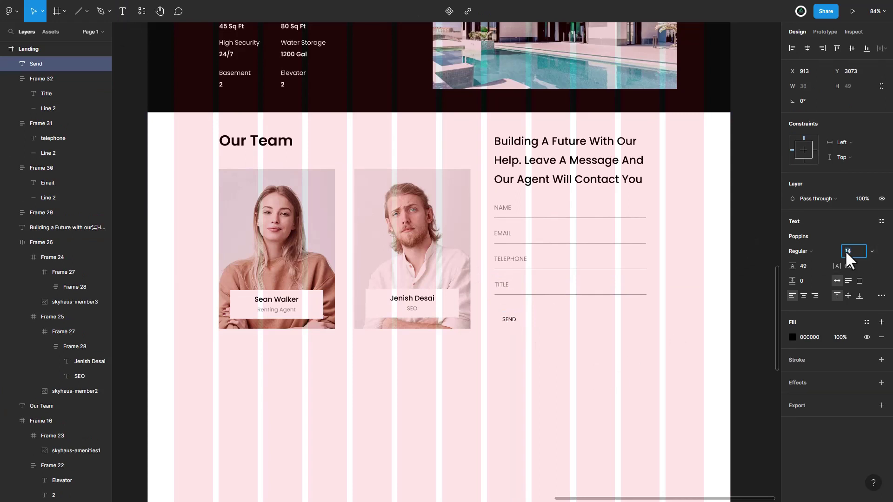
click(800, 251)
click(810, 271)
text(A)
key(ctrl+z)
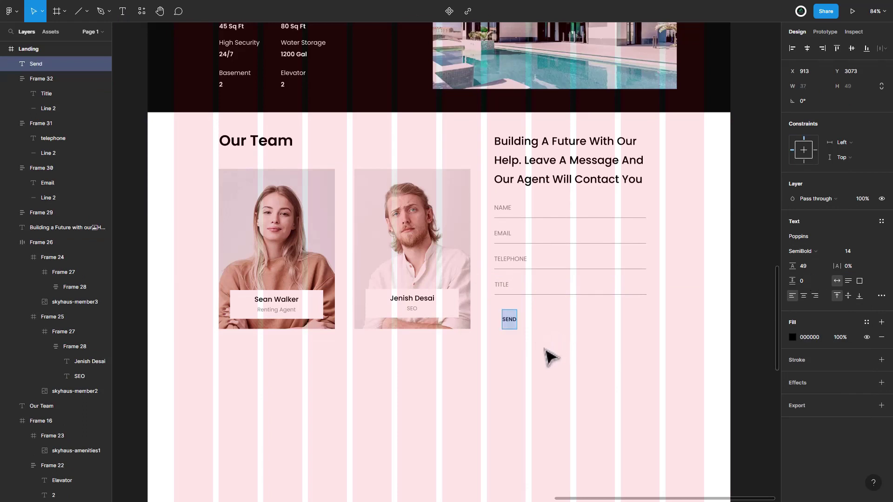
Wrap SEND in an auto-layout frame with a black stroke and padding 0 vertical, 75 horizontal.
key(shift+a)
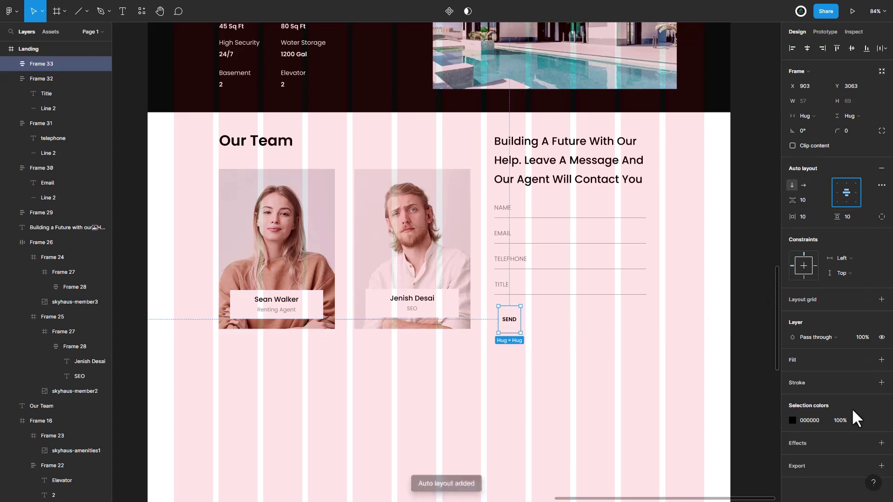
click(881, 382)
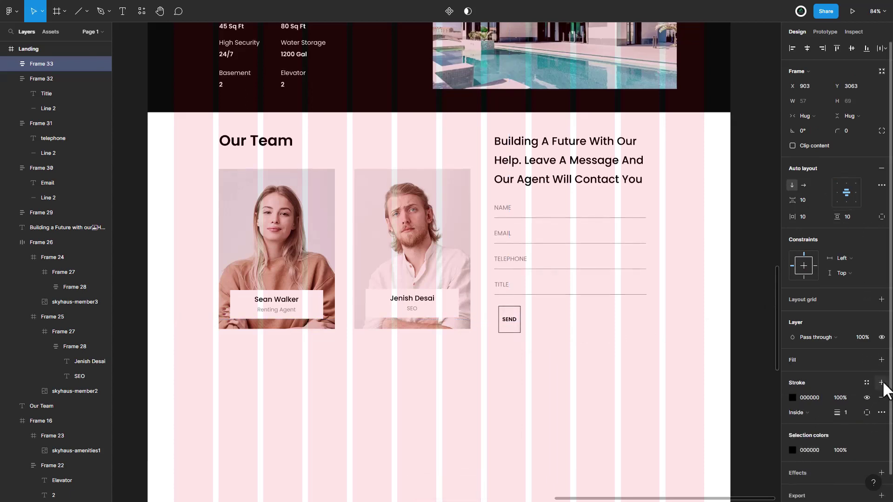
click(846, 217)
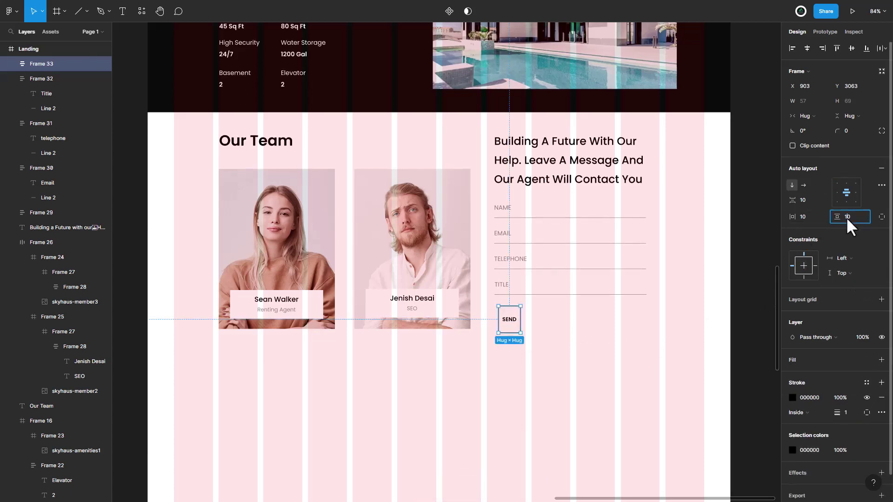
text(0)
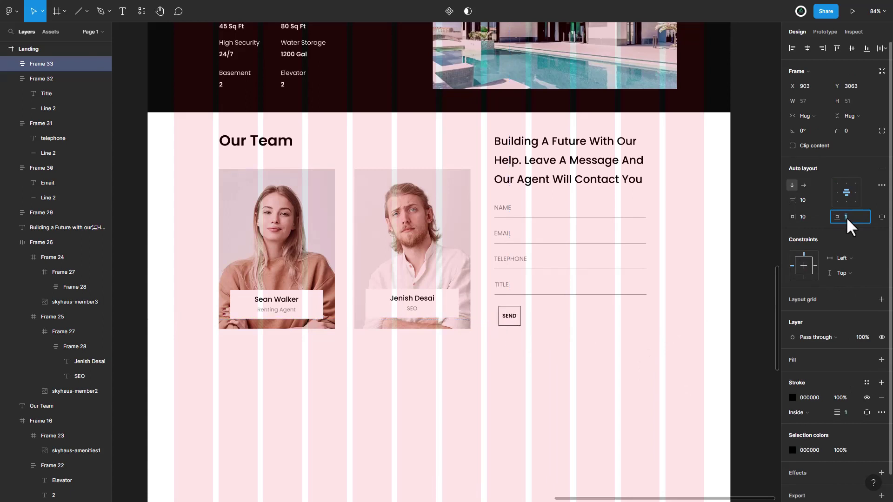
click(804, 217)
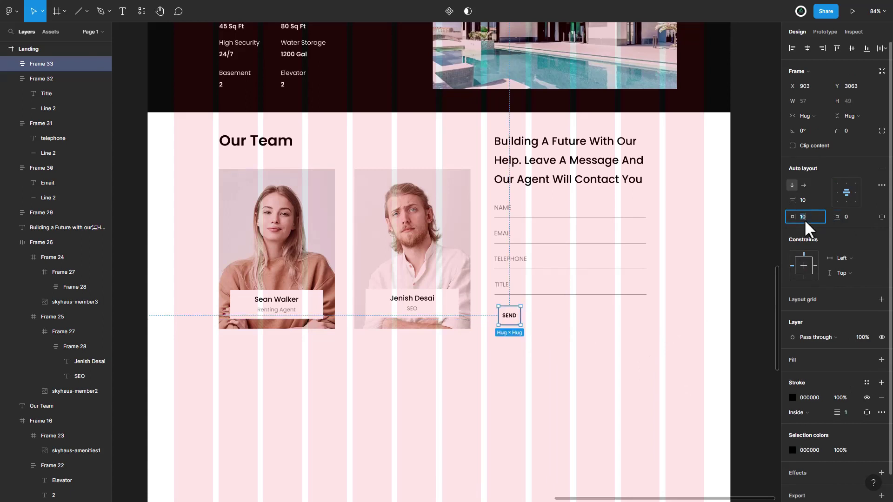
text(50)
key(Return)
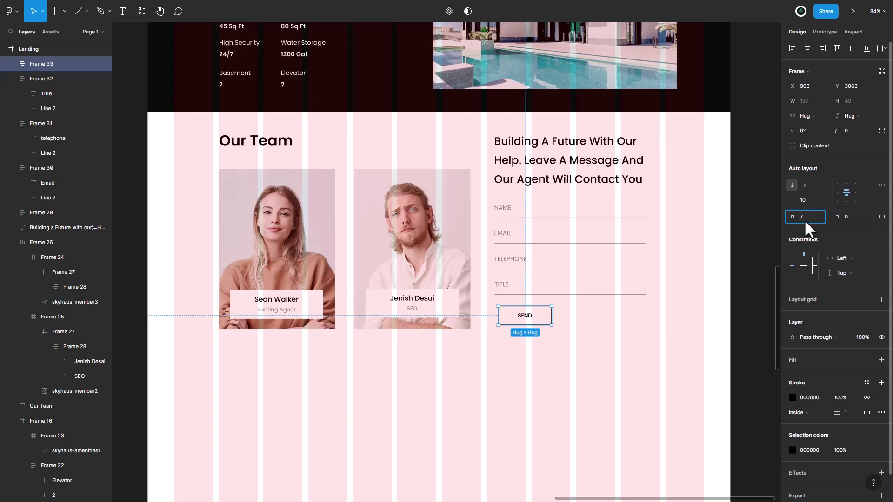
text(5)
key(Return)
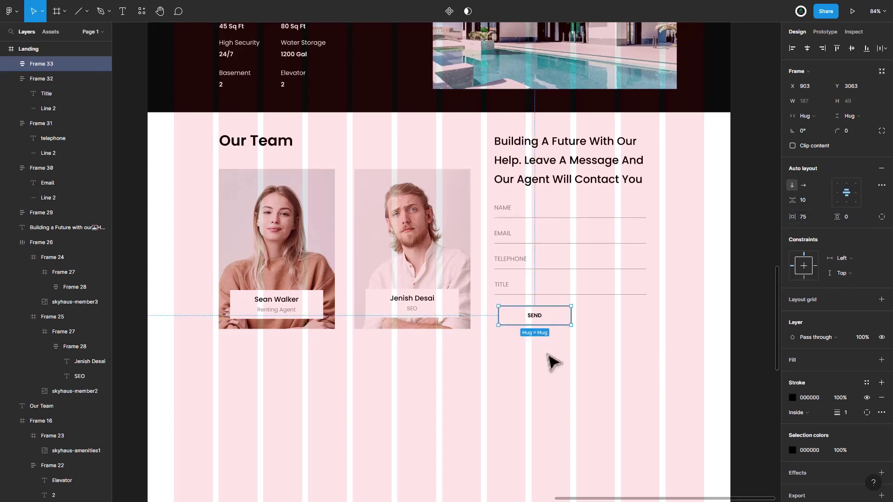
Set the SEND text to Medium and align the button with the form's left edge.
double_click(535, 316)
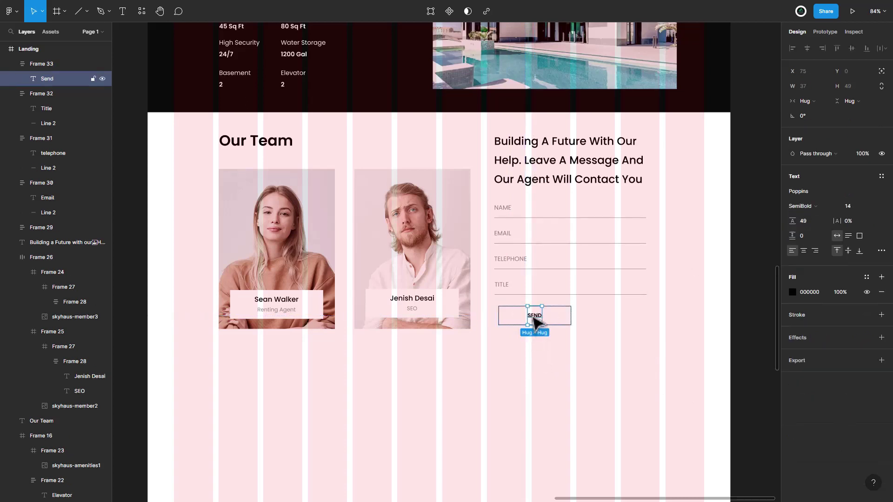
click(803, 205)
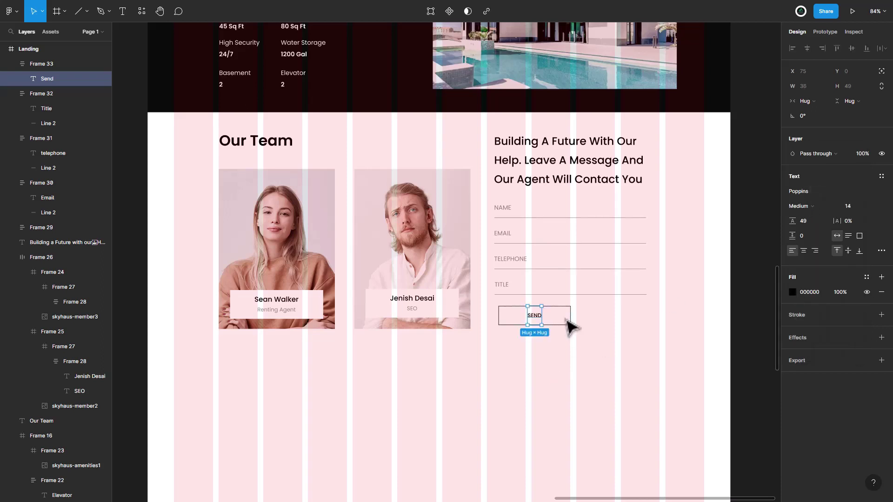
click(568, 375)
click(562, 320)
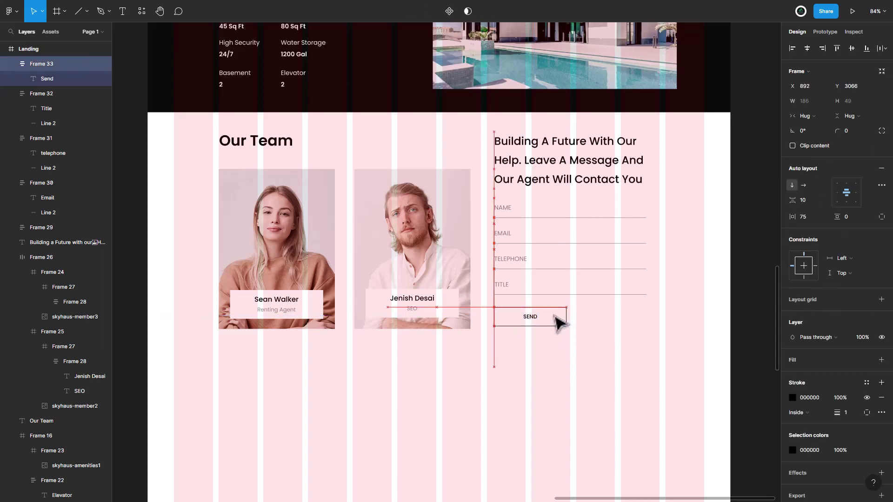
drag(555, 317, 547, 326)
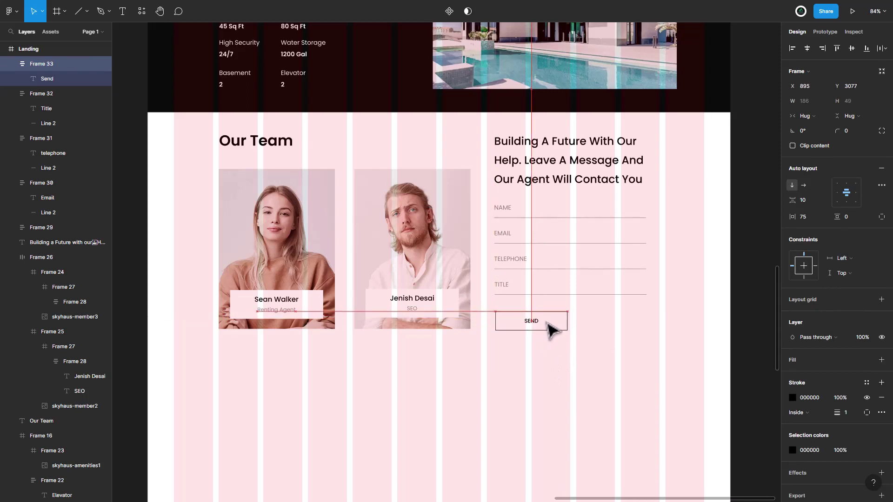
drag(547, 325, 552, 324)
Draw a full-width footer frame below the team section filled near-black 0A0A0A.
click(547, 368)
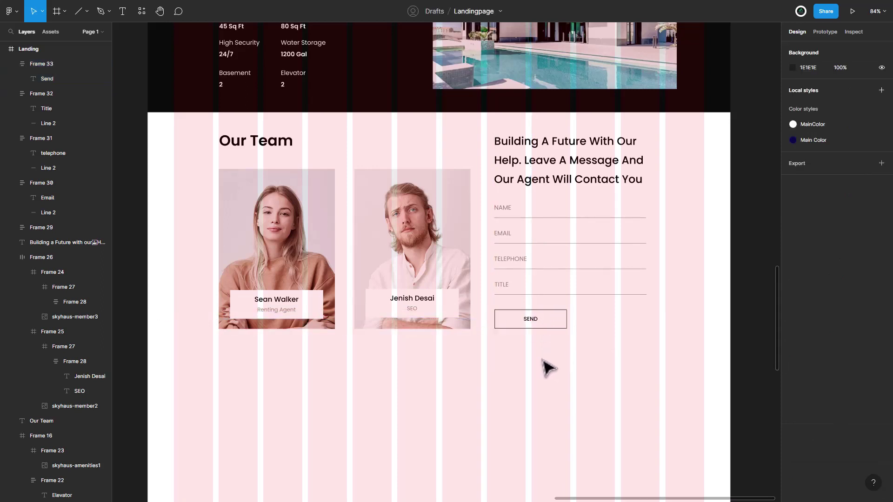
scroll(548, 367, down, 3)
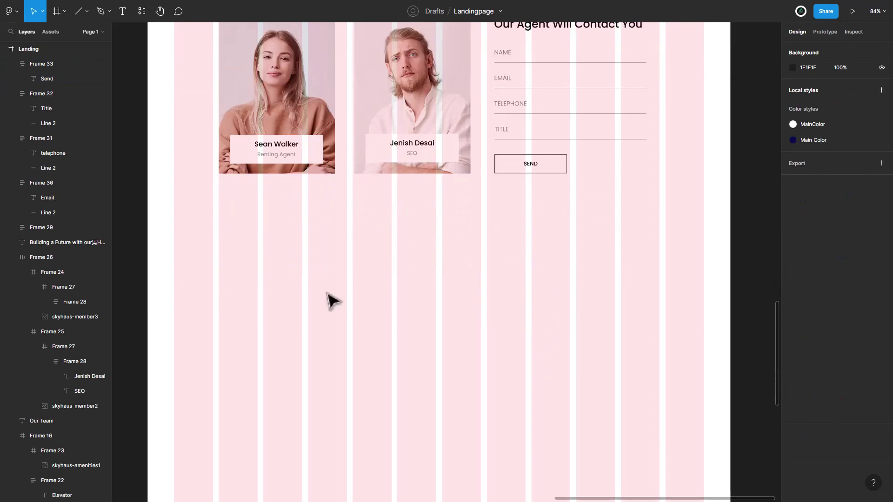
click(59, 13)
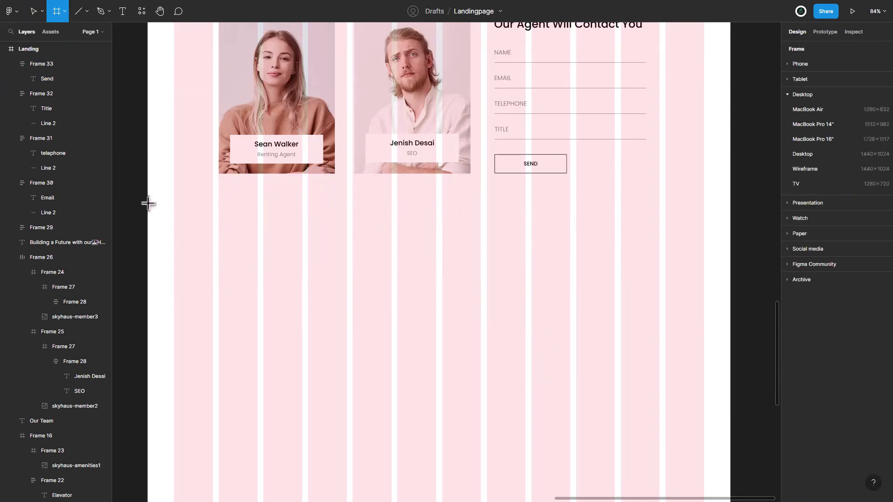
mouse_move(148, 202)
mouse_down()
mouse_move(743, 356)
mouse_move(729, 366)
mouse_up()
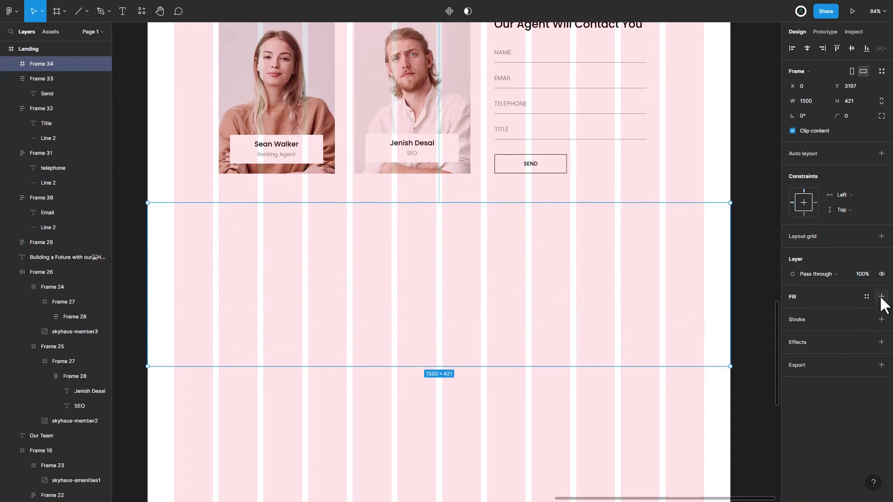
click(881, 297)
click(796, 311)
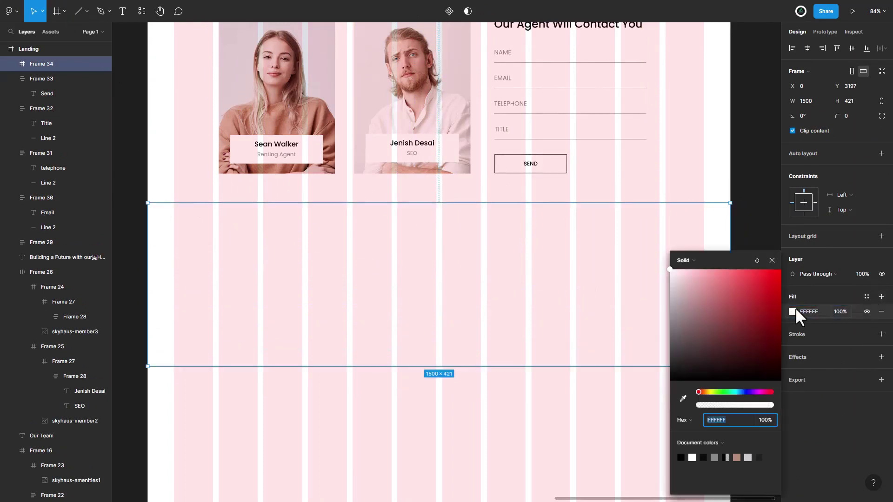
click(703, 457)
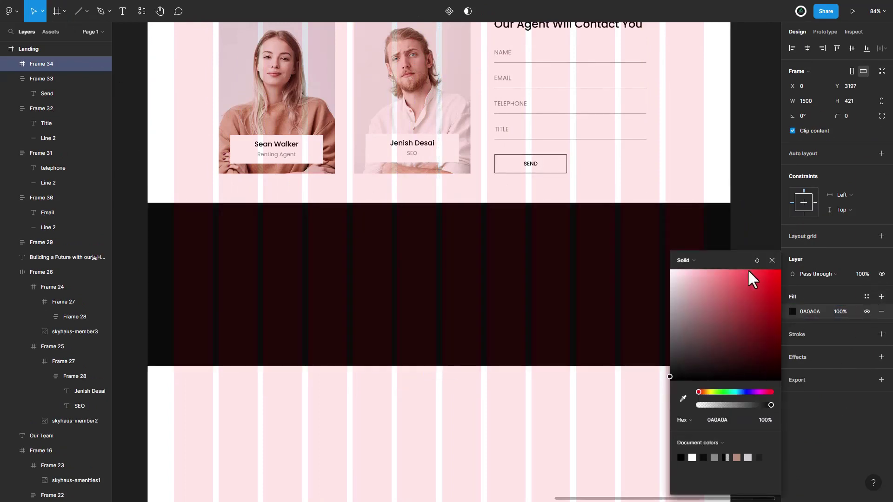
click(772, 260)
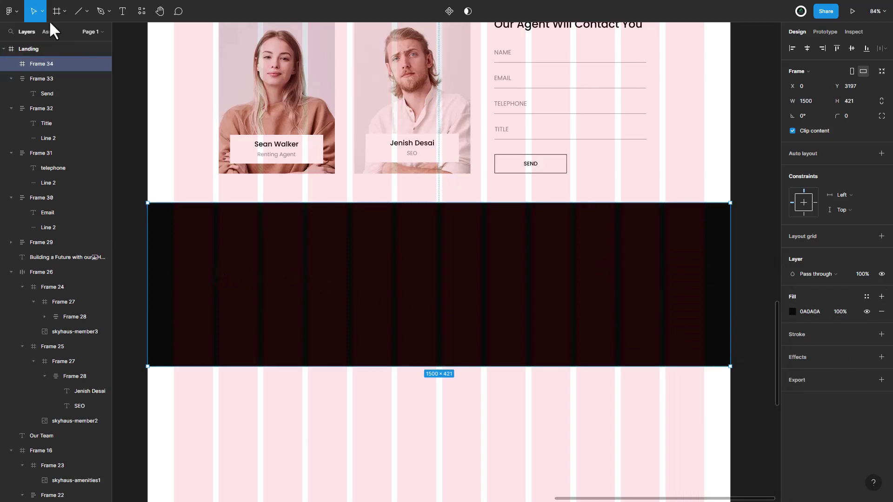
Add a Bold 'Contact' text in the footer's top-left corner.
key(t)
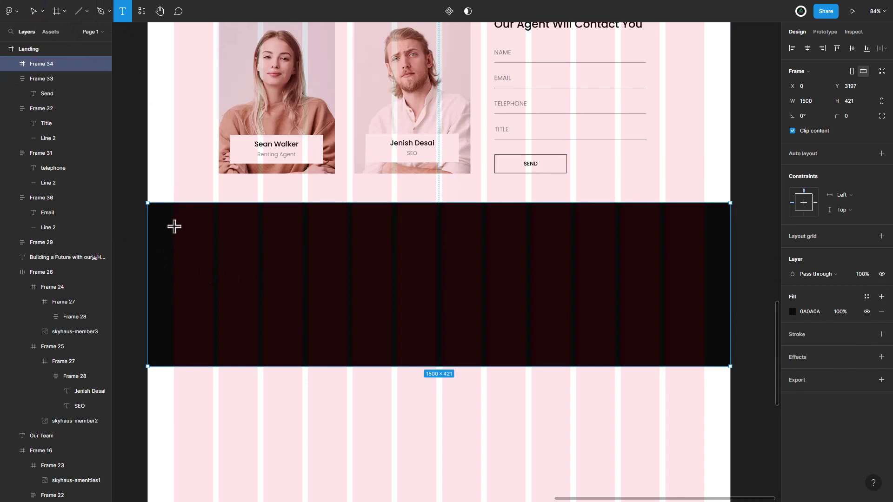
click(174, 226)
text(Contact)
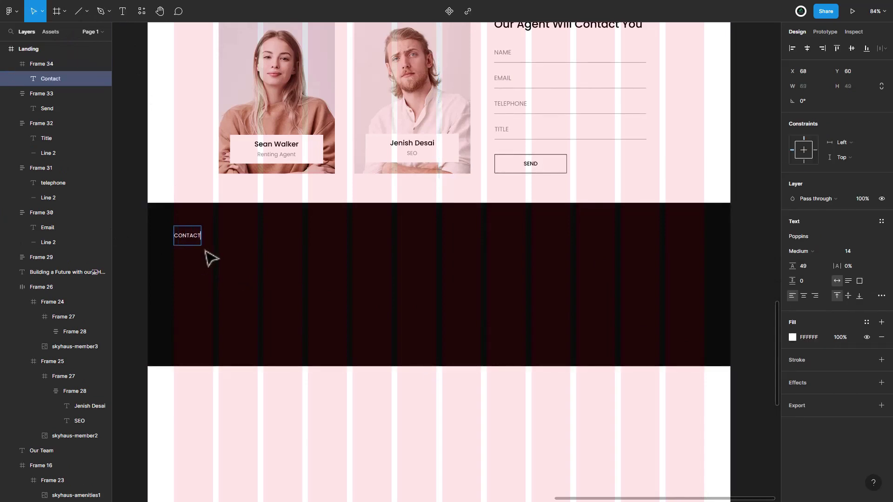
key(ctrl+a)
click(811, 251)
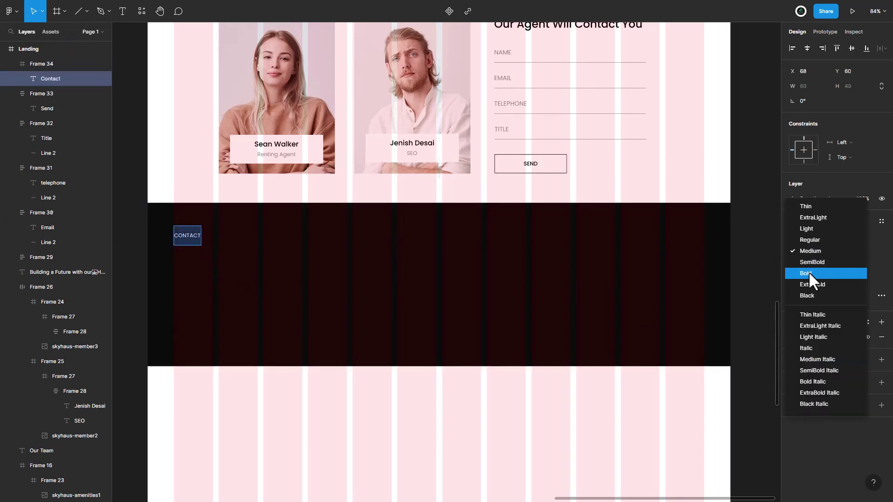
click(809, 275)
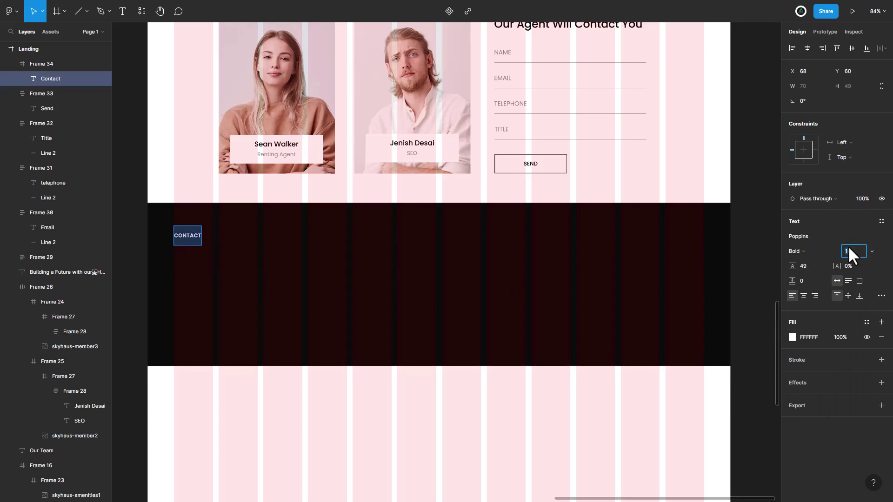
text(18)
key(Return)
Switch the Contact heading to title case and raise its size to 24.
click(881, 295)
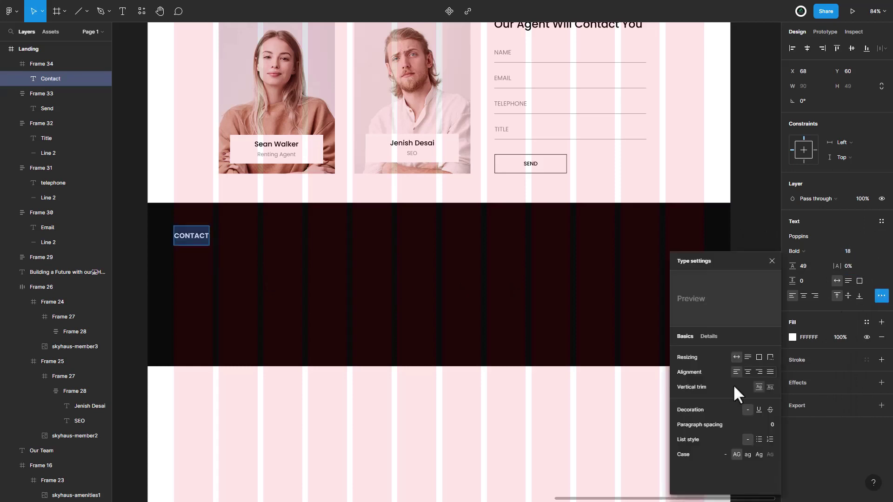
click(758, 455)
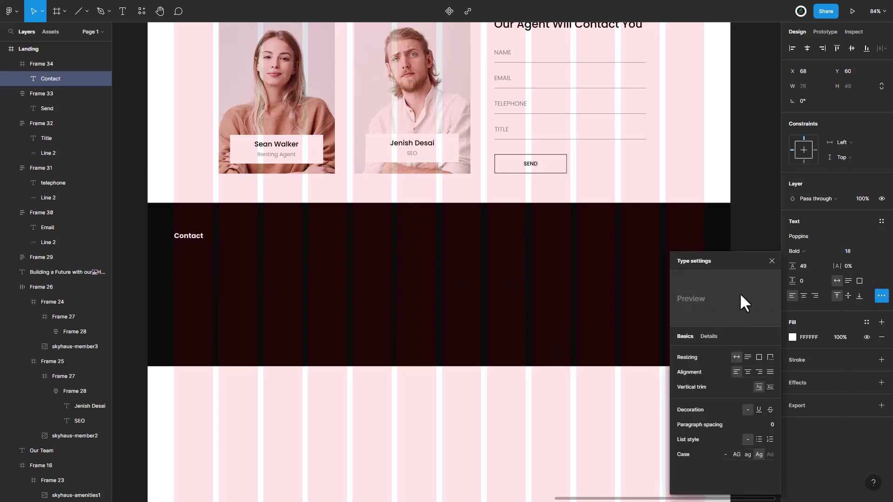
click(853, 251)
key(Up)
key(Up)
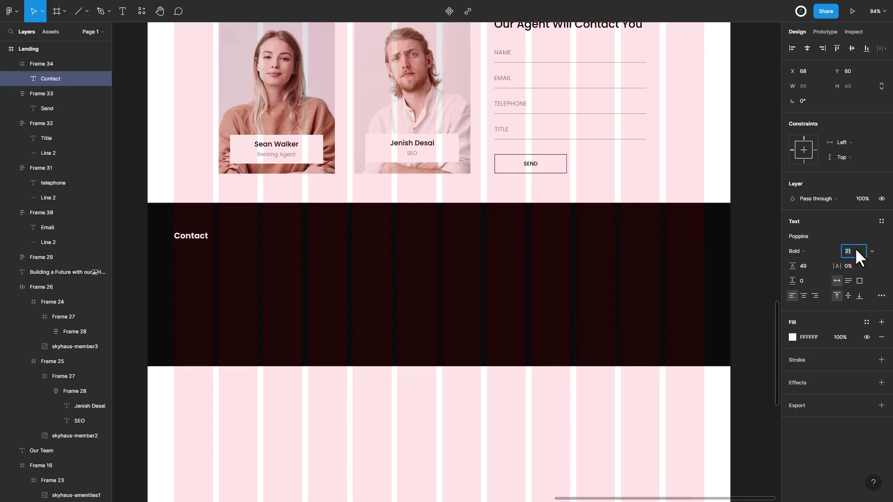
key(Up)
key(Up)
key(Up)
key(Up)
click(193, 237)
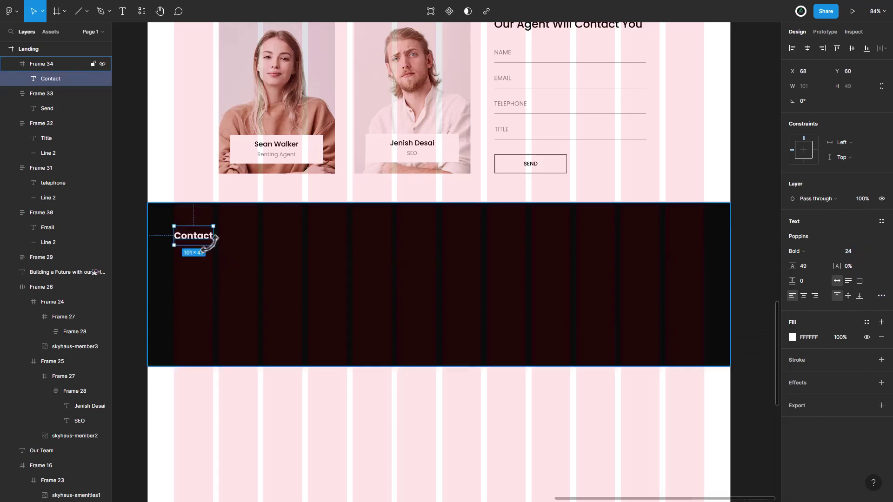
key(Up)
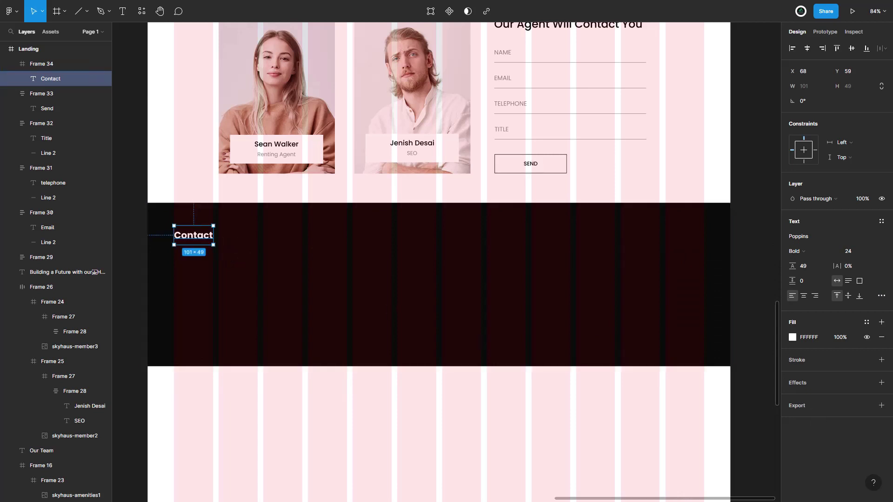
click(122, 11)
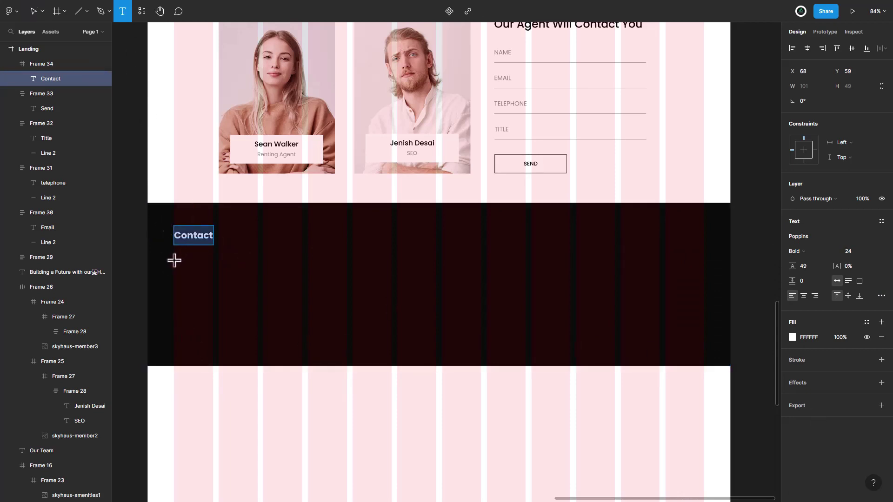
Paste the contact details into a text box under Contact, in Medium weight with line height 18.
drag(175, 259, 302, 308)
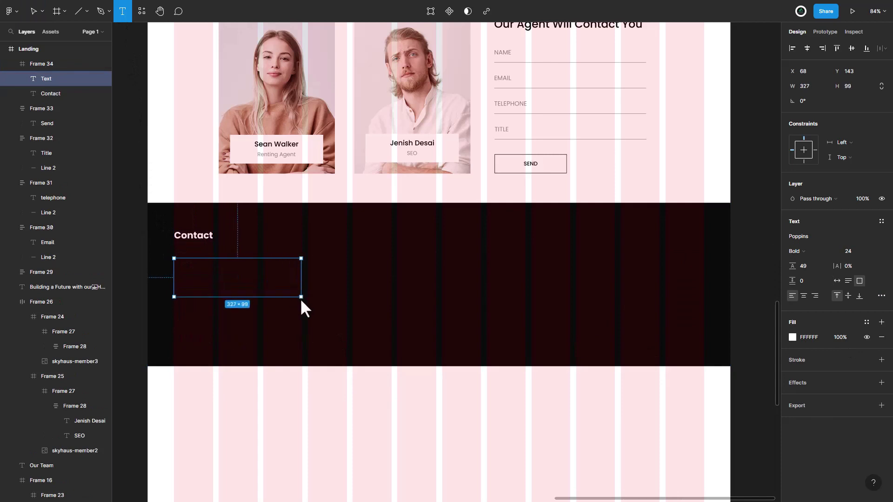
key(ctrl+v)
key(ctrl+a)
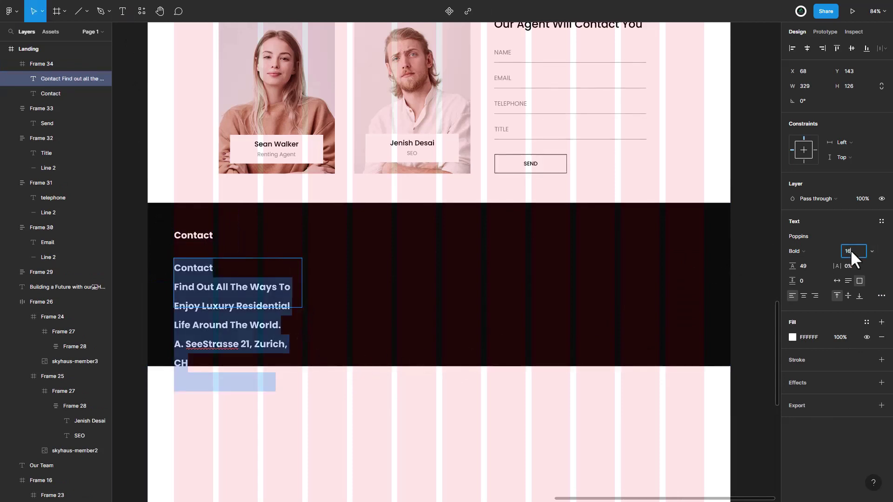
key(Return)
click(815, 251)
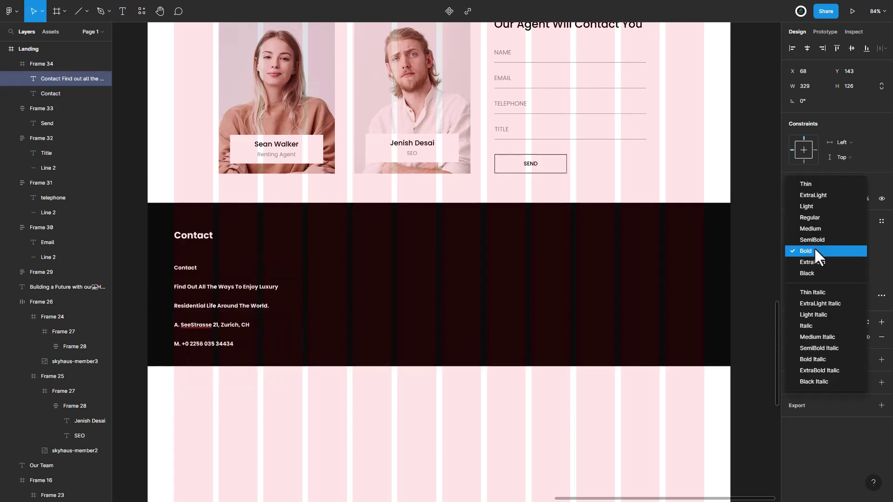
click(813, 228)
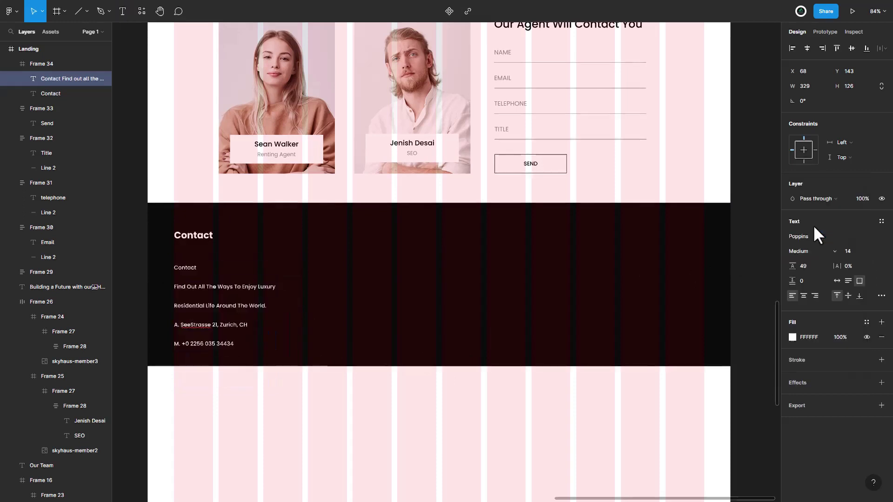
click(804, 264)
text(18)
key(Return)
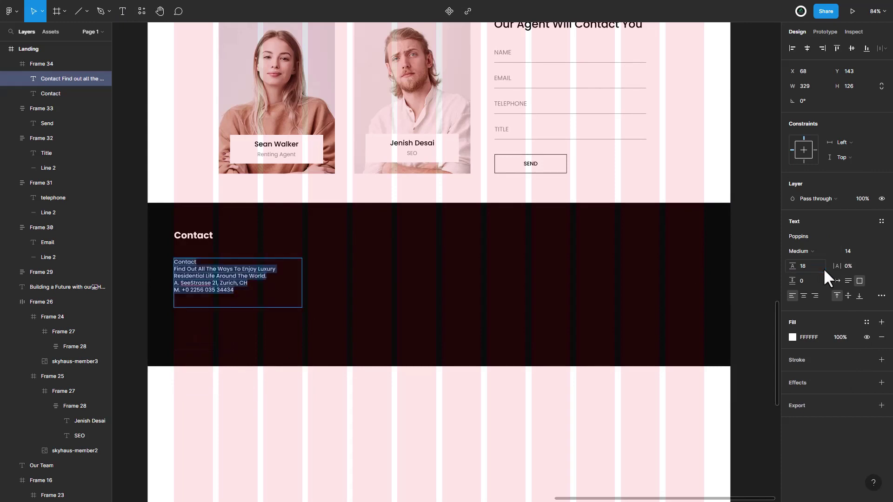
Remove the repeated 'Contact' line from the paragraph and set its font size to 16.
double_click(198, 263)
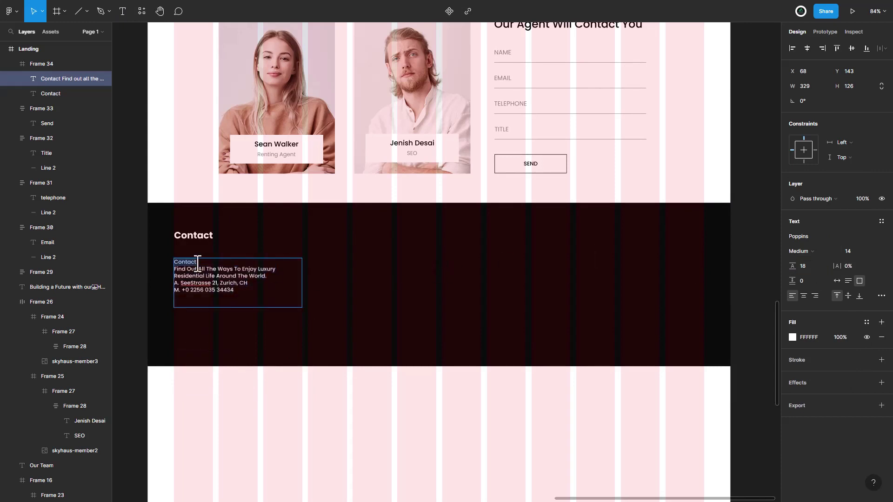
key(BackSpace)
key(Delete)
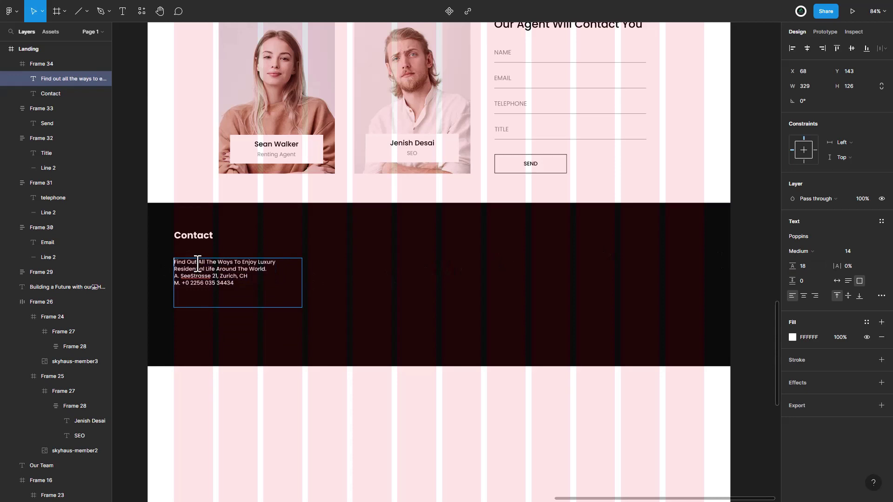
key(ctrl+a)
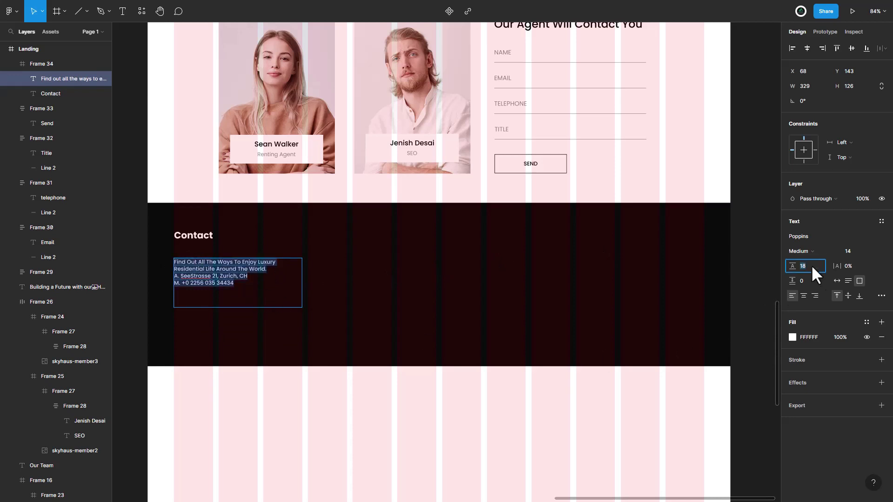
click(854, 251)
text(16)
key(Return)
Give the paragraph white fill, line height 28, Regular weight and Case none.
click(809, 337)
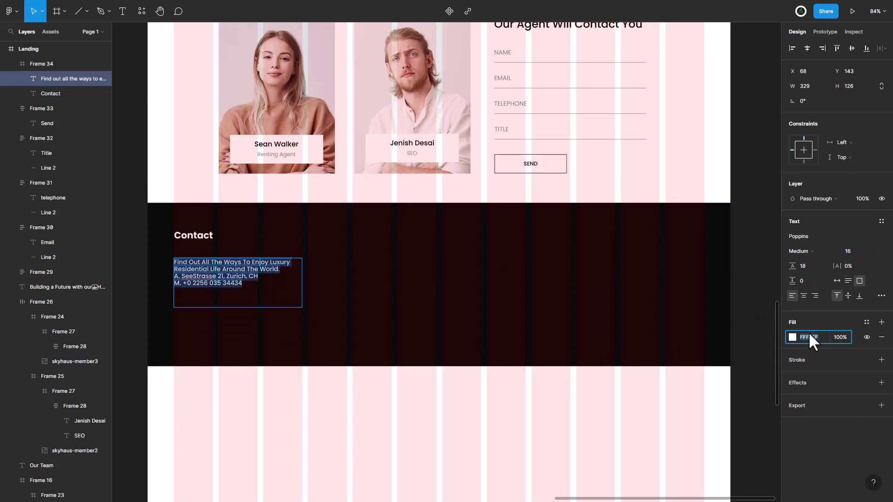
click(807, 263)
key(Up)
key(Up)
key(Up)
key(Up)
key(Up)
key(Up)
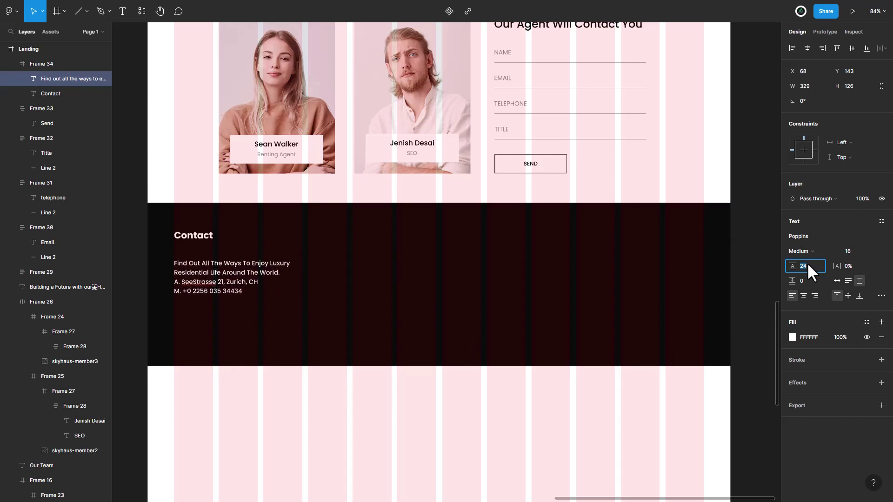
key(Up)
key(Up)
key(Up)
key(Up)
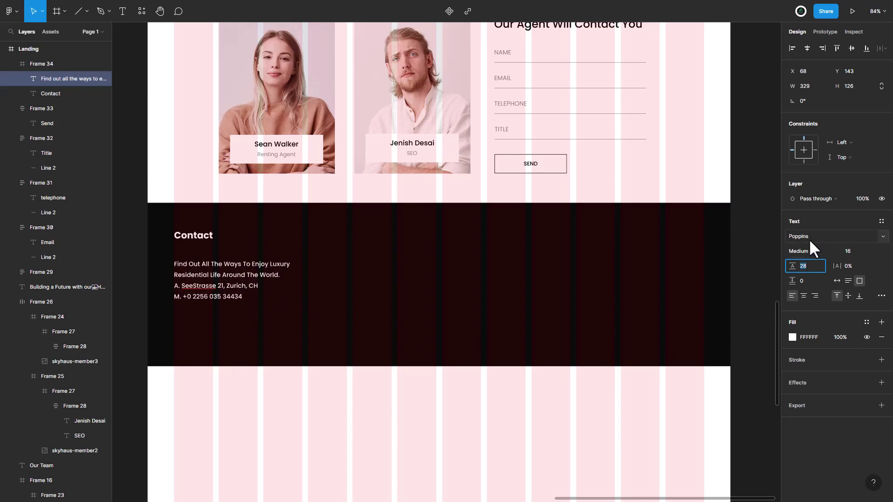
click(808, 250)
click(809, 240)
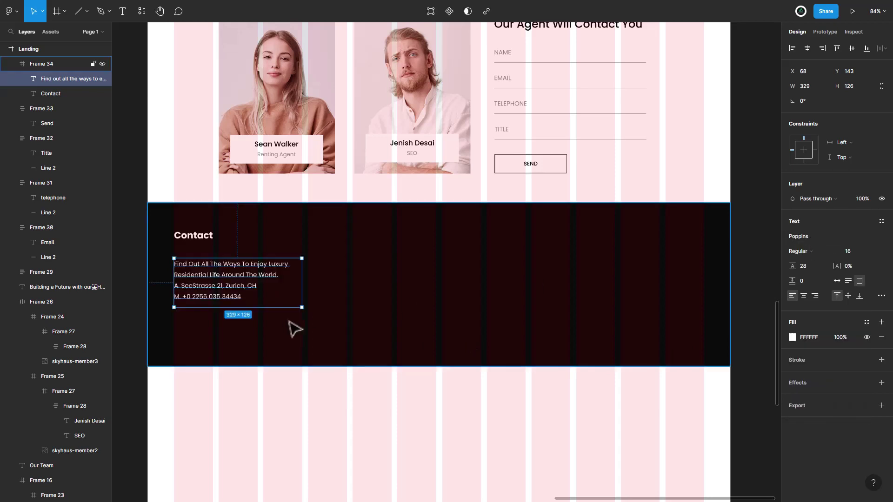
click(881, 296)
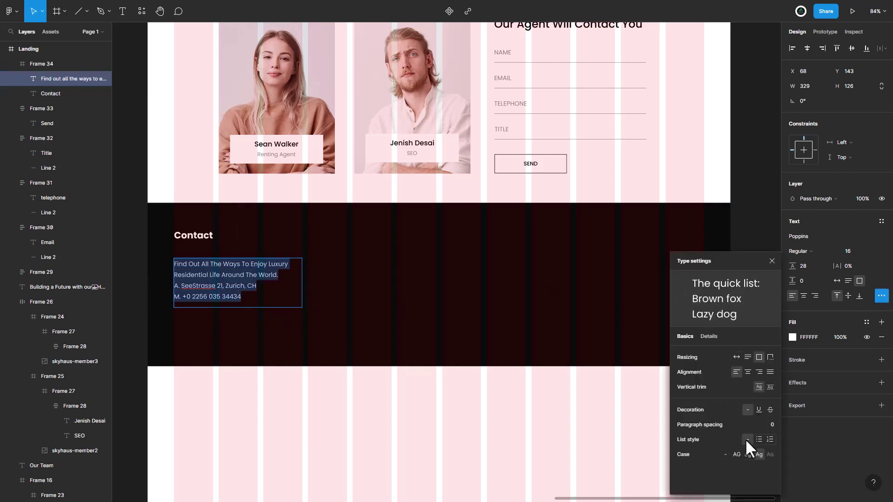
click(724, 454)
click(772, 261)
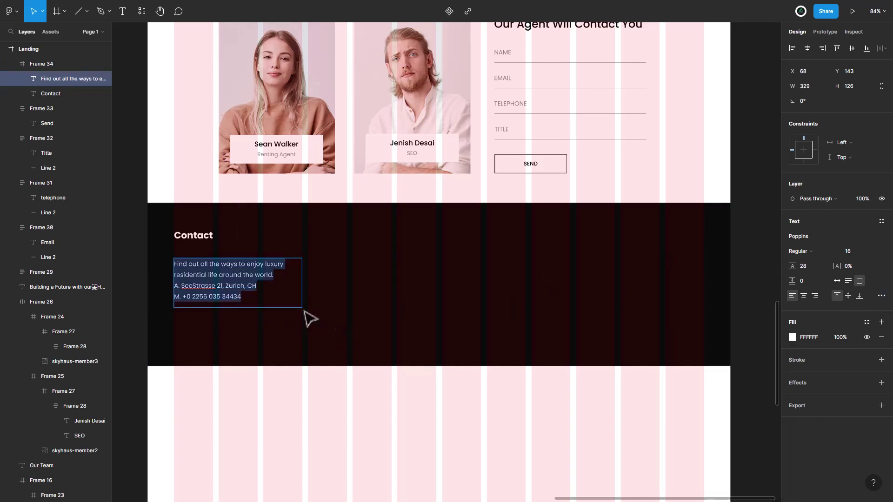
Nudge the paragraph into place just below the Contact heading.
drag(176, 253, 193, 249)
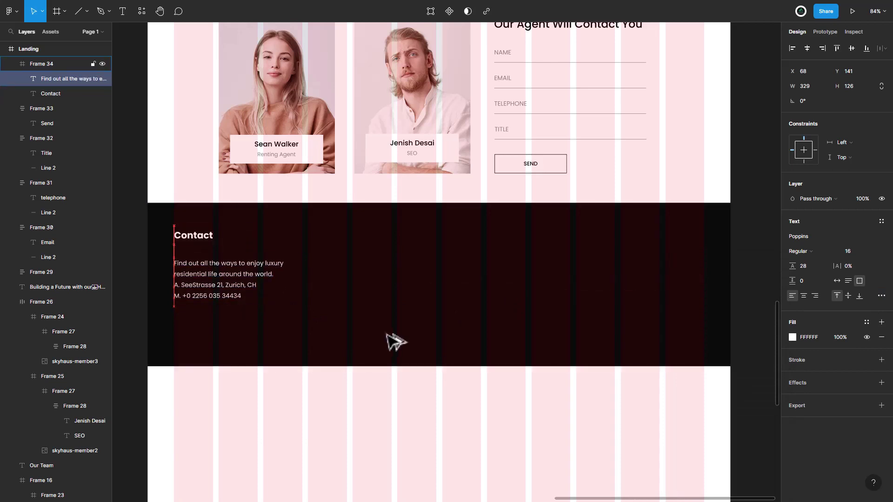
key(shift+Up)
key(shift+Up)
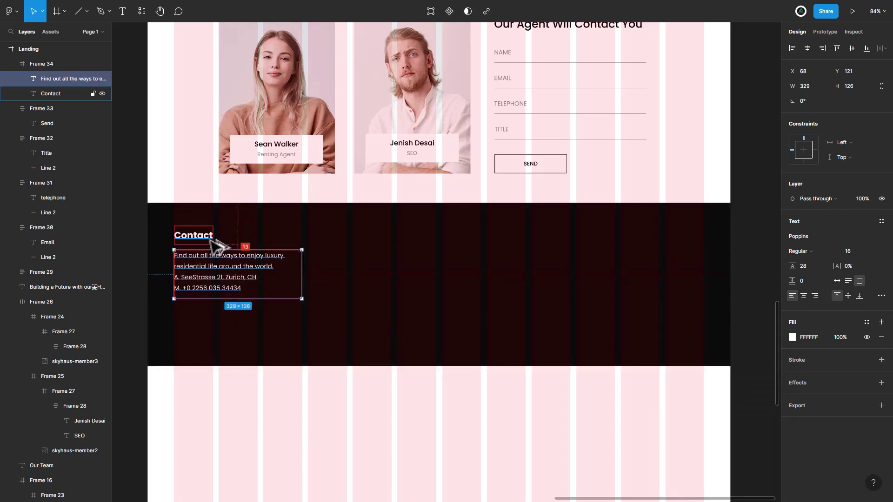
key(Down)
key(Down)
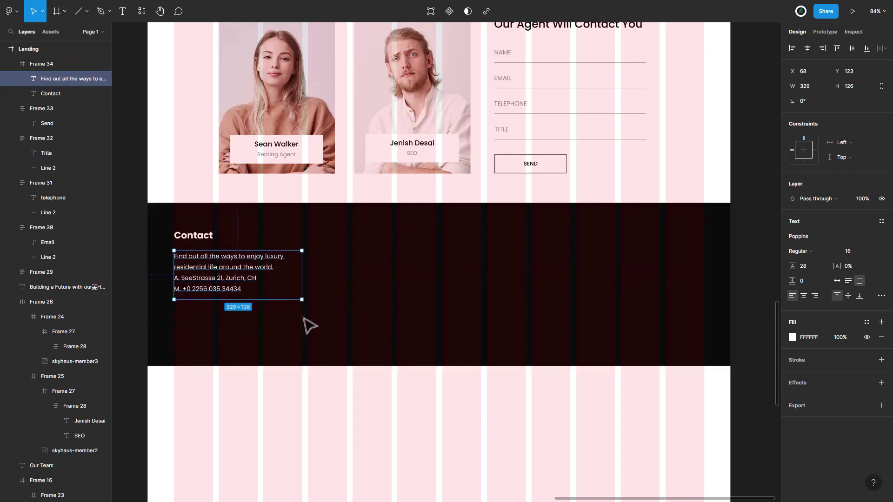
click(315, 317)
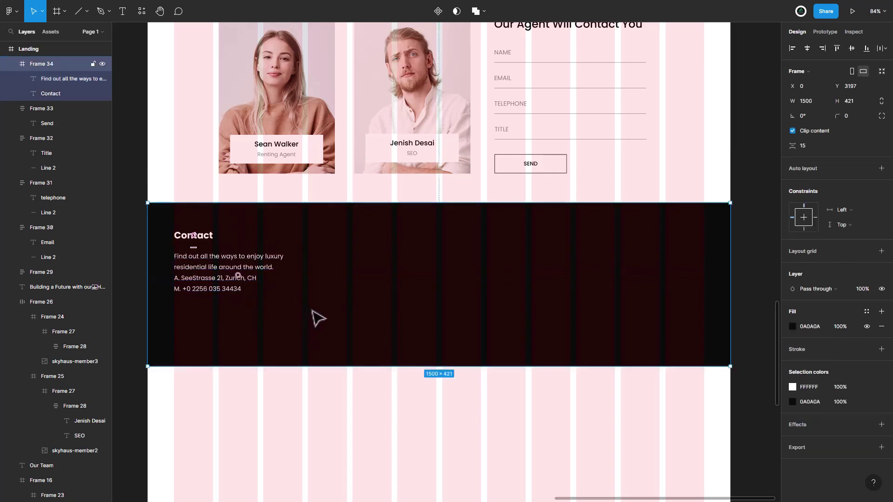
Wrap the Contact heading and paragraph in auto layout and duplicate that column to the right.
click(210, 243)
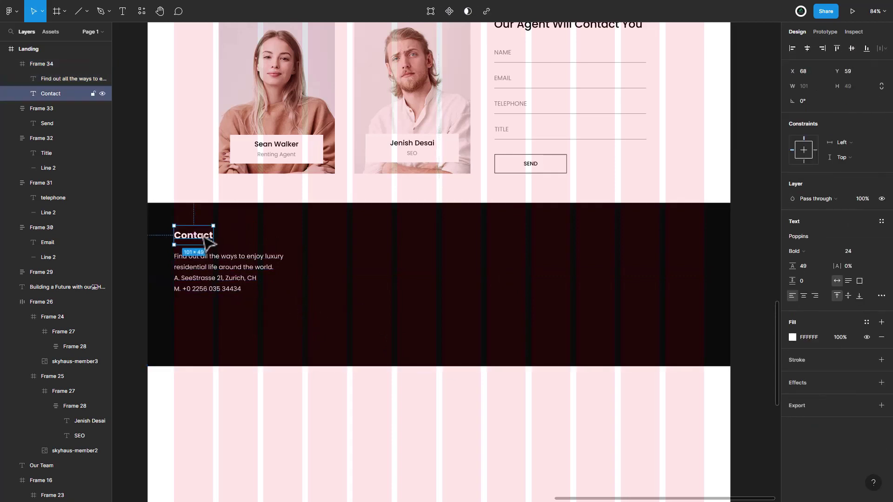
shift+click(210, 277)
key(shift+a)
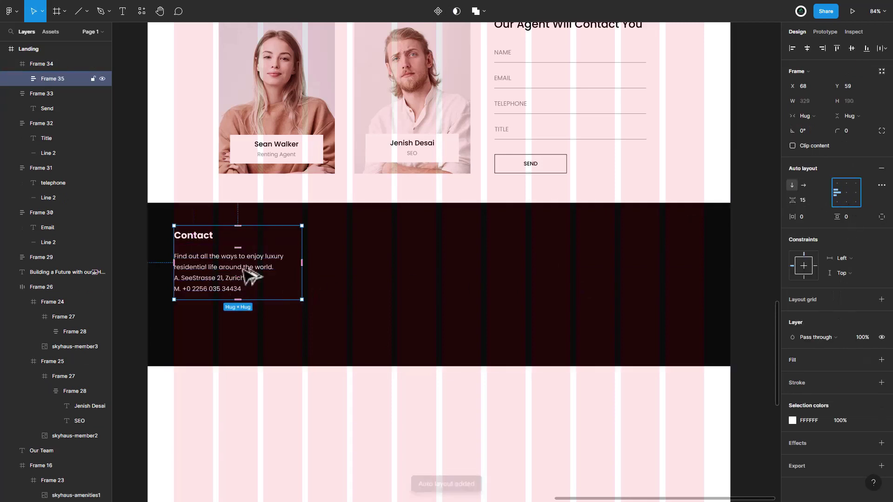
mouse_move(253, 274)
mouse_down()
mouse_move(514, 266)
mouse_move(522, 275)
mouse_up()
Retitle the middle footer column 'FAQs' and the third column 'Useful Links'.
click(332, 242)
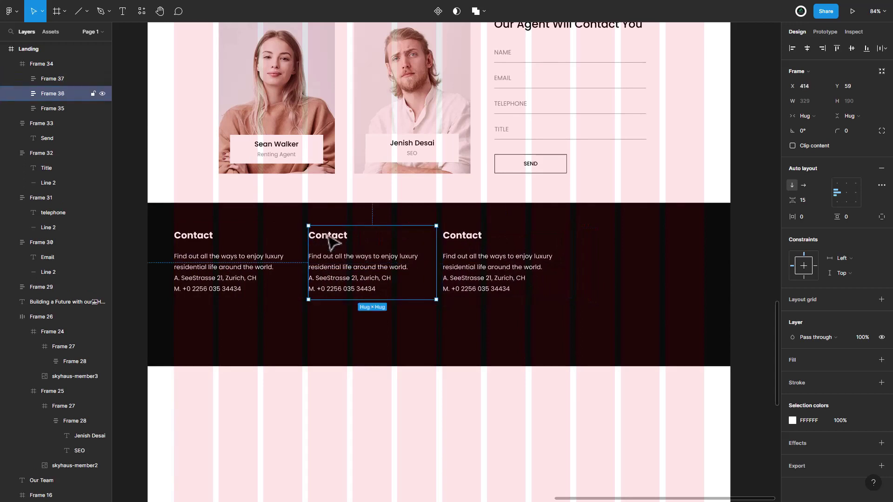
double_click(328, 236)
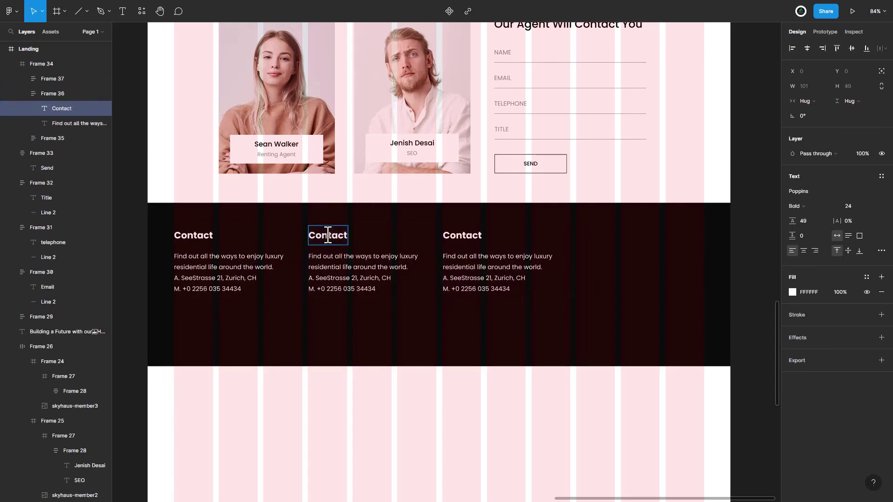
text(FAQs)
key(ctrl+a)
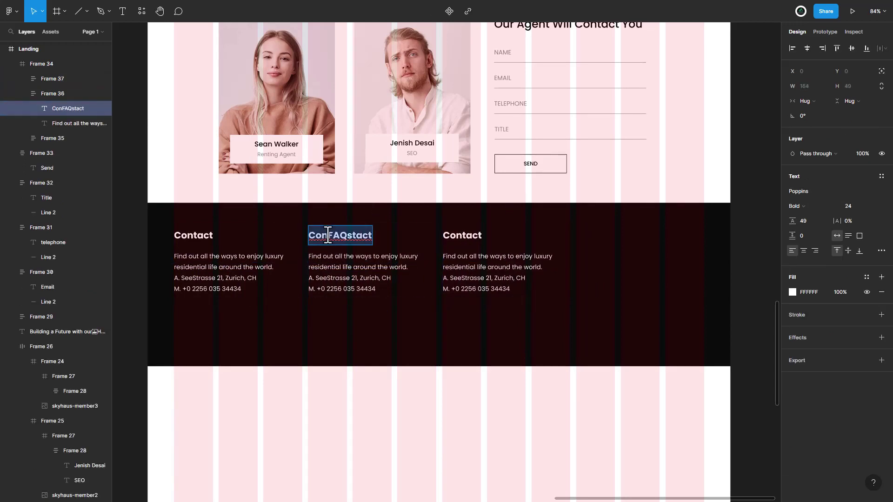
text(FAQs)
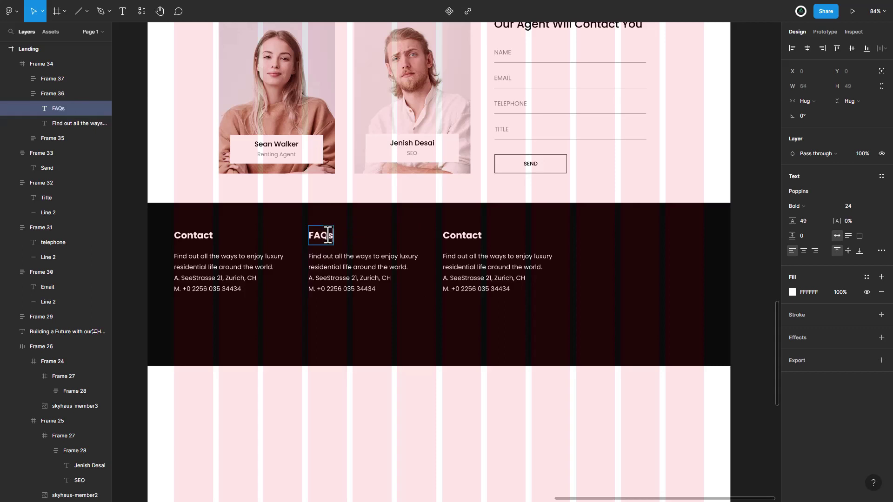
double_click(472, 238)
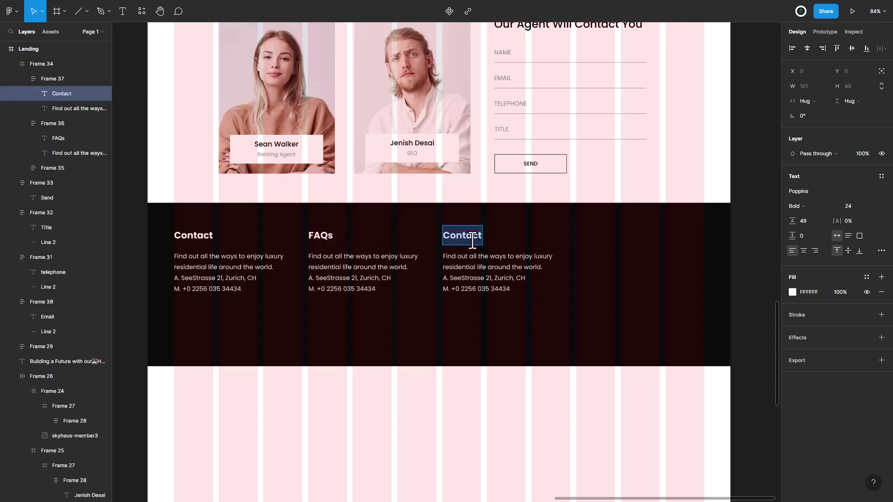
text(Usefu)
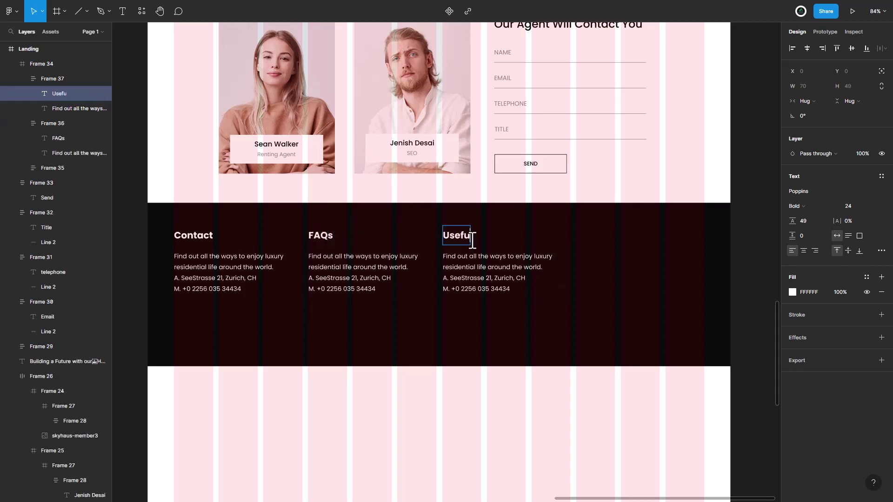
text(l Links)
Fill the FAQs column with four lines of 'How long does the process take?'.
click(349, 266)
double_click(346, 268)
text(FAQs How long does the process take?)
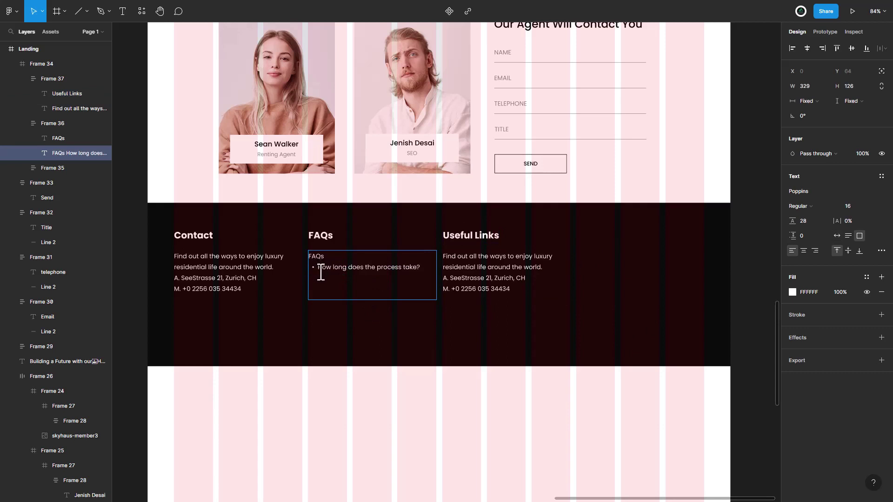
click(320, 267)
key(BackSpace)
key(BackSpace)
key(BackSpace)
key(BackSpace)
key(BackSpace)
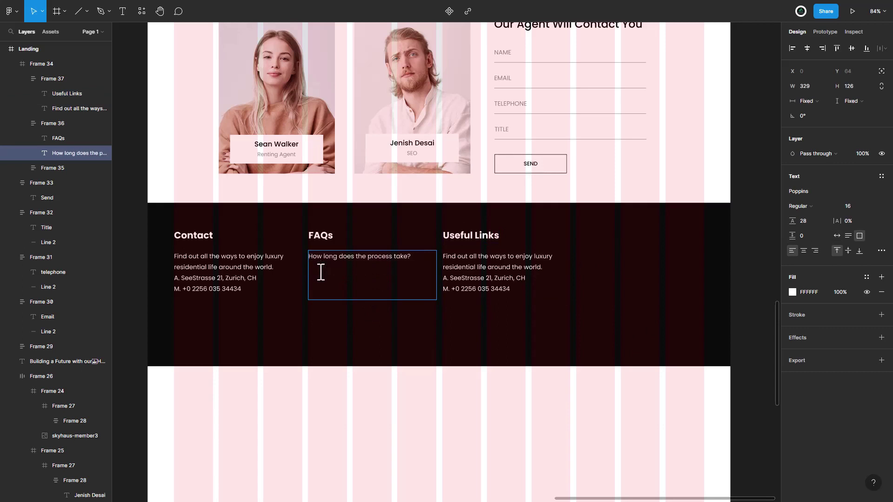
drag(418, 259, 288, 257)
key(ctrl+c)
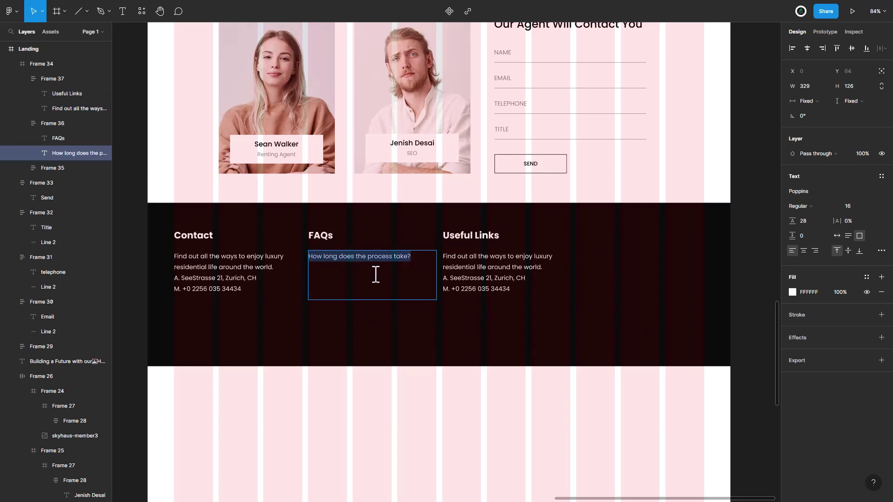
click(417, 257)
key(ctrl+v)
key(Return)
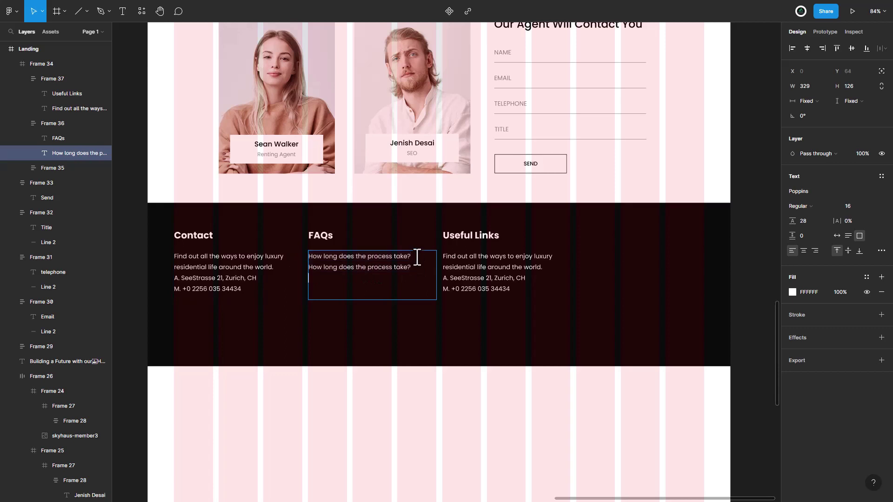
key(ctrl+v)
key(Return)
key(ctrl+v)
key(Escape)
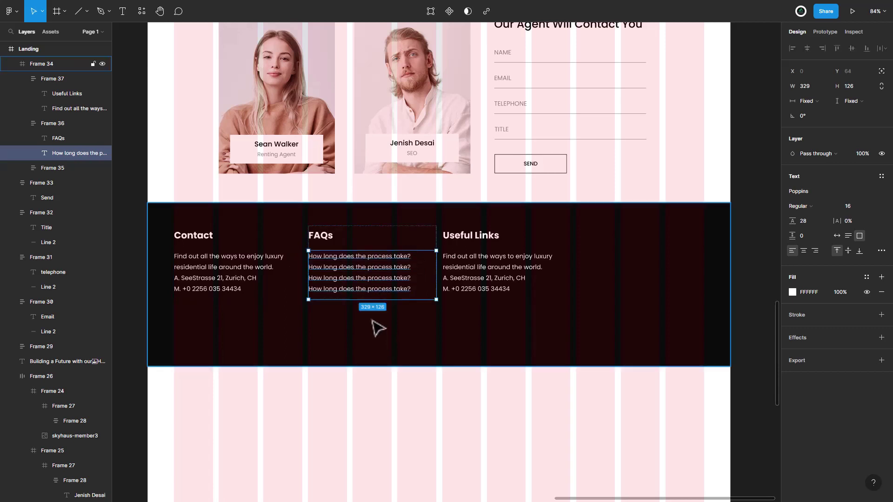
List Property, Video Tour, Blog and Terms of services under Useful Links.
click(420, 329)
click(484, 282)
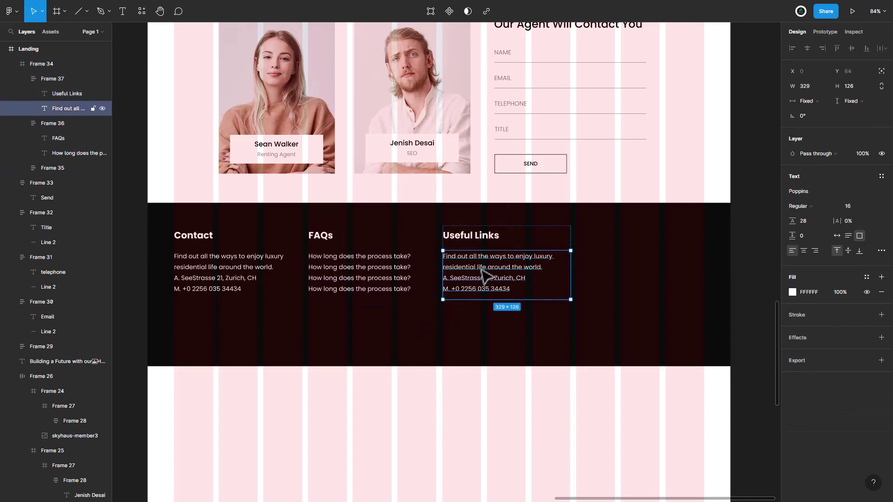
double_click(481, 268)
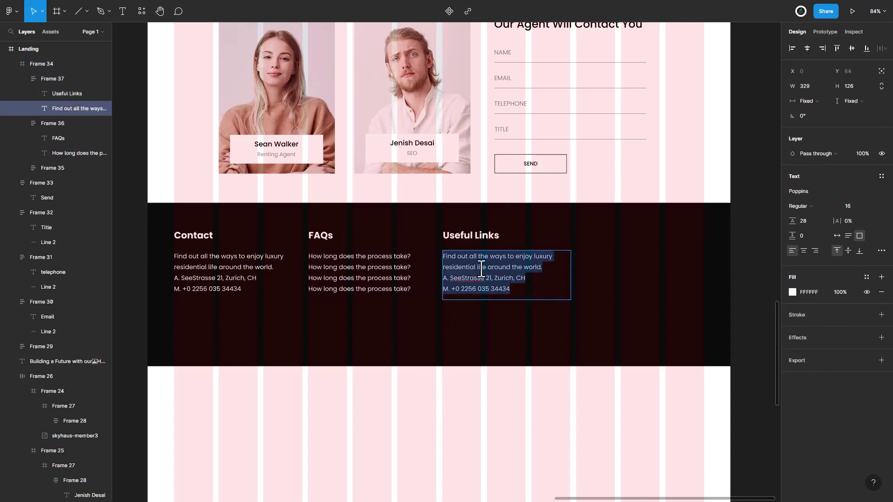
text(Property)
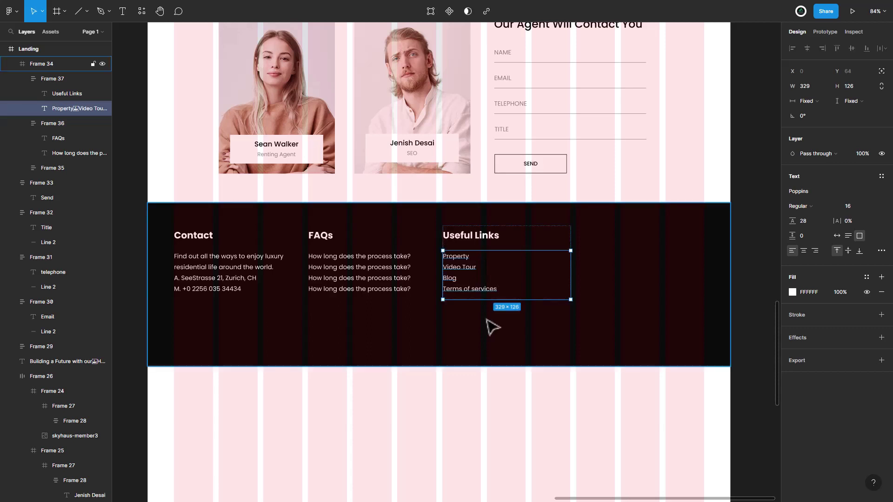
click(624, 279)
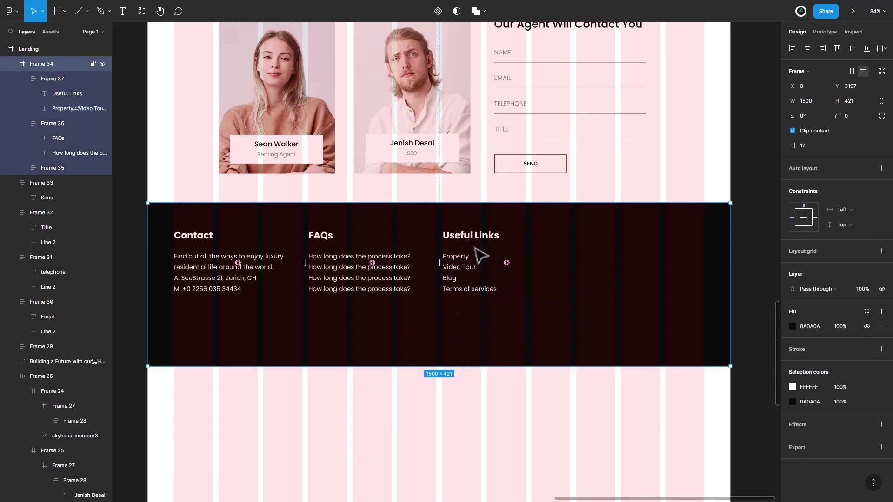
Shorten the footer and duplicate the Useful Links column as a fourth column headed 'Enquire'.
drag(481, 366, 482, 334)
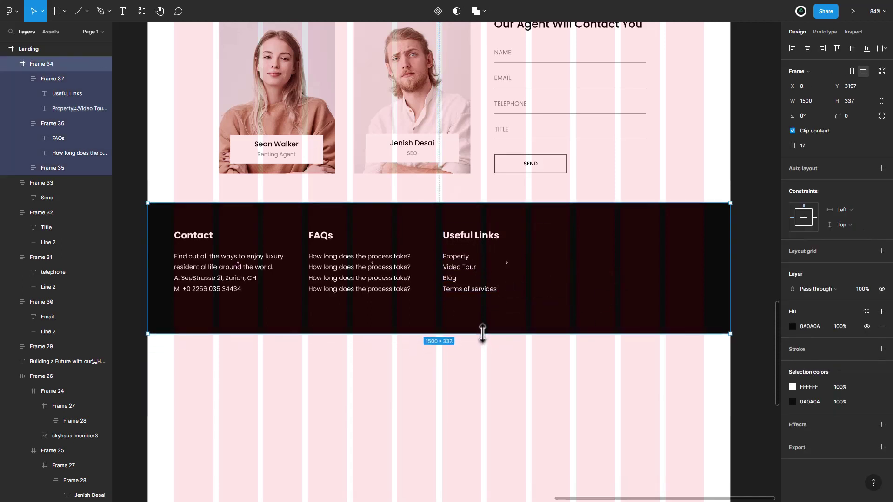
click(474, 263)
mouse_move(479, 270)
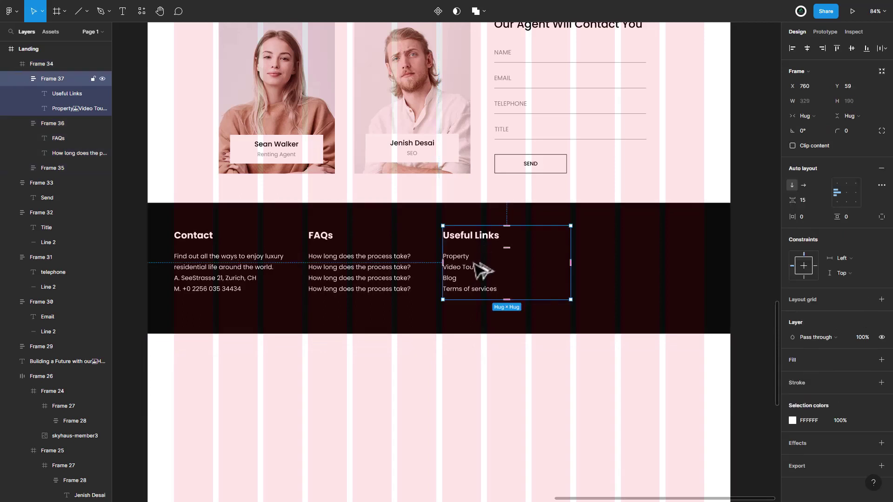
drag(479, 270, 614, 272)
double_click(611, 236)
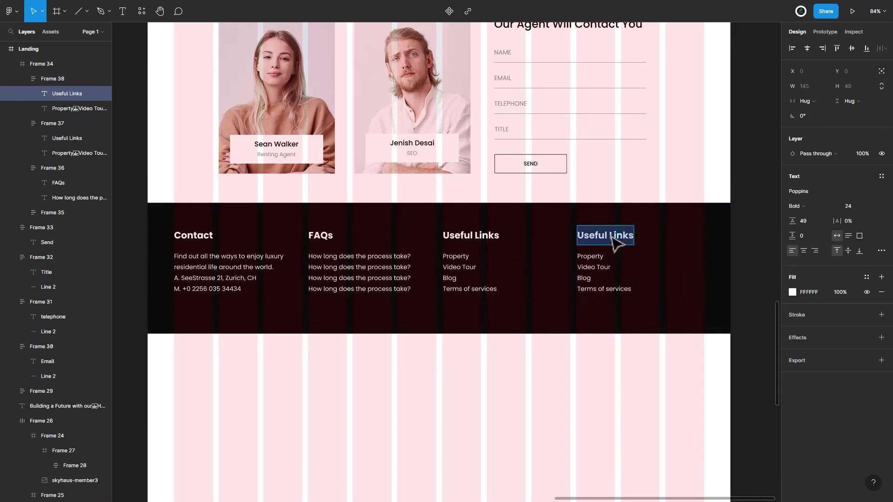
text(Enquire)
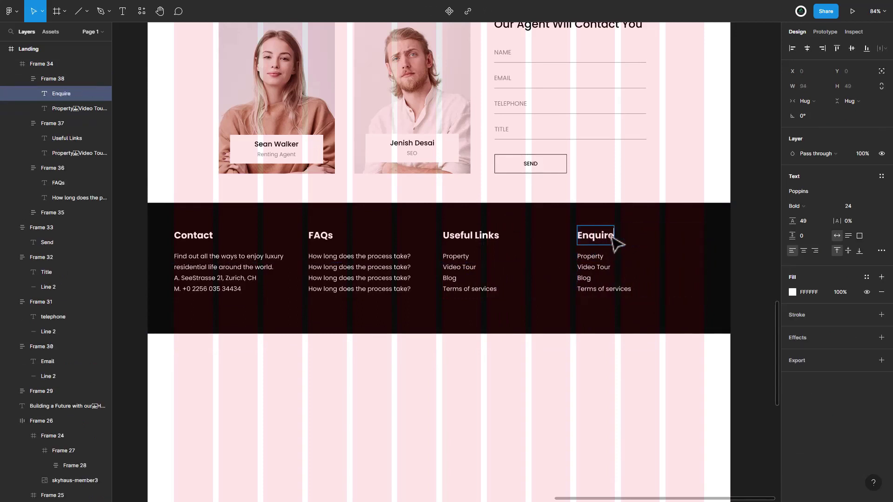
Delete the copied link list beneath the Enquire heading.
click(600, 275)
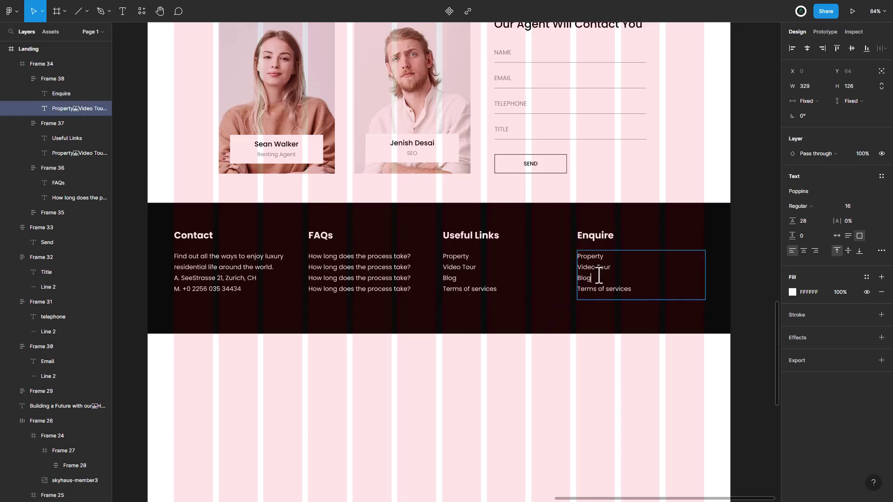
double_click(623, 286)
key(Escape)
key(Escape)
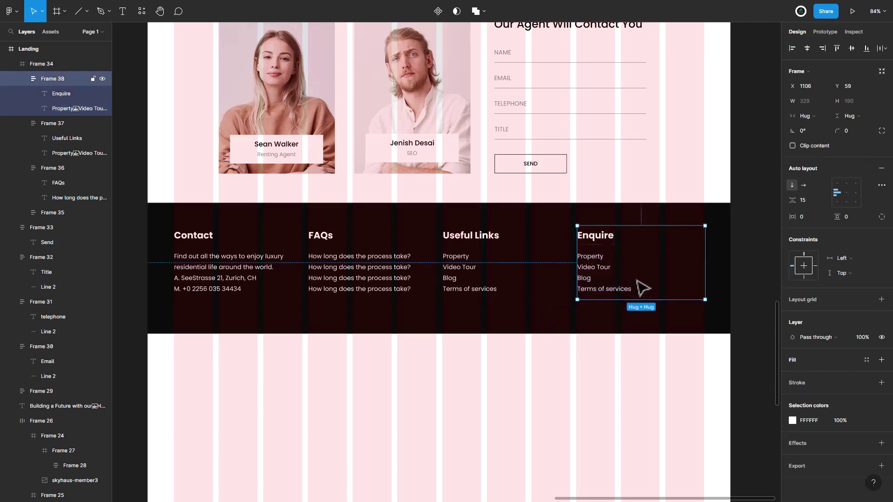
click(612, 276)
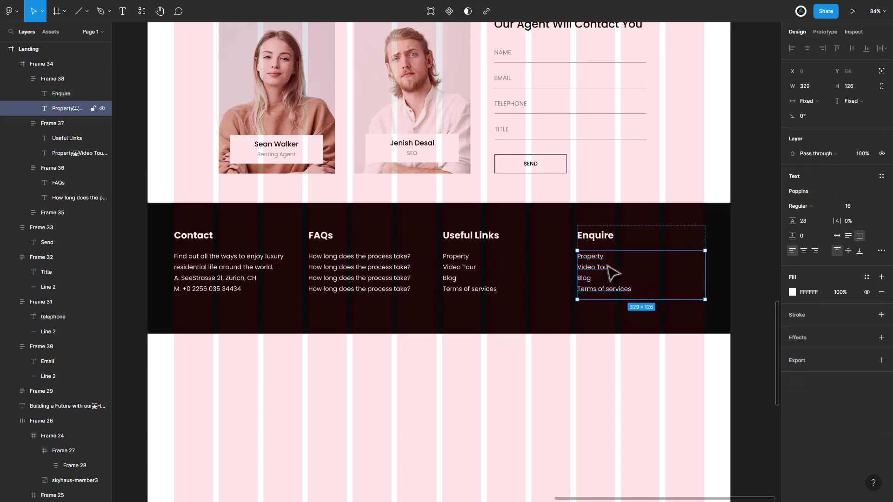
key(Delete)
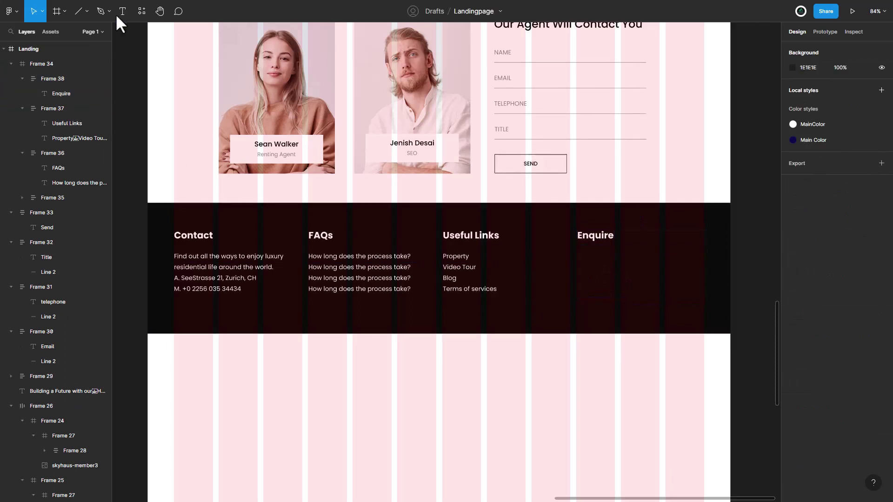
Add a size-14 'Full Name' label under Enquire, aligned with the heading.
click(122, 13)
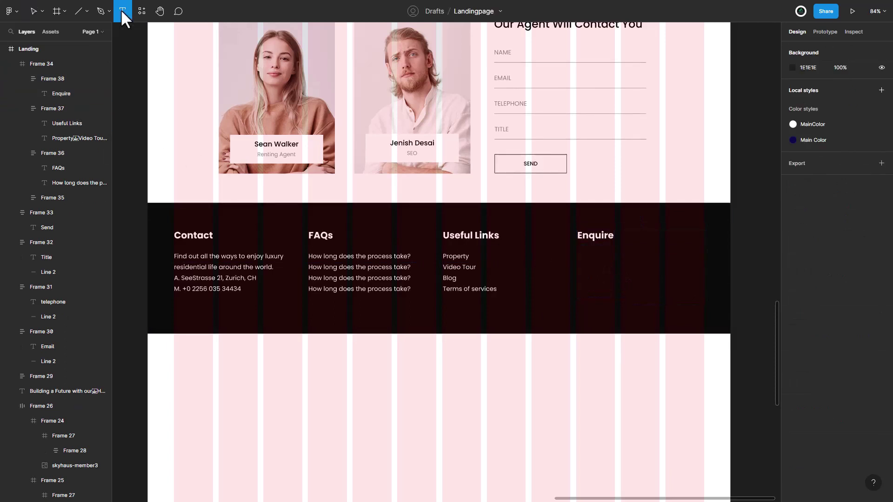
click(577, 251)
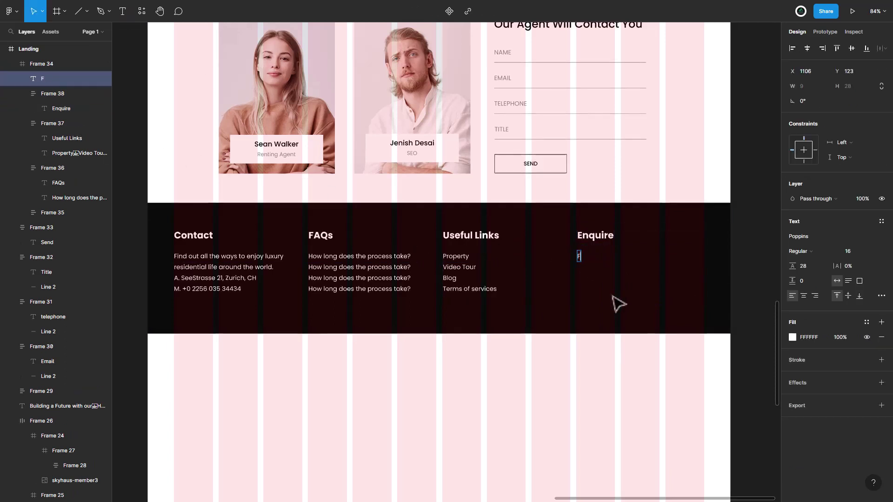
text(Full)
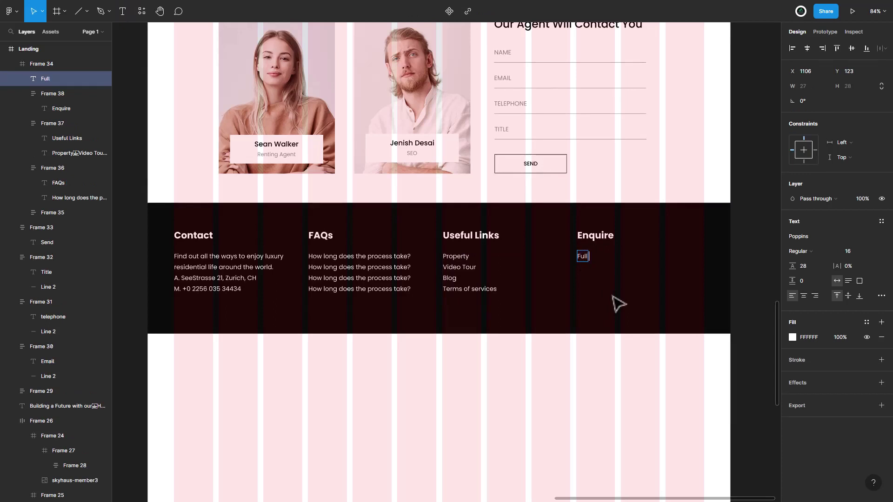
text( Name)
key(ctrl+a)
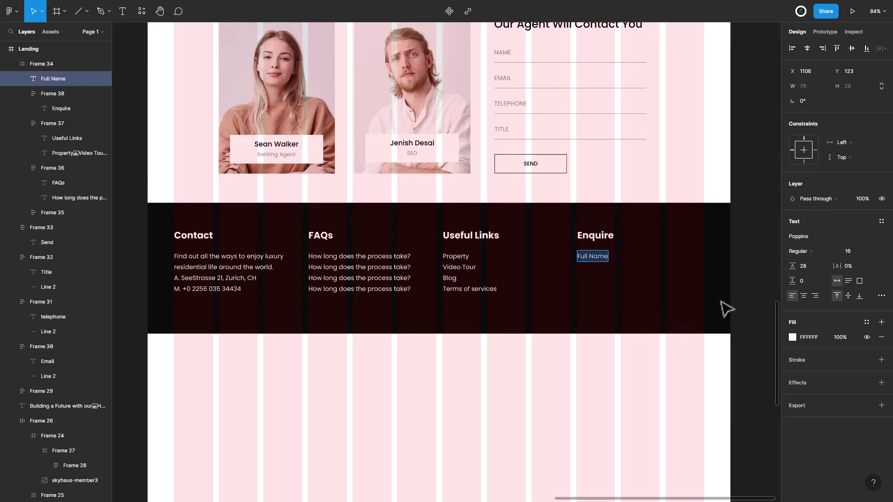
text(14)
key(Return)
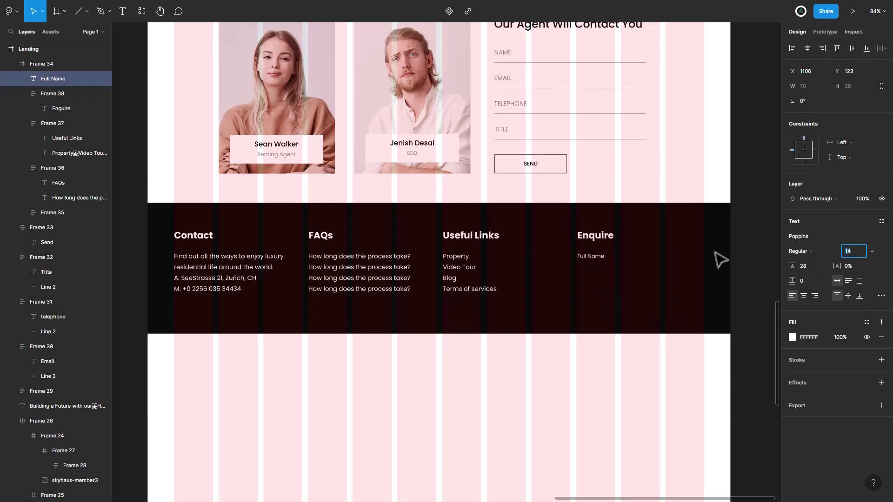
click(595, 259)
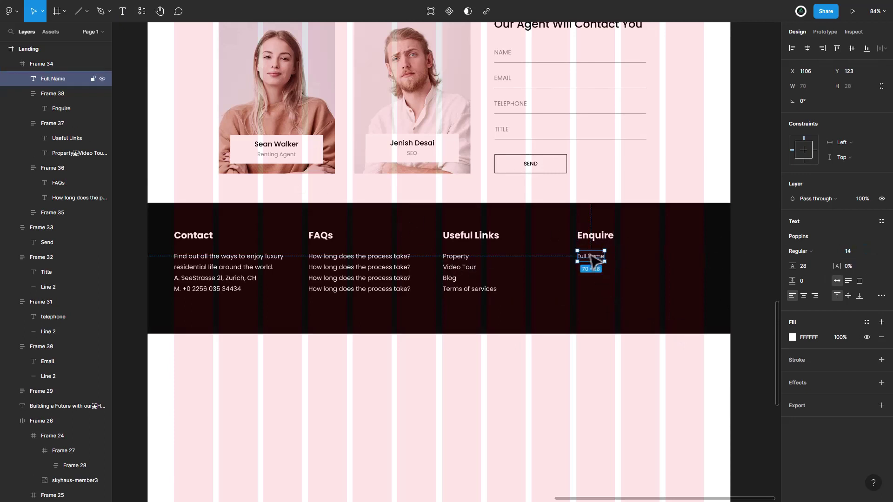
click(595, 237)
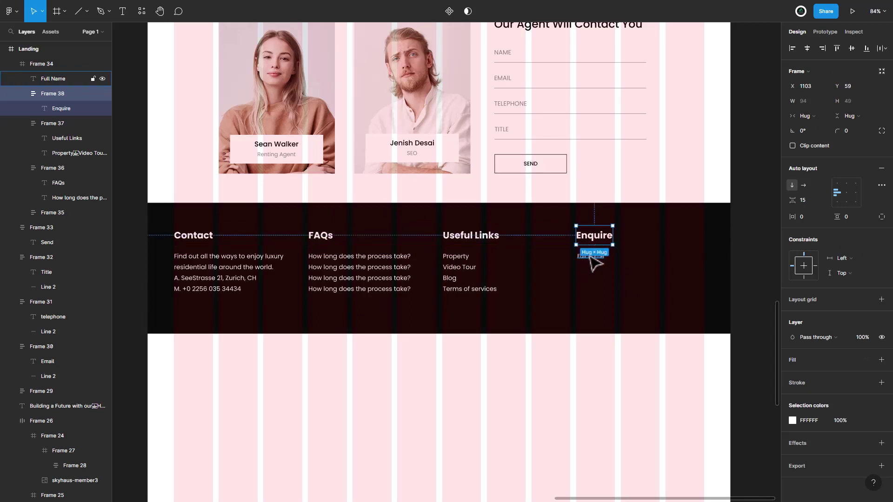
click(593, 259)
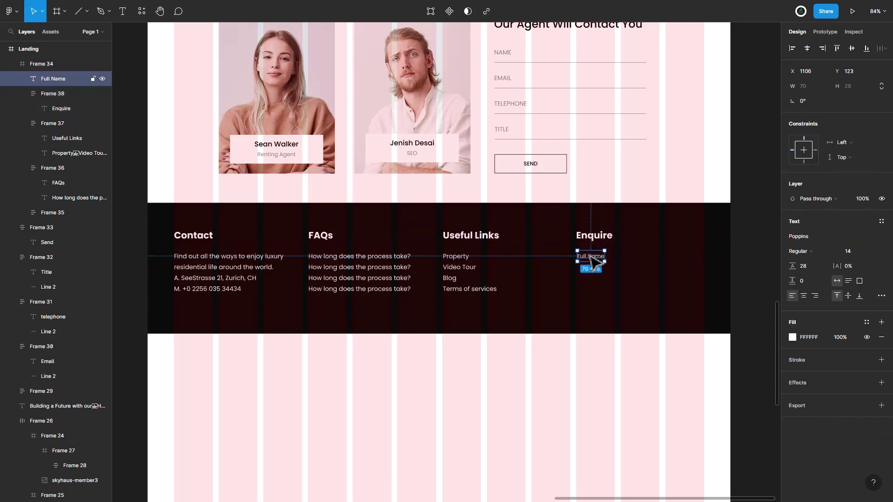
drag(593, 260, 591, 260)
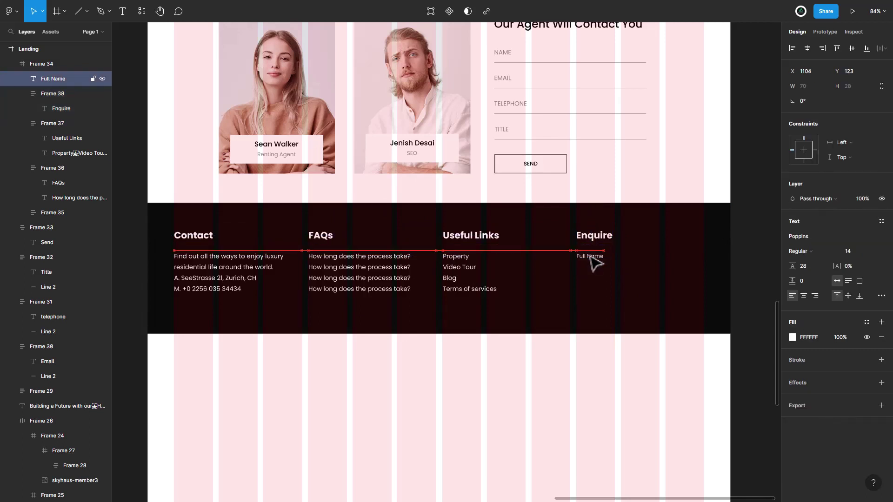
Draw a white (FFFFFF) underline beneath Full Name spanning the column width.
click(78, 12)
drag(576, 264, 703, 263)
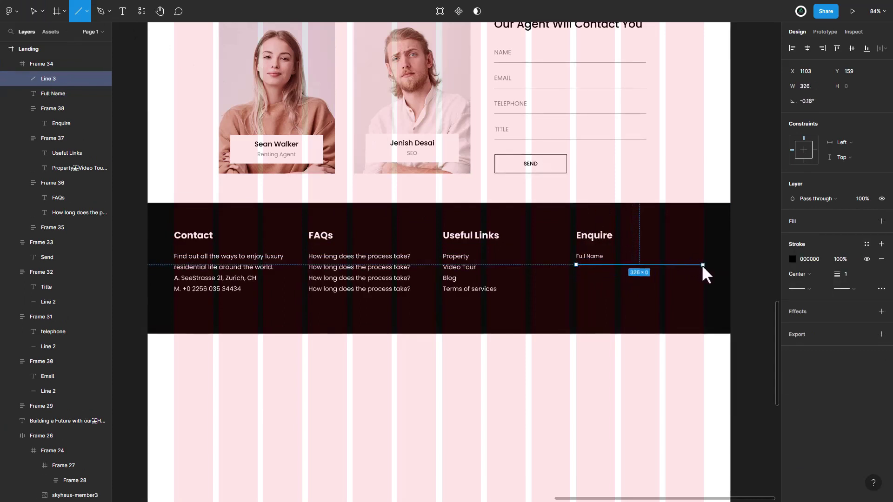
drag(702, 263, 701, 264)
click(814, 258)
text(FFFFFF)
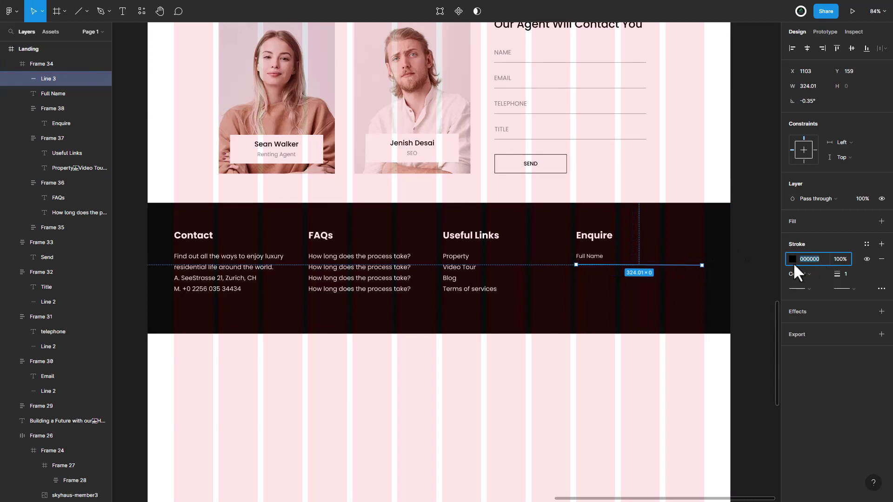
click(792, 259)
click(772, 260)
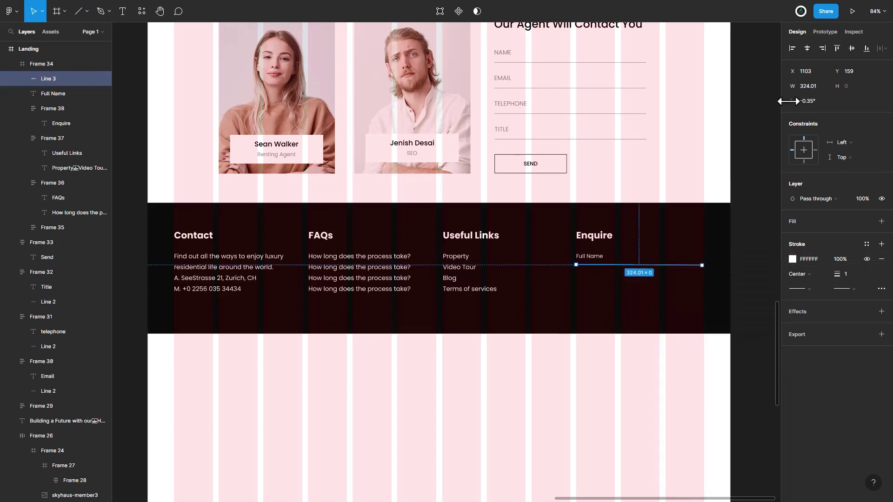
Group the Full Name label and underline in auto layout with spacing 7.
click(620, 283)
double_click(603, 272)
shift+click(619, 260)
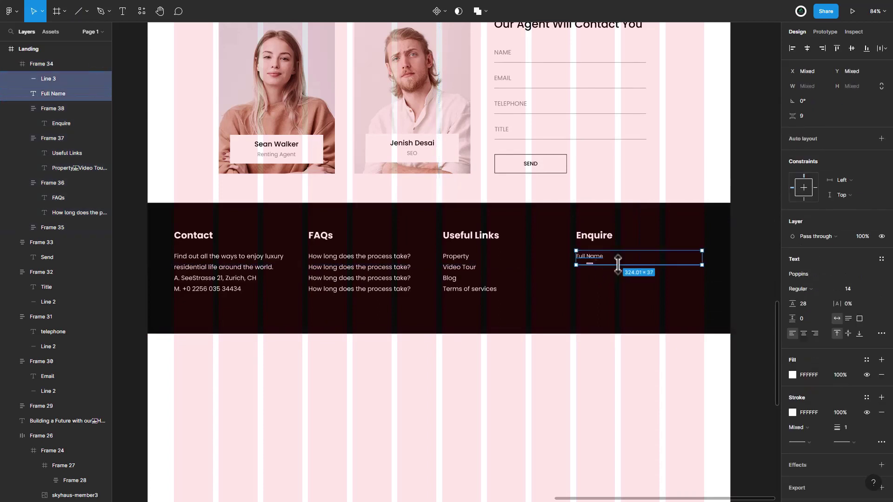
key(shift+a)
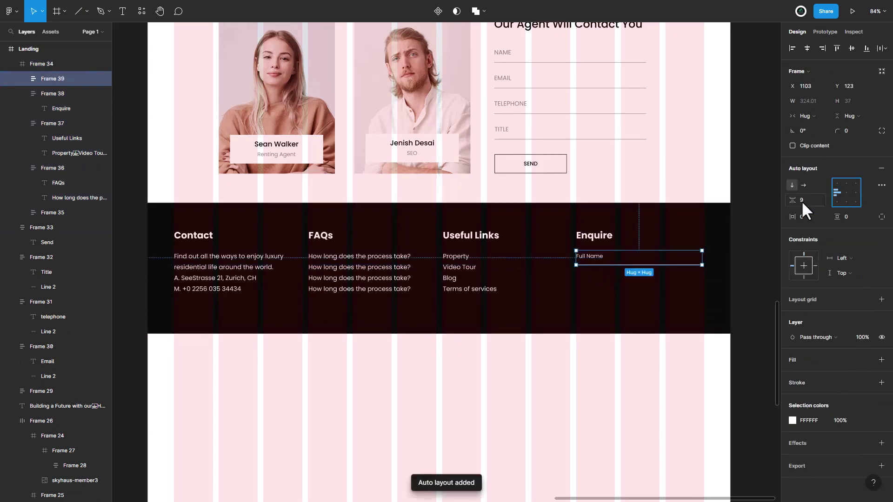
click(802, 200)
text(7)
key(Return)
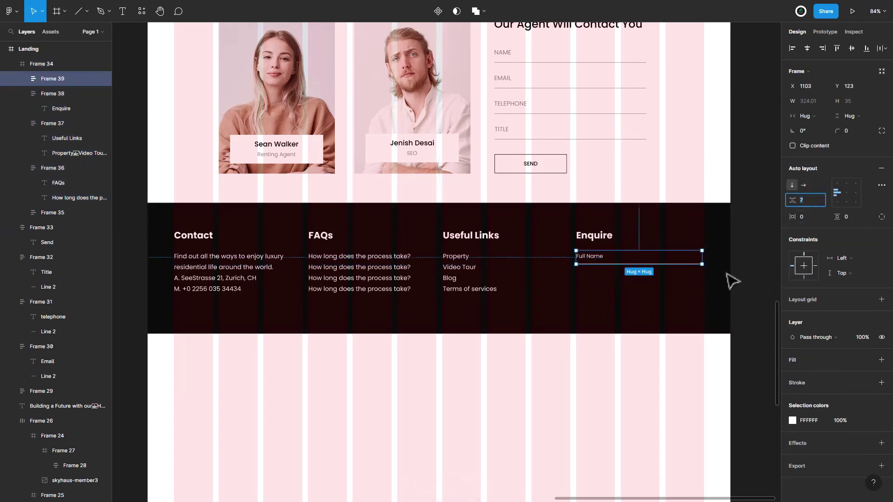
click(612, 279)
Duplicate the field just below and relabel the copy 'E-Mail ID'.
double_click(605, 264)
drag(605, 263, 624, 282)
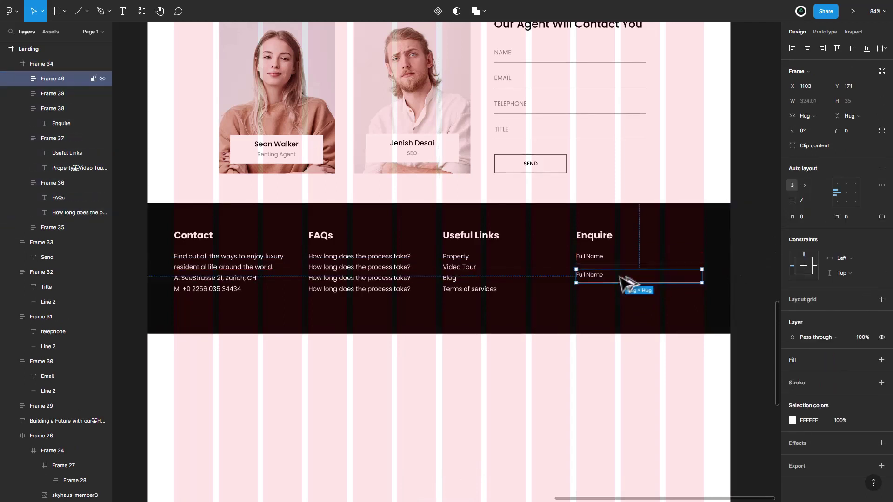
double_click(591, 278)
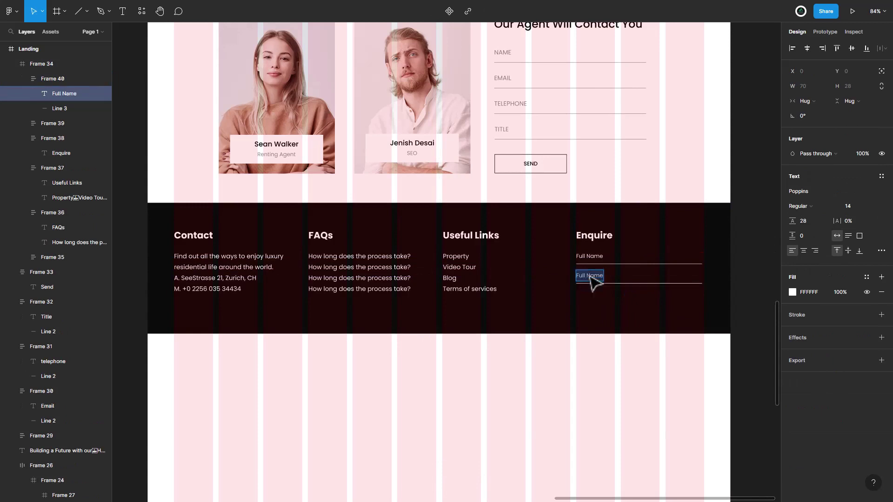
text(E-Mail ID)
key(Escape)
Copy the SEND button below the E-Mail ID field and make its label white.
click(609, 320)
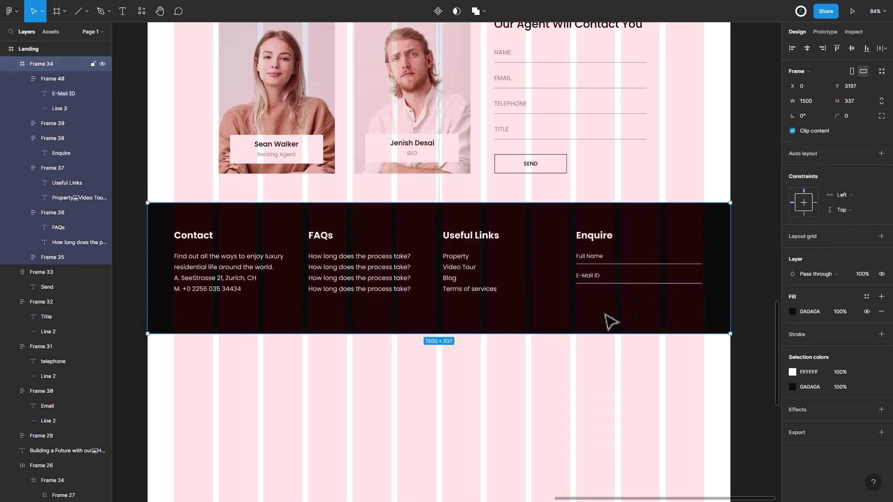
click(549, 168)
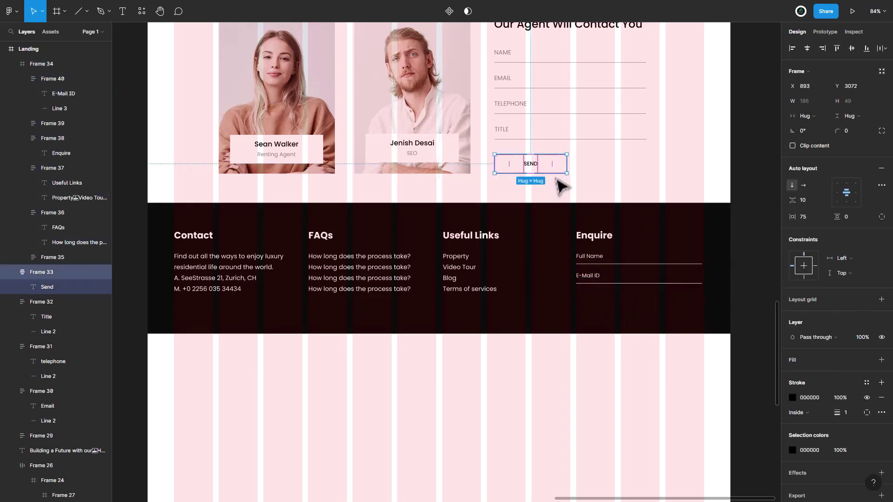
drag(633, 303, 662, 328)
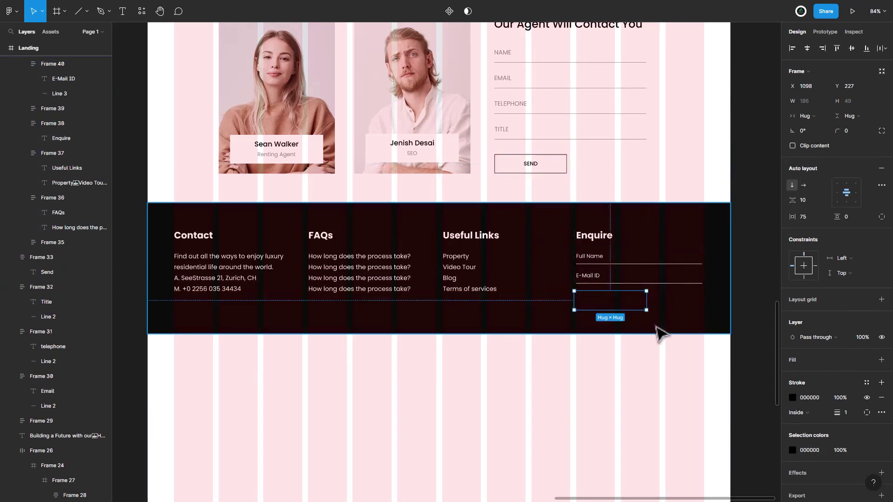
double_click(623, 305)
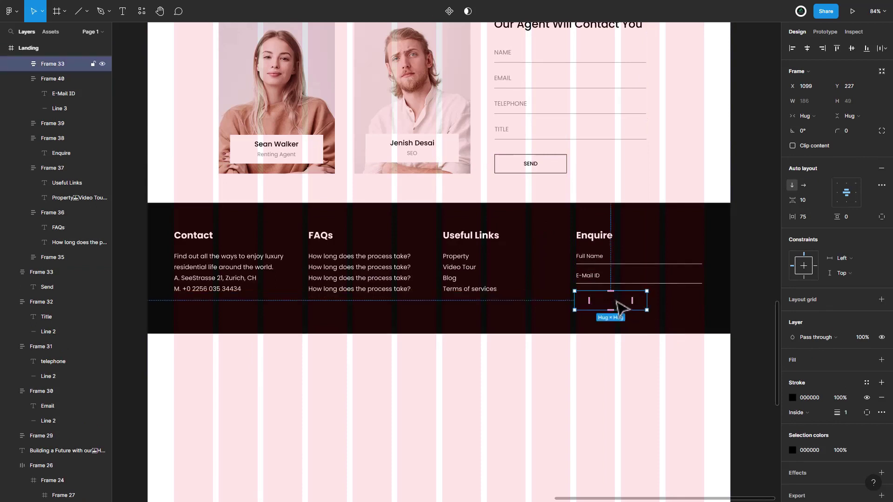
click(793, 292)
drag(725, 288, 648, 255)
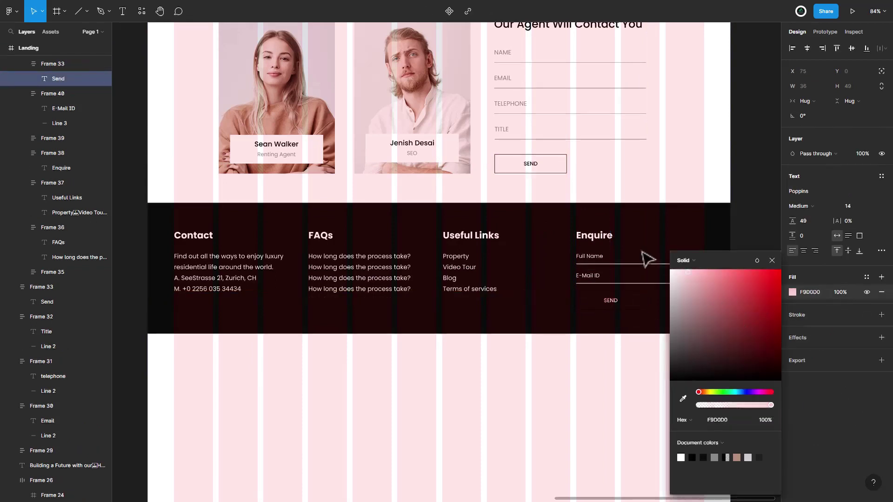
click(785, 258)
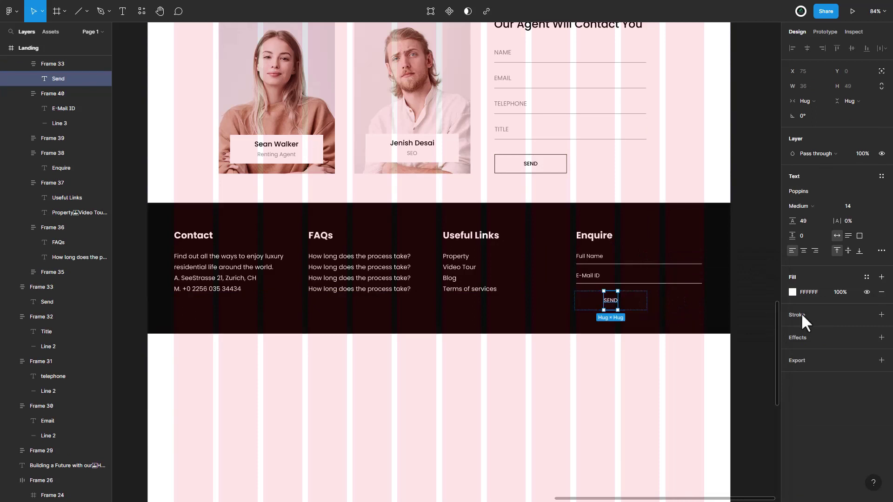
Make the copied button's border white and reword its label to SUBMIT.
click(709, 315)
click(639, 307)
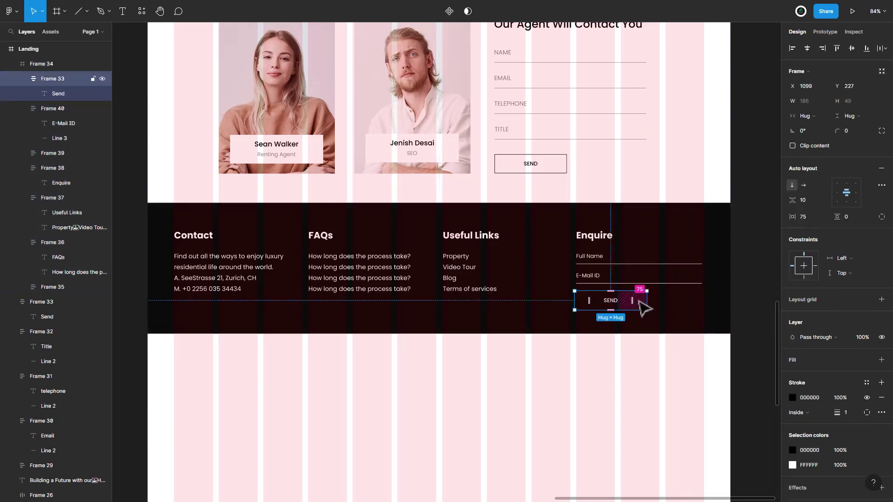
click(793, 398)
drag(688, 288, 576, 236)
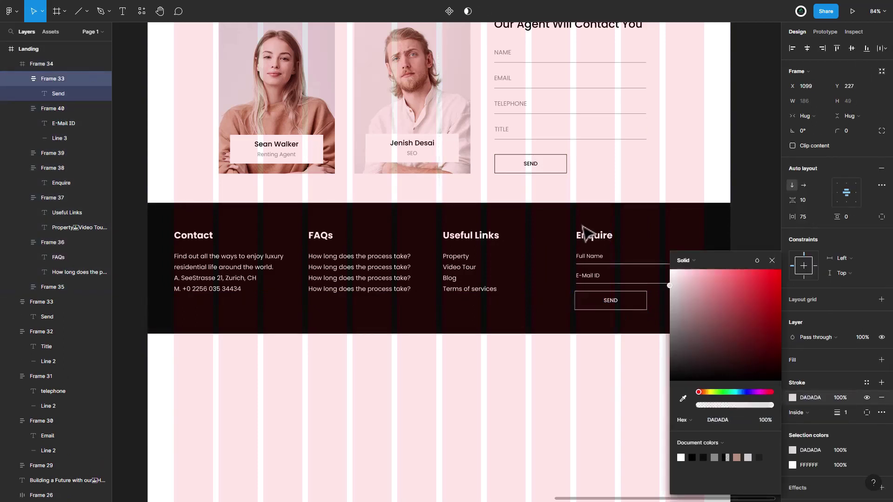
click(760, 261)
double_click(611, 301)
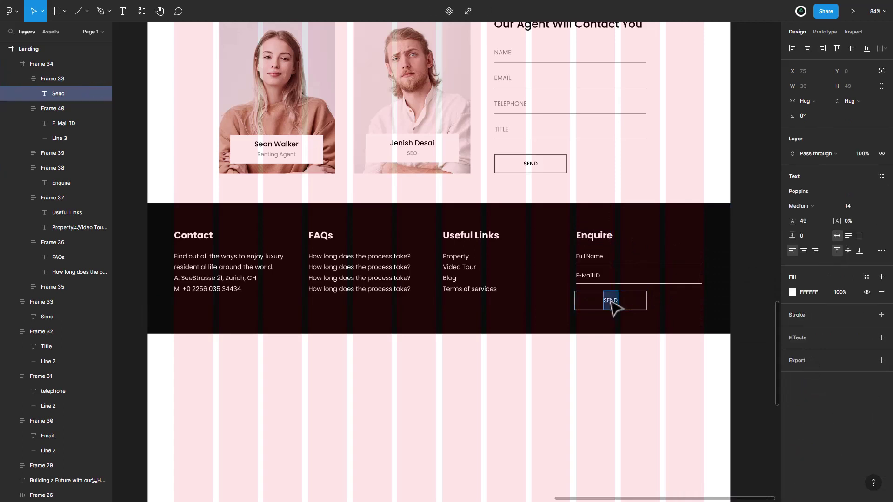
text(subm)
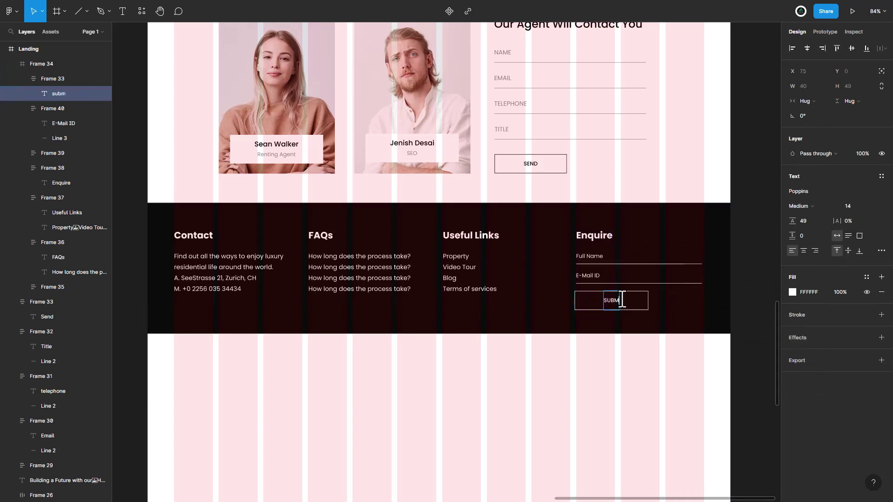
click(597, 261)
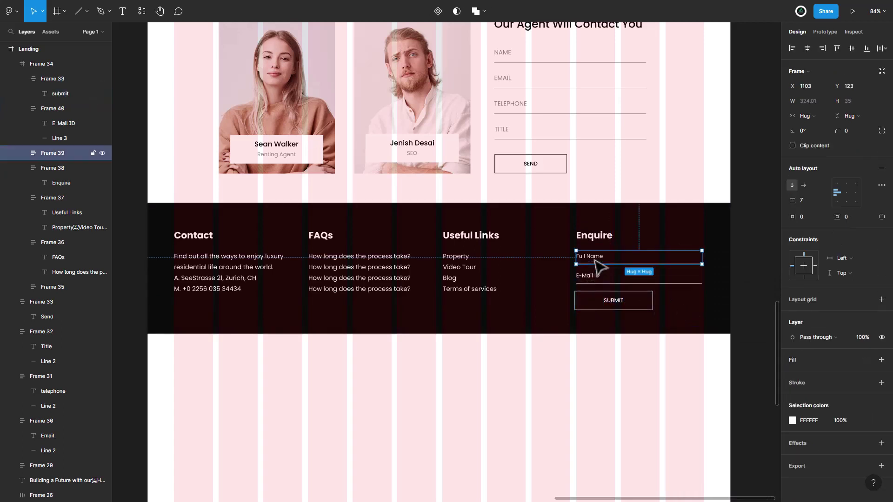
Lower the SUBMIT label's line height to 44 and slightly below.
drag(595, 260, 595, 261)
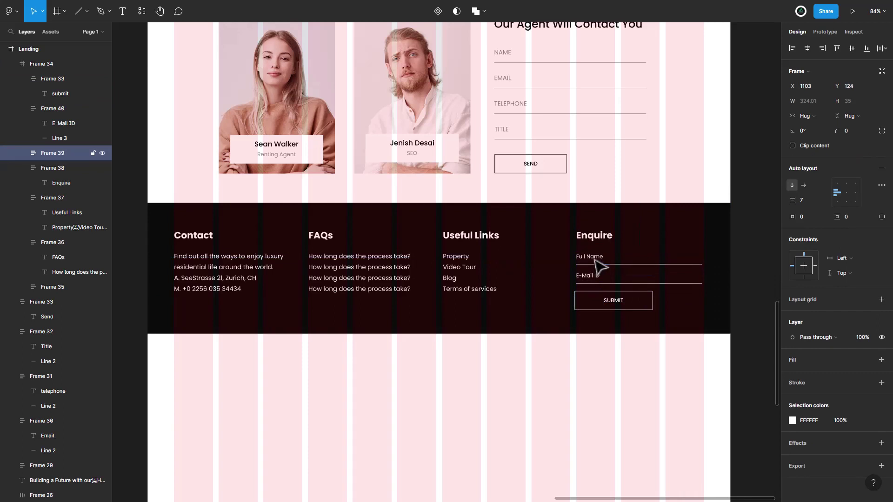
click(605, 276)
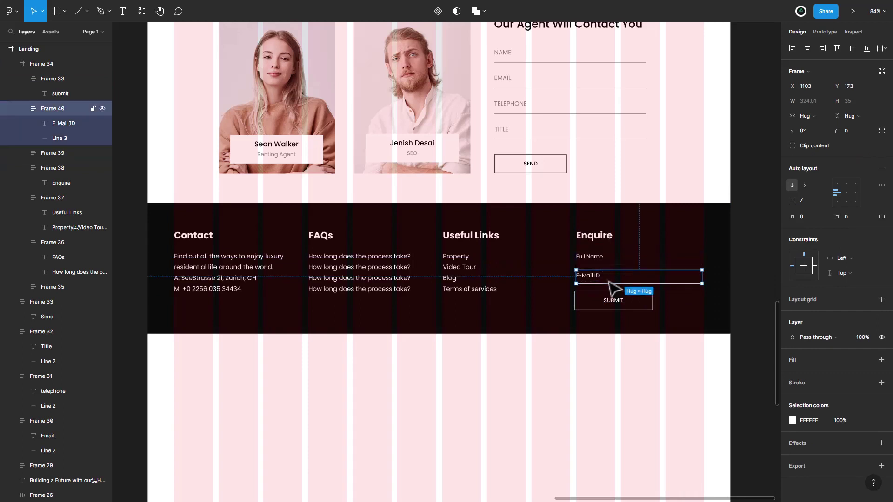
click(610, 299)
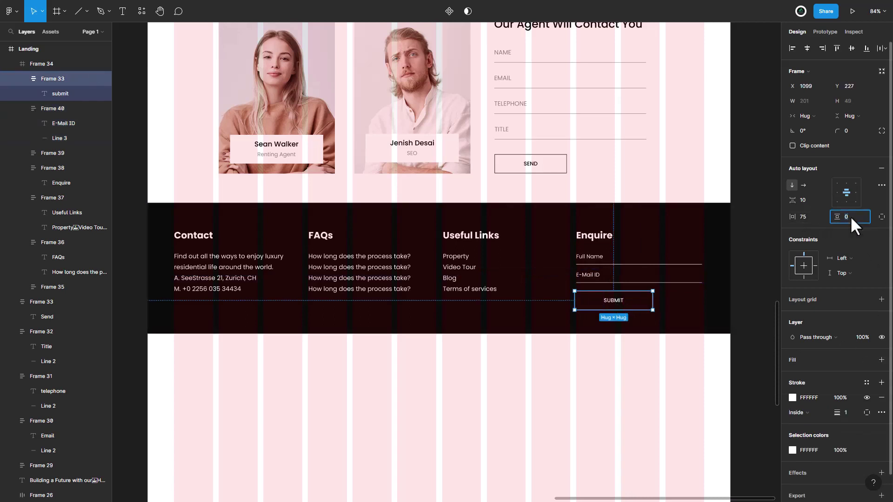
mouse_move(835, 383)
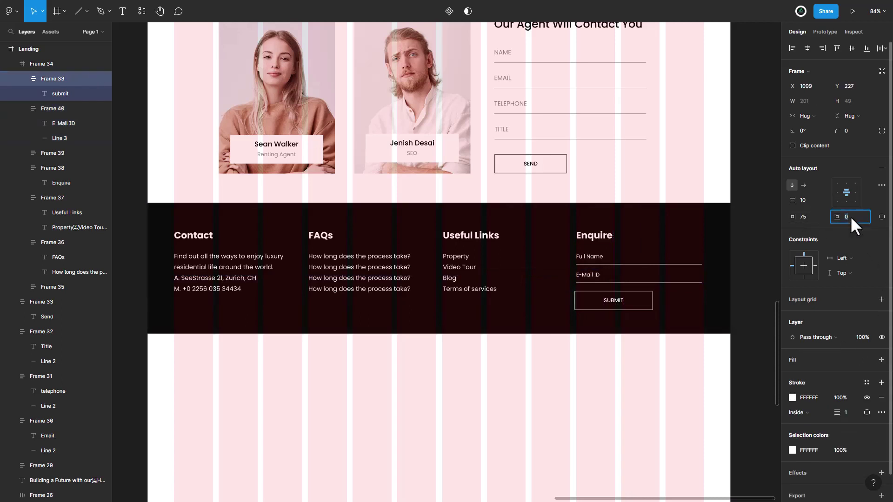
click(614, 301)
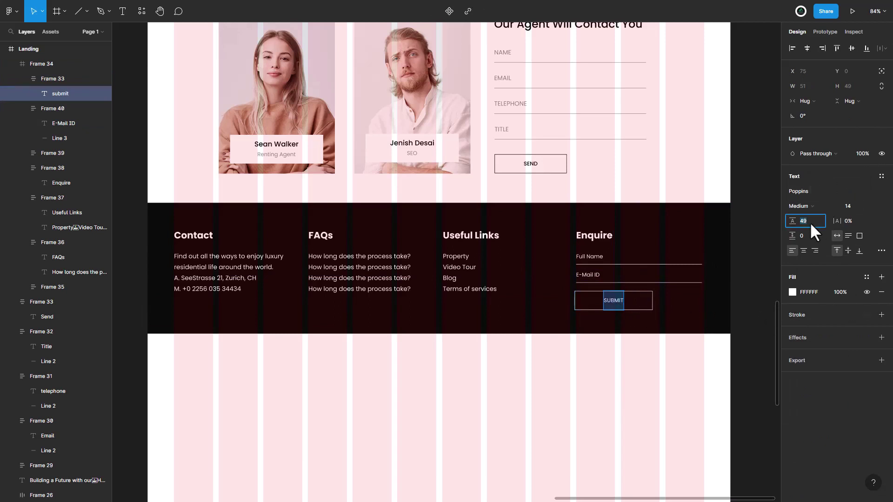
text(44)
key(Return)
key(Down)
key(Down)
key(Down)
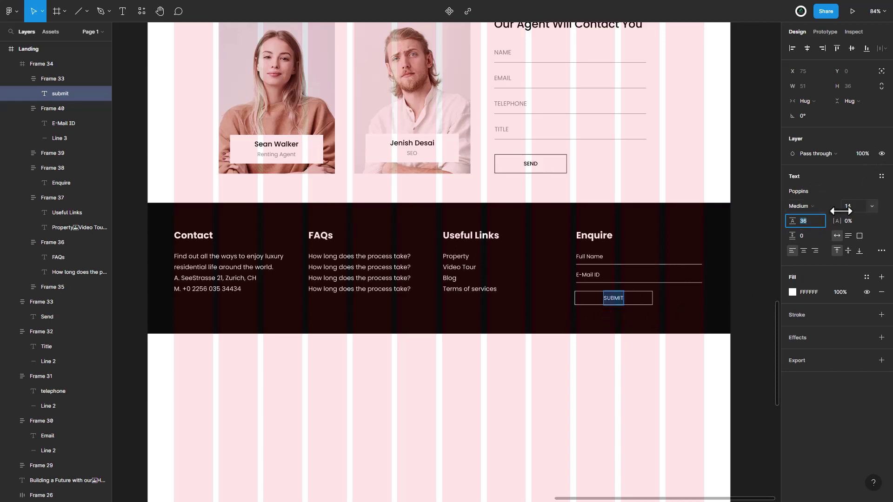
Move the SUBMIT button up slightly and narrow its horizontal padding.
click(648, 329)
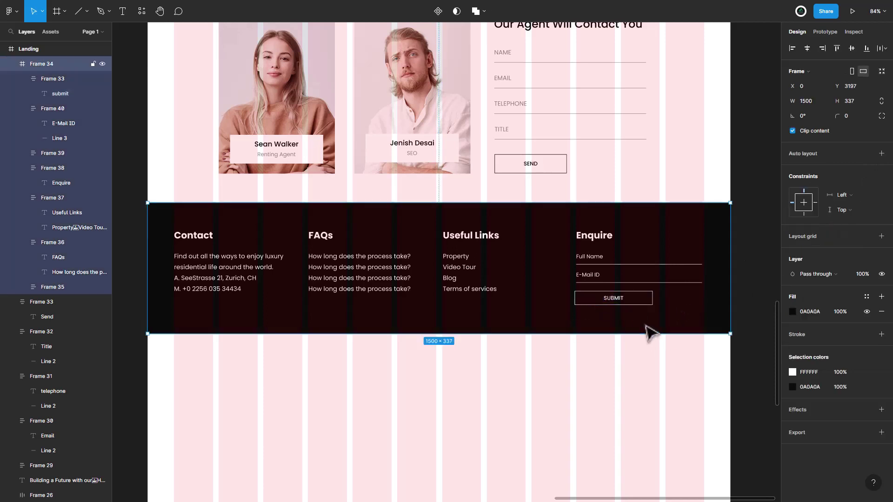
click(636, 299)
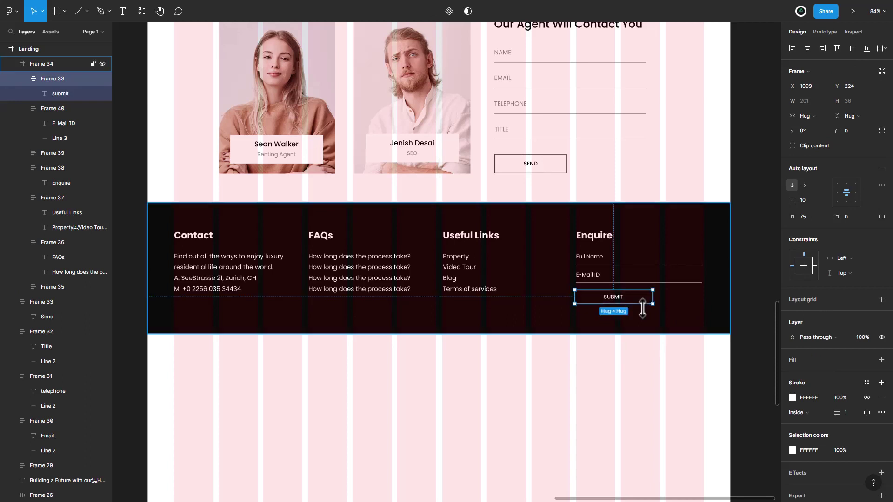
drag(642, 307, 642, 309)
click(805, 217)
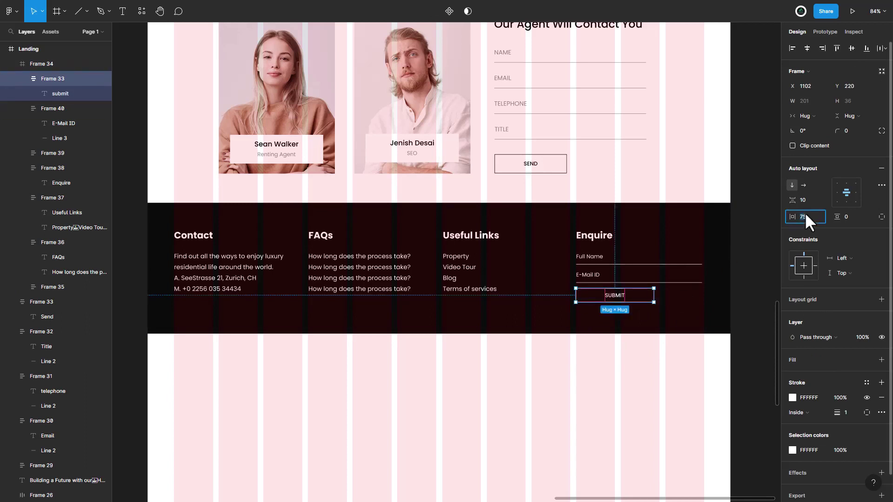
text(50)
key(Return)
click(678, 313)
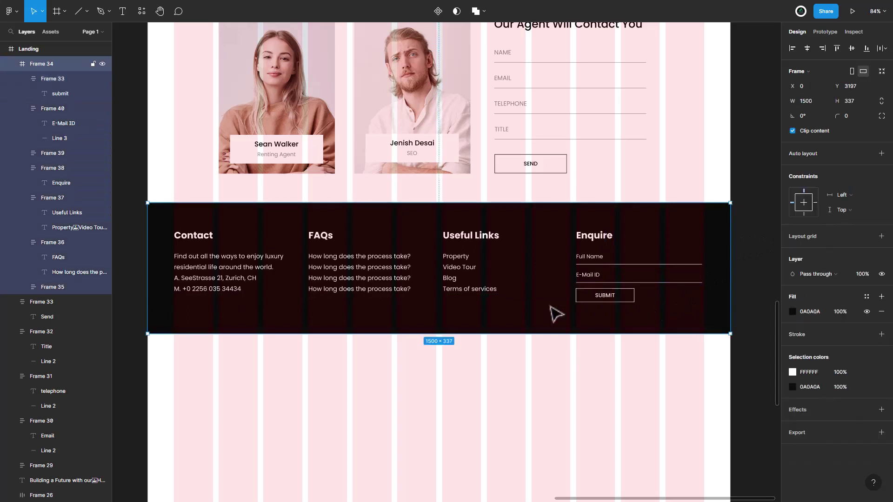
Draw a straight divider line across the footer below the columns, levelled at 0° rotation.
click(78, 11)
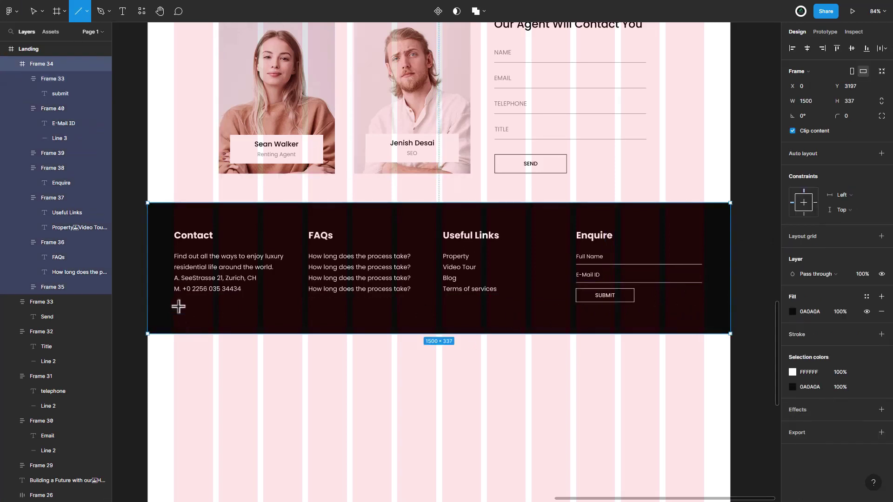
drag(175, 306, 702, 303)
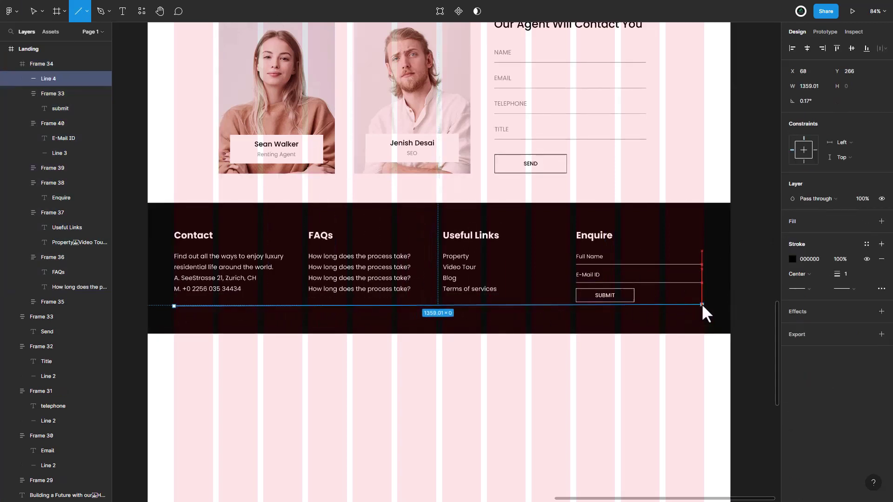
drag(702, 304, 702, 306)
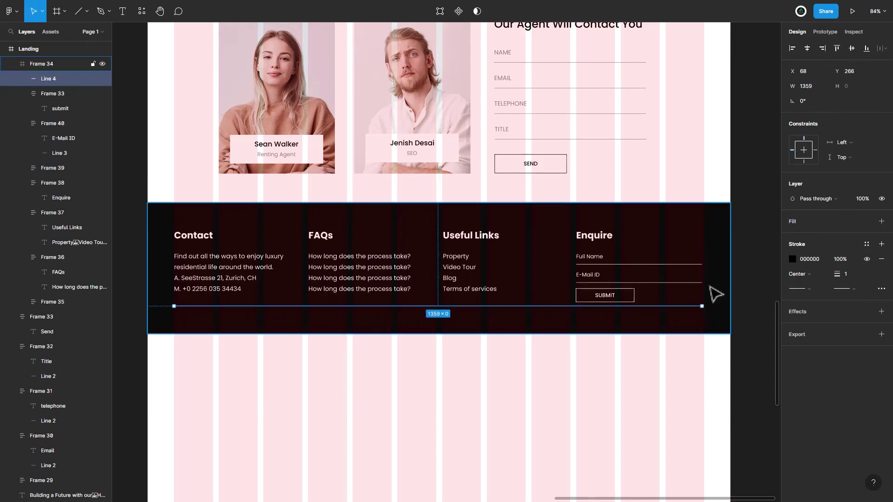
scroll(712, 292, up, 5)
scroll(709, 325, up, 5)
drag(674, 397, 686, 401)
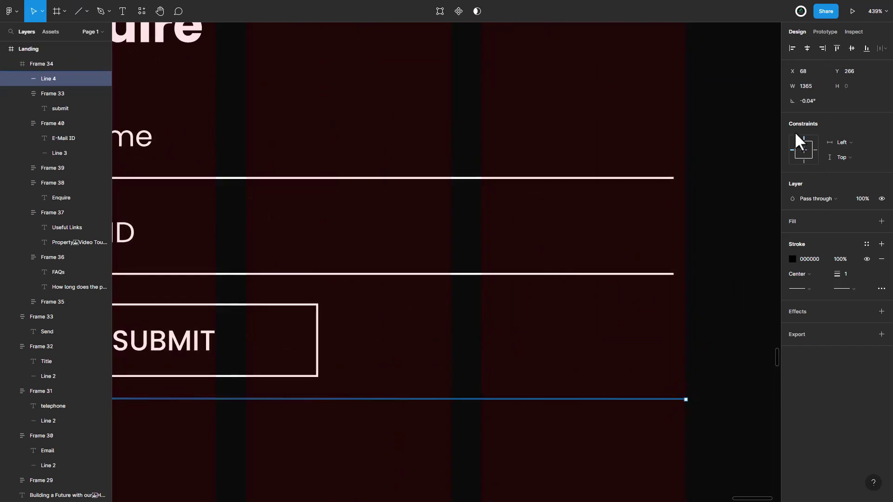
text(0)
key(Return)
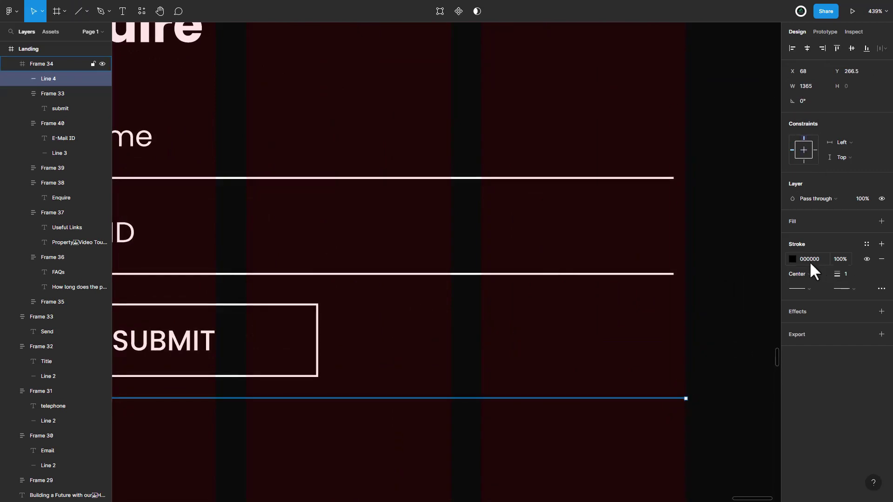
Make the divider's stroke white FFFFFF and nudge it slightly lower.
click(793, 259)
click(640, 255)
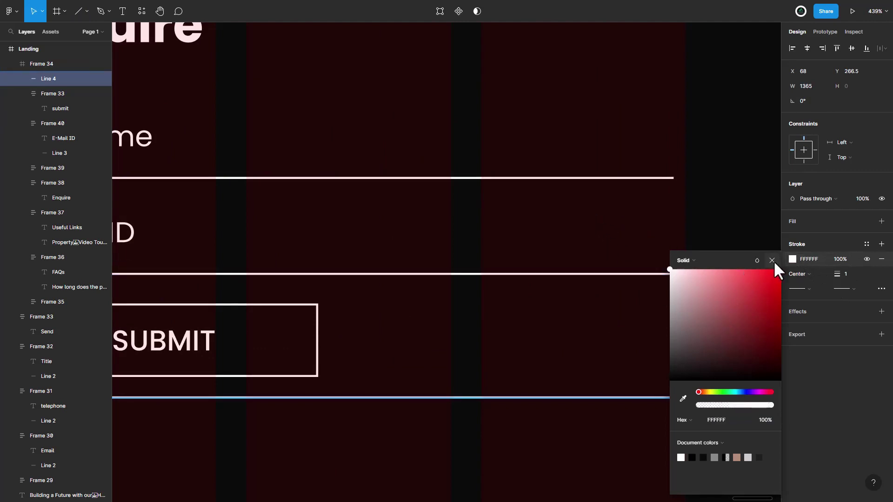
click(723, 243)
ctrl+scroll(342, 249, down, 5)
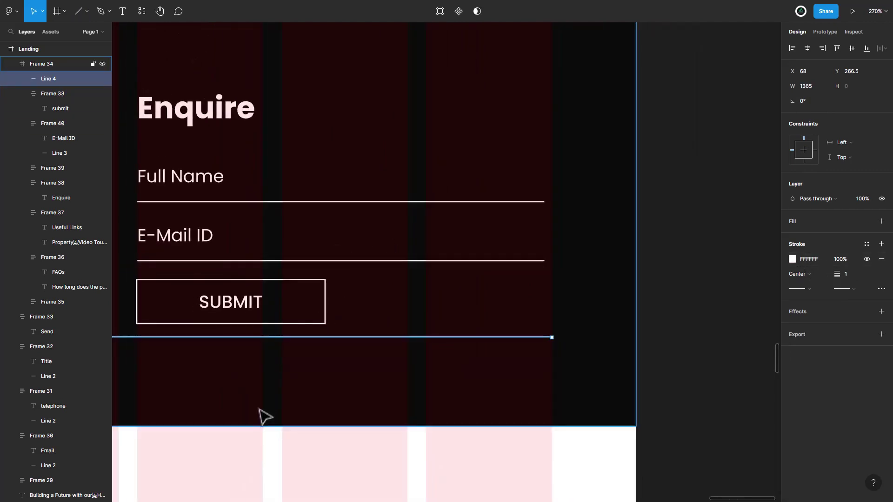
ctrl+scroll(257, 399, down, 5)
drag(271, 388, 738, 356)
ctrl+scroll(458, 351, down, 3)
ctrl+scroll(492, 371, down, 3)
ctrl+scroll(500, 386, down, 1)
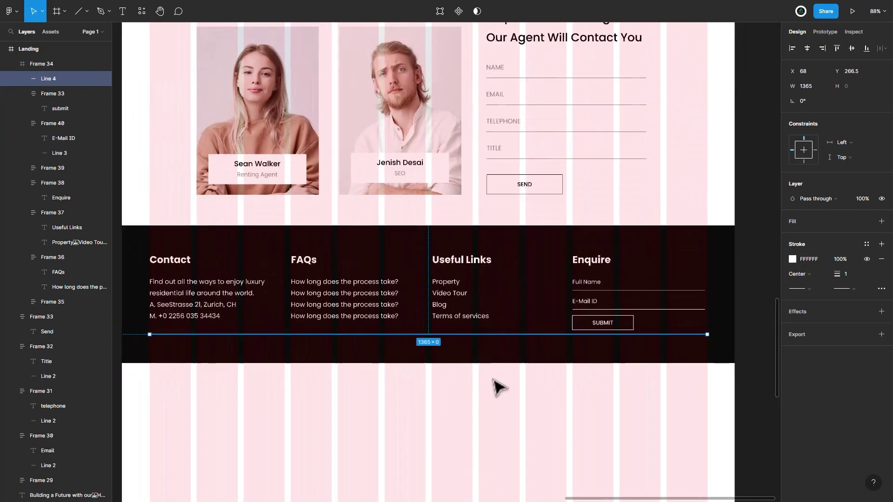
key(Down)
key(Down)
key(Down)
key(Down)
key(Down)
key(Down)
key(Down)
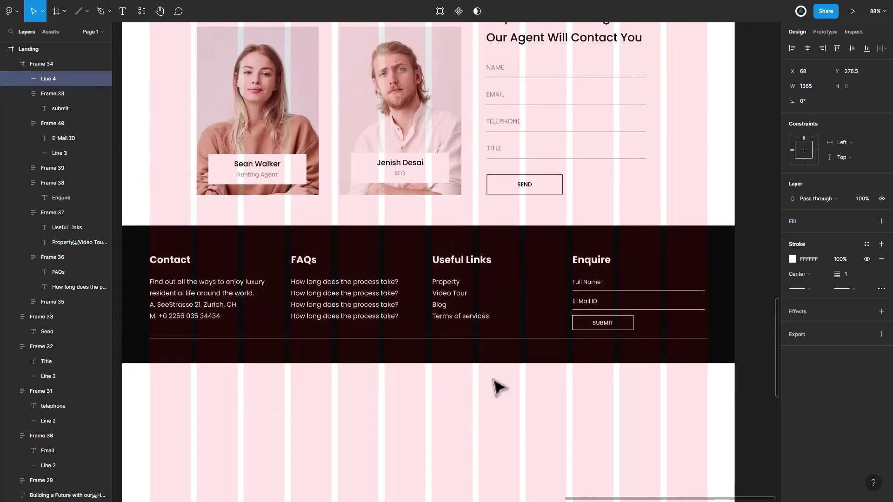
key(Down)
key(Down)
key(Down)
Add the text 'All Rights For This Website Reserved.' below the divider with Case set to none.
click(122, 11)
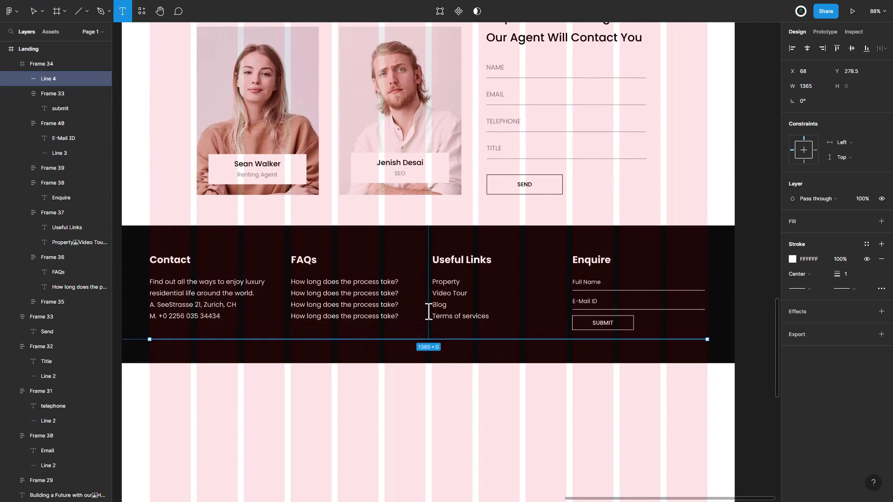
click(384, 352)
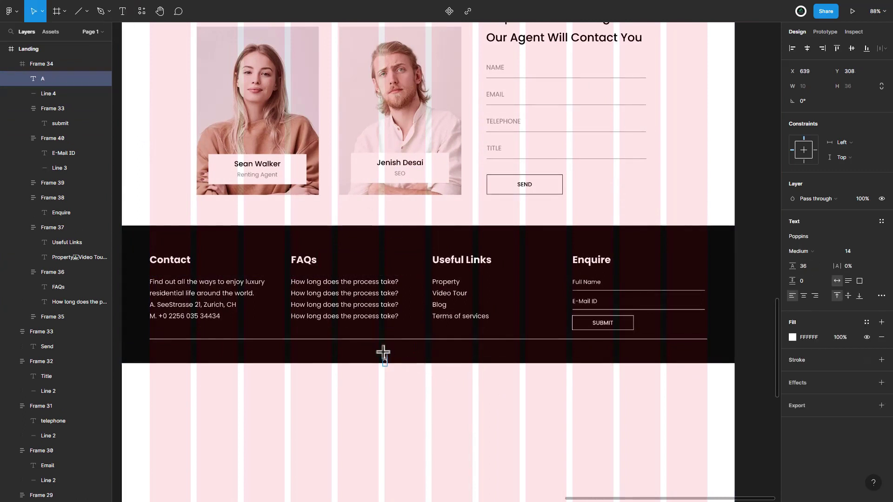
text(All)
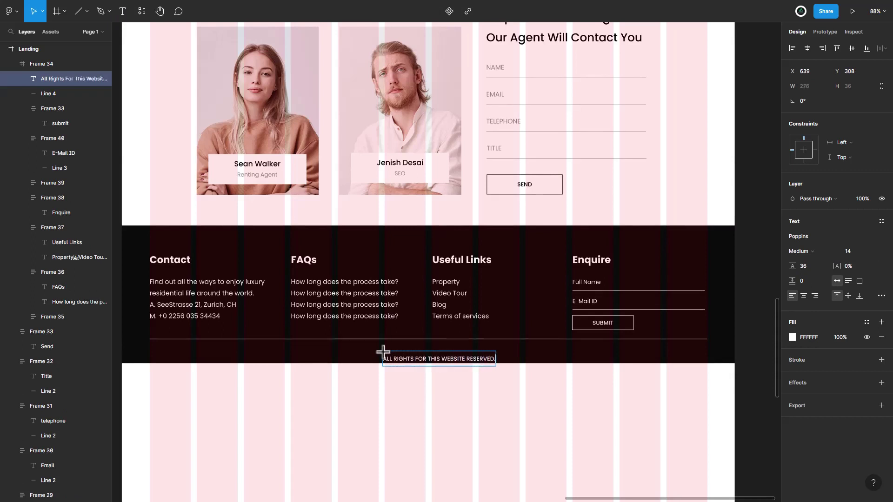
click(881, 295)
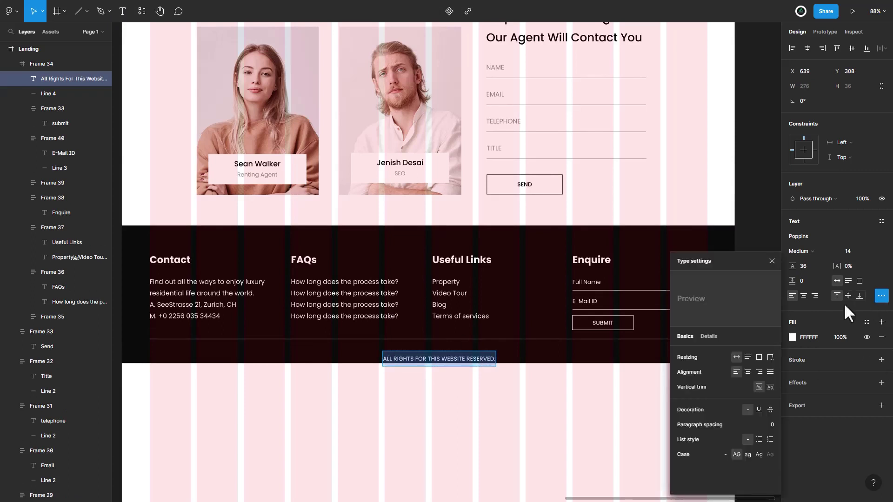
click(725, 454)
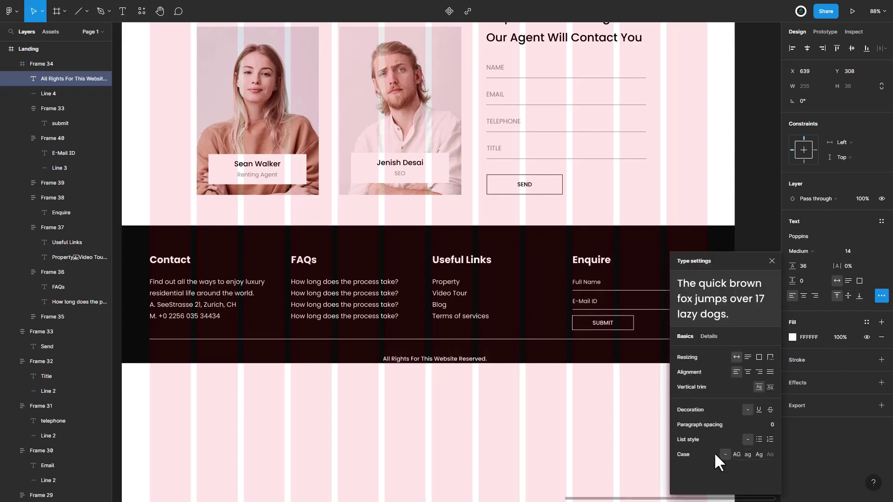
click(771, 262)
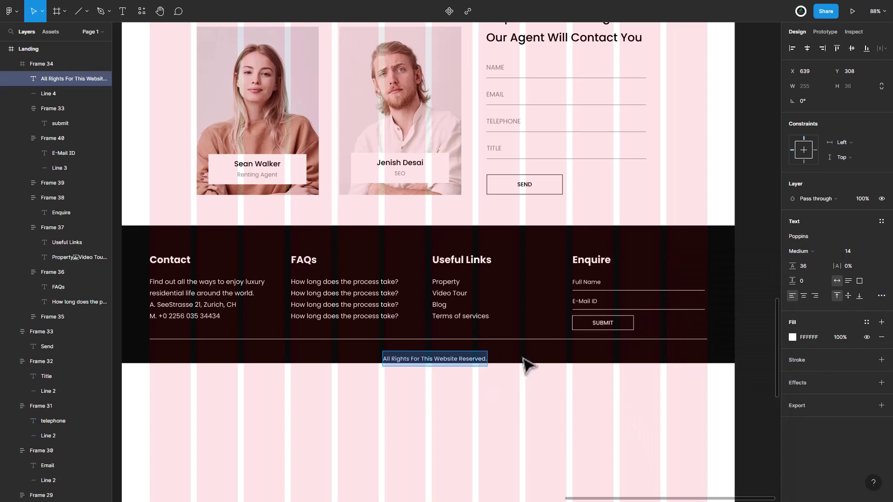
Nudge the copyright text up and left, then centre it horizontally in the footer.
key(Escape)
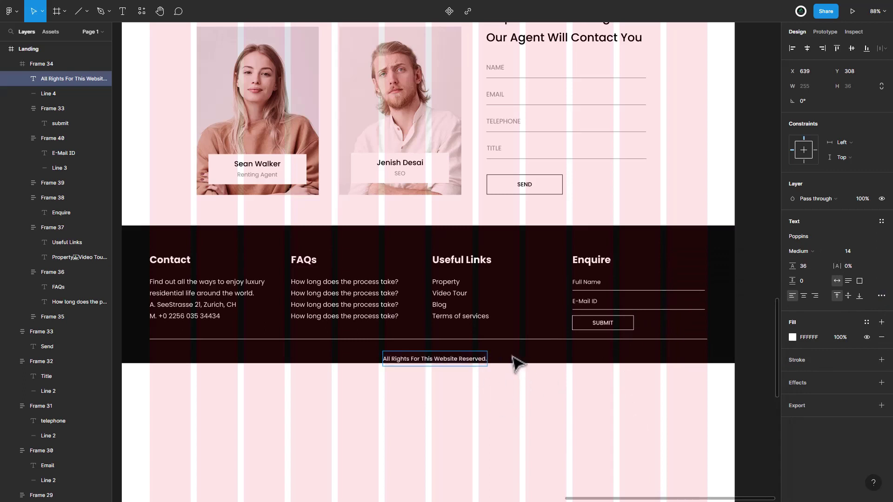
key(Escape)
click(488, 414)
click(453, 365)
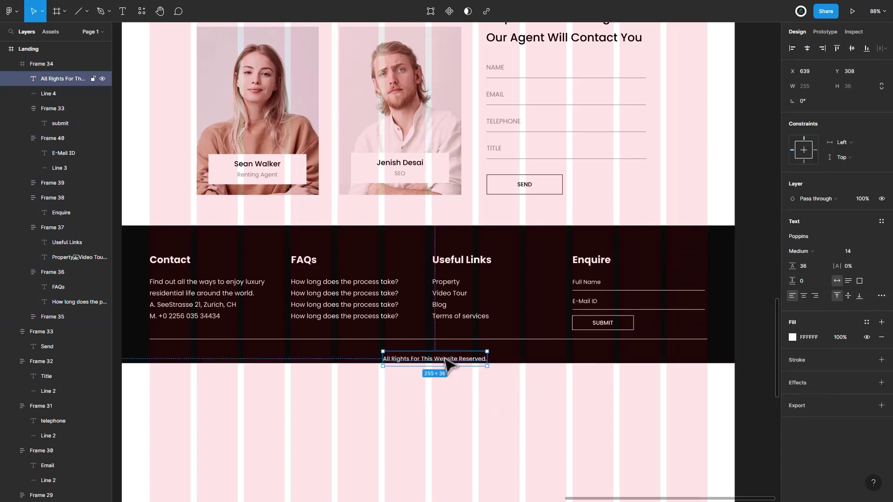
key(Up)
key(Up)
key(Up)
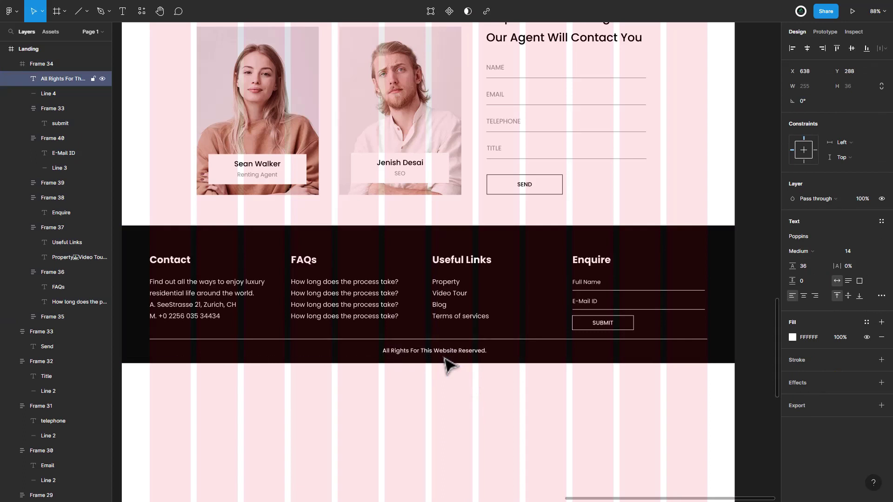
key(Left)
key(Left)
key(Left)
key(Left)
key(Left)
key(Left)
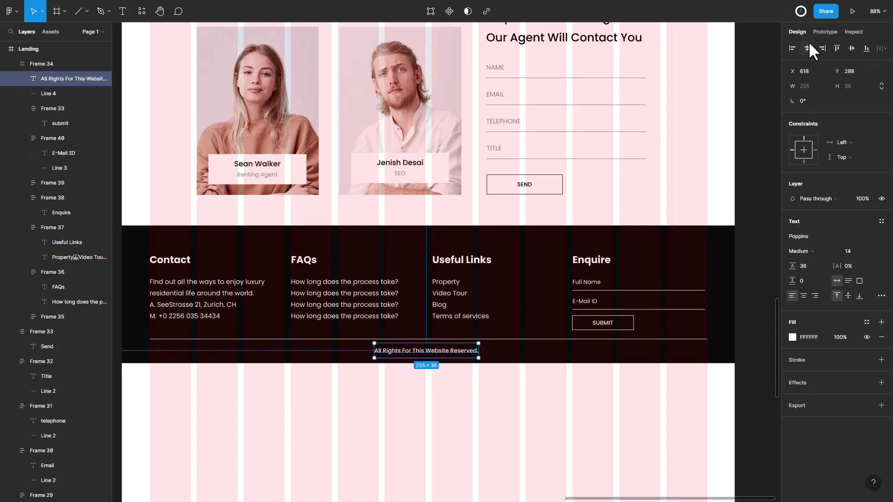
click(808, 48)
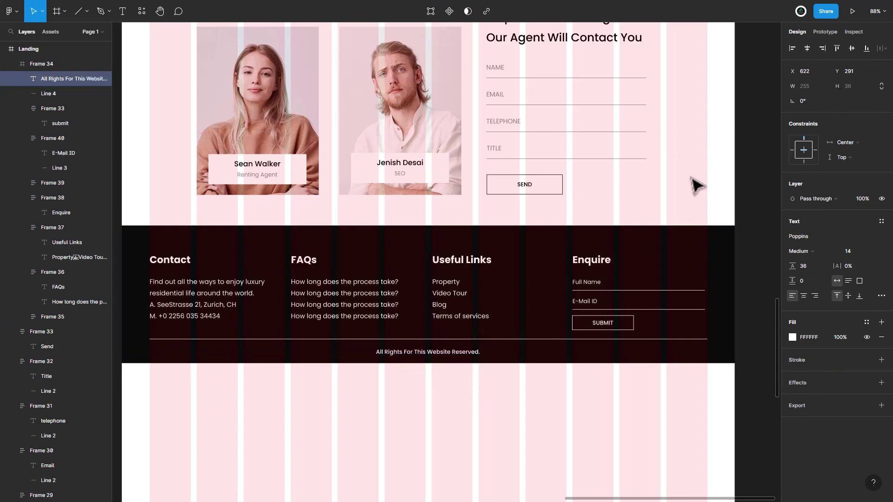
Zoom out to see the whole landing page and select the Landing frame.
key(Escape)
scroll(648, 413, down, 5)
scroll(648, 413, down, 3)
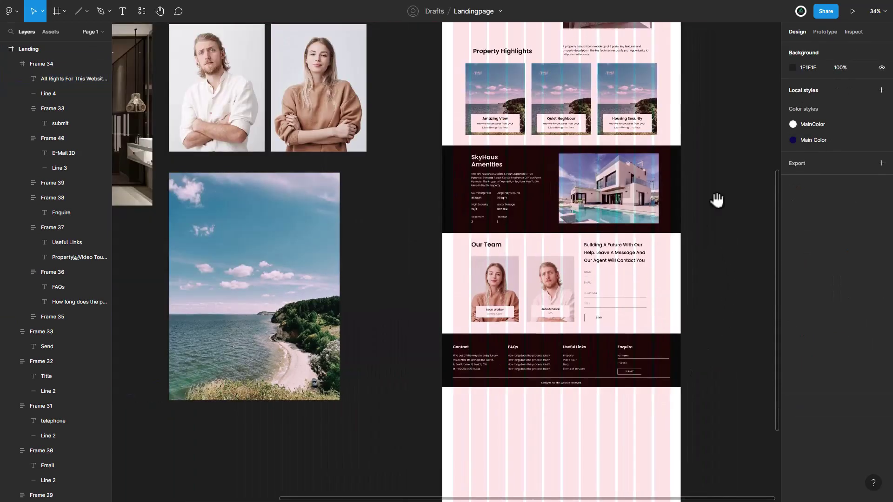
drag(717, 200, 592, 380)
scroll(638, 241, up, 3)
scroll(637, 241, up, 3)
click(319, 160)
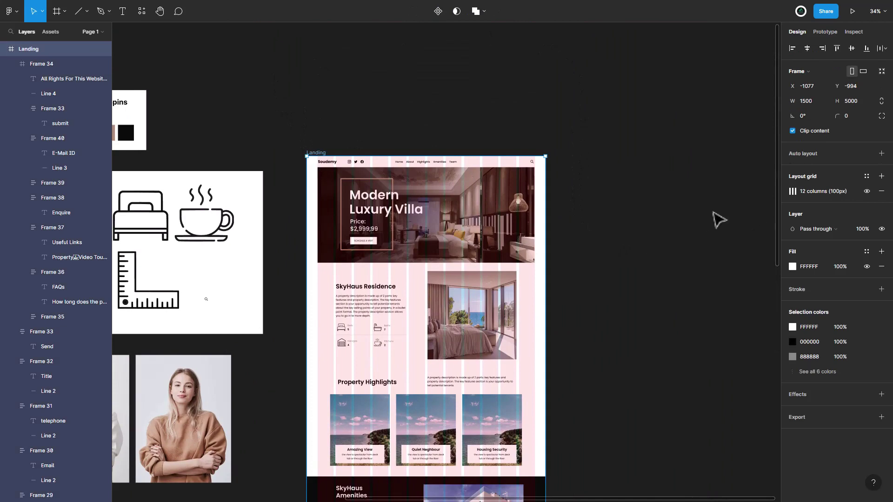
Shorten the Landing frame's height through 4000 and 3800 to 3550 so it ends below the footer.
scroll(687, 239, down, 4)
scroll(684, 239, down, 4)
scroll(753, 219, down, 2)
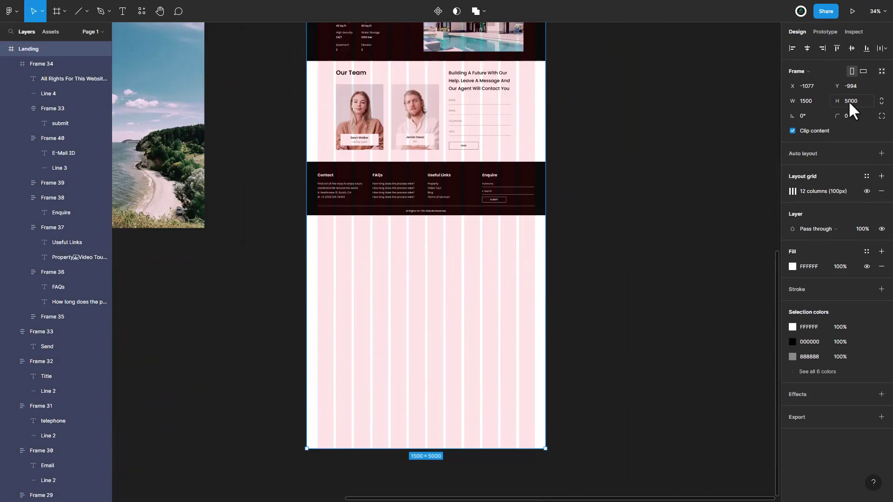
text(4000)
key(Return)
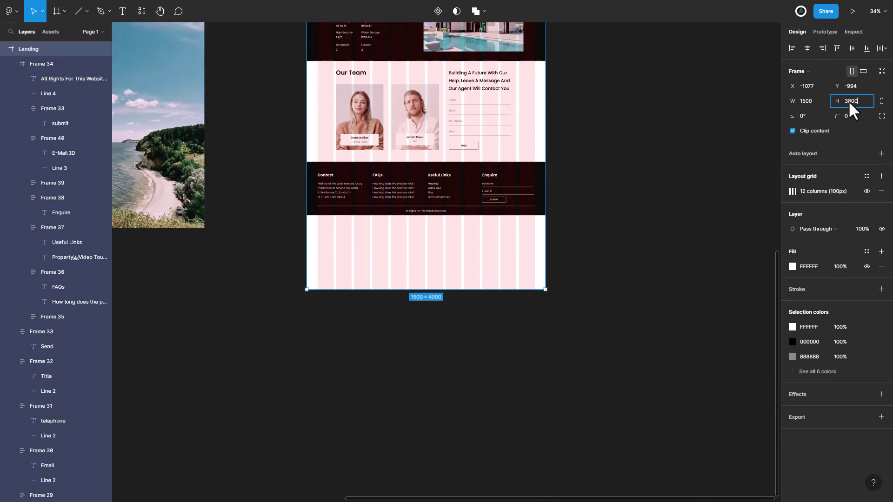
key(Return)
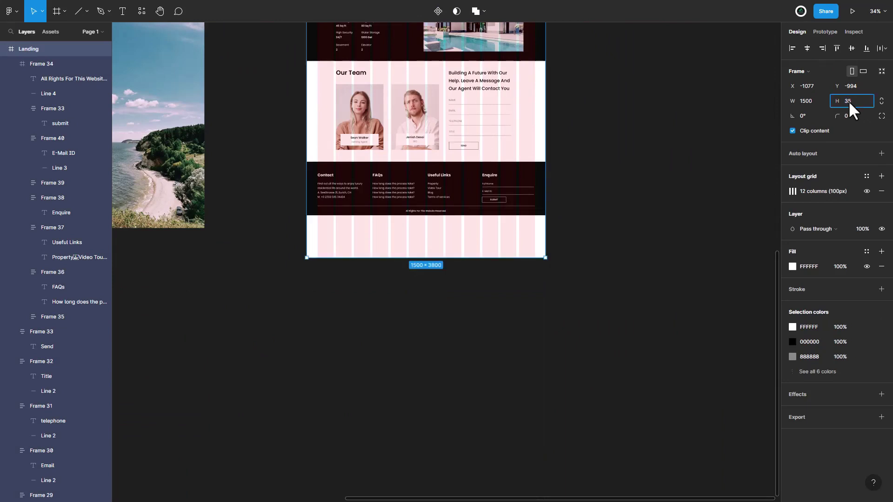
key(Return)
click(848, 101)
text(353)
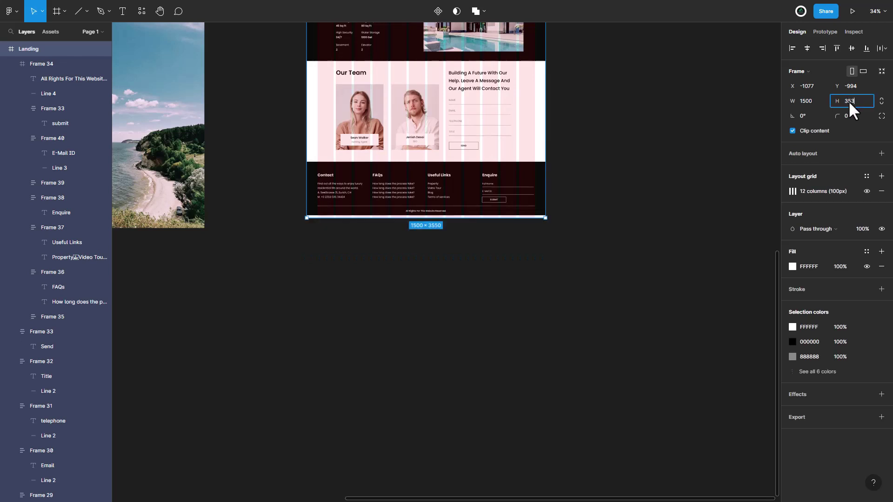
text(0)
key(Return)
click(577, 302)
scroll(563, 323, up, 5)
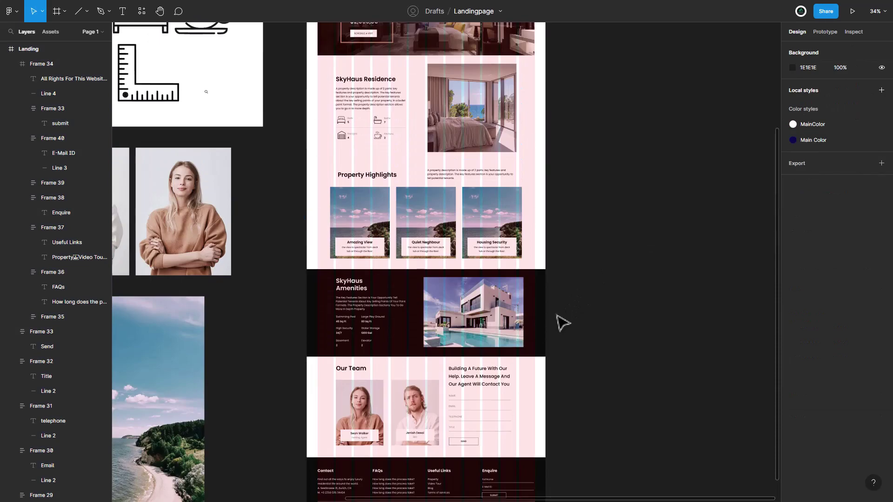
scroll(560, 321, up, 5)
scroll(557, 319, up, 2)
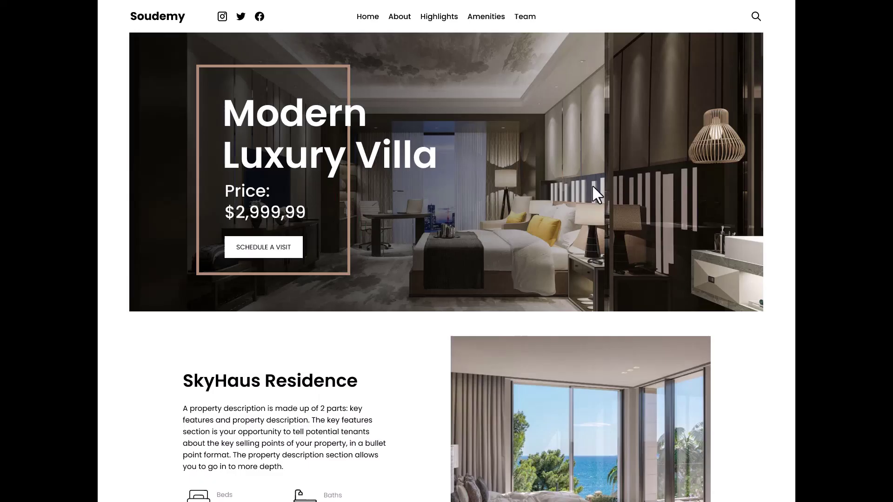
Scroll the presented page through the highlights, amenities and team sections, then back to the hero.
scroll(688, 250, down, 1)
scroll(709, 265, down, 2)
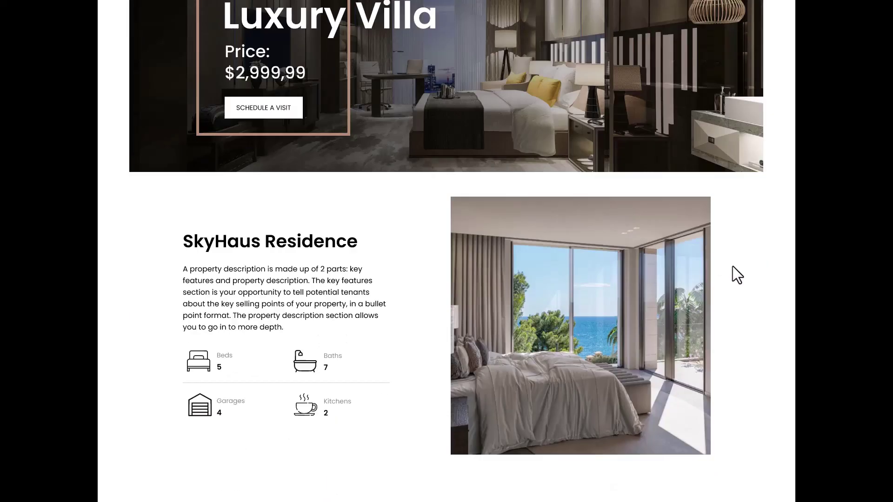
scroll(732, 266, down, 2)
scroll(737, 268, down, 3)
scroll(753, 275, down, 2)
scroll(752, 275, down, 2)
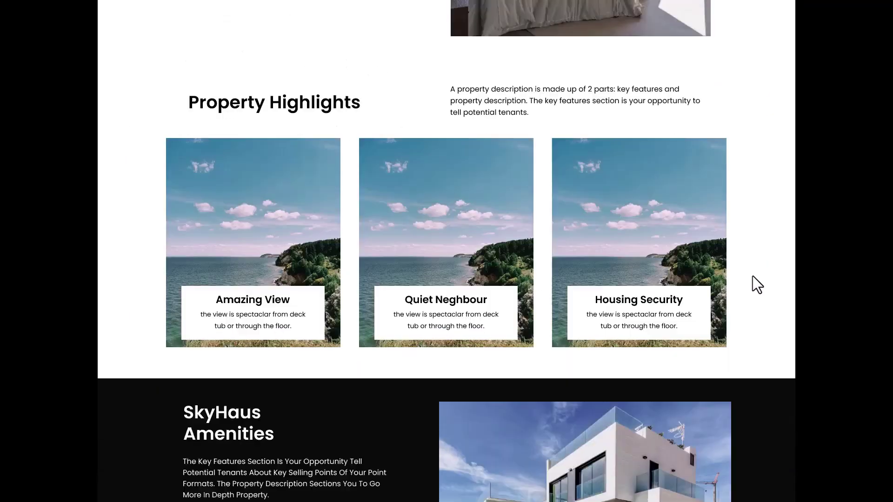
scroll(752, 275, down, 1)
scroll(752, 275, down, 3)
scroll(752, 274, down, 3)
scroll(752, 275, down, 3)
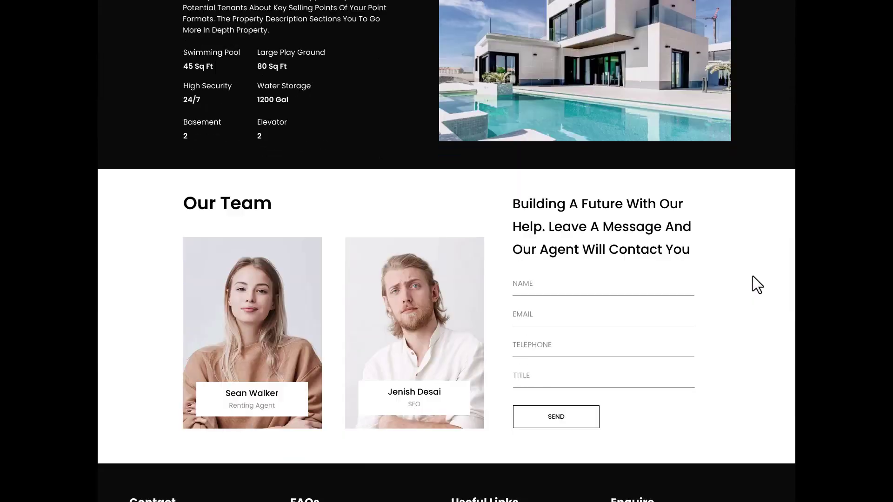
scroll(752, 275, down, 2)
scroll(753, 276, up, 3)
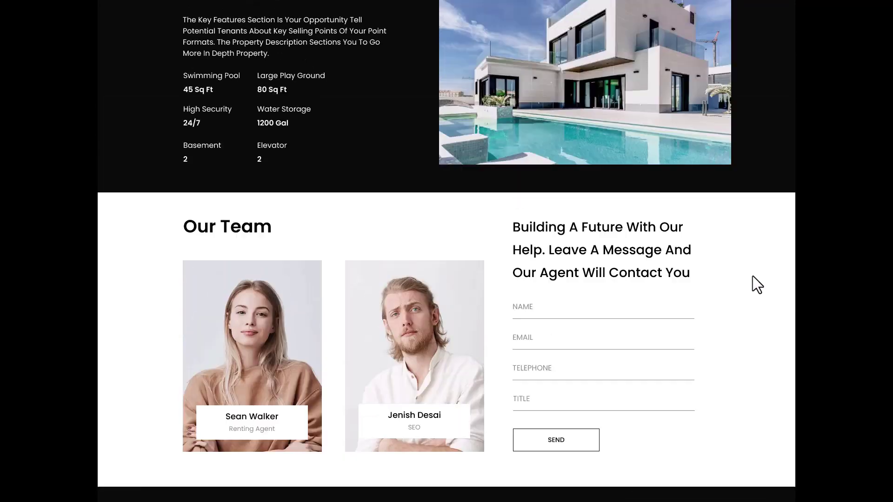
scroll(752, 276, up, 5)
scroll(753, 275, up, 3)
scroll(752, 275, up, 5)
scroll(752, 275, up, 3)
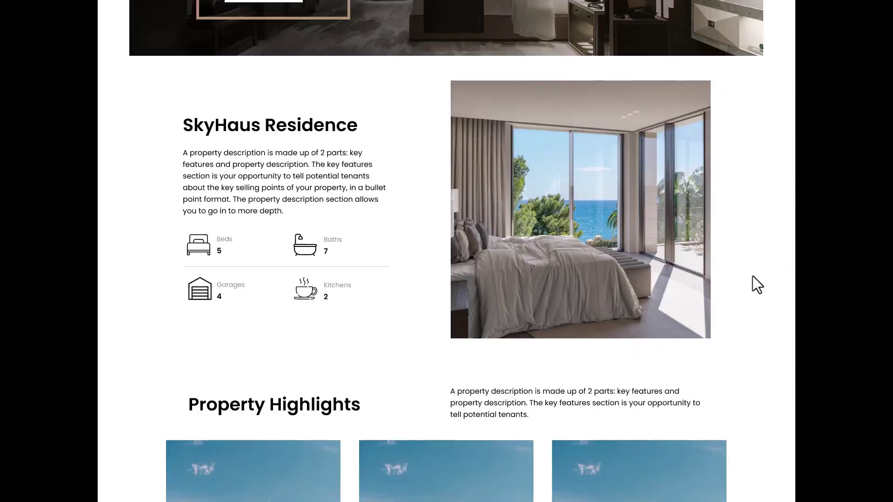
scroll(752, 275, up, 3)
scroll(752, 275, up, 3)
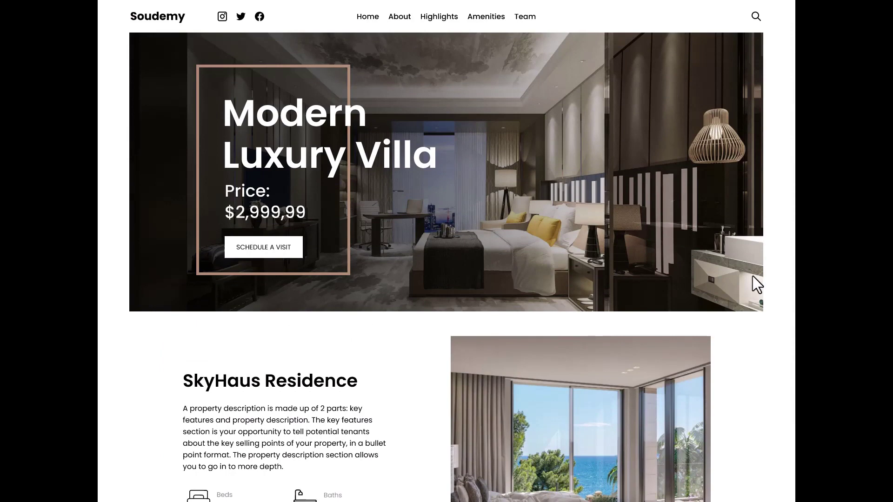